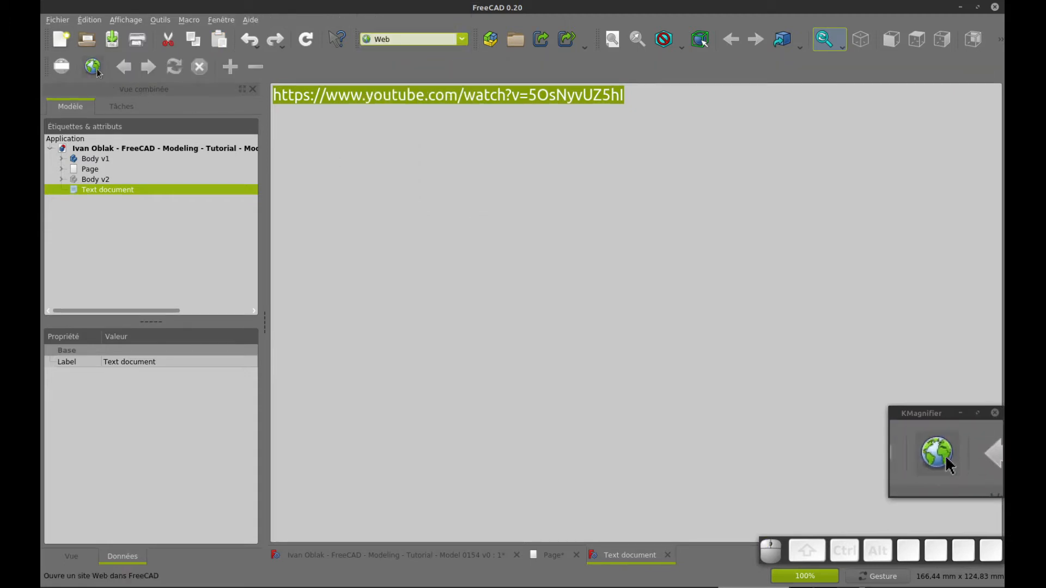
click(93, 67)
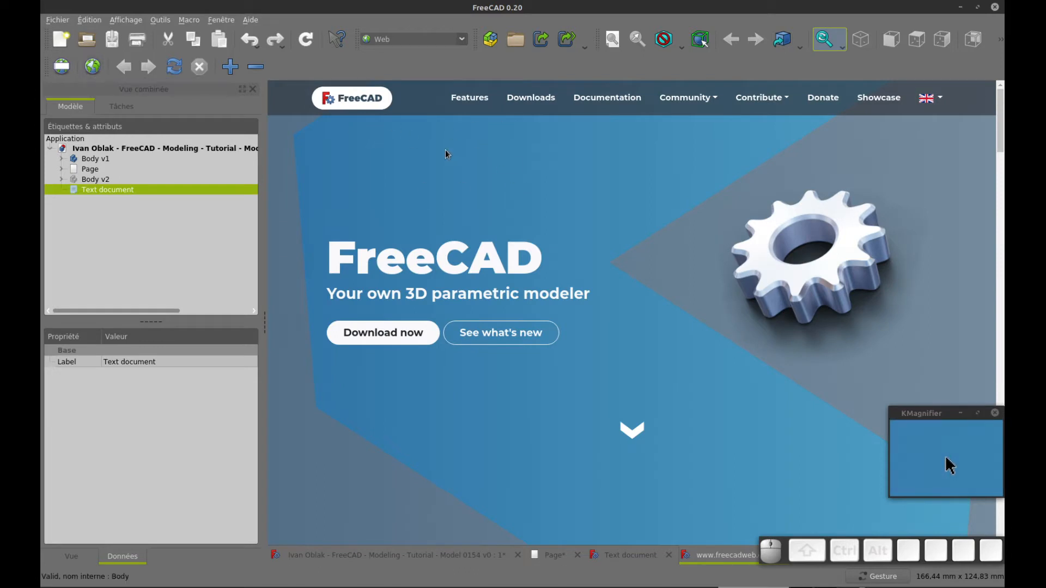
click(62, 67)
key(ctrl+a)
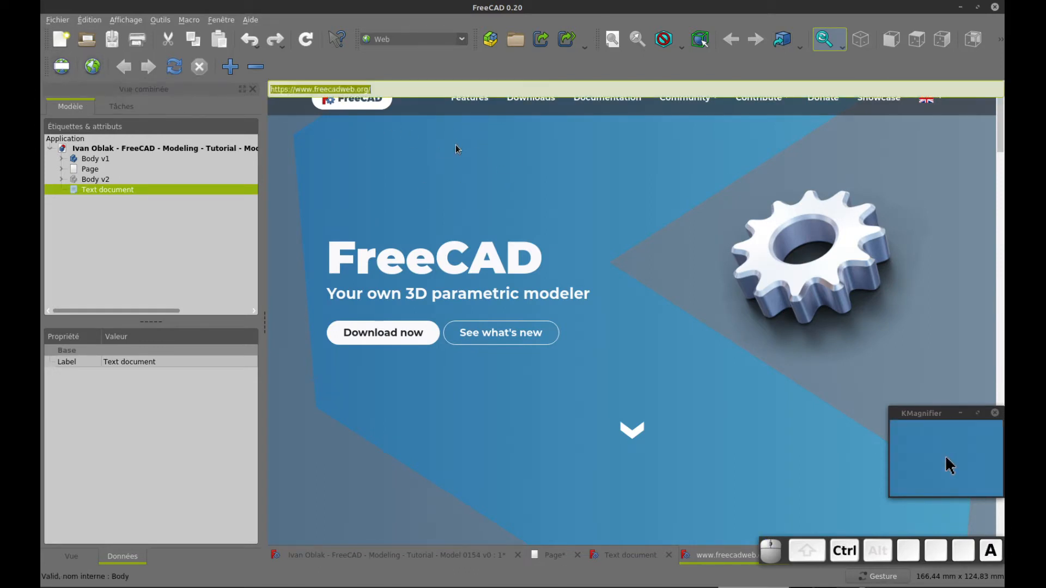
text(https://www.youtube.com/watch?v=5OsNyvUZ5hI)
key(Return)
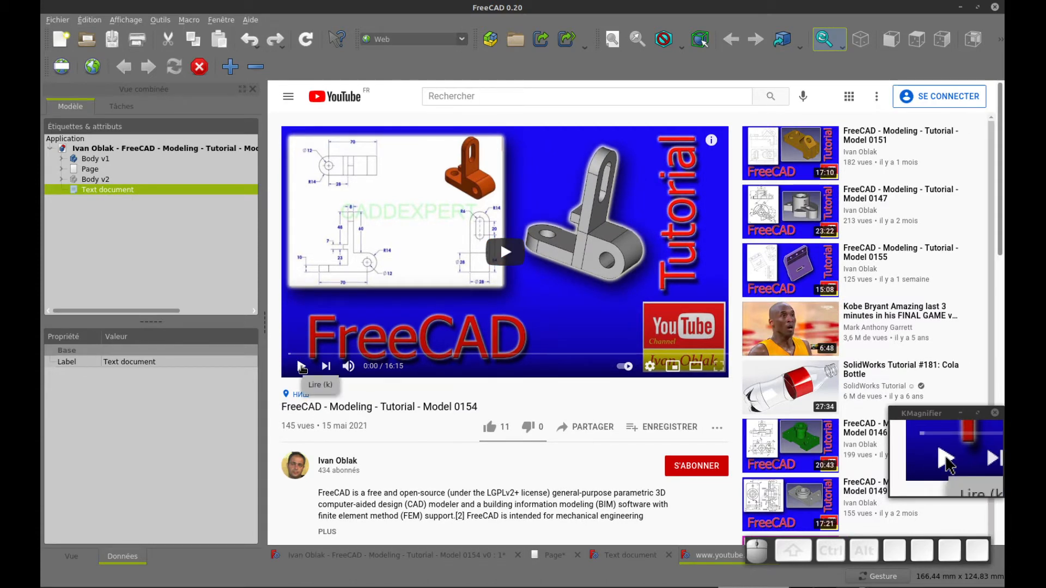
- Preview a late part of the Model 0154 tutorial video and open its author's channel page
click(301, 369)
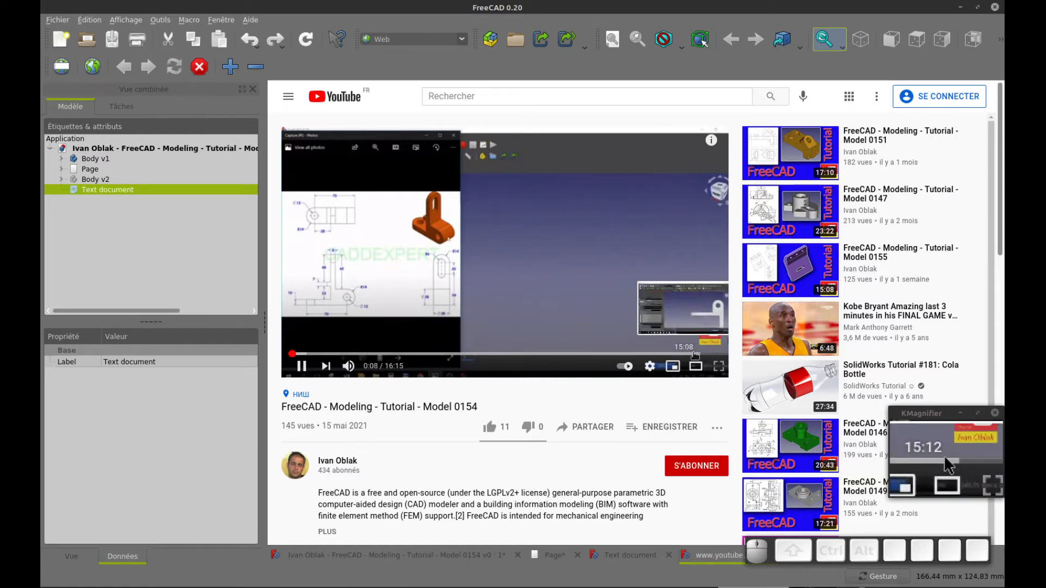
click(670, 354)
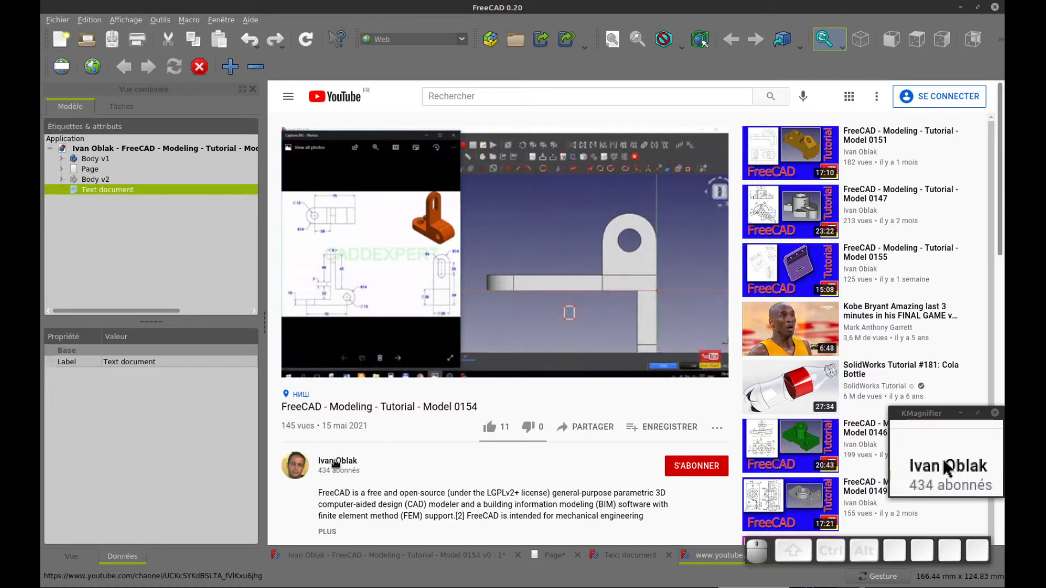
click(336, 463)
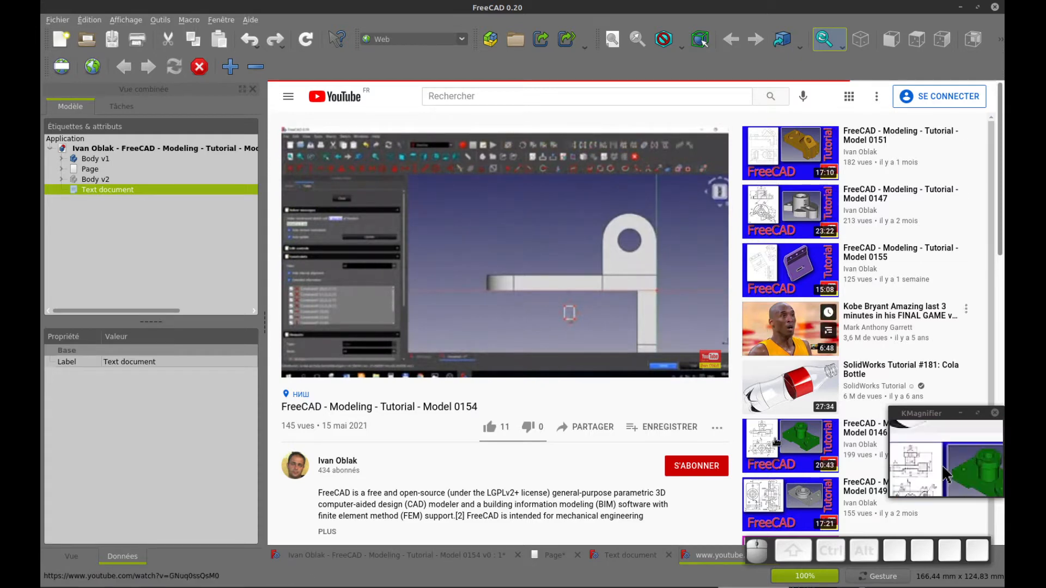
scroll(779, 466, down, 3)
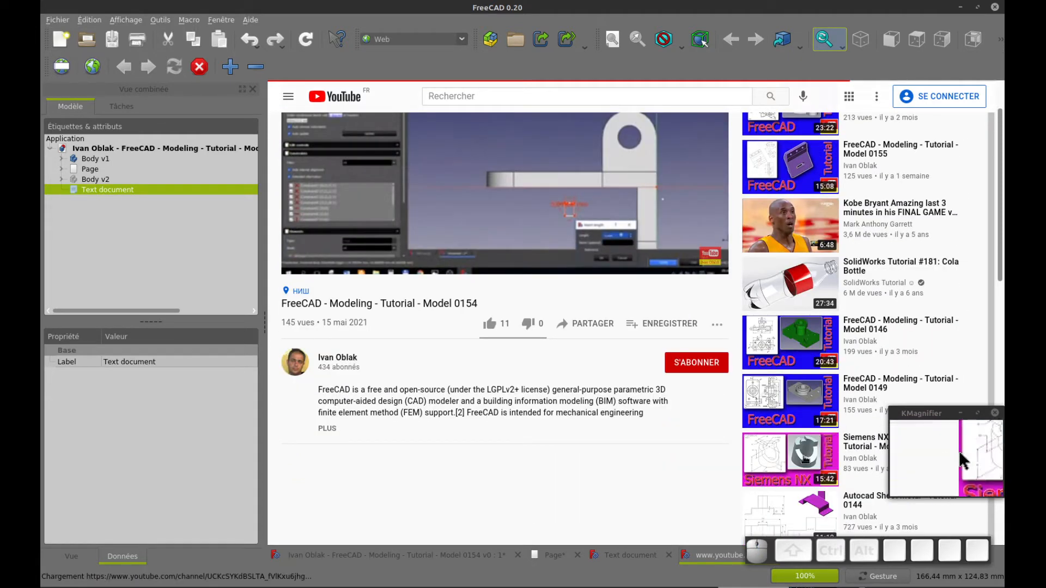
scroll(636, 359, up, 1)
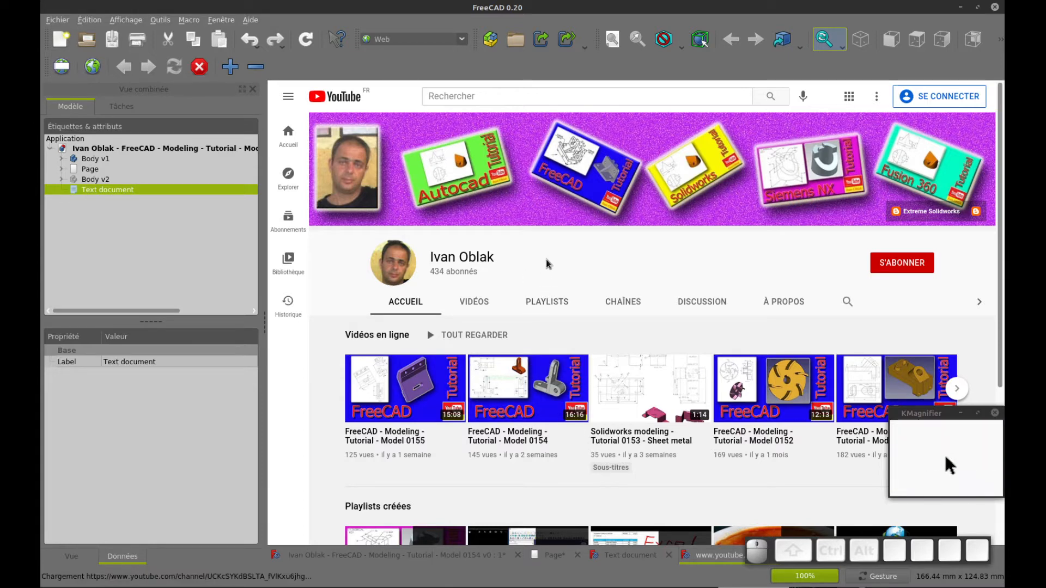
- Close the YouTube web page and the text document to return to the 3D model view
right_click(730, 559)
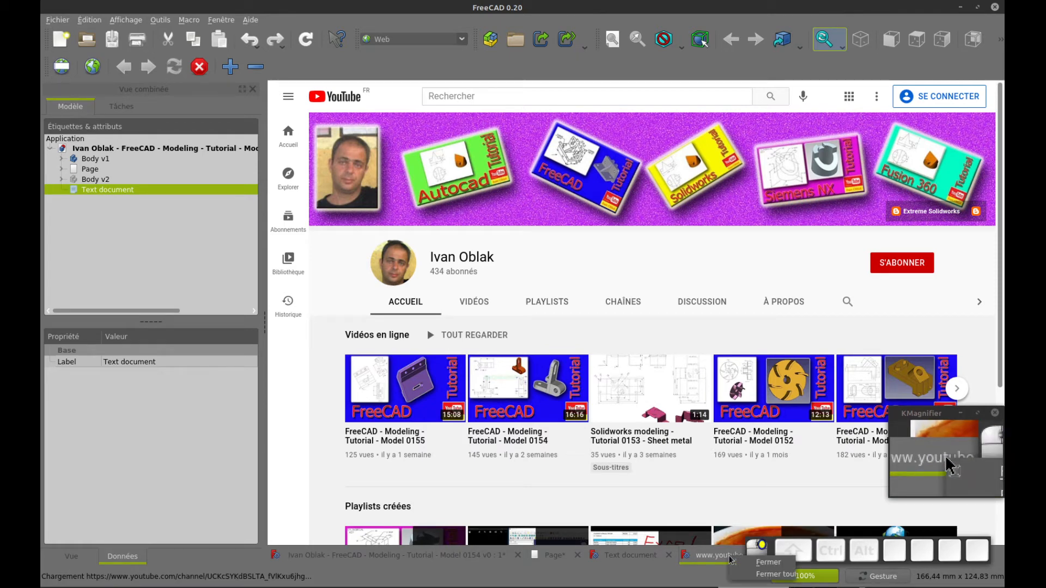
click(768, 562)
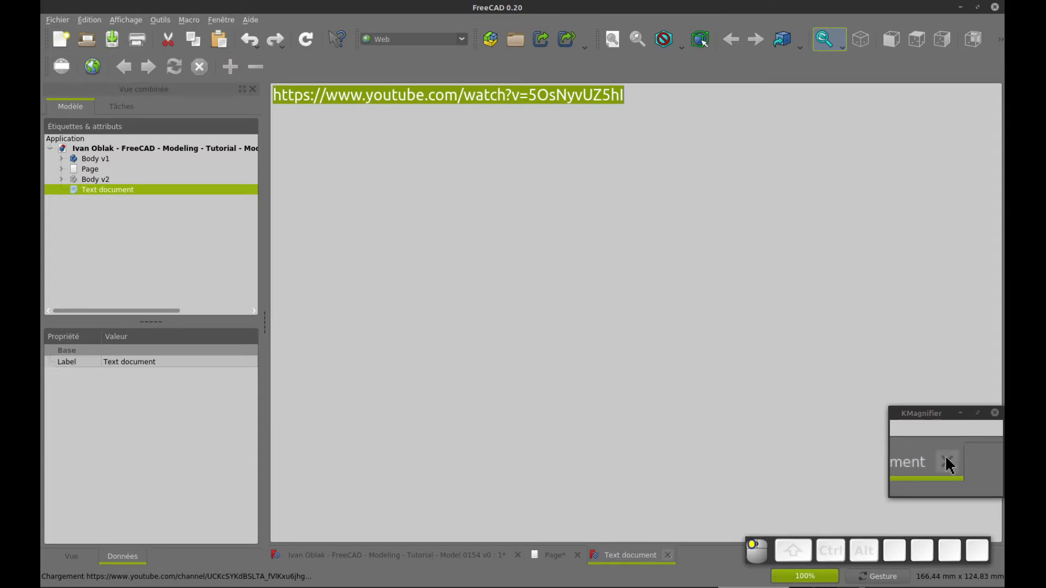
click(667, 555)
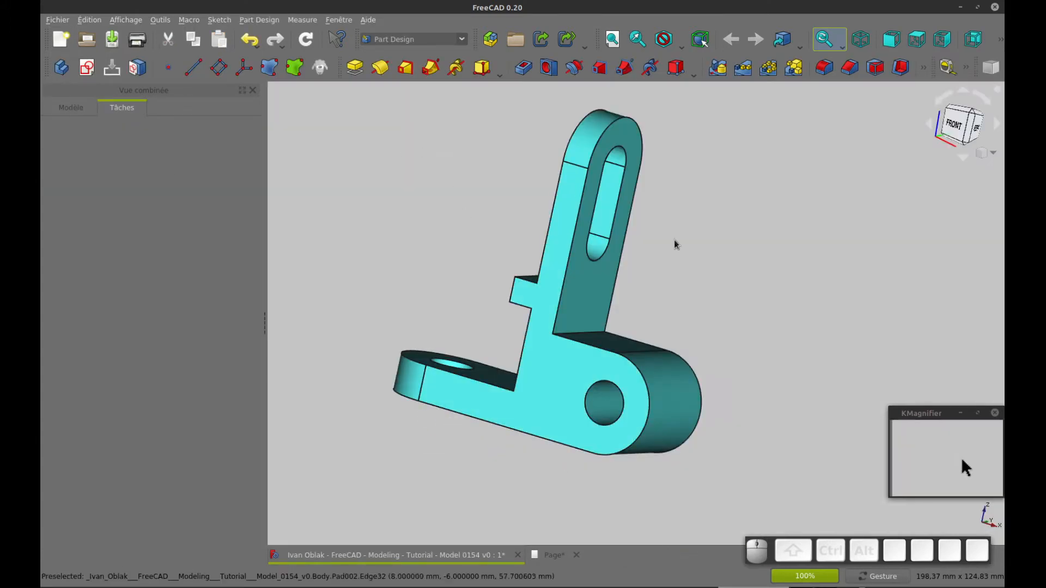
- Examine the finished bracket in 3D from several sides and review its dimensions on the drawing page
drag(675, 245, 509, 238)
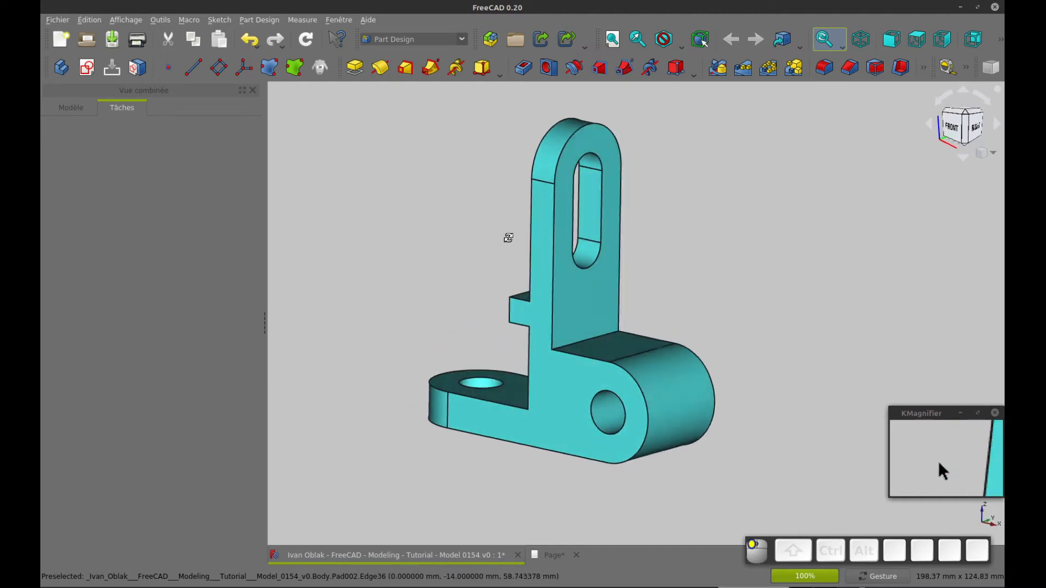
click(71, 107)
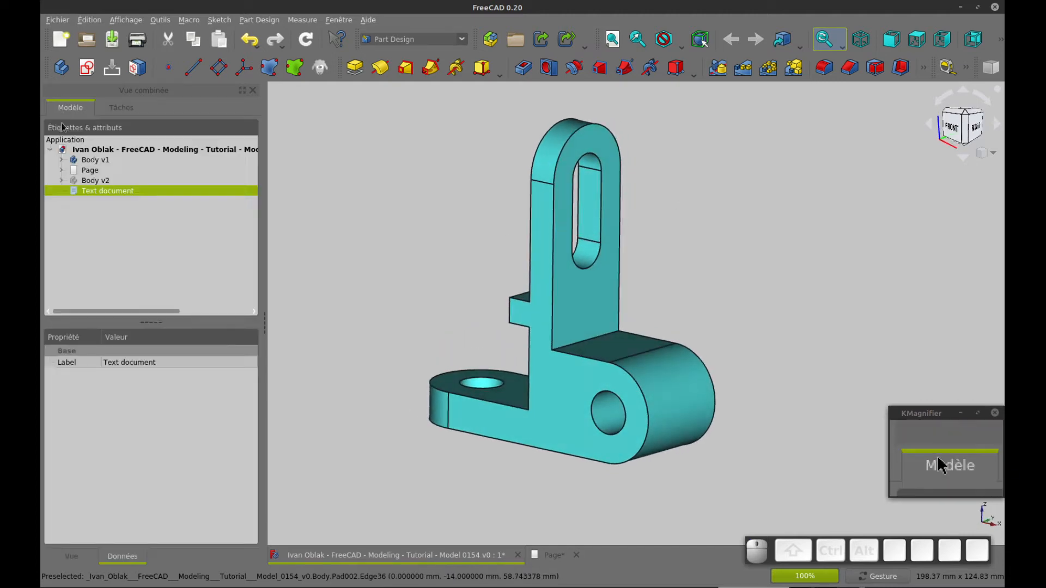
double_click(80, 170)
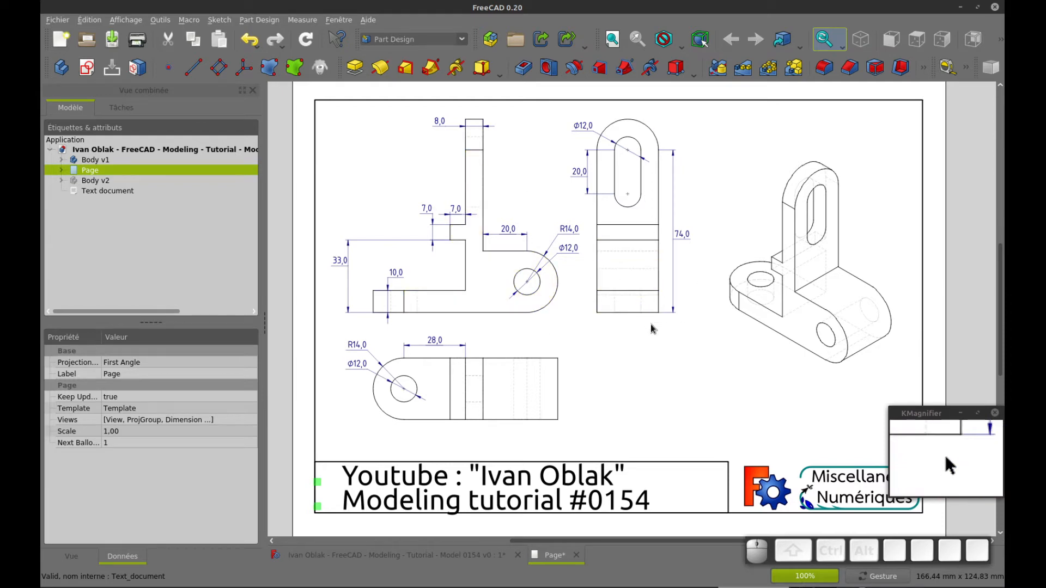
key(ctrl+Tab)
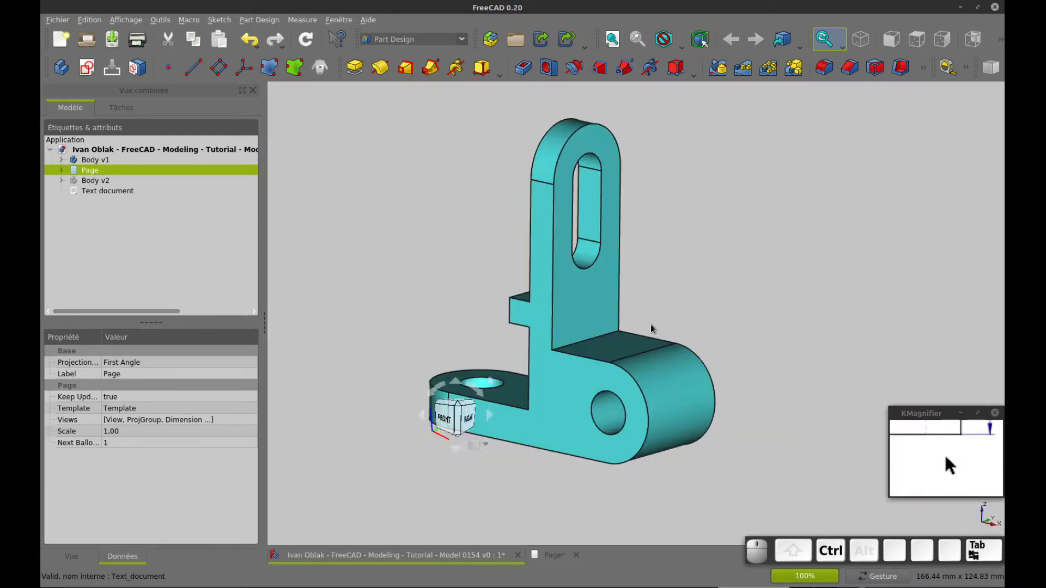
mouse_move(794, 236)
mouse_down()
mouse_move(725, 229)
mouse_move(785, 350)
mouse_move(835, 334)
mouse_up()
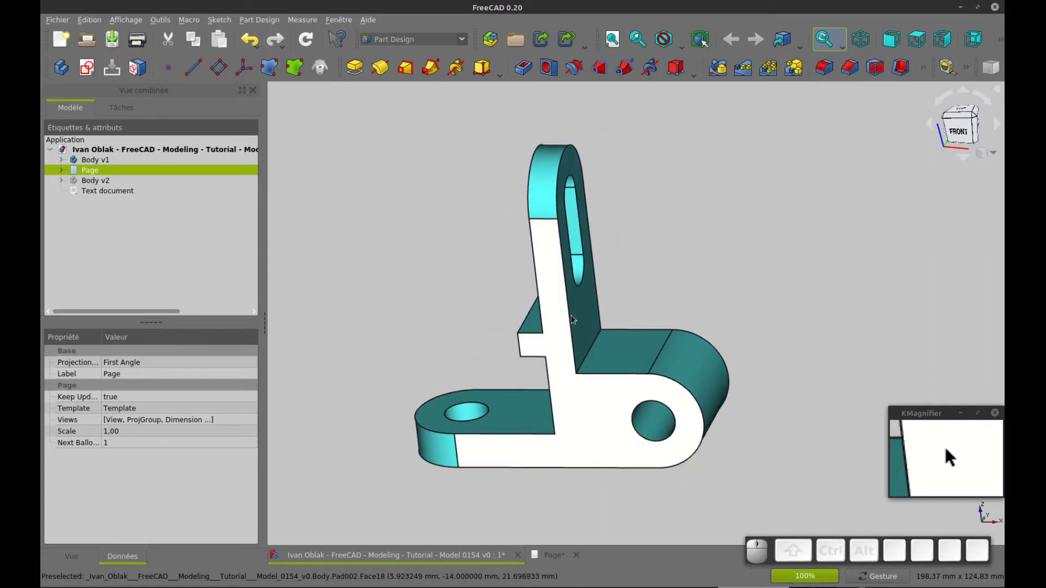
drag(595, 434, 787, 374)
drag(658, 278, 662, 227)
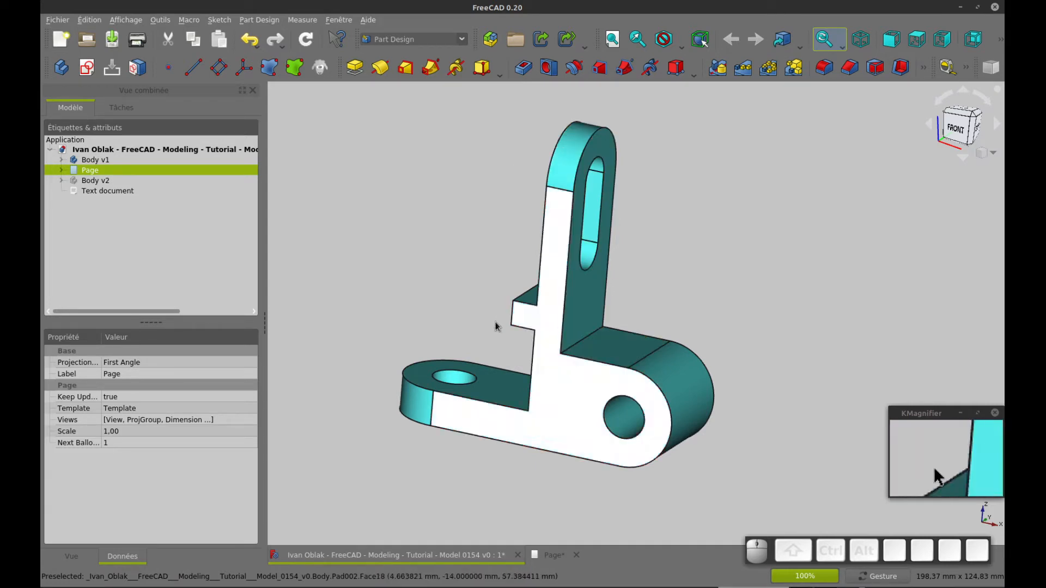
drag(768, 282, 597, 273)
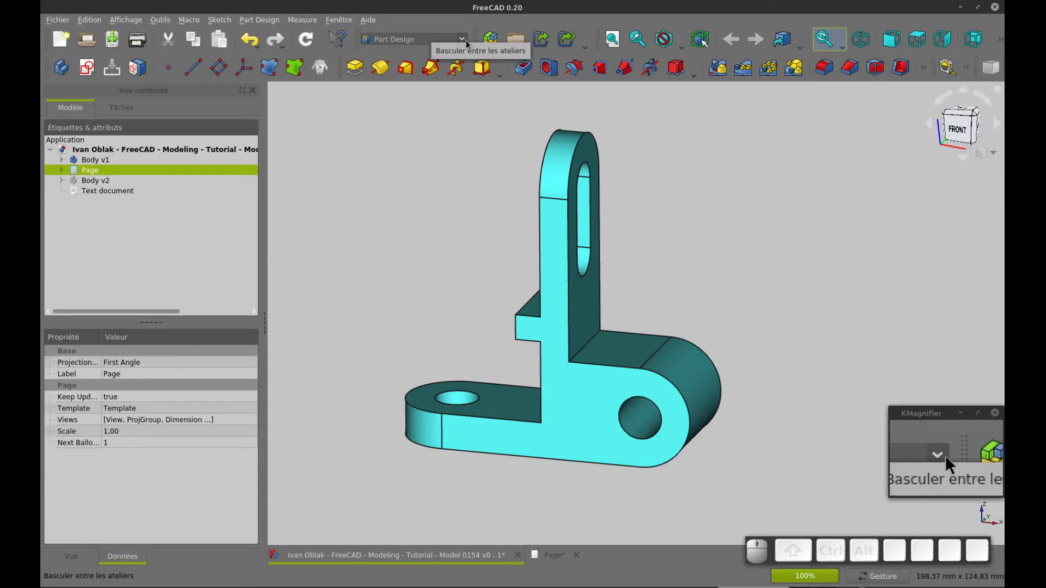
- Check the FreeCAD version and build information and close it
click(349, 21)
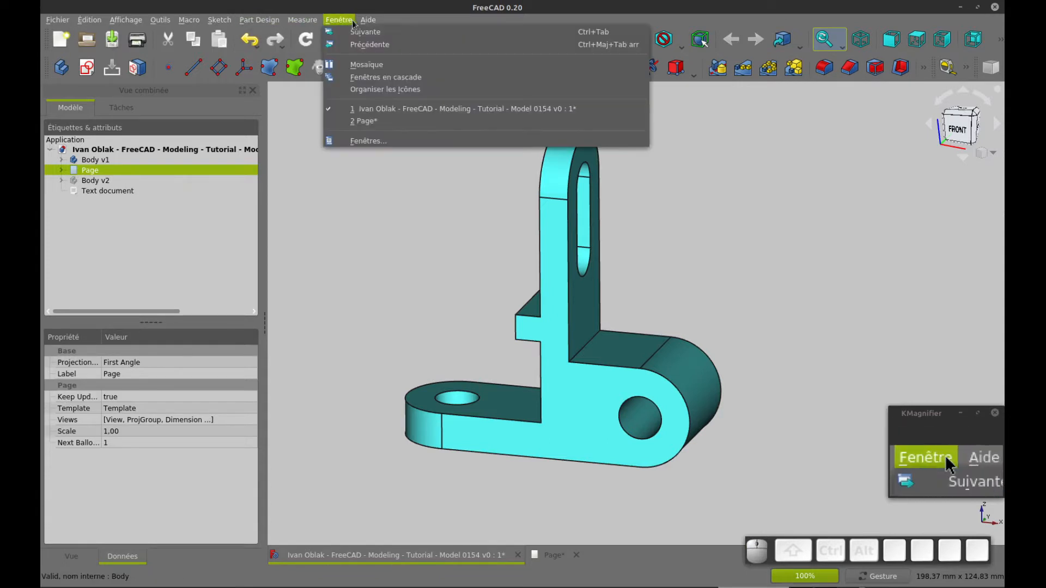
click(379, 21)
click(379, 20)
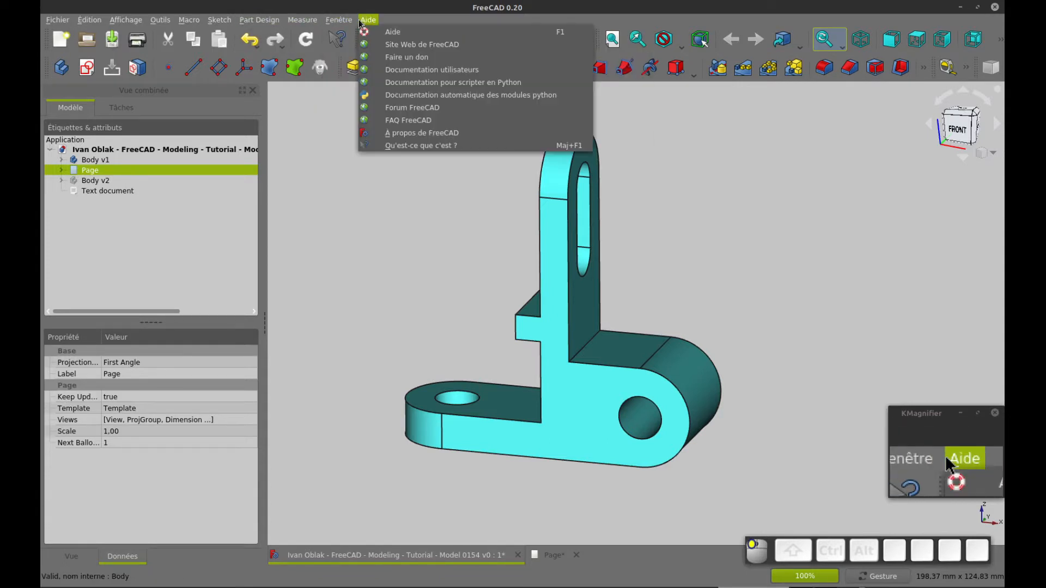
click(439, 136)
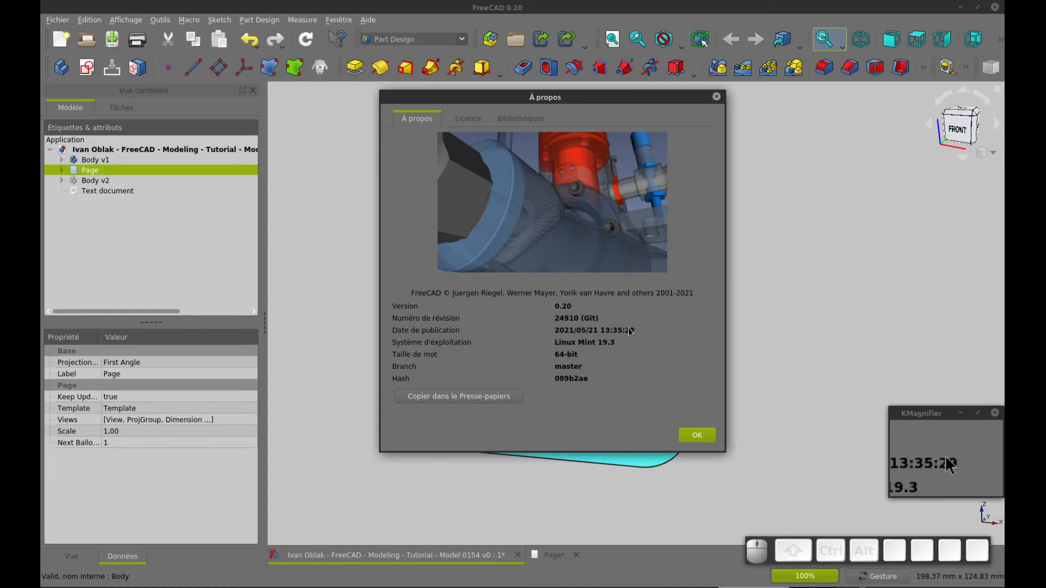
click(698, 436)
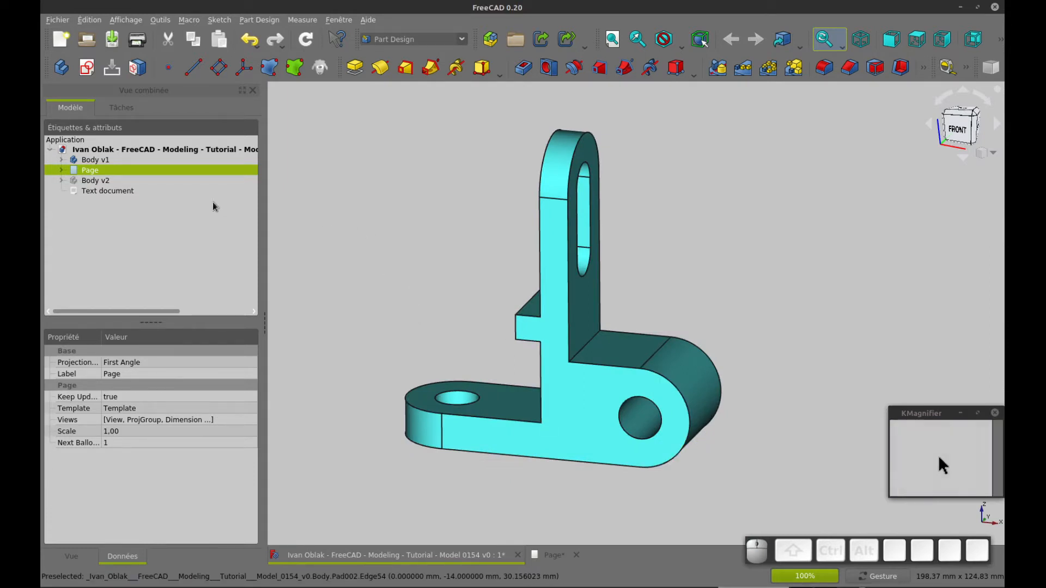
- Create a new body and start a sketch in it on the XY base plane
click(62, 67)
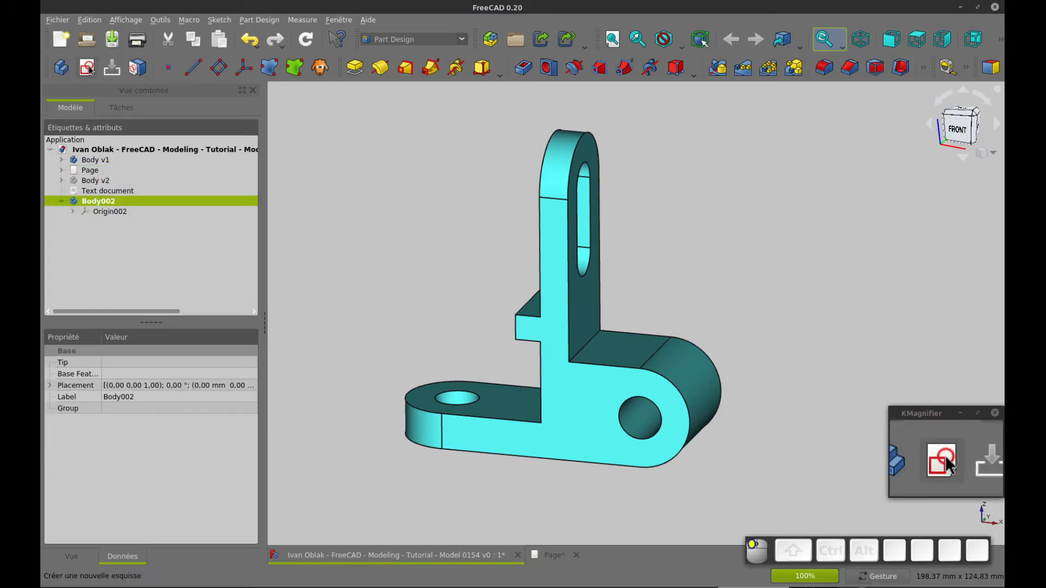
click(88, 67)
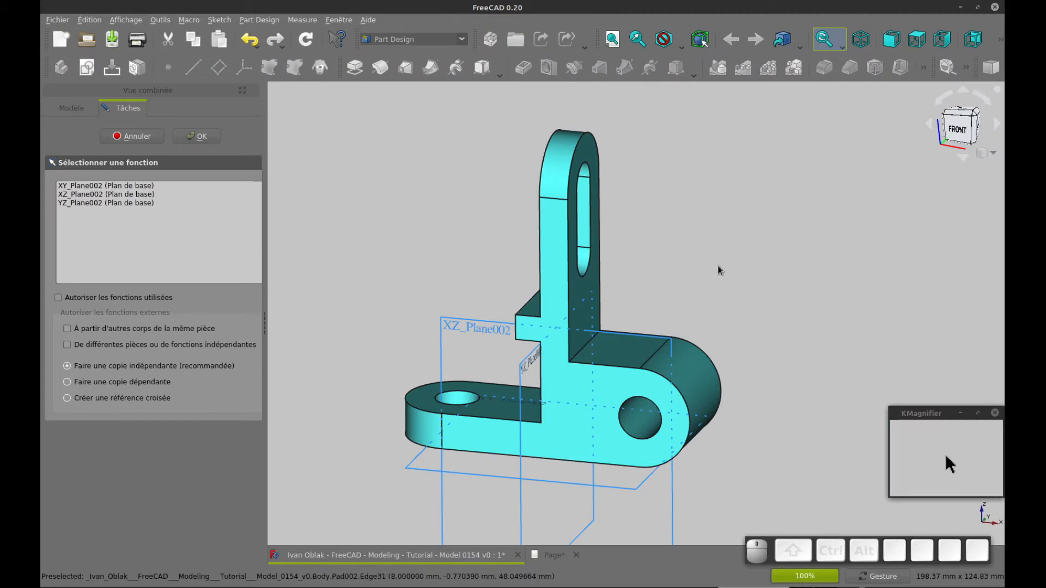
drag(718, 270, 733, 292)
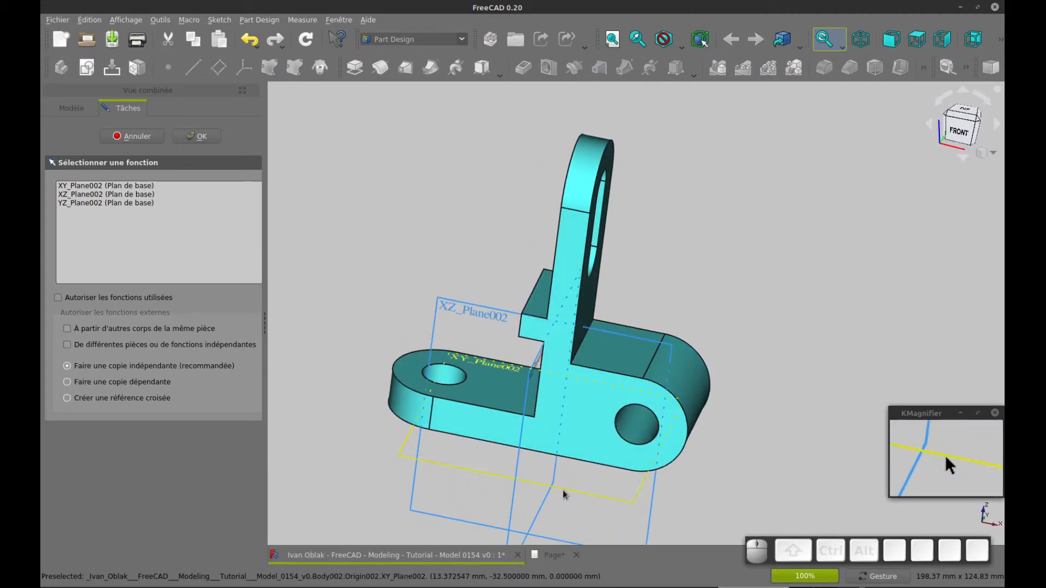
click(110, 187)
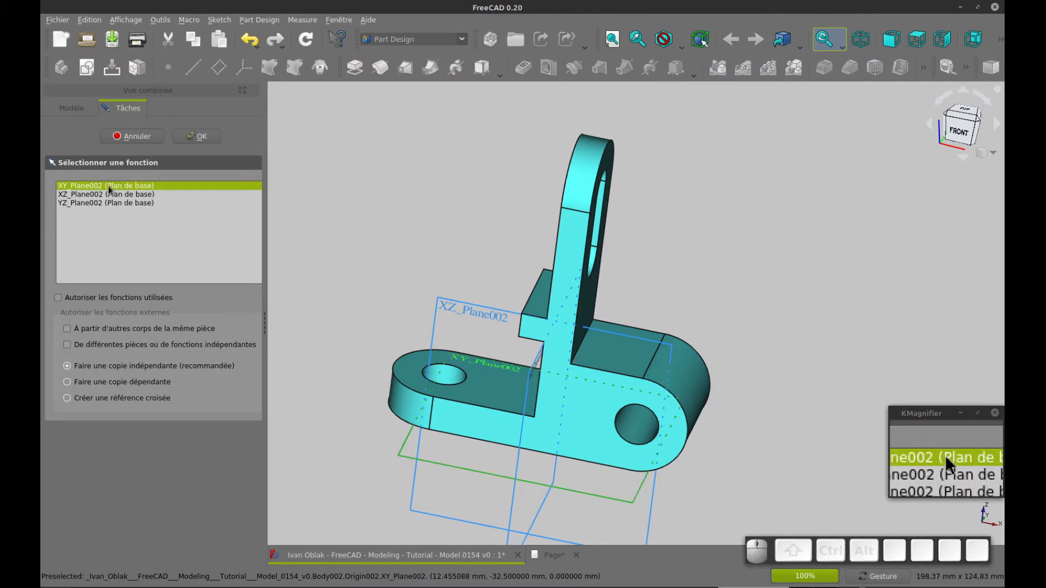
drag(631, 197, 633, 196)
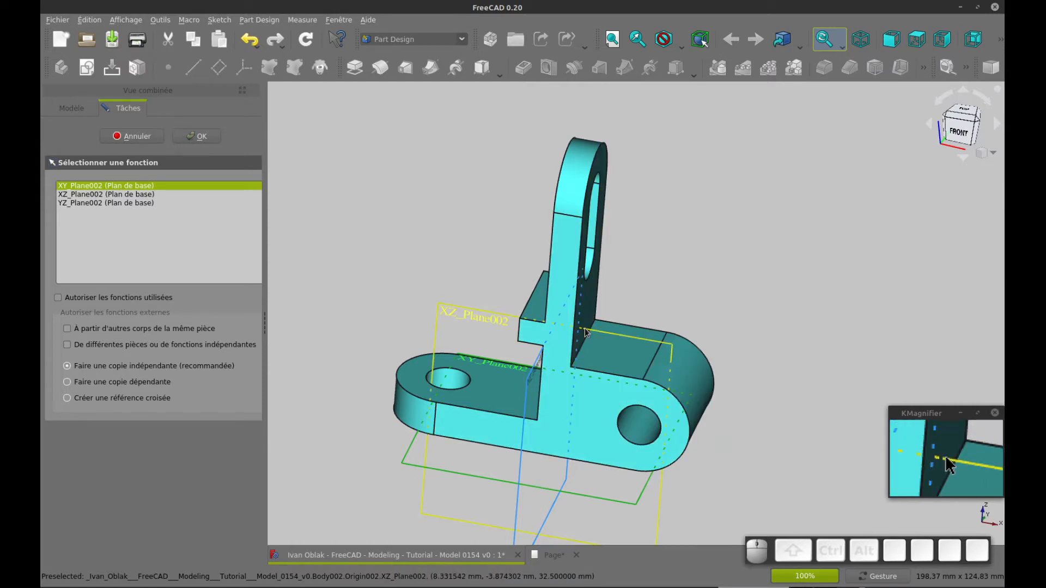
click(200, 141)
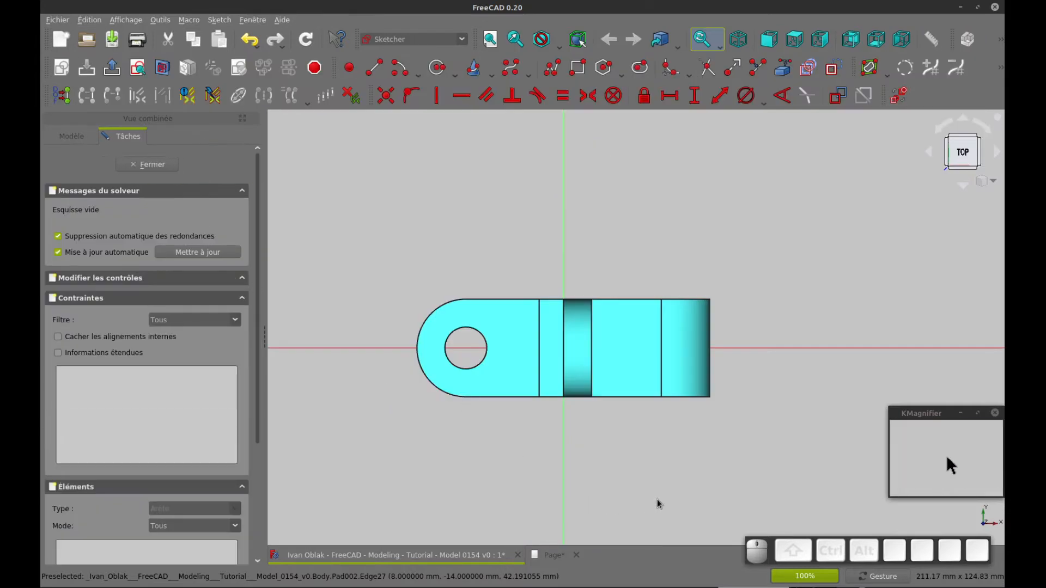
- Hide Body v1 so that it does not cover the new sketch
click(71, 136)
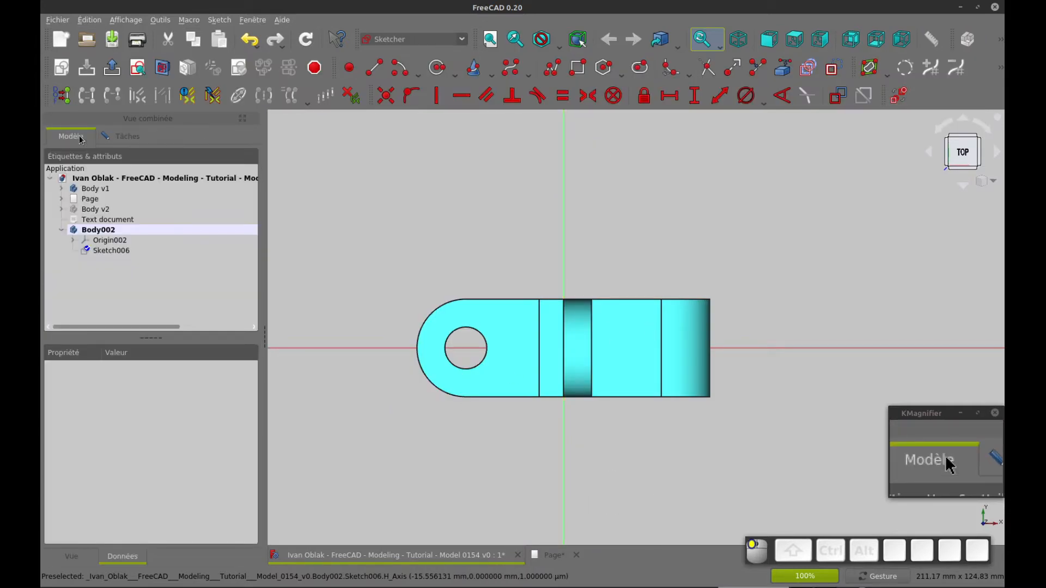
click(92, 189)
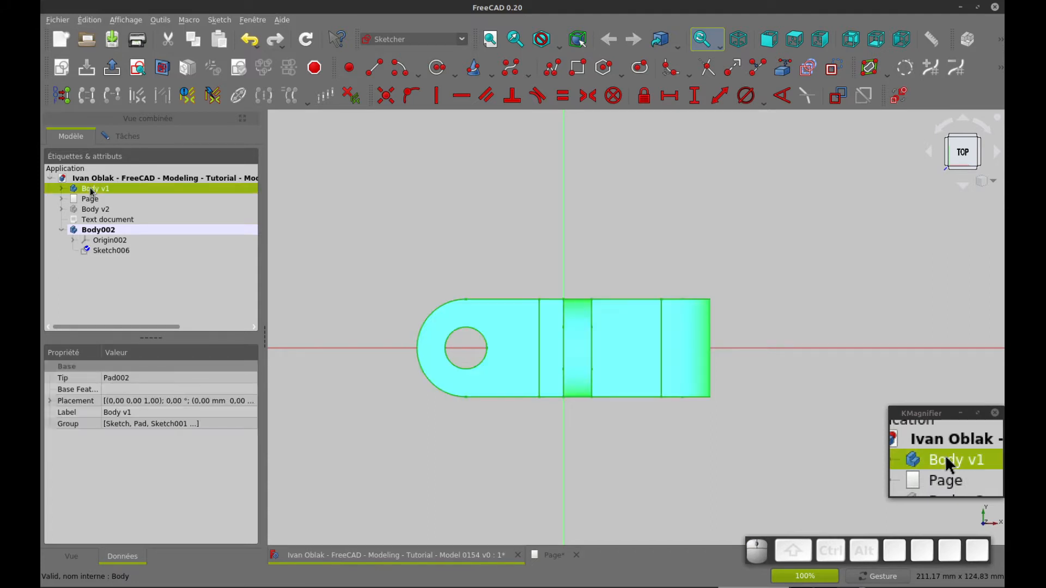
key(space)
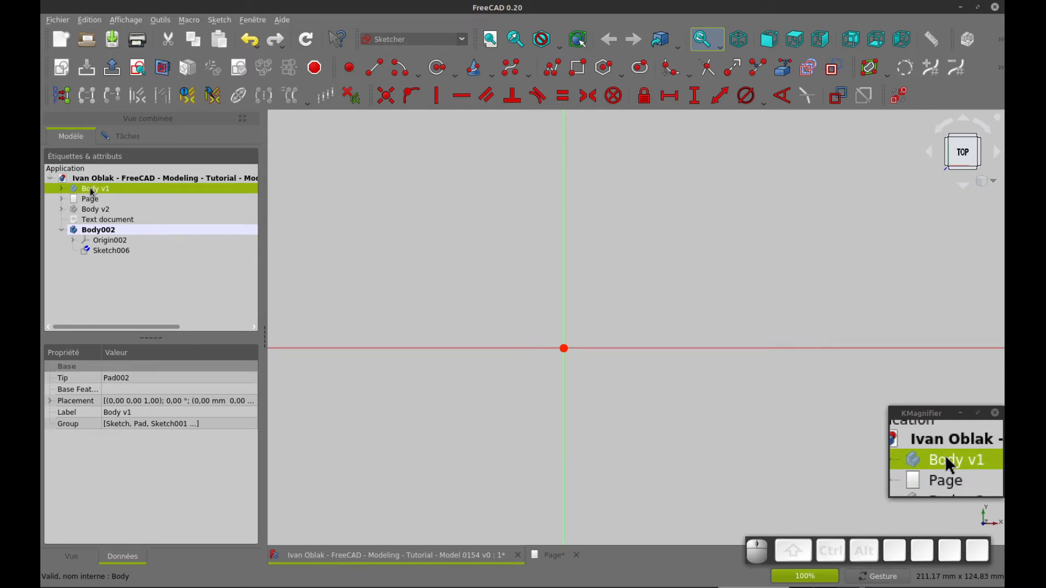
click(392, 255)
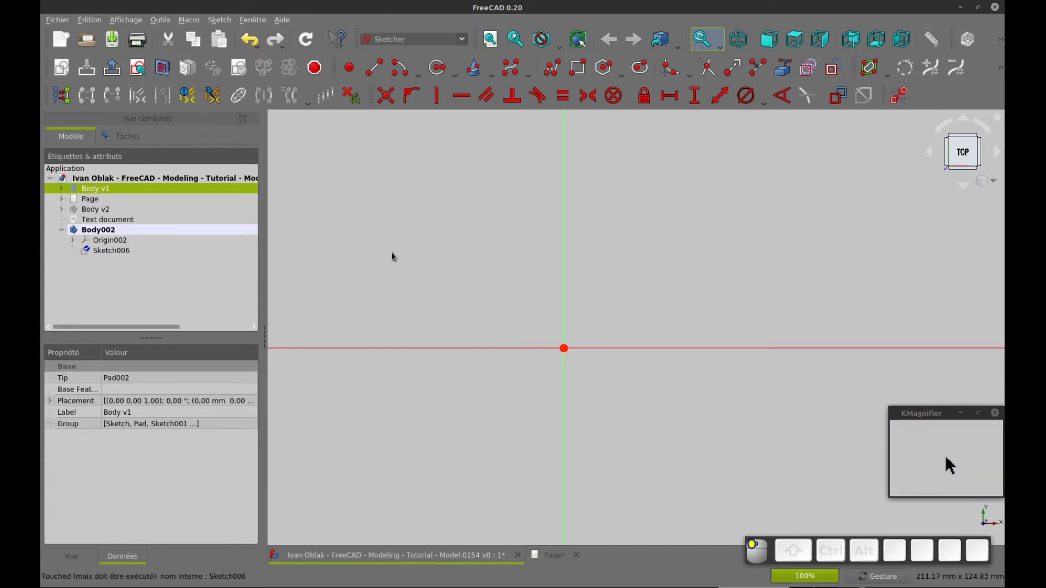
- Draw a horizontal slot along the horizontal axis, spanning the vertical axis, with end arcs of about 29 mm radius
right_drag(565, 262, 611, 242)
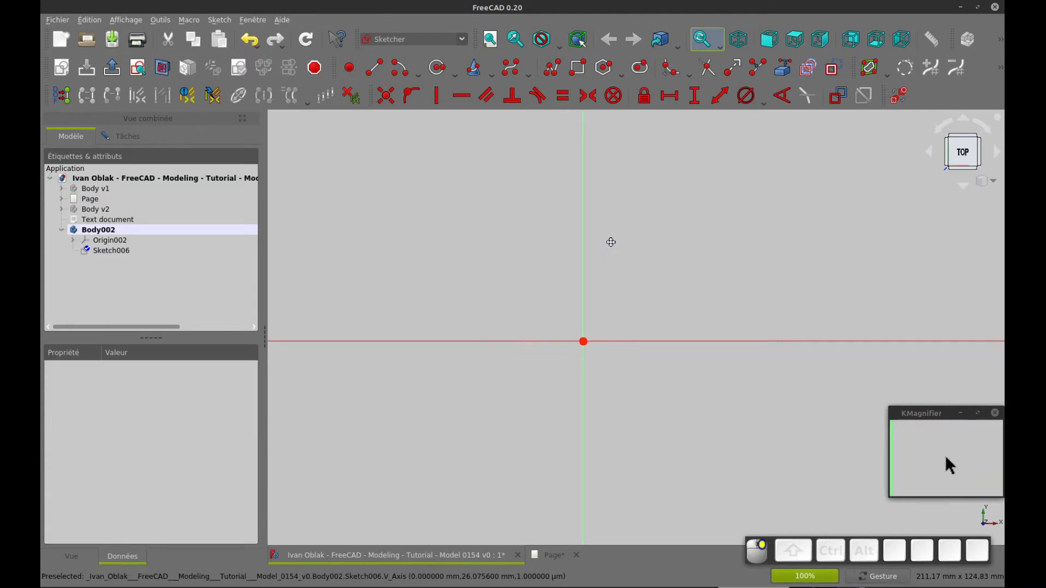
click(640, 67)
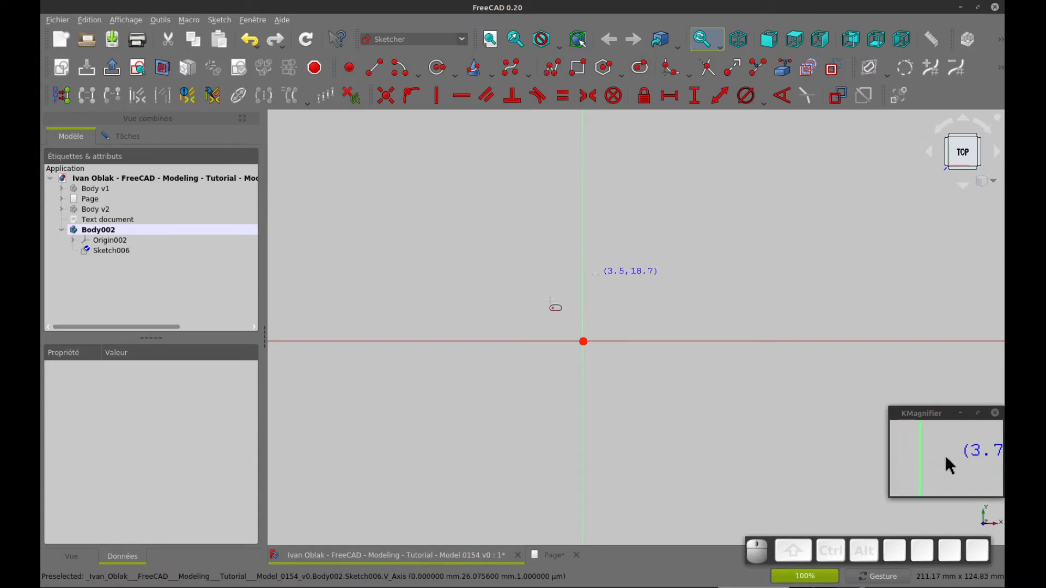
click(389, 341)
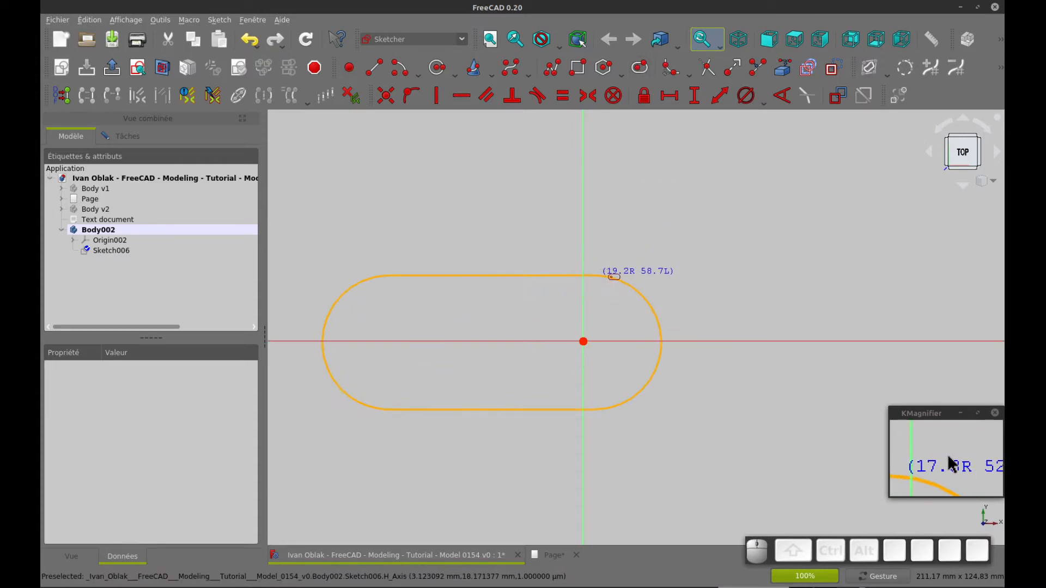
click(667, 242)
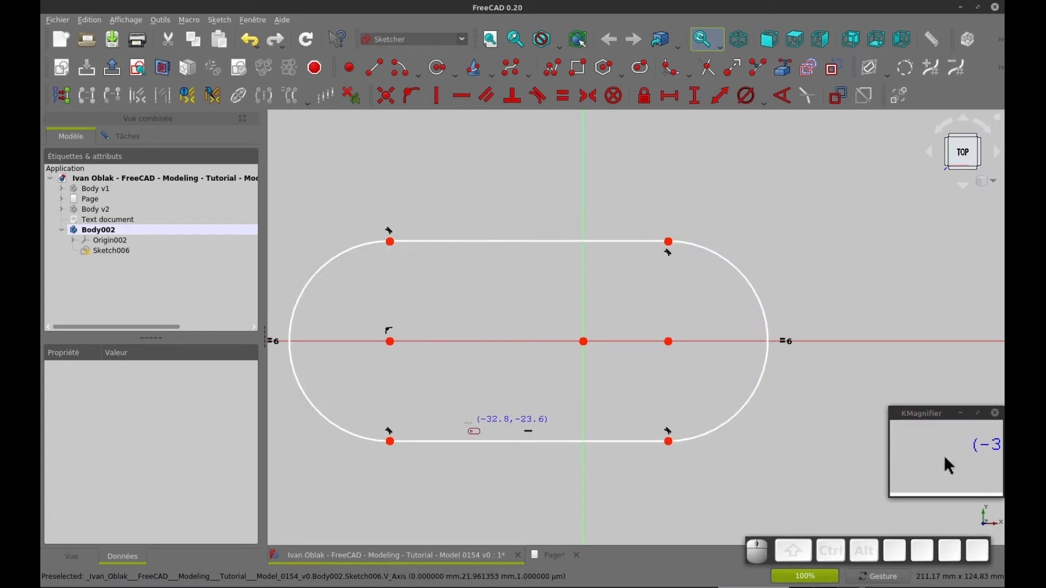
right_click(500, 194)
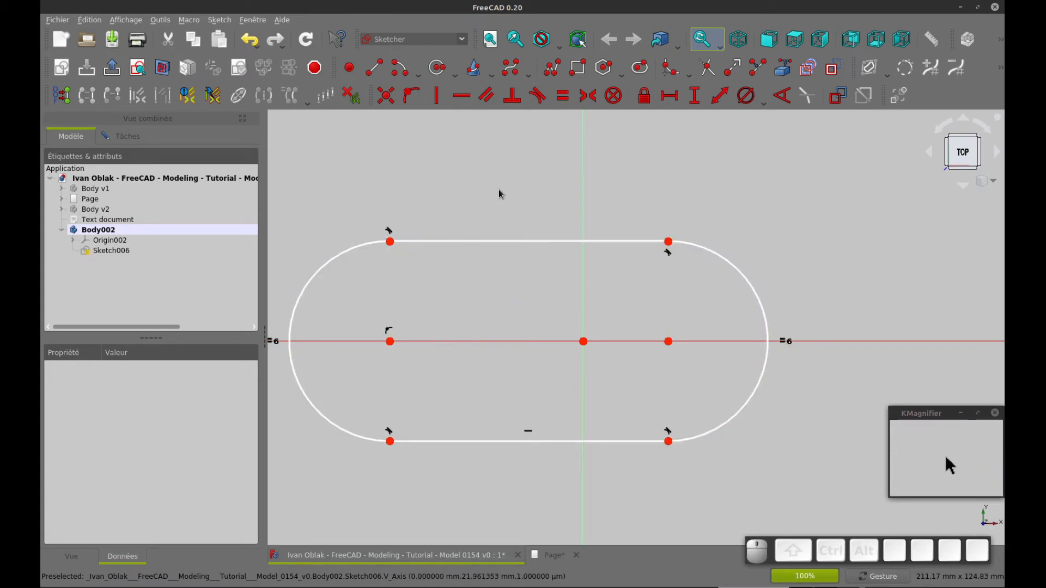
- Replace the slot's right-hand arc with a vertical line joining the endpoints of the two straight edges
click(734, 268)
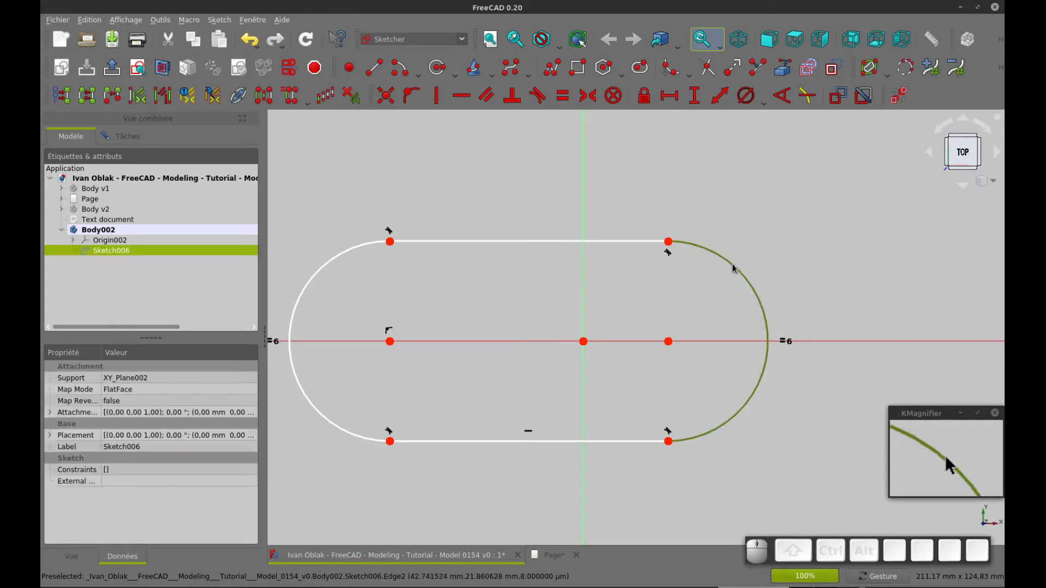
key(Delete)
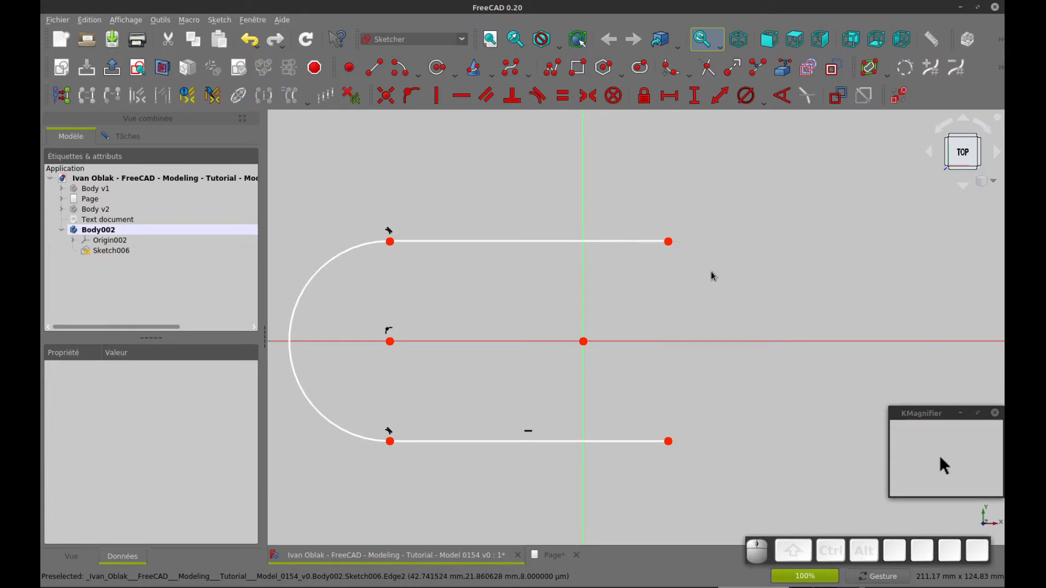
key(g)
key(l)
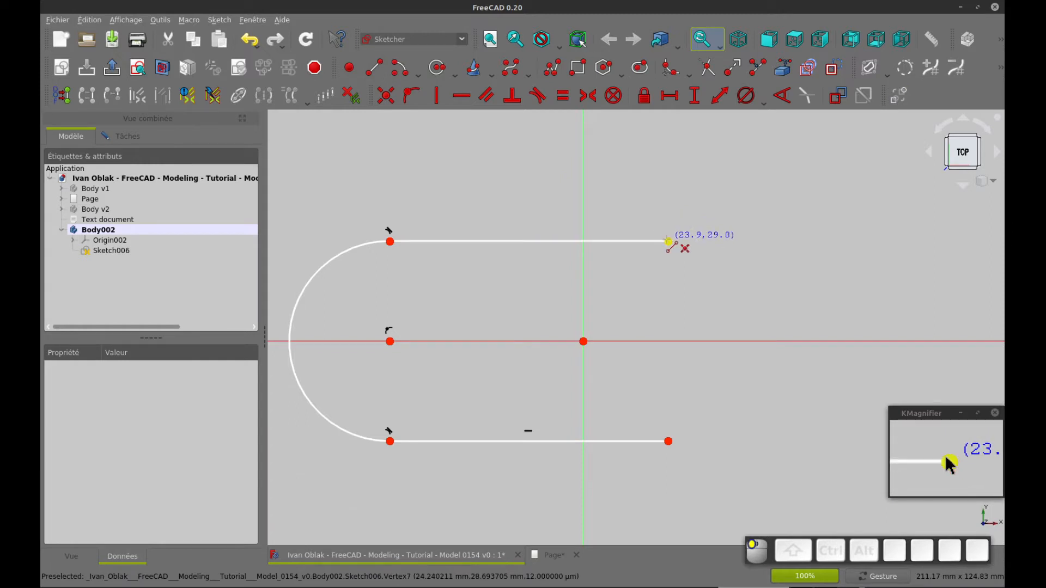
click(668, 241)
click(668, 441)
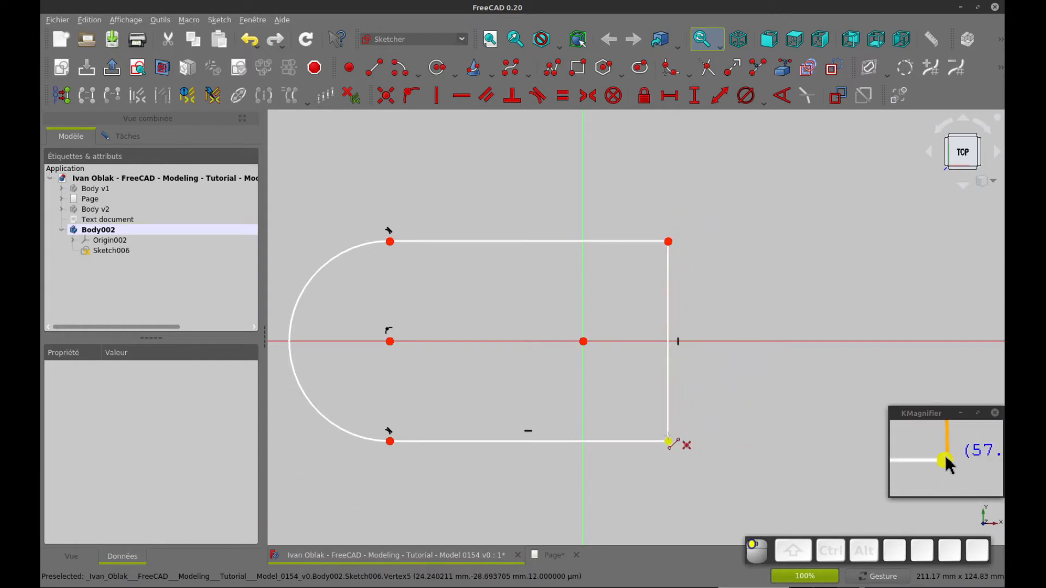
right_click(720, 208)
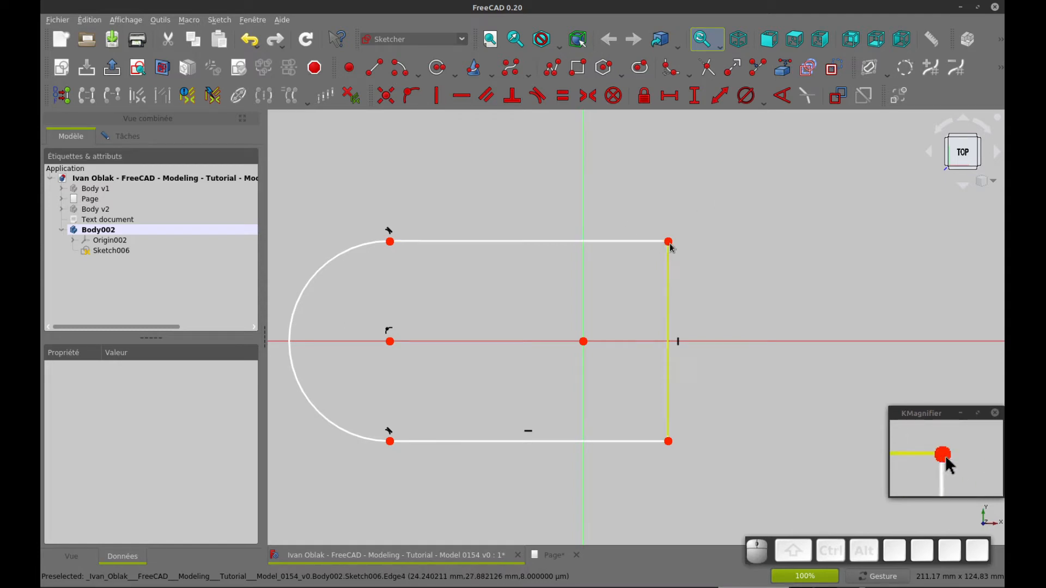
- Shift the profile's upper-right corner to test its freedom and constrain the upper edge to horizontal
mouse_move(666, 245)
mouse_down()
mouse_move(639, 296)
mouse_move(692, 222)
mouse_move(652, 290)
mouse_move(695, 242)
mouse_move(661, 281)
mouse_move(679, 260)
mouse_up()
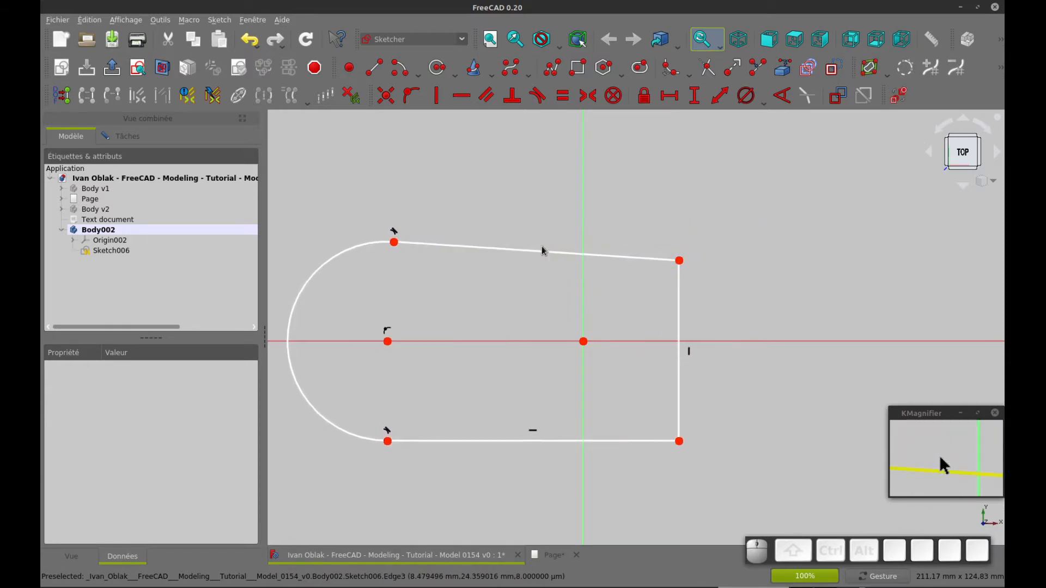
click(532, 253)
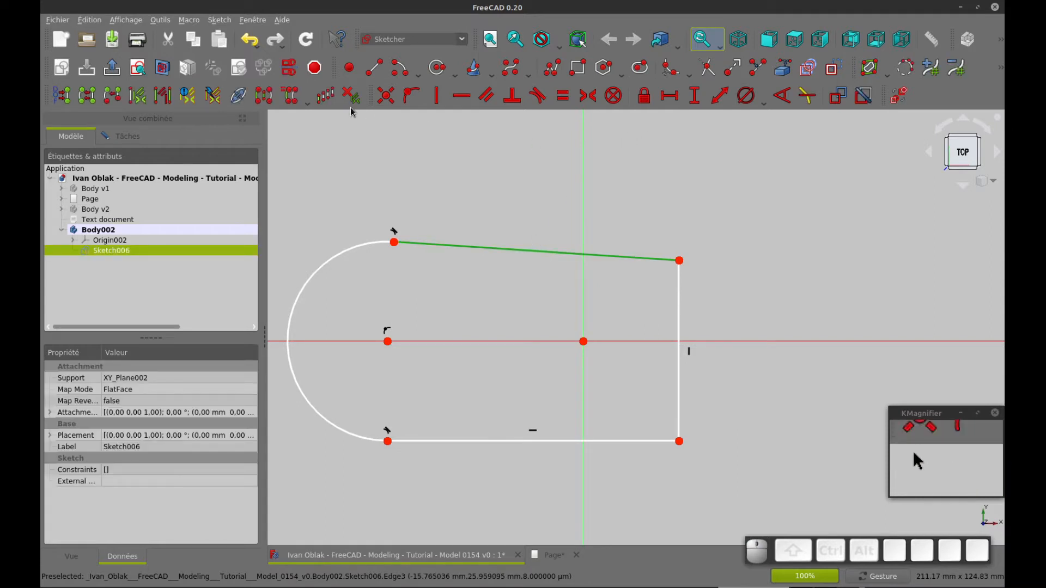
click(462, 101)
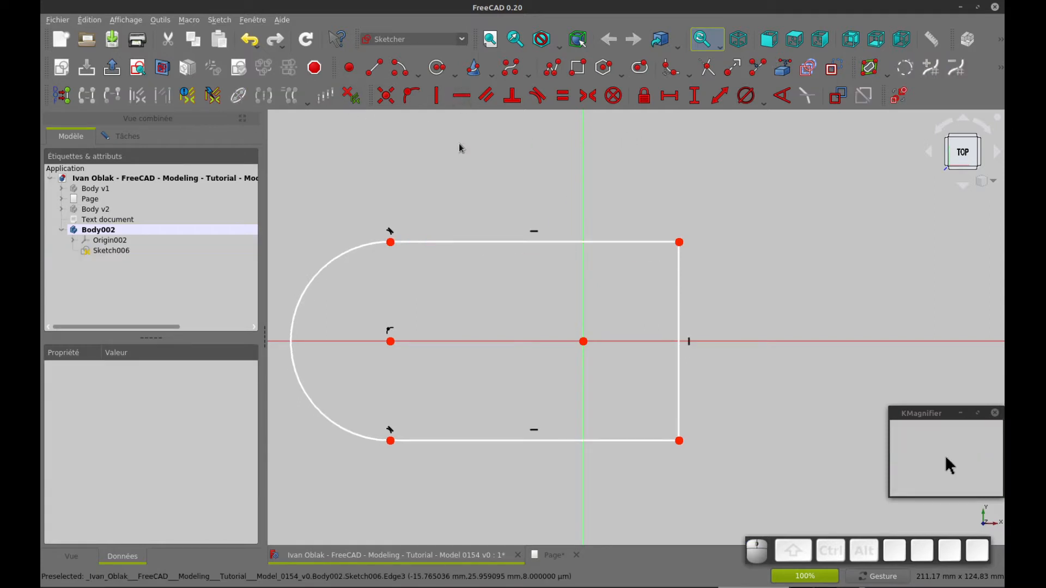
- Constrain the profile's upper-right corner onto the vertical axis and test the shape by moving the arc's upper endpoint
click(679, 242)
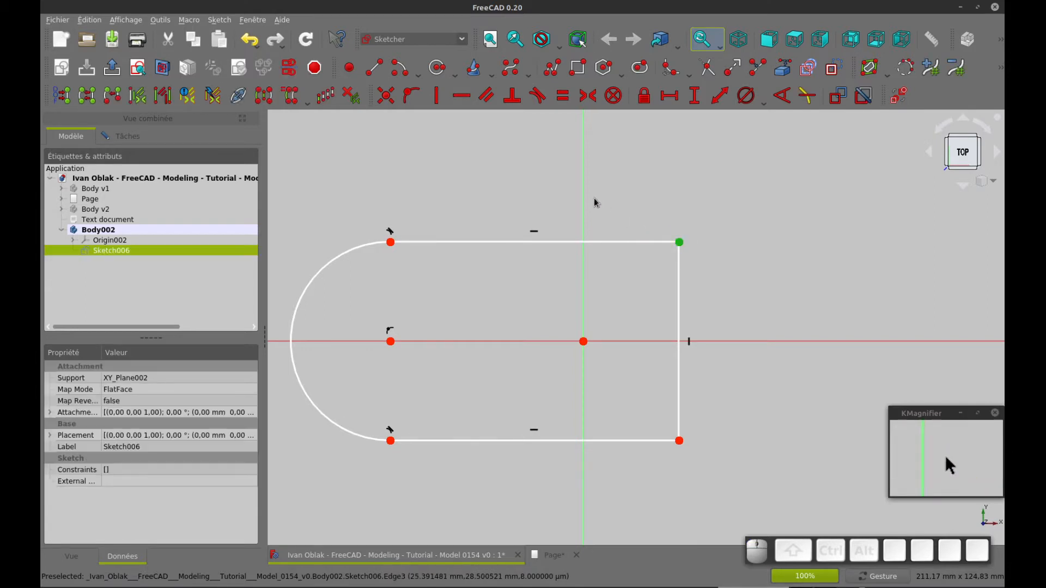
click(583, 208)
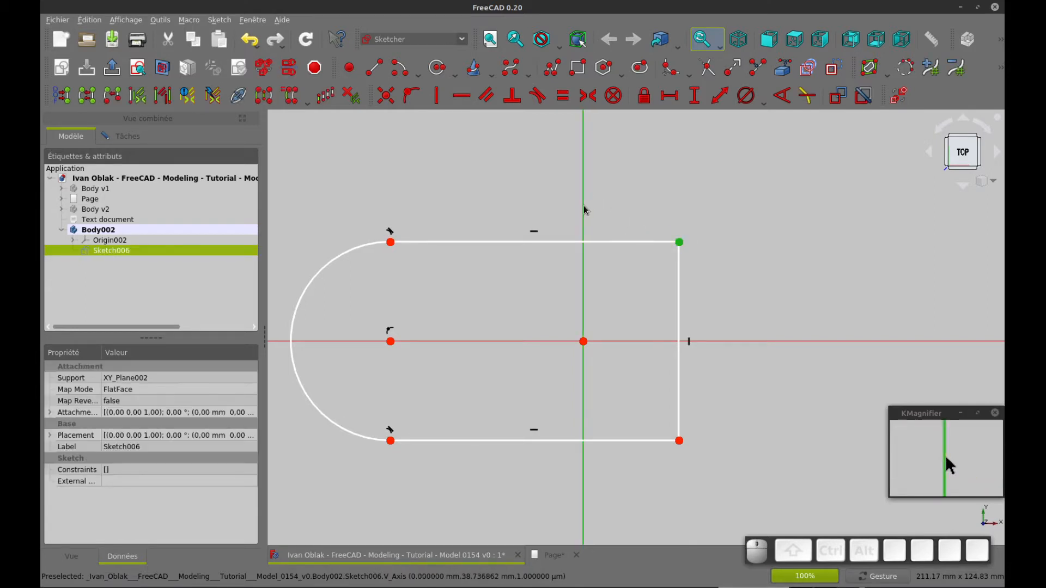
click(411, 96)
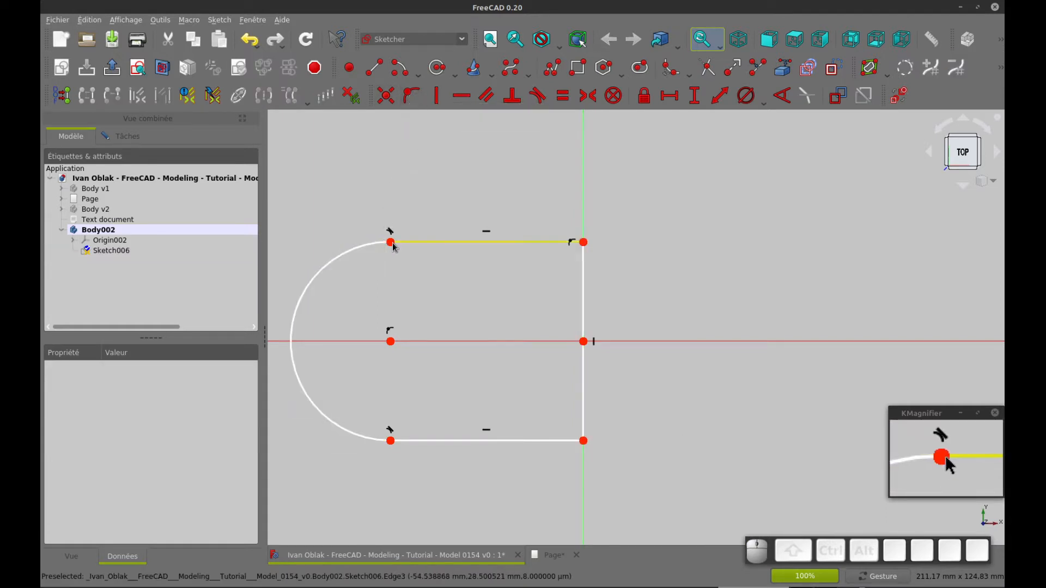
drag(393, 245, 452, 234)
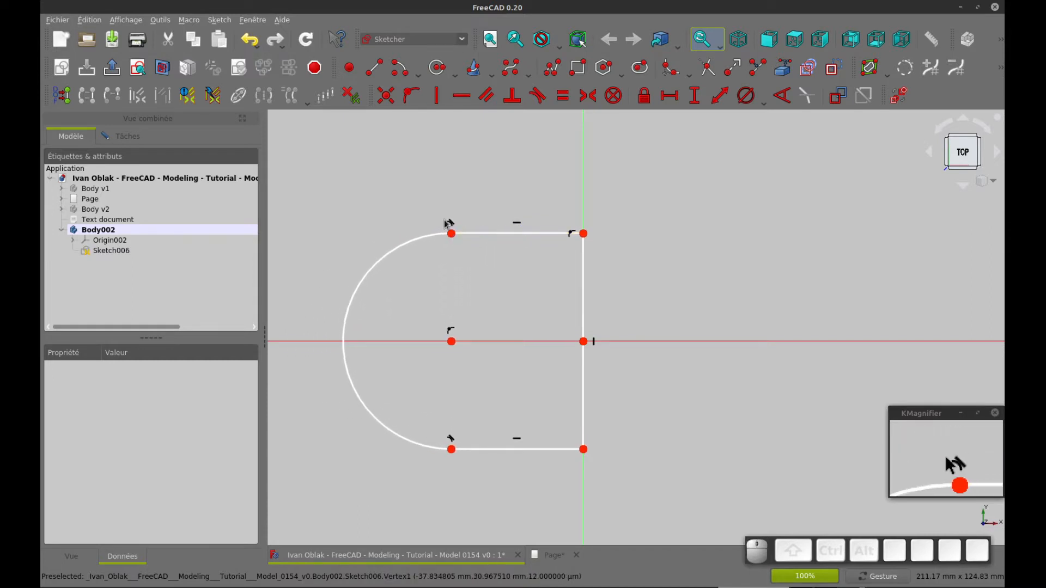
- Constrain the profile's upper edge to a horizontal length of 28 mm, following the top view on the drawing page
key(ctrl+Tab)
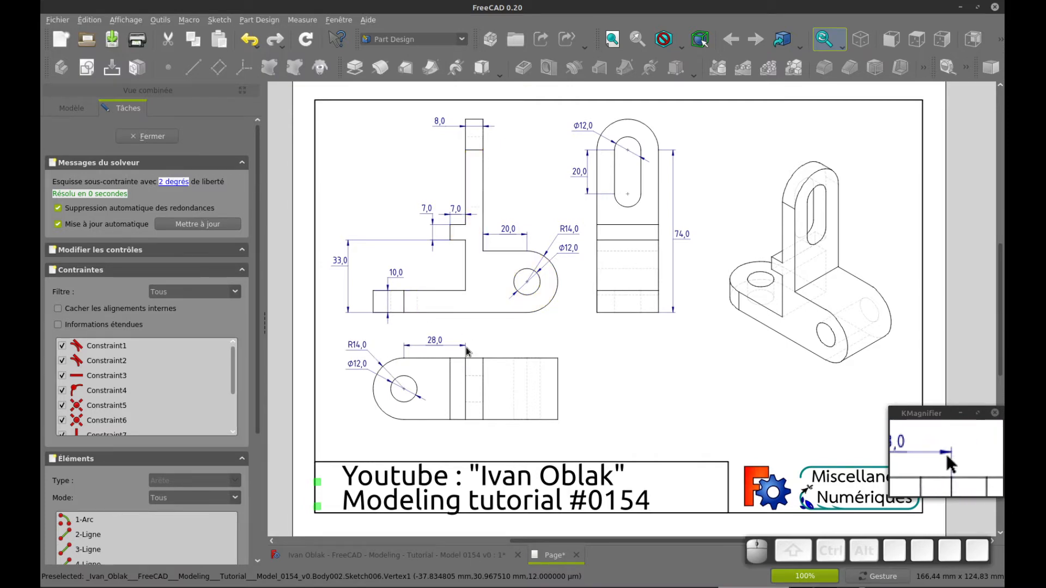
key(ctrl+Tab)
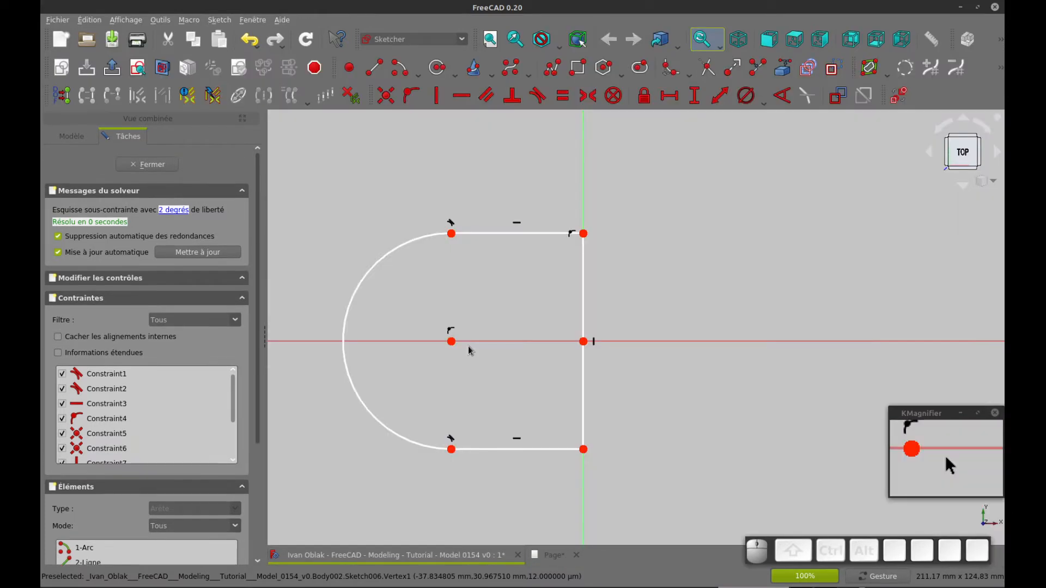
click(523, 234)
click(668, 96)
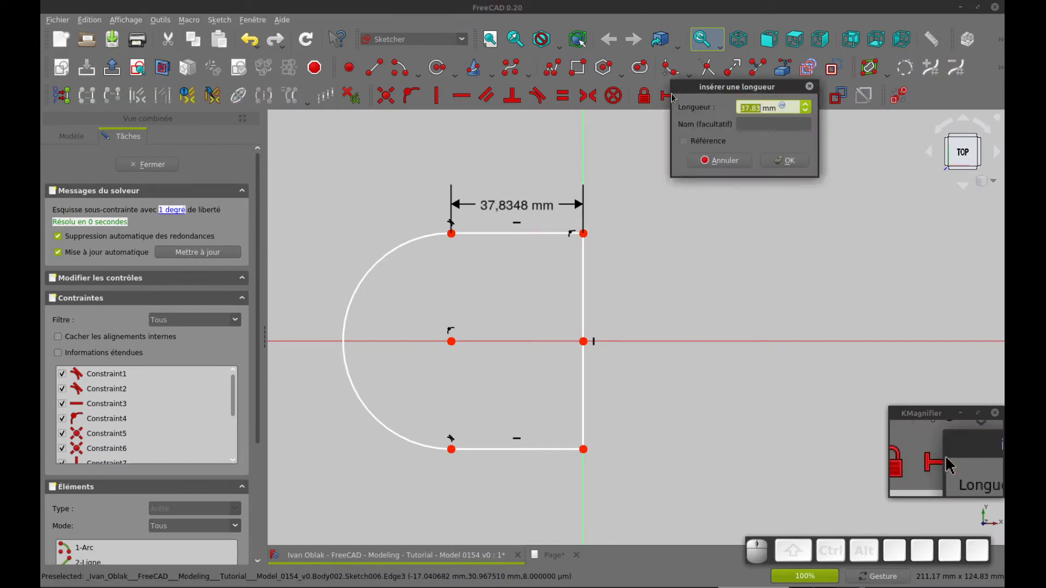
key(Return)
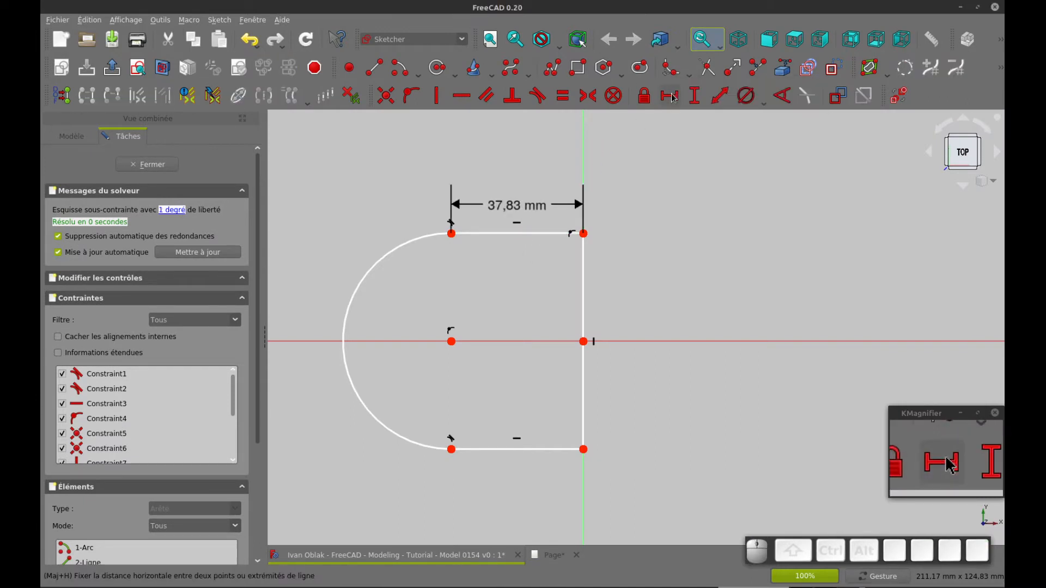
double_click(518, 207)
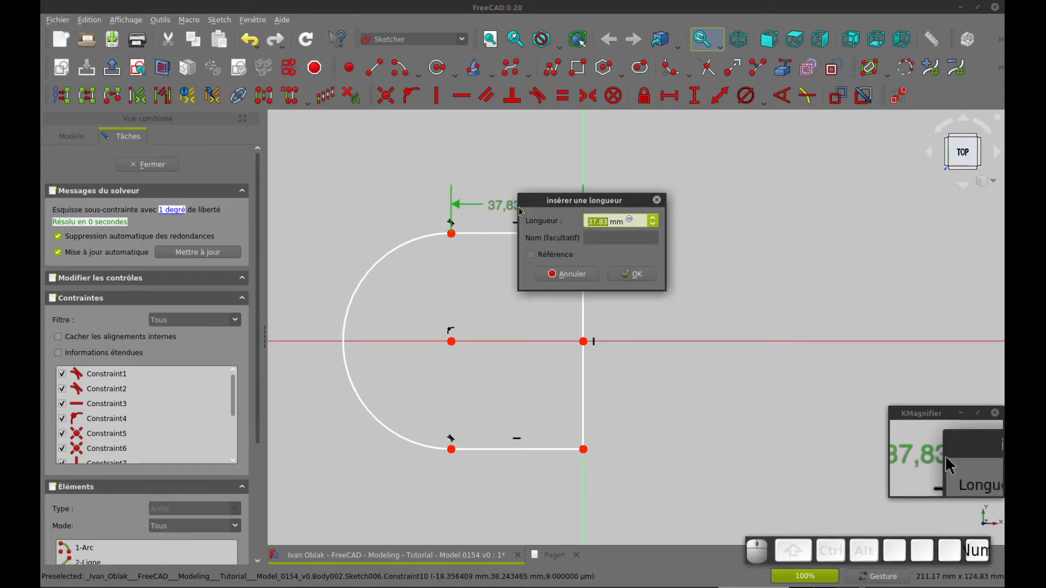
text(28)
key(Return)
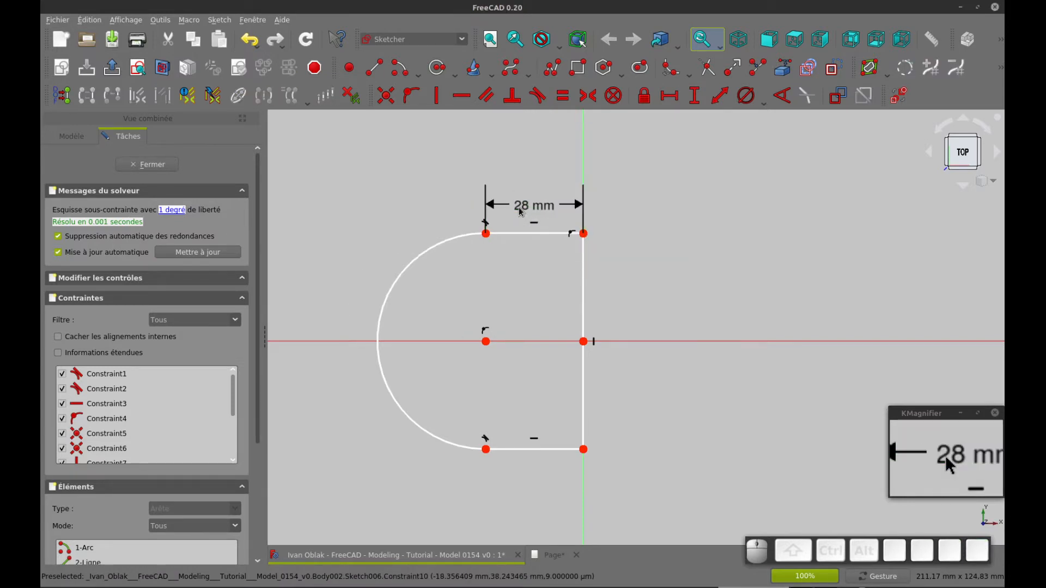
- Constrain the end arc's radius to 14 mm and move the dimension text to the upper left, clear of the profile
click(434, 249)
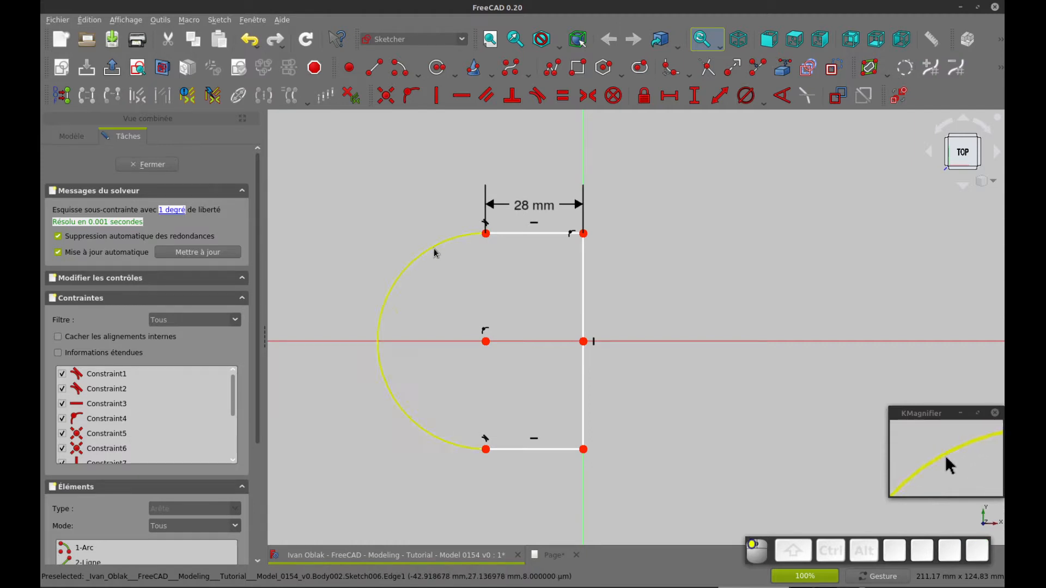
click(763, 98)
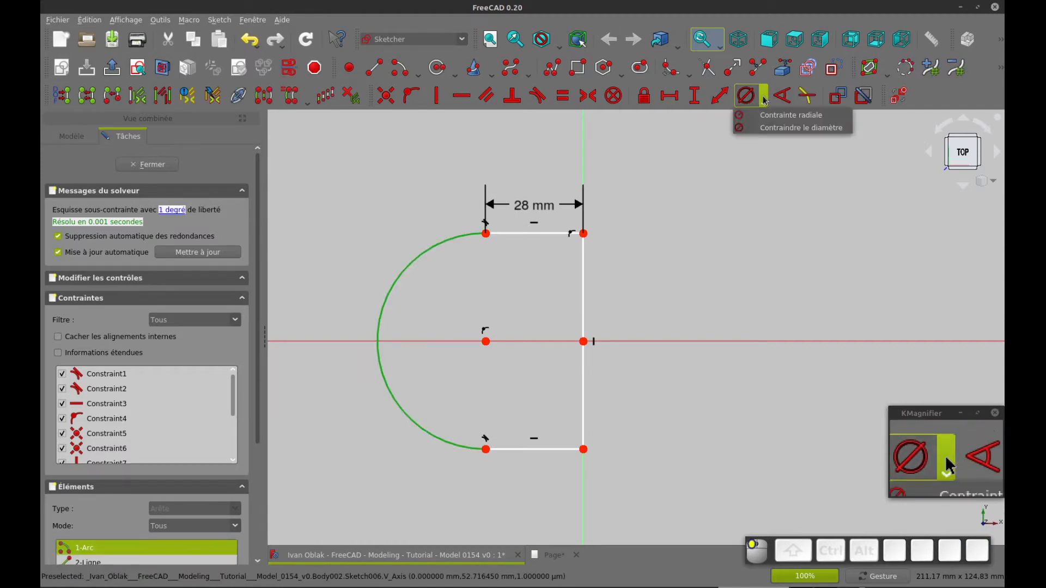
click(758, 115)
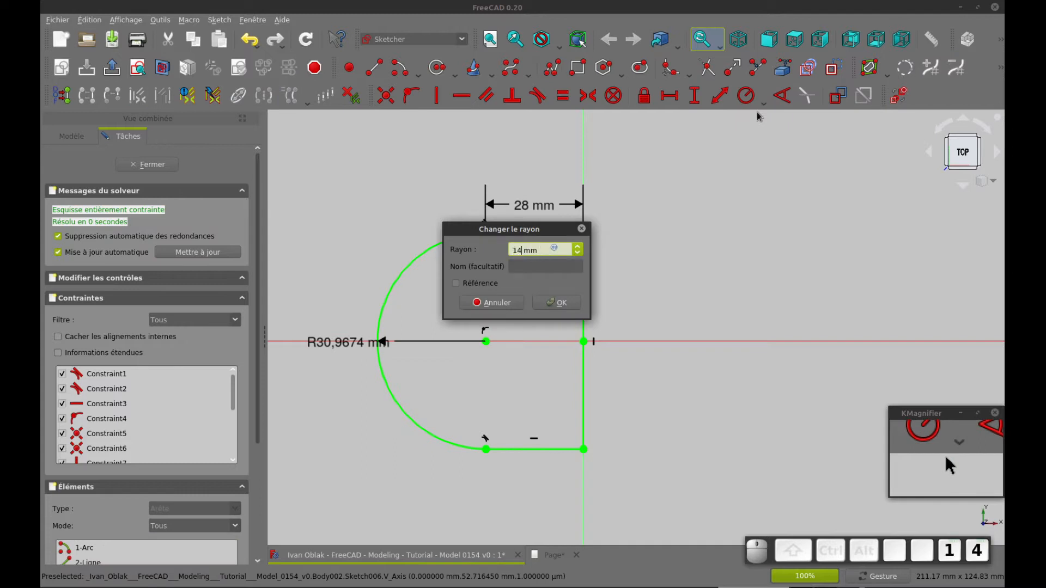
text(14)
key(Return)
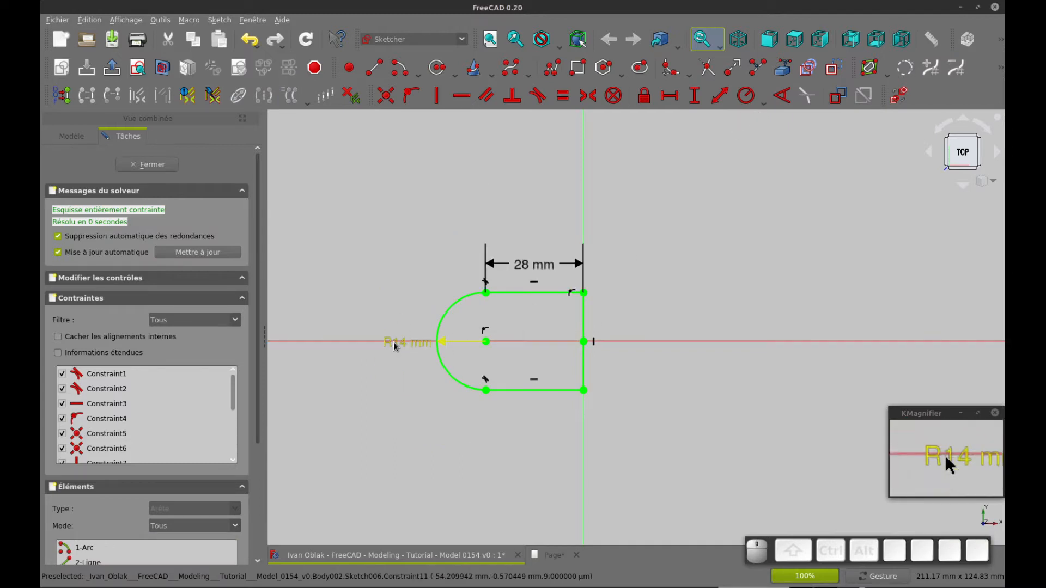
drag(393, 342, 362, 275)
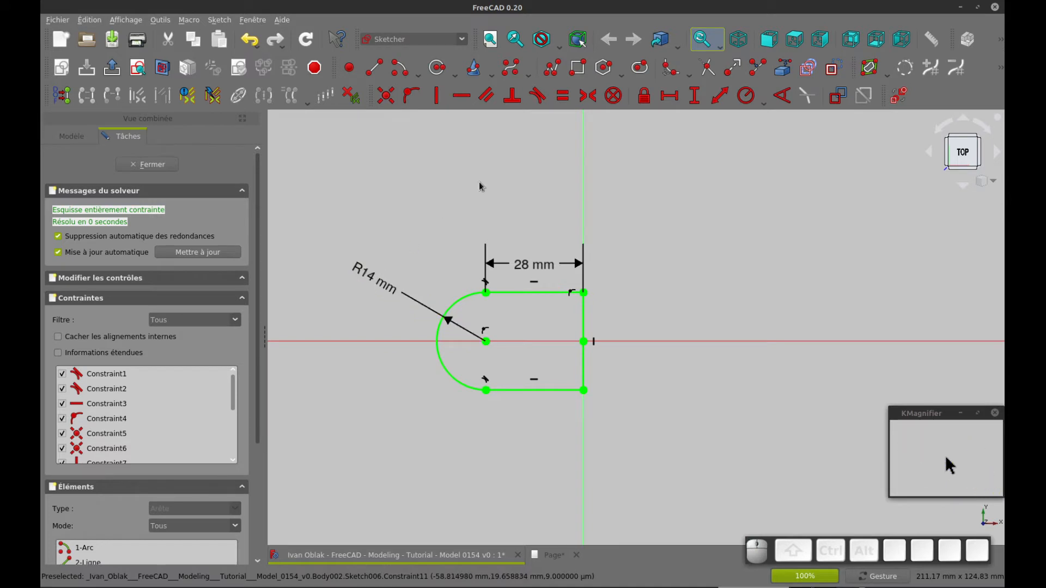
- Add a 12 mm diameter circle at the arc's centre, place its dimension text outside the profile, and close the sketch
click(485, 341)
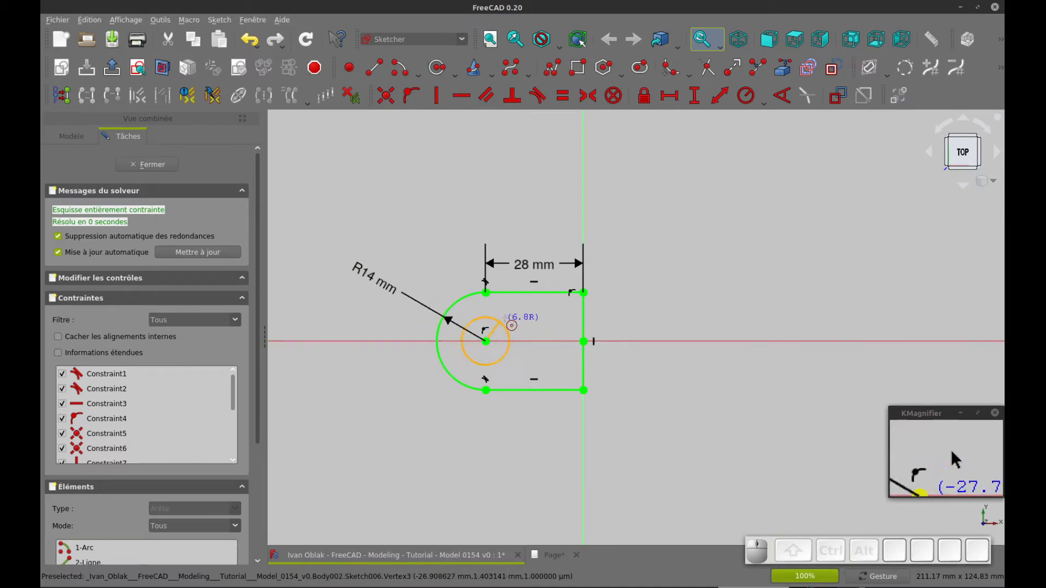
click(515, 321)
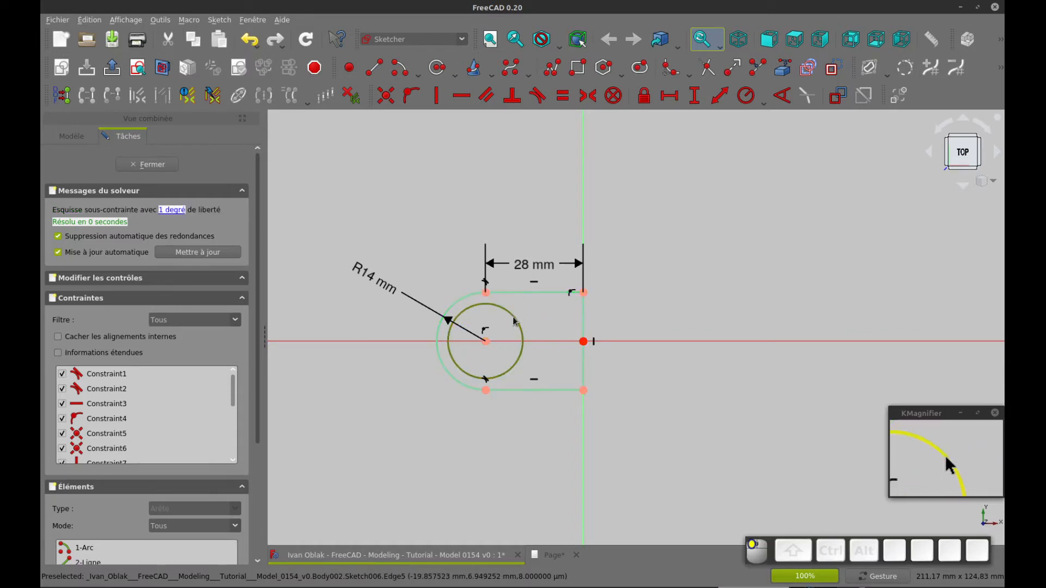
click(764, 101)
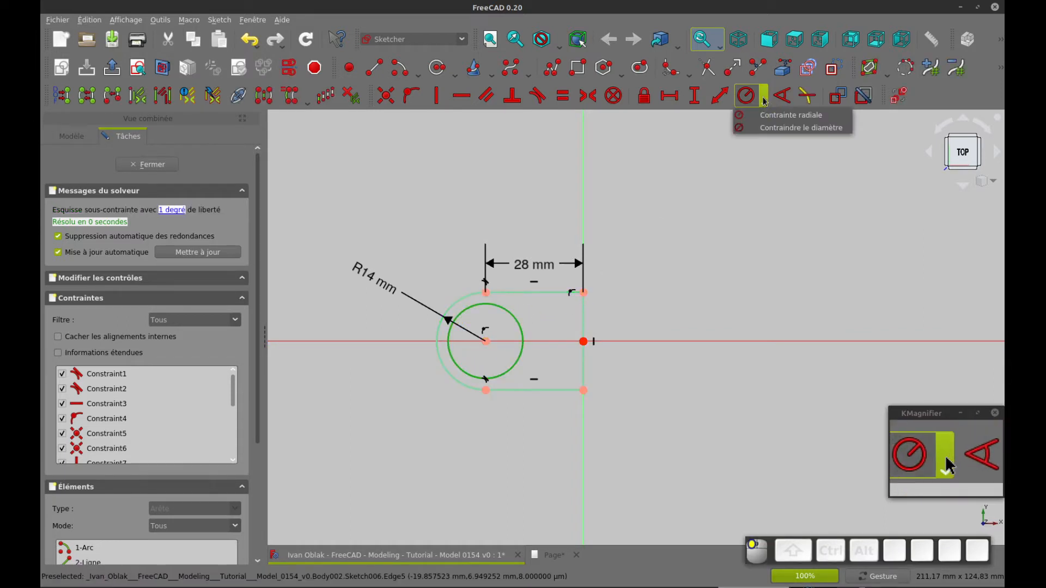
click(763, 128)
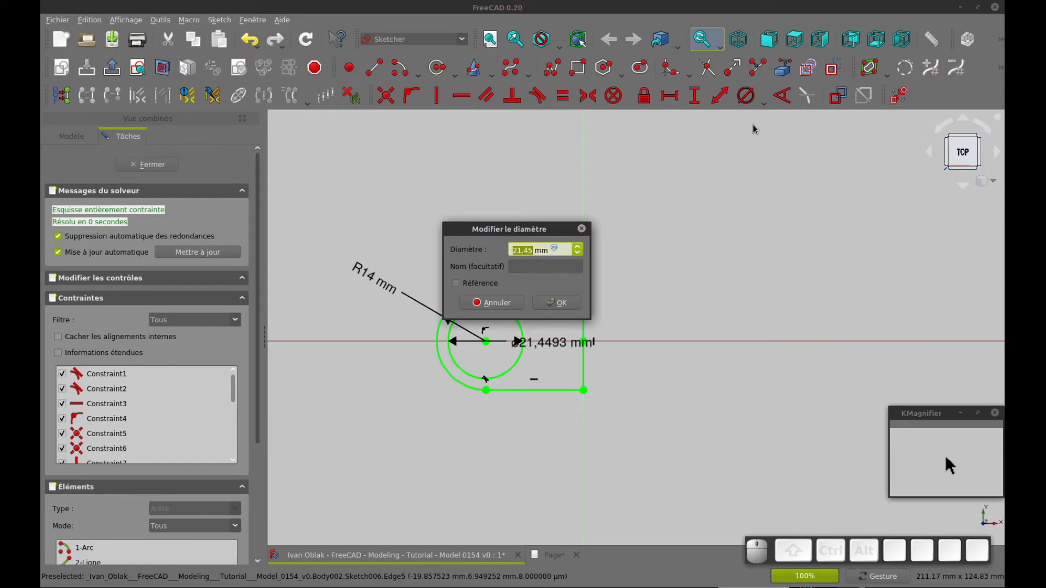
text(12)
key(Return)
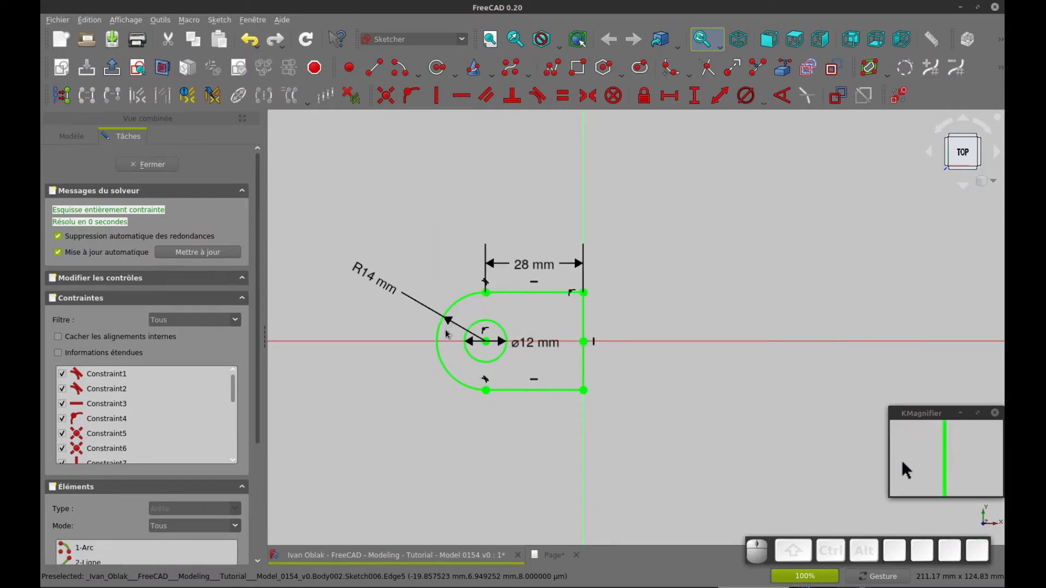
drag(532, 341, 380, 308)
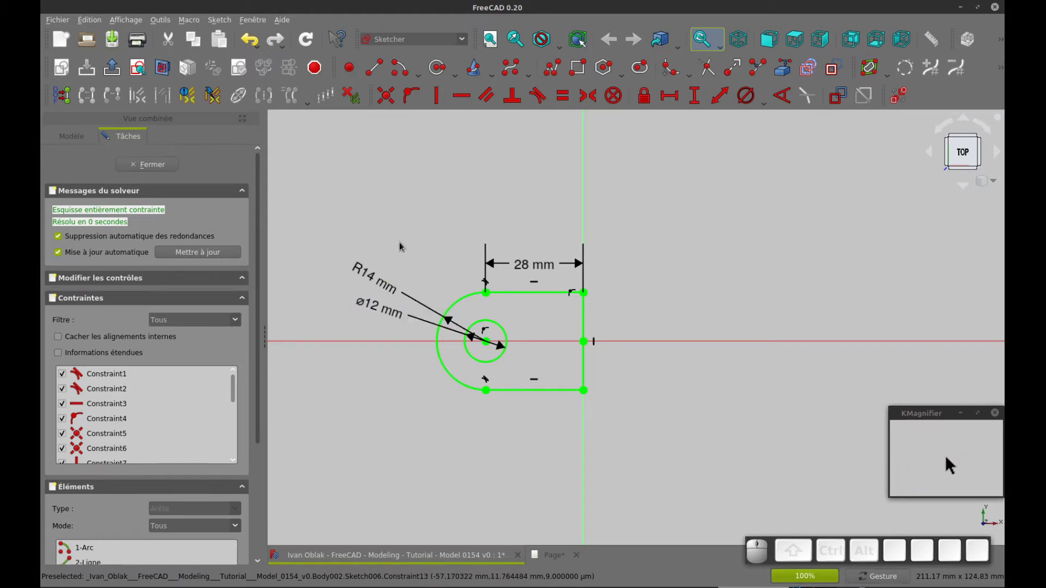
click(161, 167)
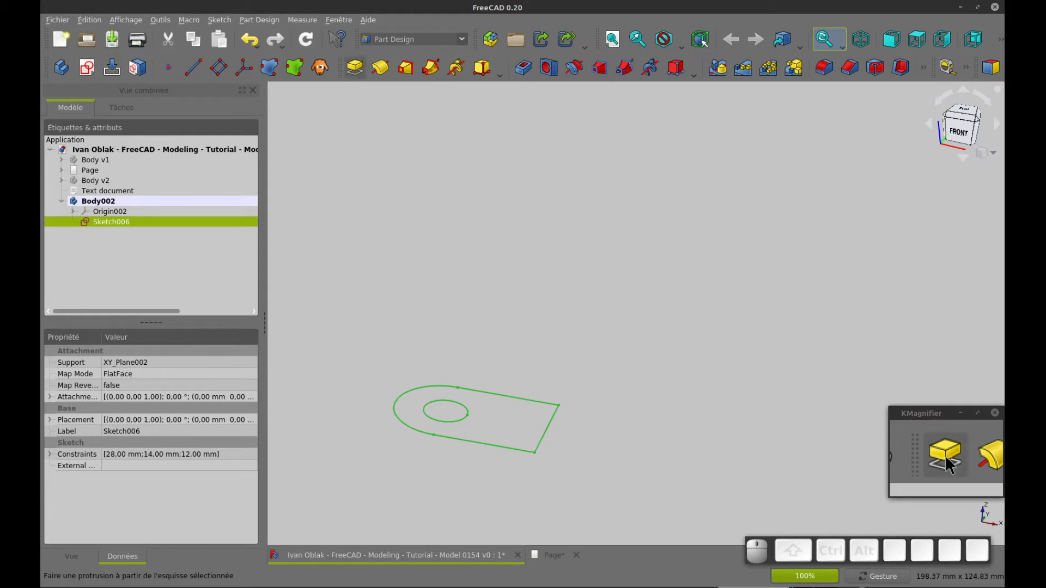
- Pad the base profile to a length of 10 mm, following the thickness in the drawing page's front view
click(355, 69)
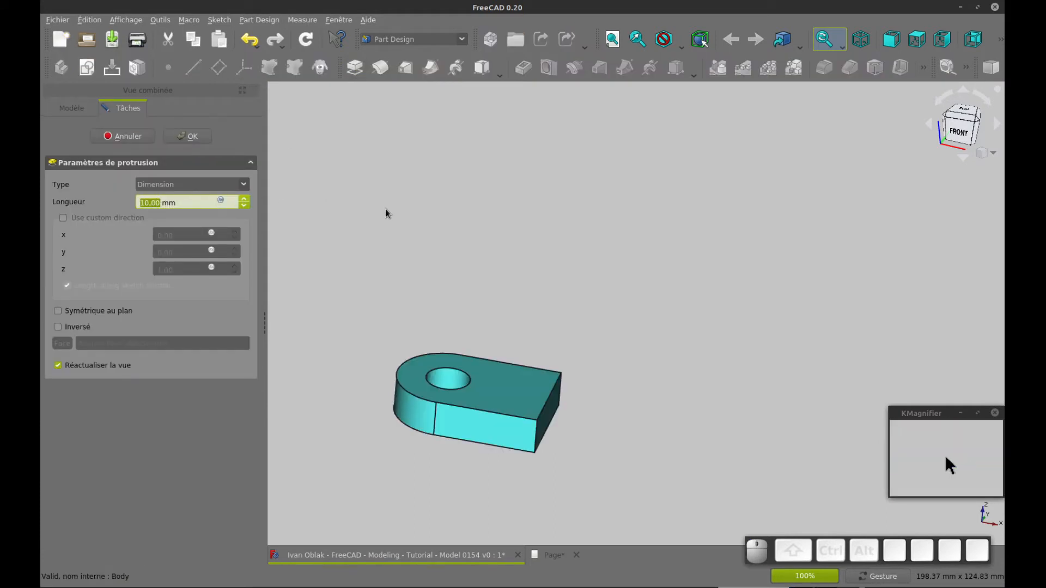
key(ctrl+Tab)
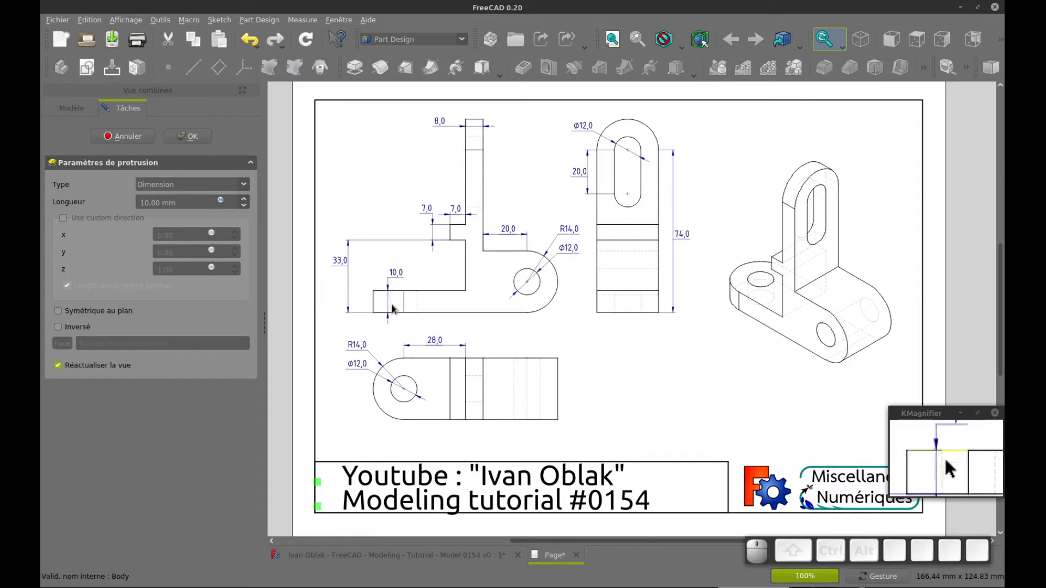
key(ctrl+Tab)
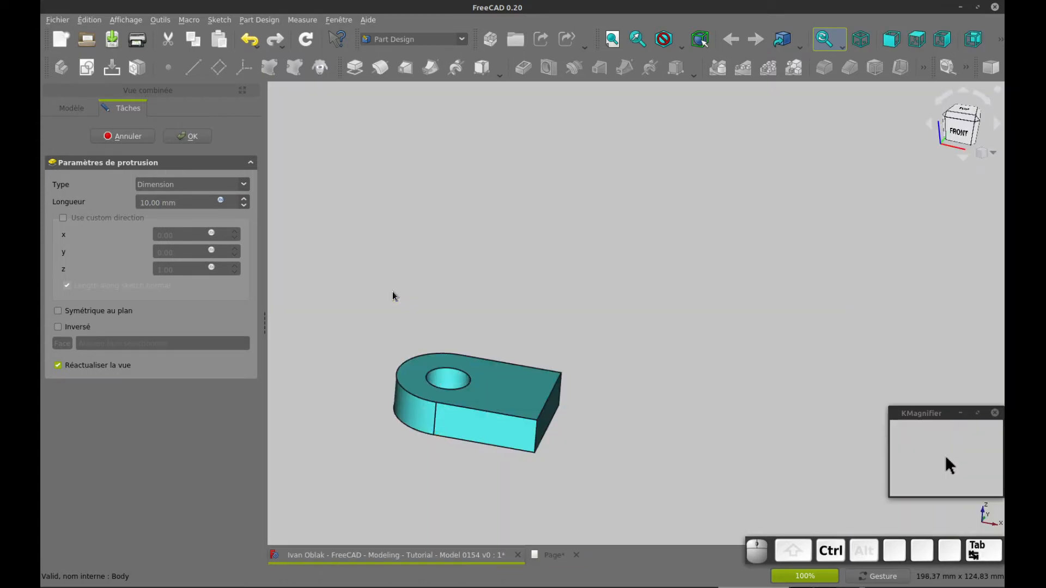
click(197, 139)
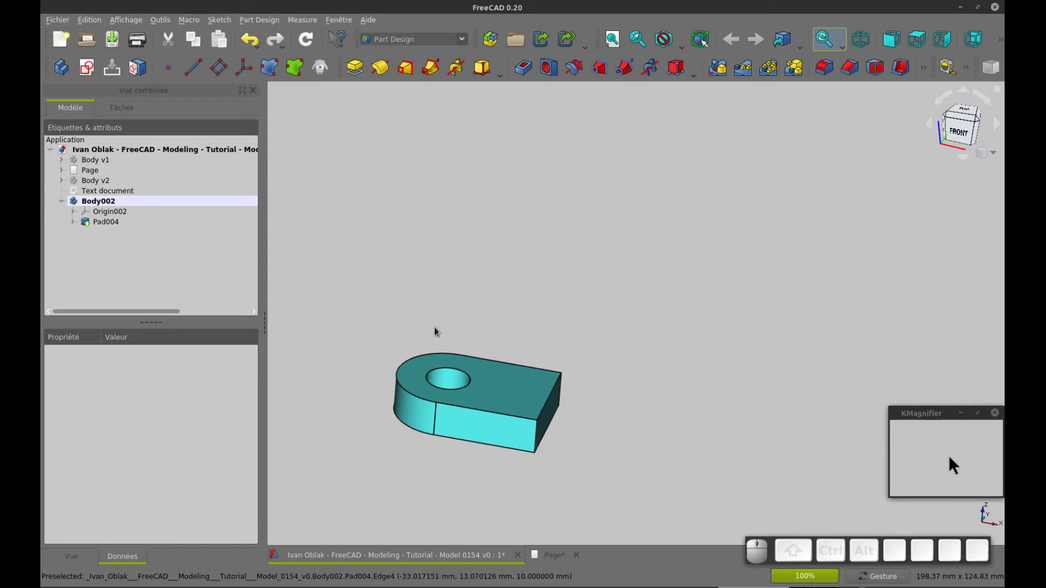
- Show the padded base in a fitted isometric view and set the new body's transparency to 15 in its appearance settings
click(862, 39)
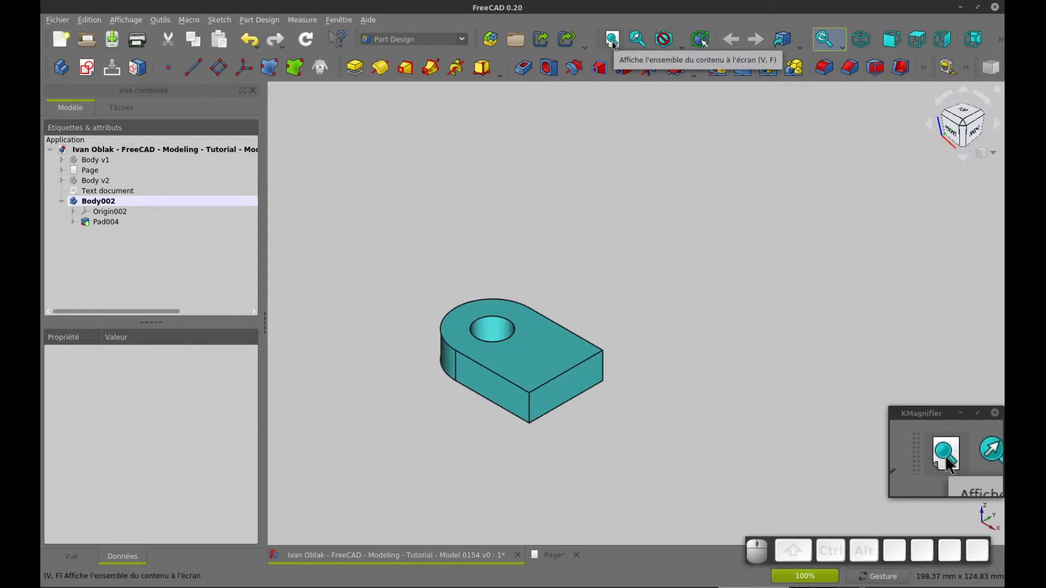
key(v)
key(f)
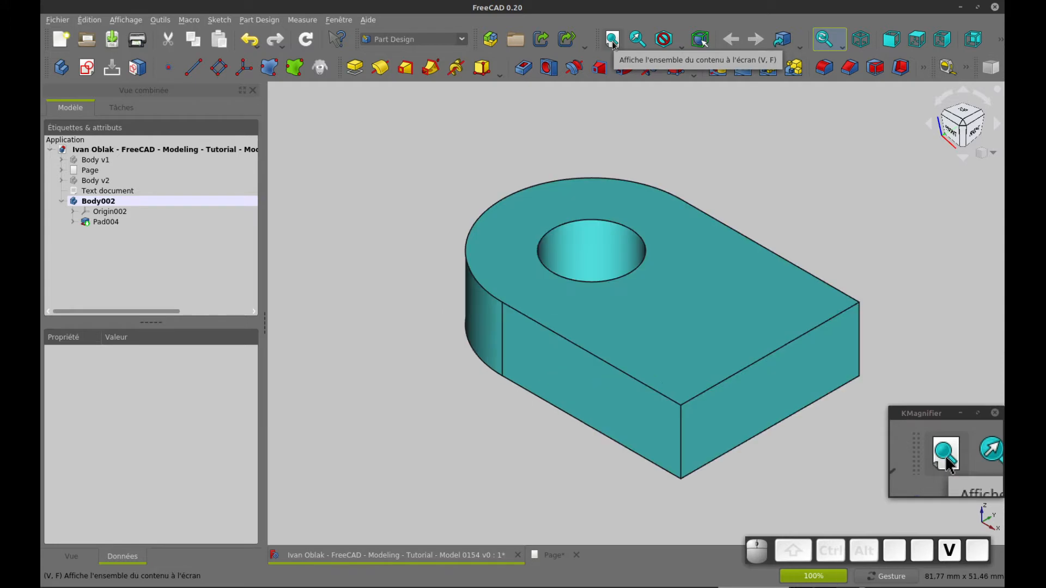
right_click(106, 203)
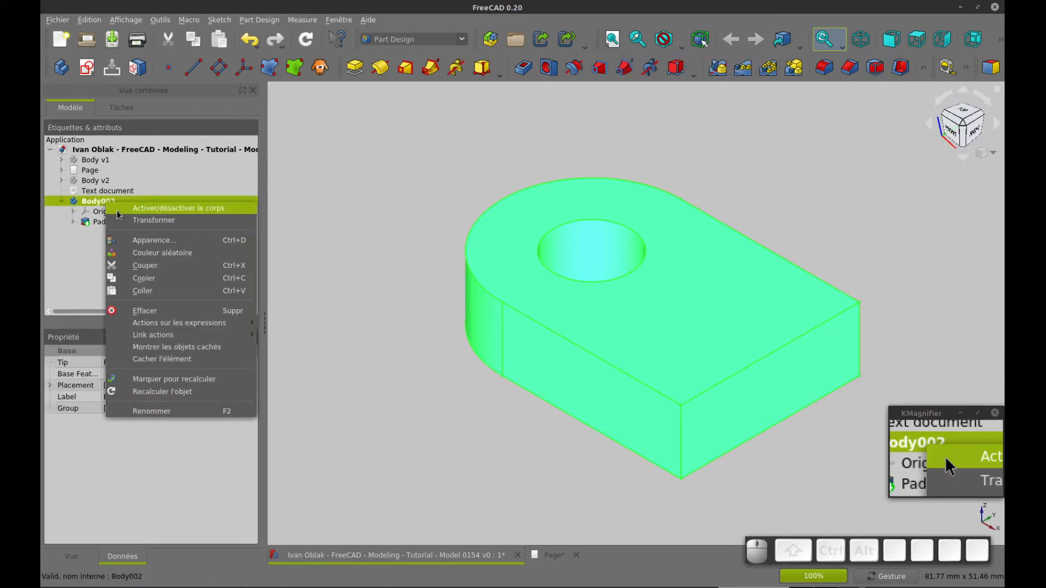
click(136, 243)
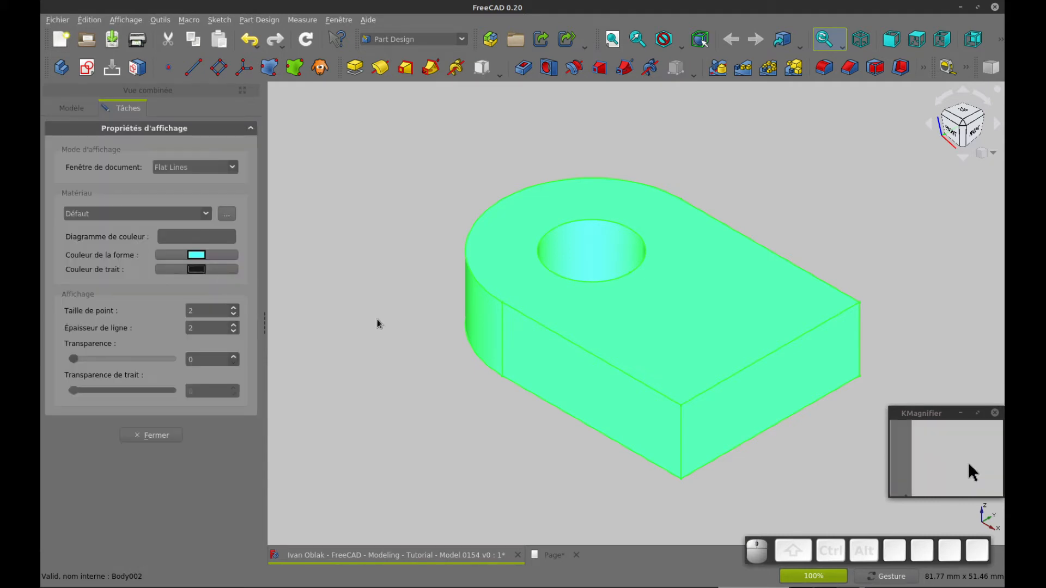
scroll(216, 360, up, 3)
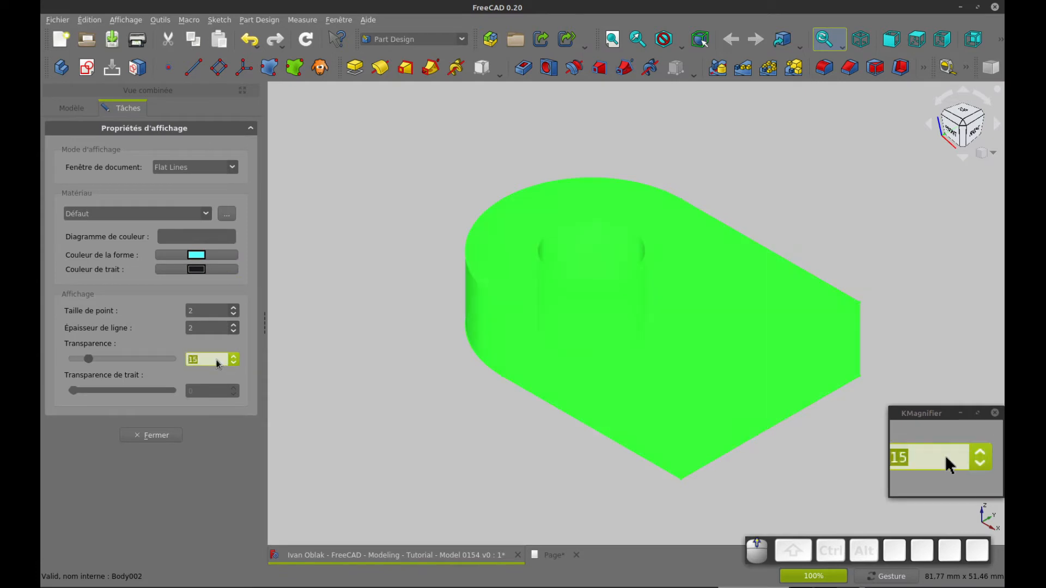
click(154, 435)
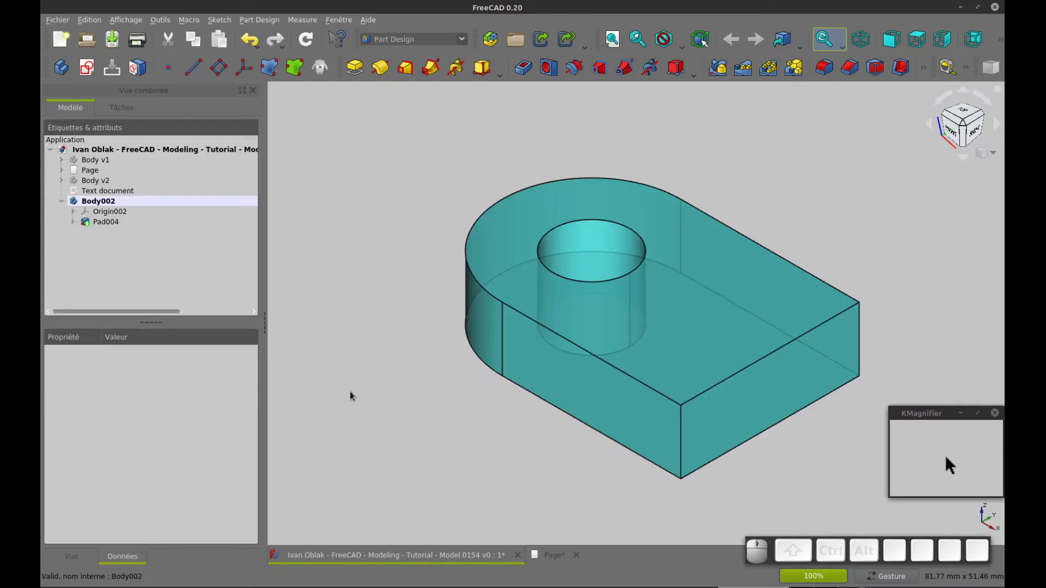
- Check the upright's side view on the drawing page and create a new sketch on the new body's YZ plane
drag(495, 495, 537, 464)
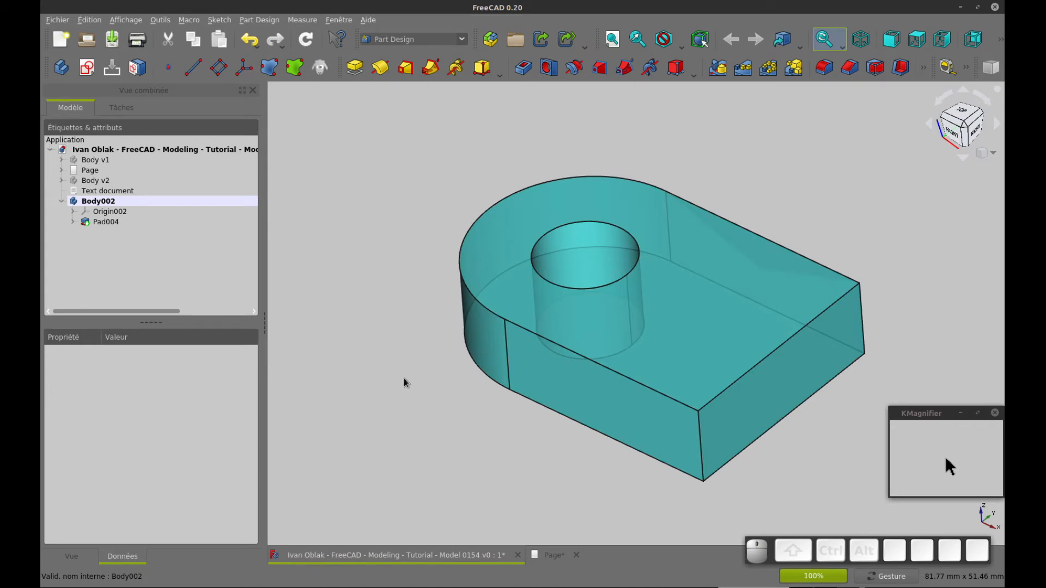
drag(406, 392, 427, 381)
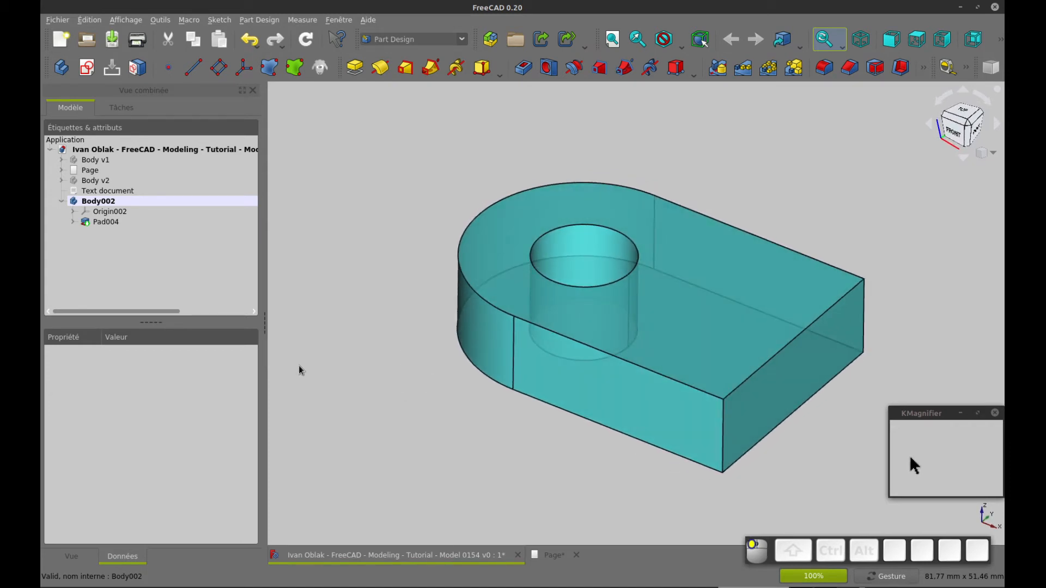
key(ctrl+Tab)
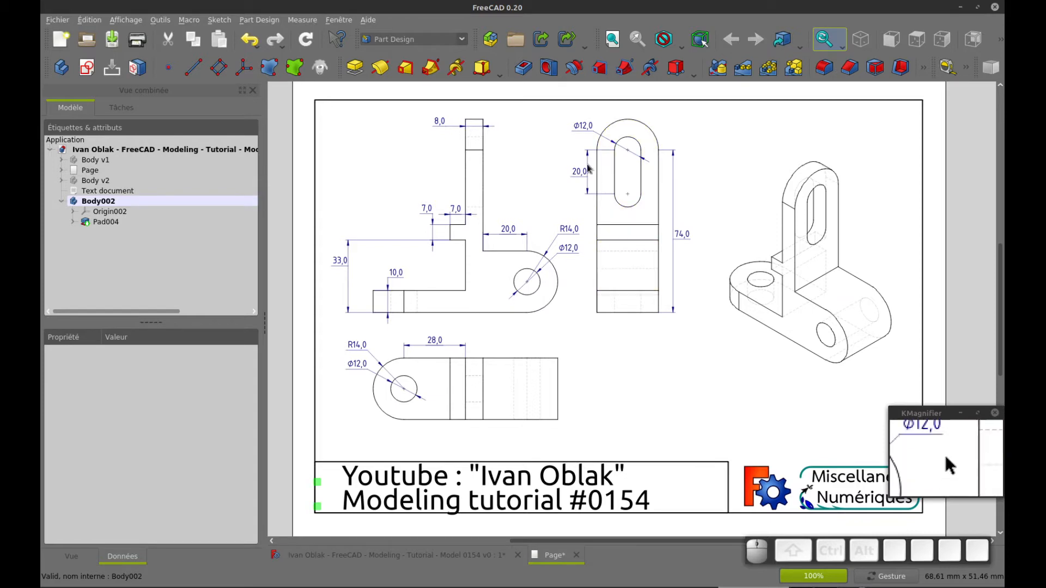
click(88, 68)
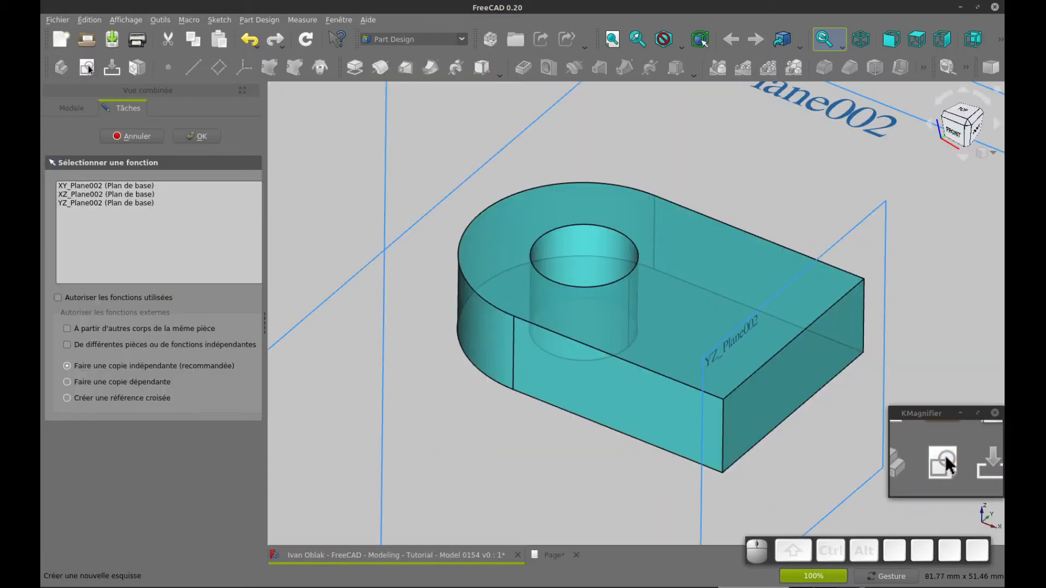
scroll(619, 331, down, 4)
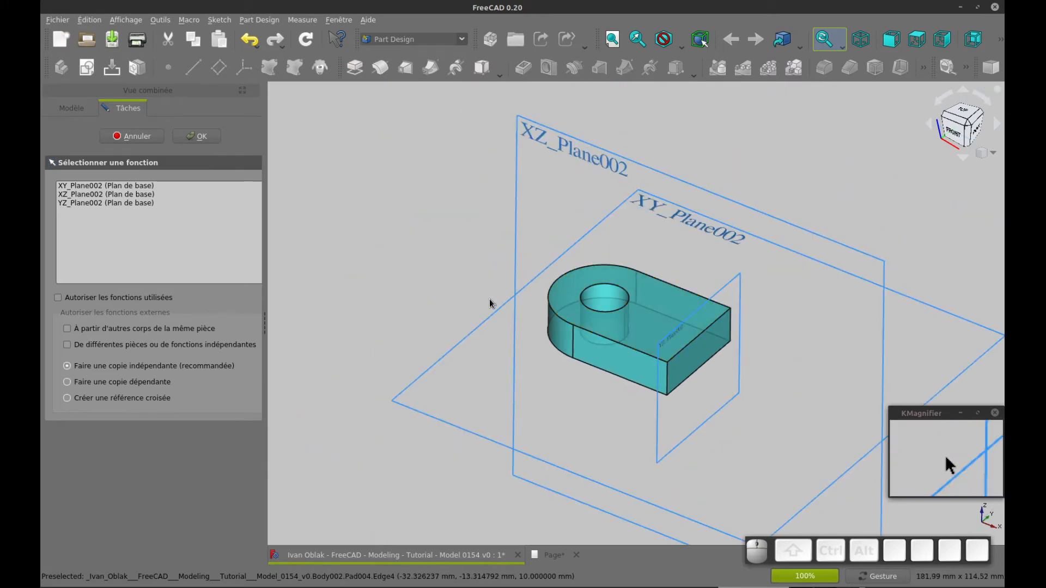
click(140, 195)
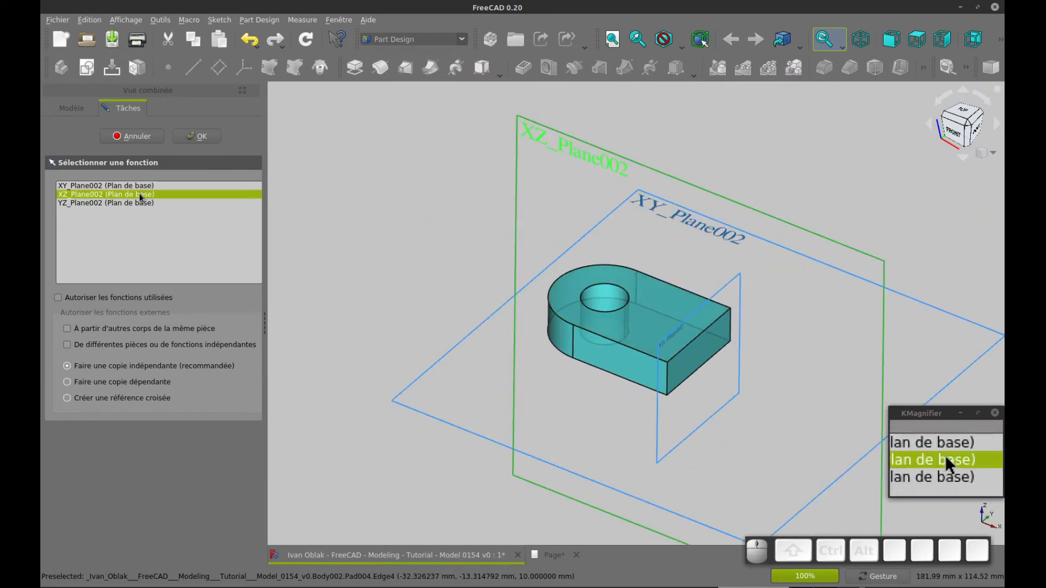
click(137, 205)
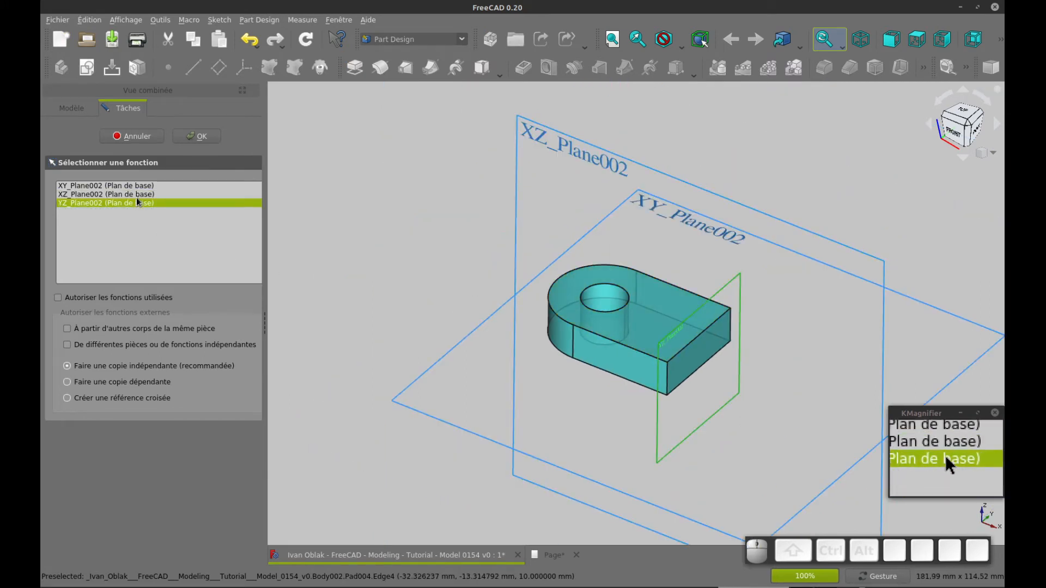
click(138, 194)
click(141, 187)
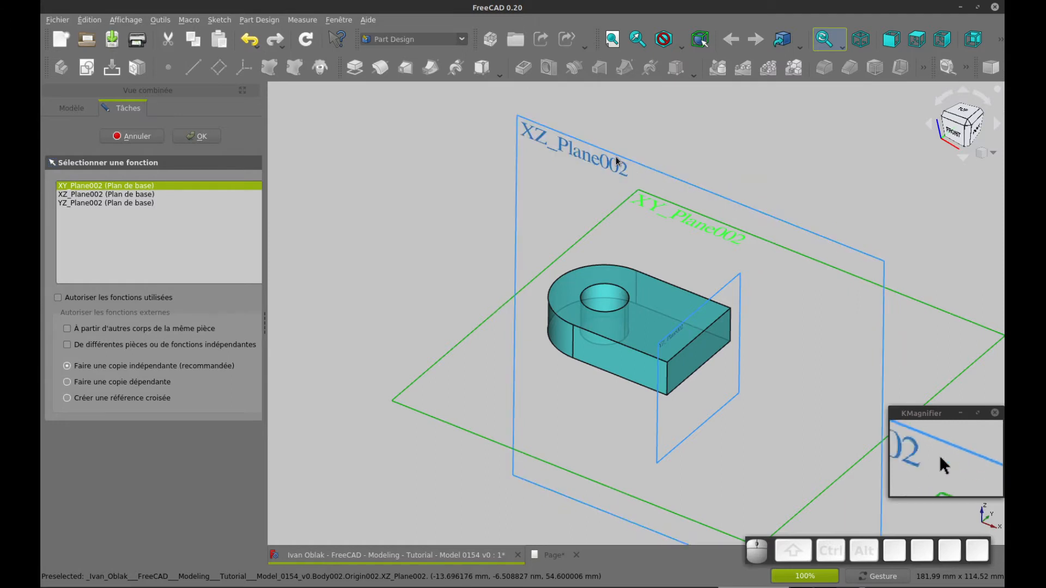
click(145, 204)
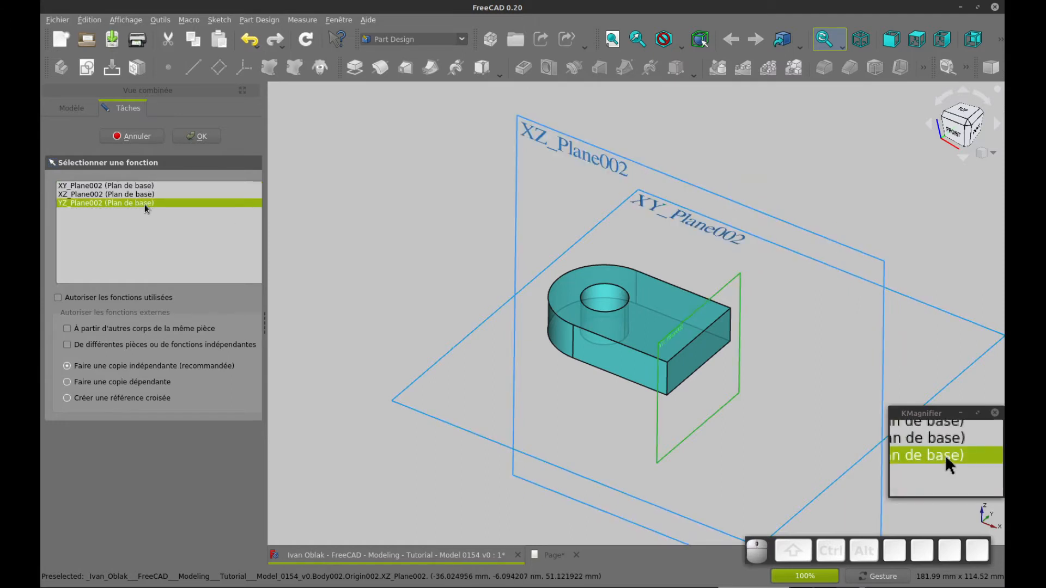
click(198, 137)
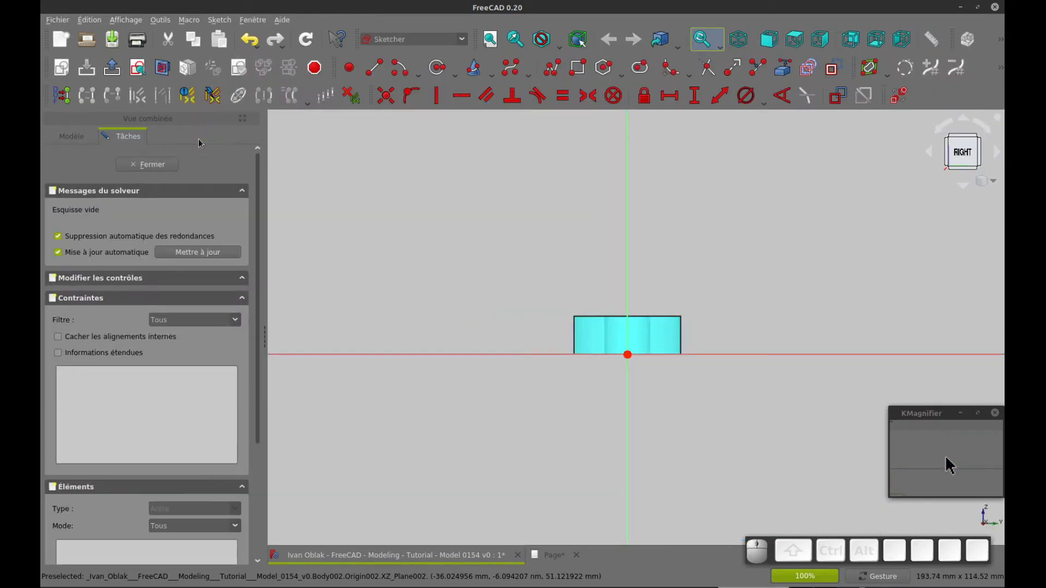
- Sketch a vertical slot about 34 mm wide around the base, with its upper arc centre on the vertical axis about 47 mm above the origin
click(639, 67)
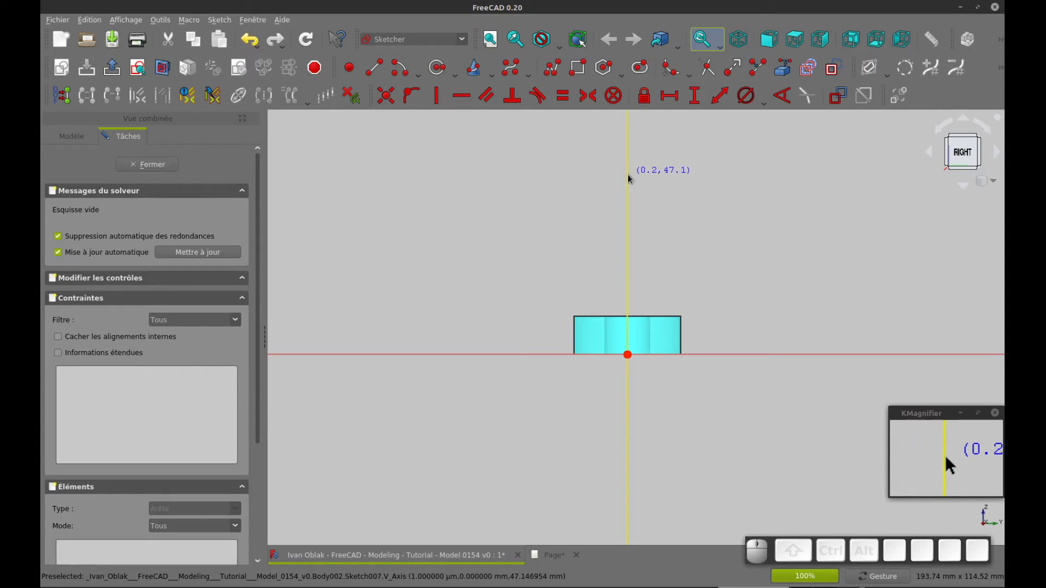
click(627, 177)
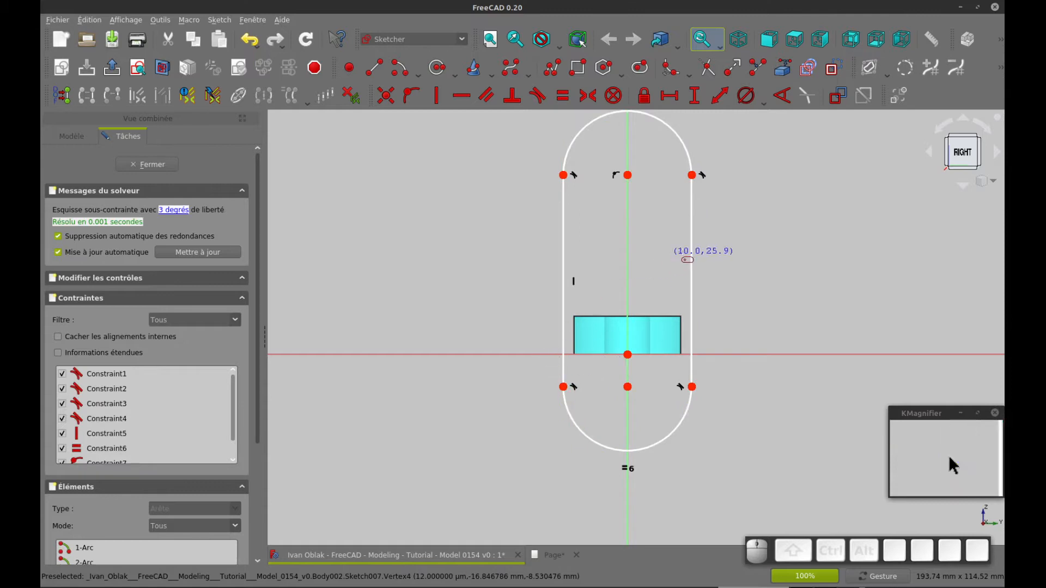
right_drag(747, 230, 713, 304)
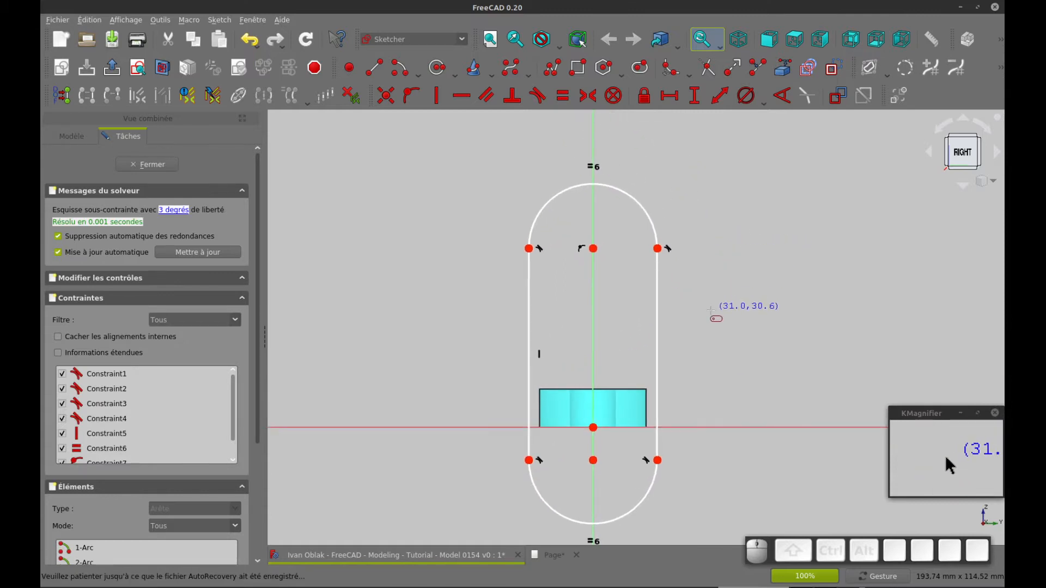
right_click(711, 310)
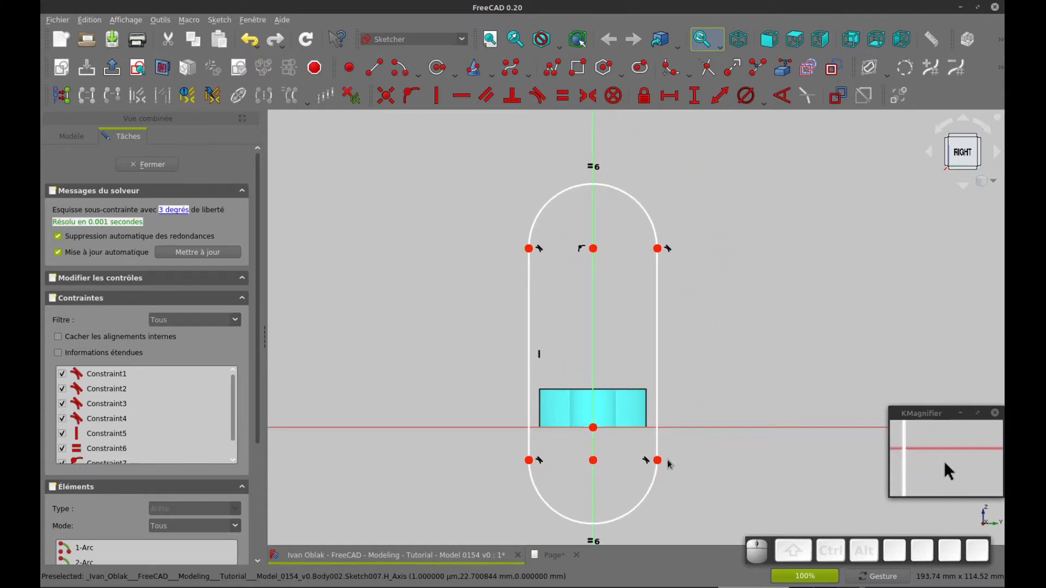
- Delete the slot's lower arc and close the open outline with a horizontal line between the two lower endpoints
click(636, 507)
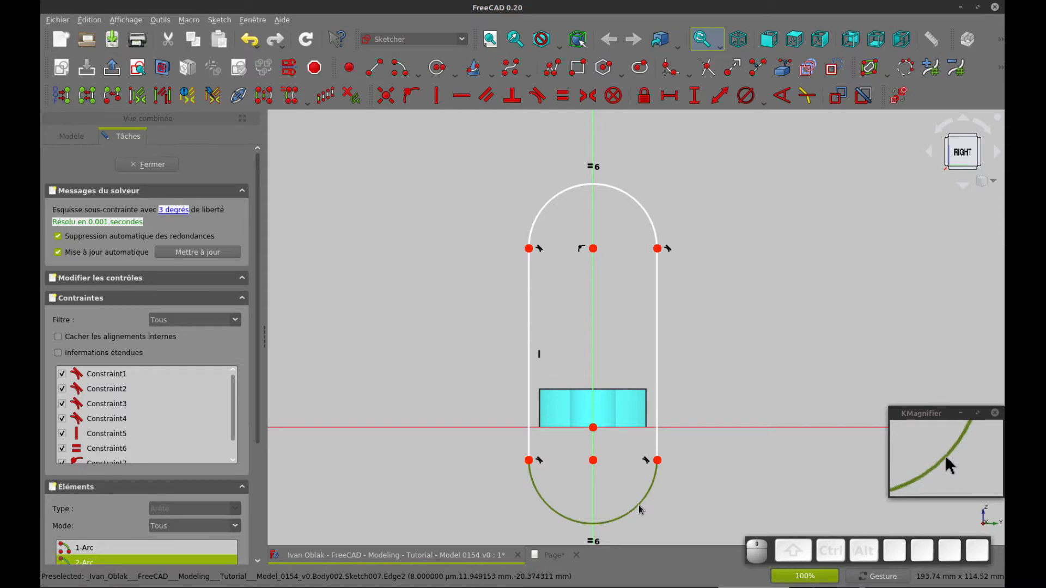
key(Delete)
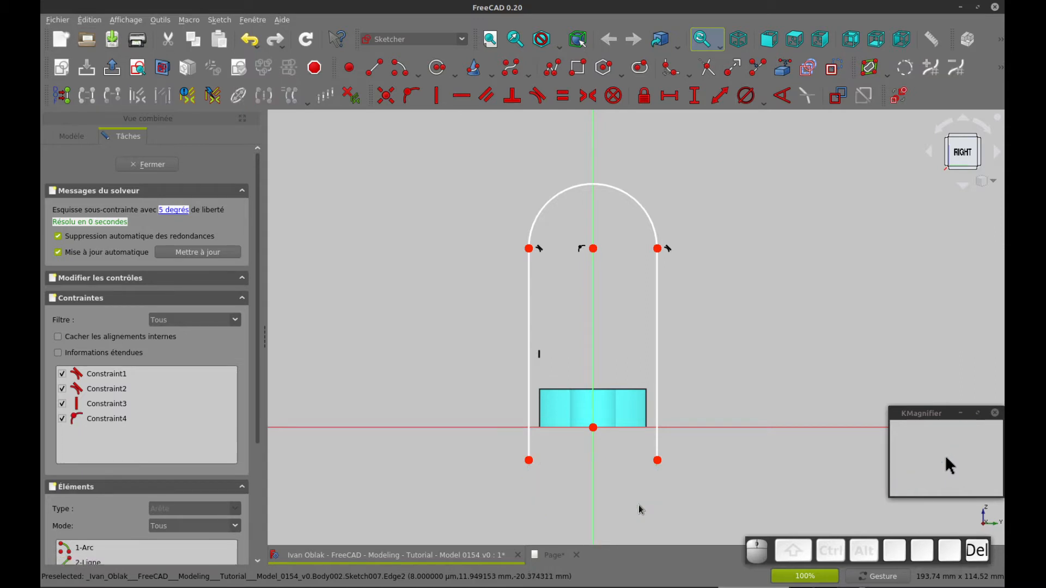
click(403, 69)
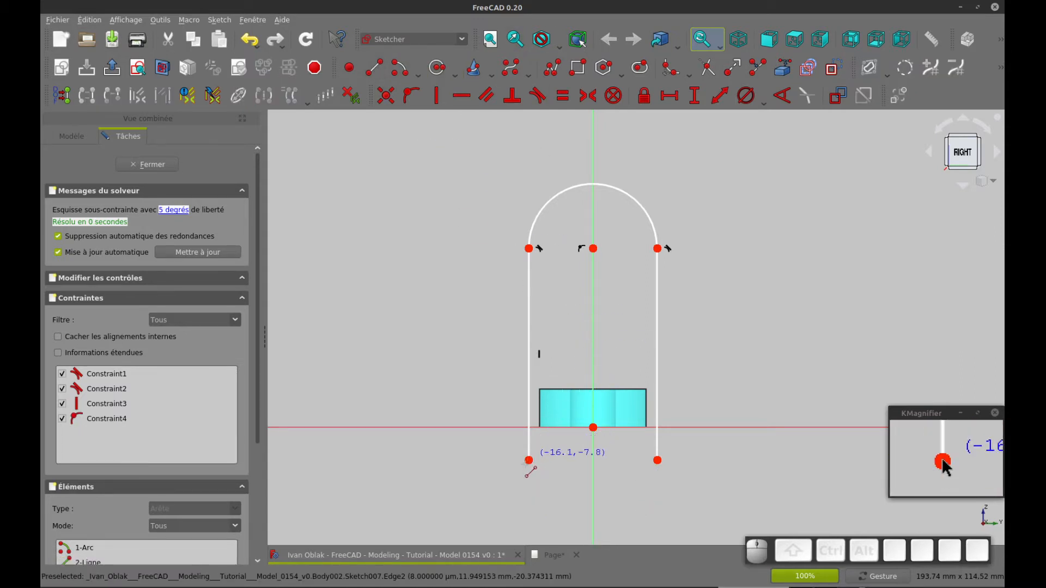
click(528, 460)
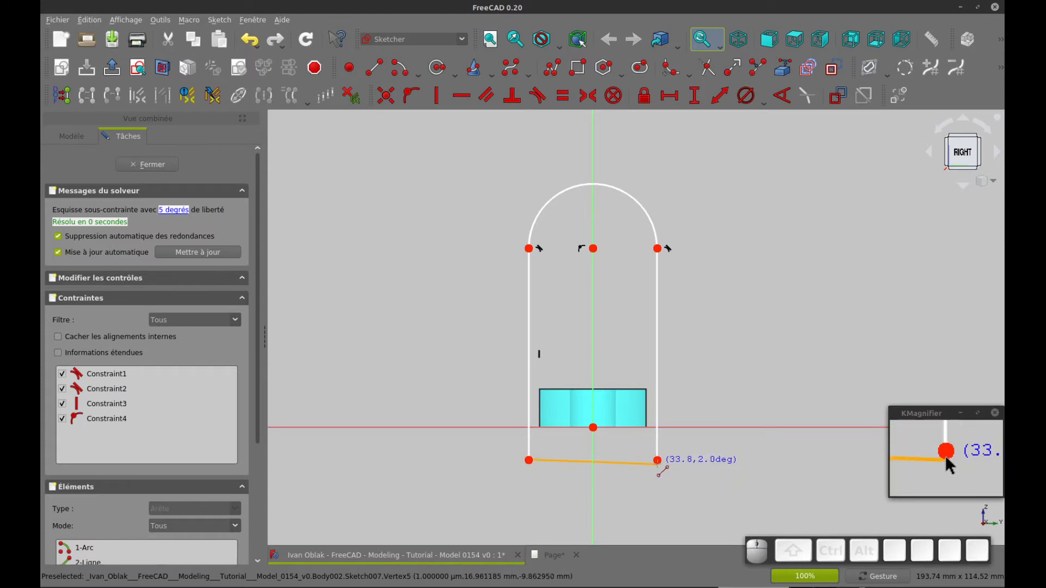
click(657, 462)
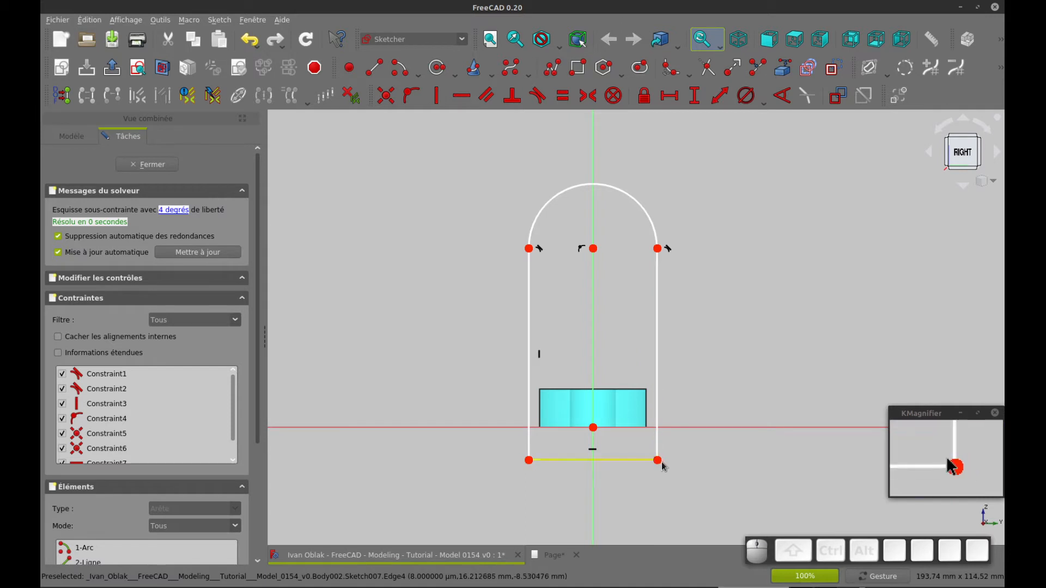
- Test the outline by moving its lower-right corner outward, and constrain the right edge to be vertical
drag(657, 461, 716, 460)
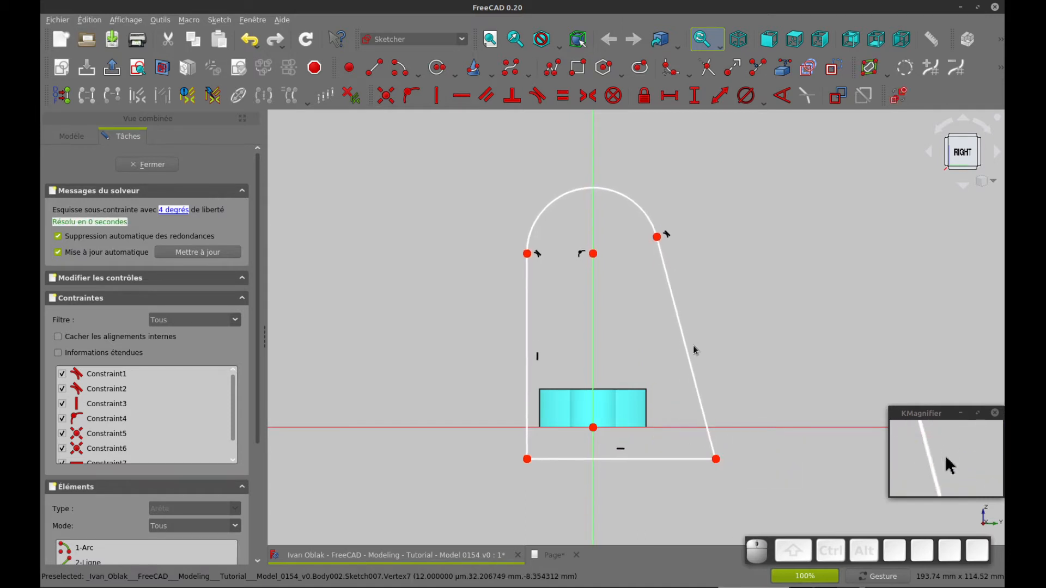
click(684, 349)
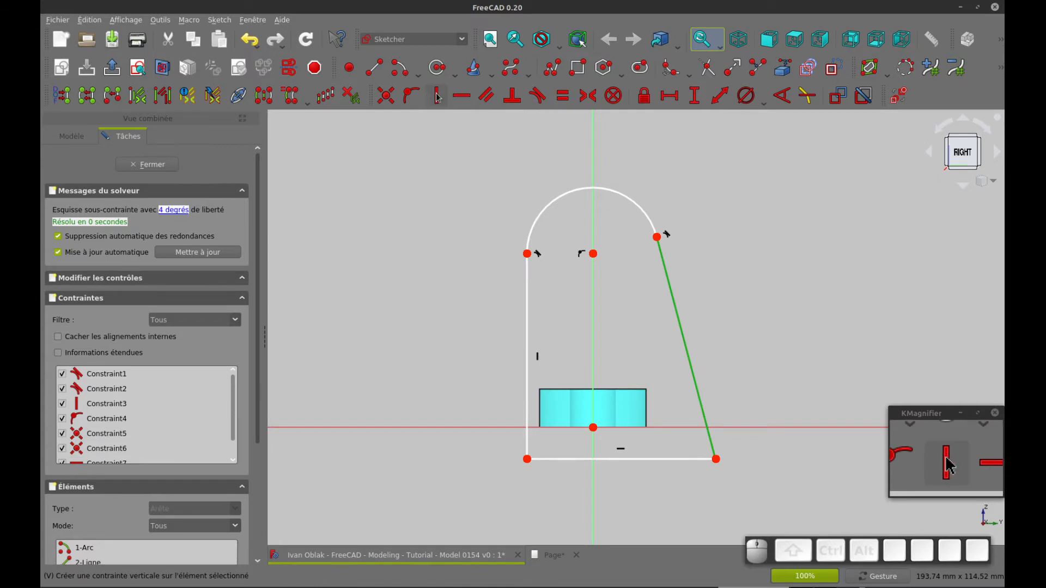
key(v)
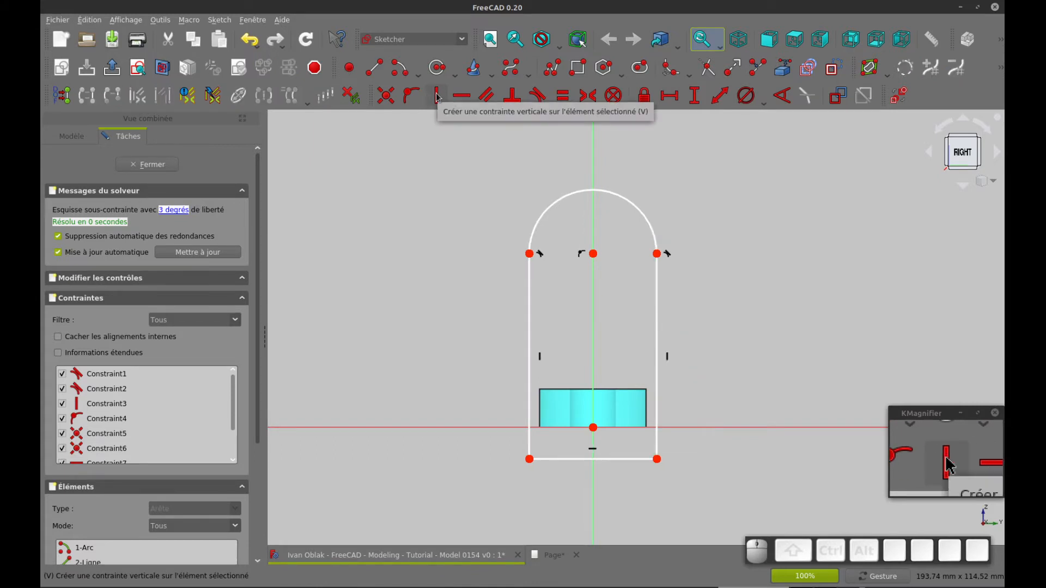
- Constrain the outline's lower-left corner onto the horizontal axis
click(529, 459)
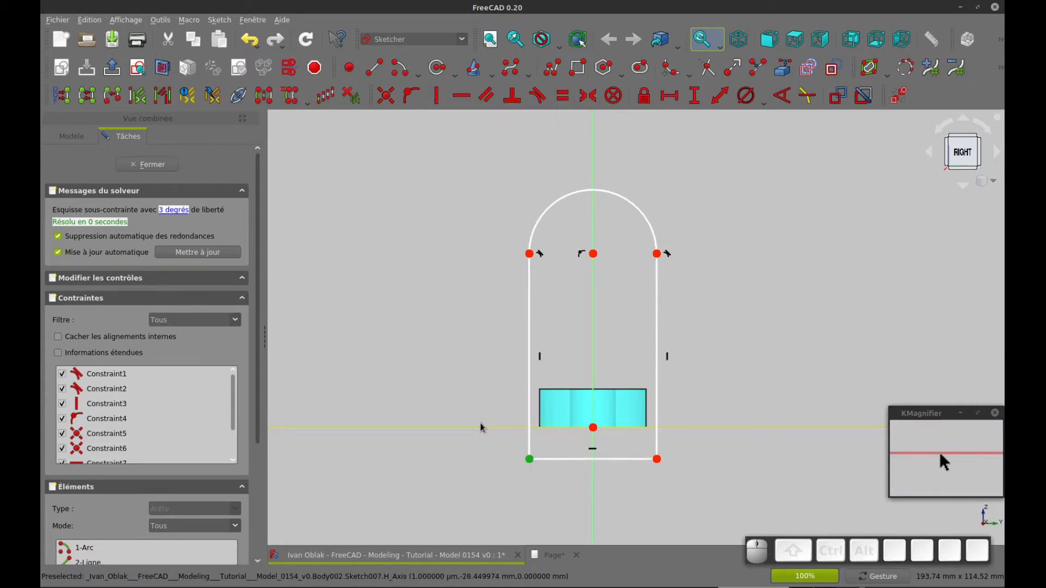
click(481, 428)
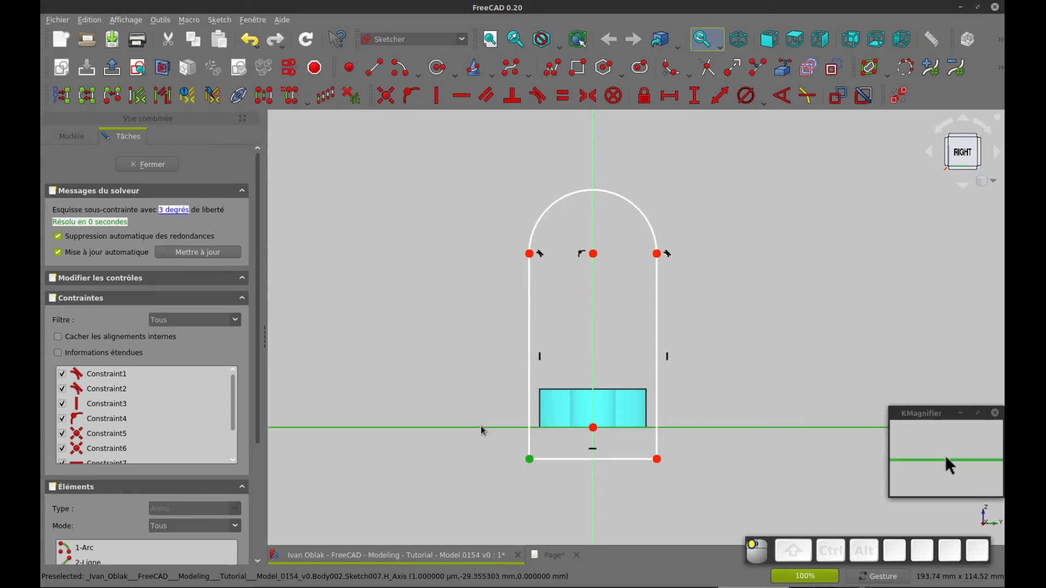
click(412, 97)
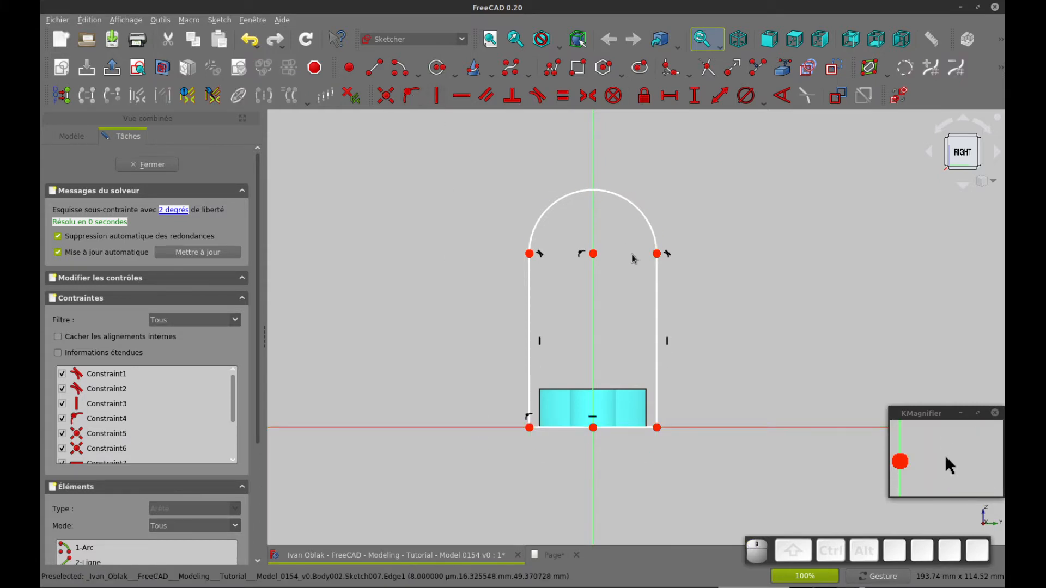
- Test the outline by widening it at its upper-right corner and arc, and try to reference the base's lower edge as external geometry
mouse_move(659, 257)
mouse_down()
mouse_move(677, 215)
mouse_move(676, 250)
mouse_up()
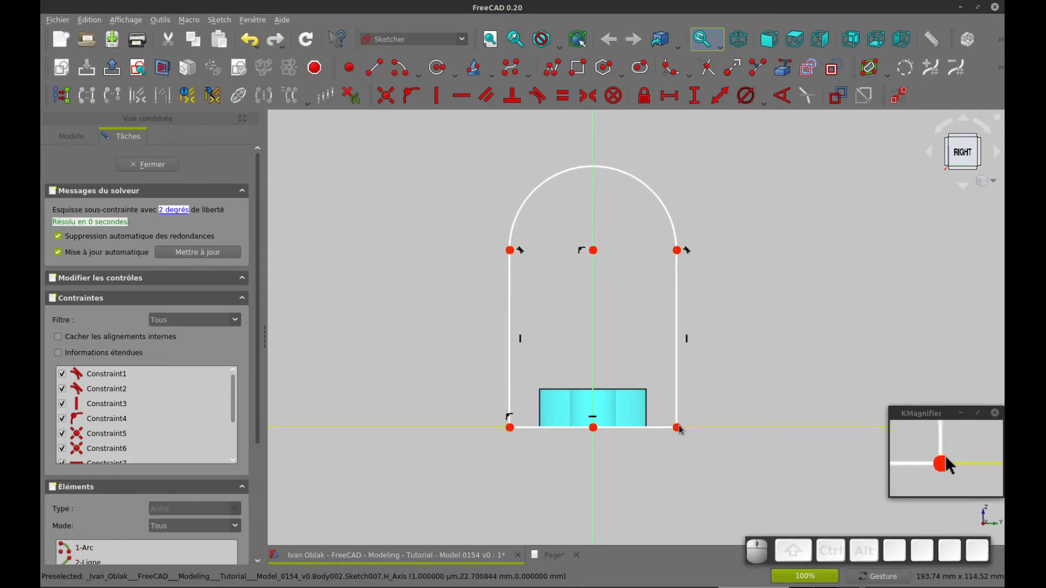
mouse_move(669, 201)
mouse_down()
mouse_move(688, 193)
mouse_move(675, 205)
mouse_up()
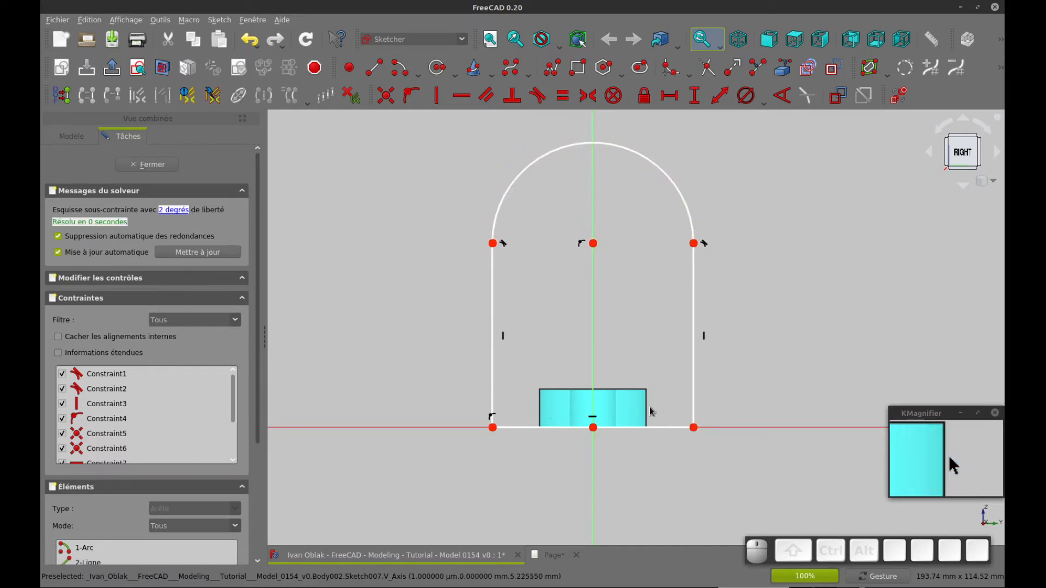
click(783, 69)
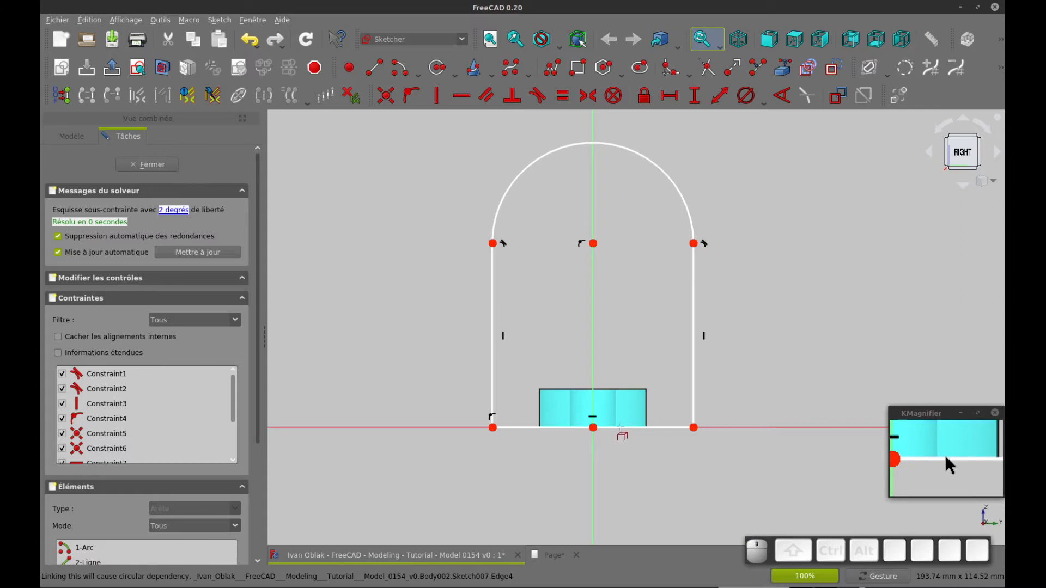
right_click(532, 363)
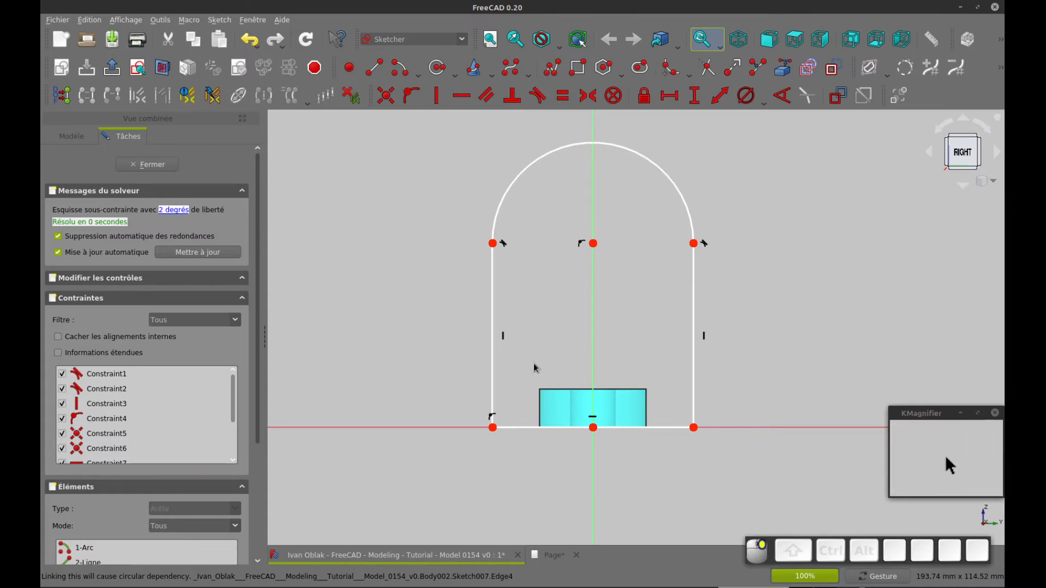
- Delete the constraint that holds the outline's lower-left corner on the horizontal axis
scroll(180, 414, down, 5)
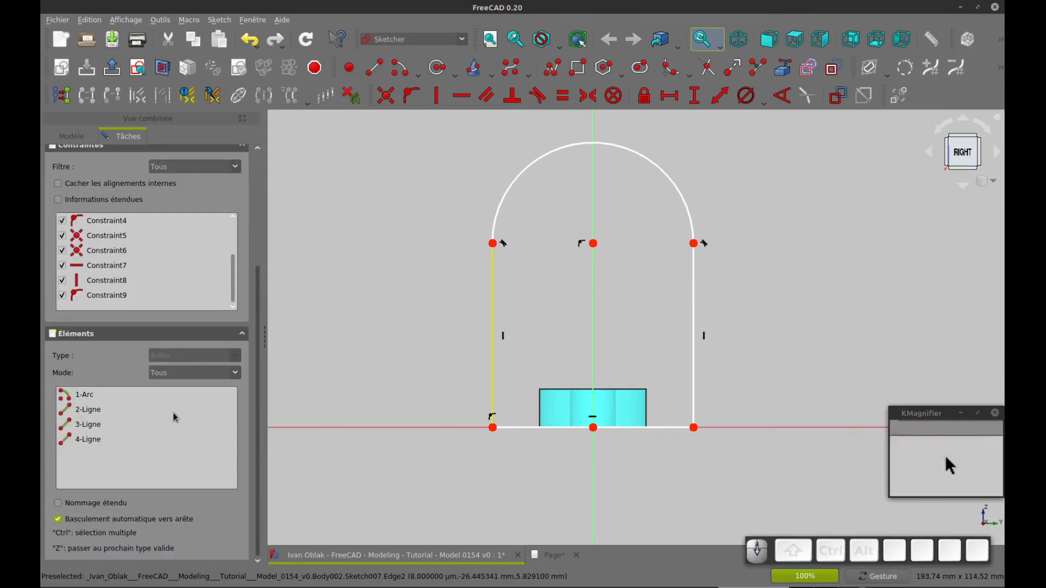
click(84, 295)
key(Delete)
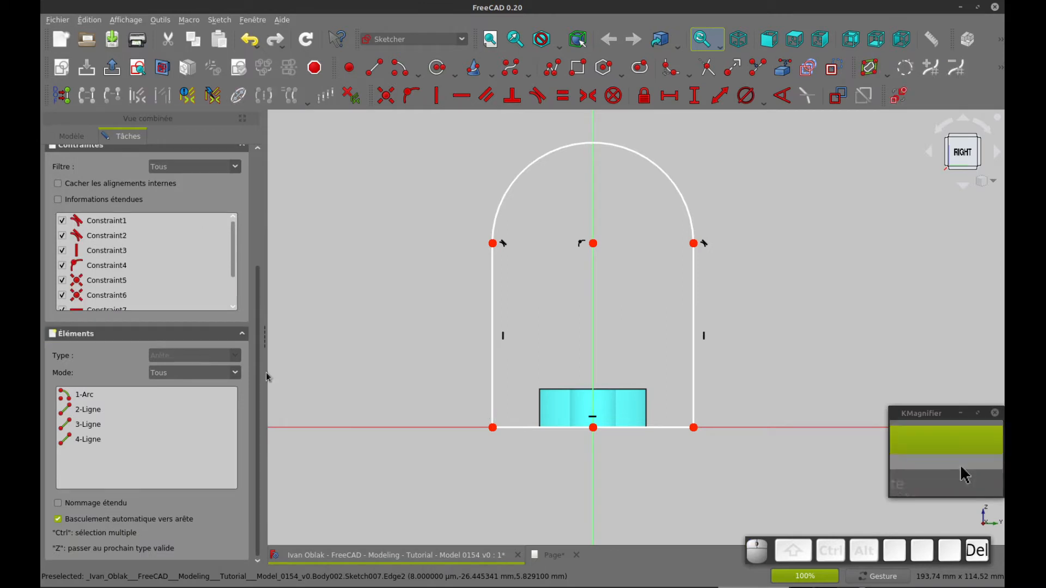
- Move the outline's bottom line below the horizontal axis and import the base's lower edge as external geometry
drag(522, 429, 522, 450)
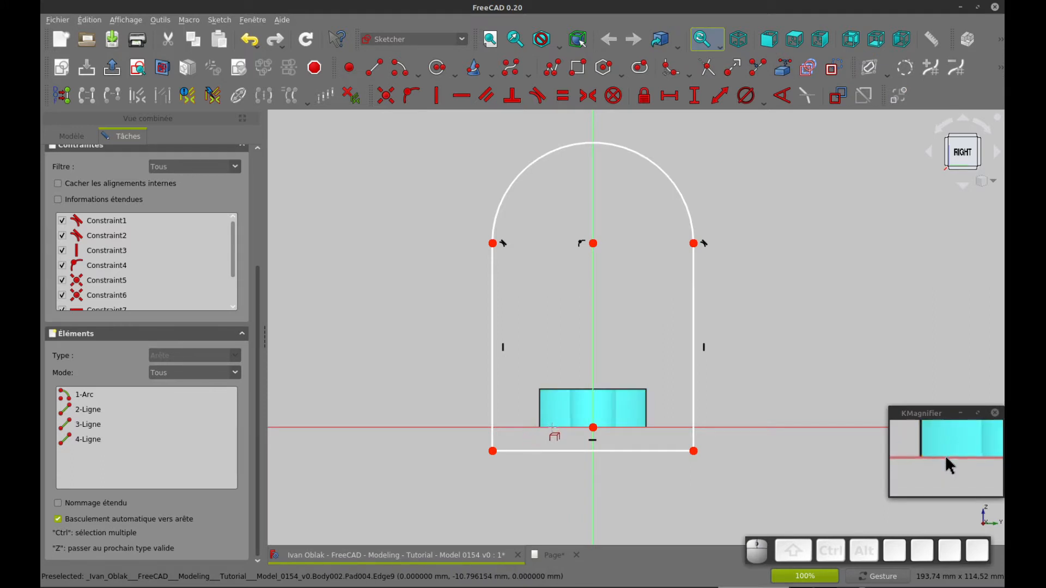
click(551, 427)
right_click(560, 334)
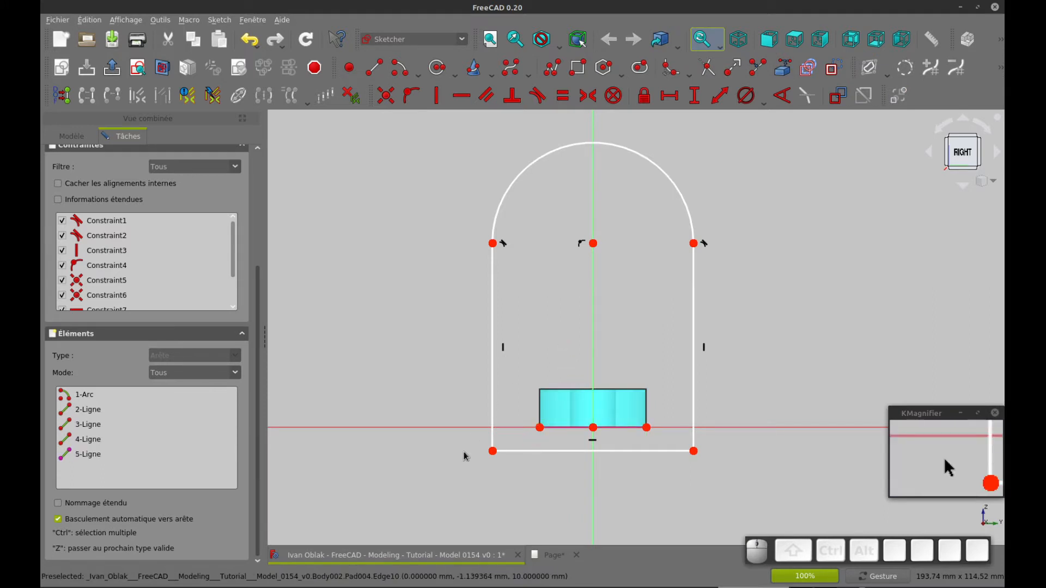
- Constrain the outline's lower-left corner onto the horizontal axis and make it coincident with the left endpoint of the referenced base edge
click(492, 451)
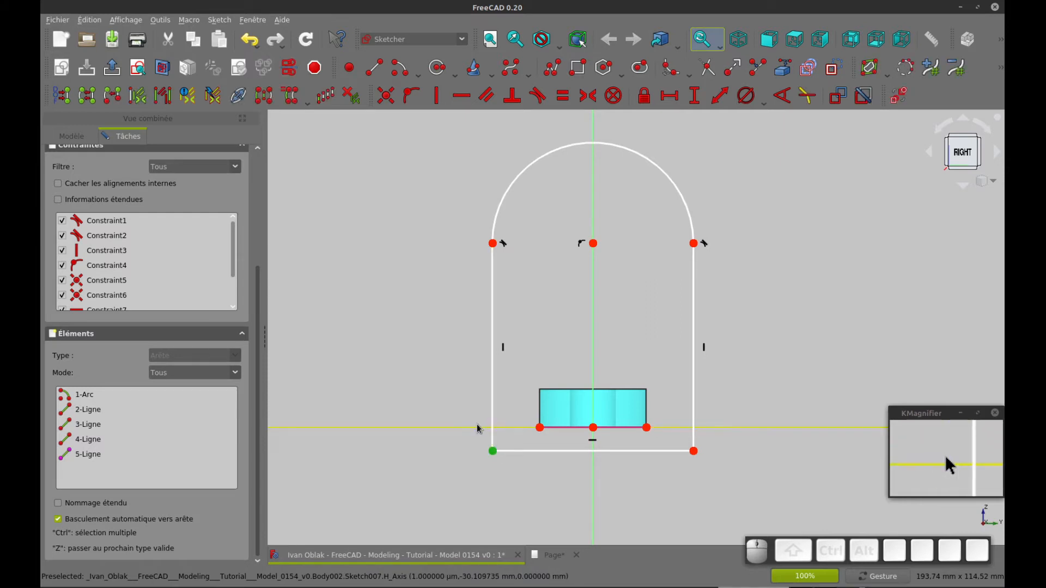
click(477, 428)
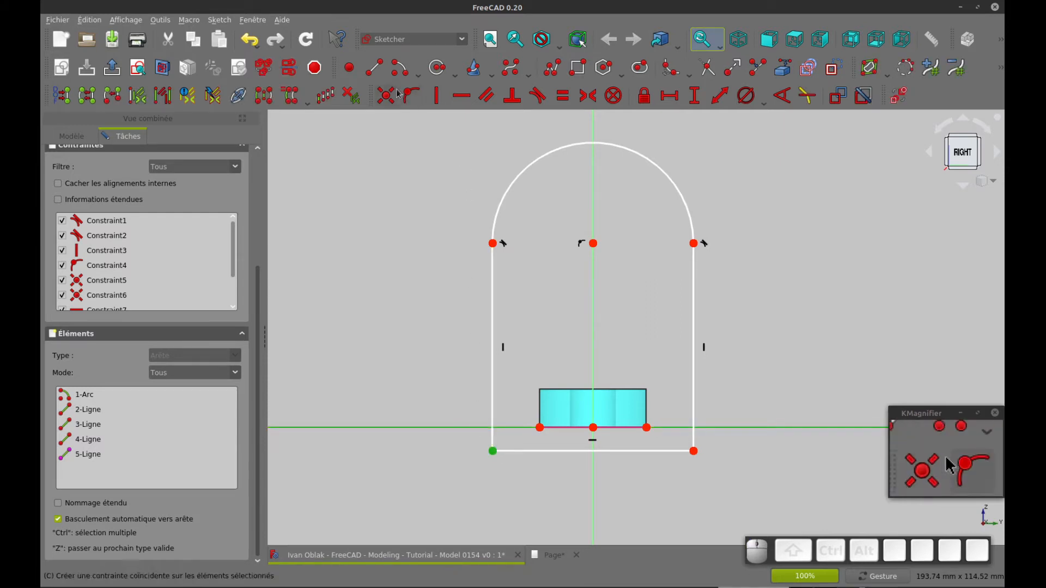
click(412, 97)
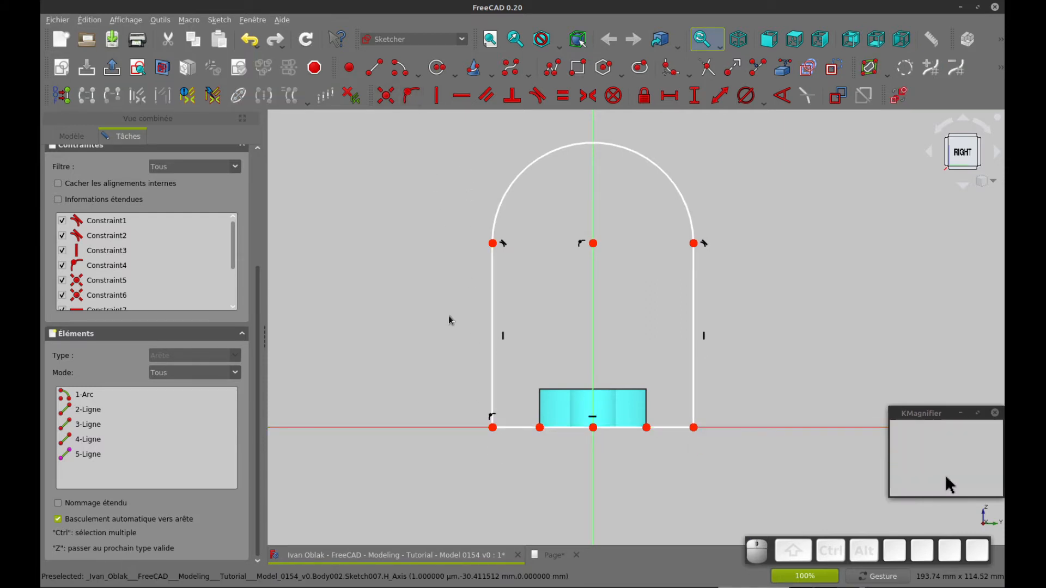
drag(454, 375, 557, 455)
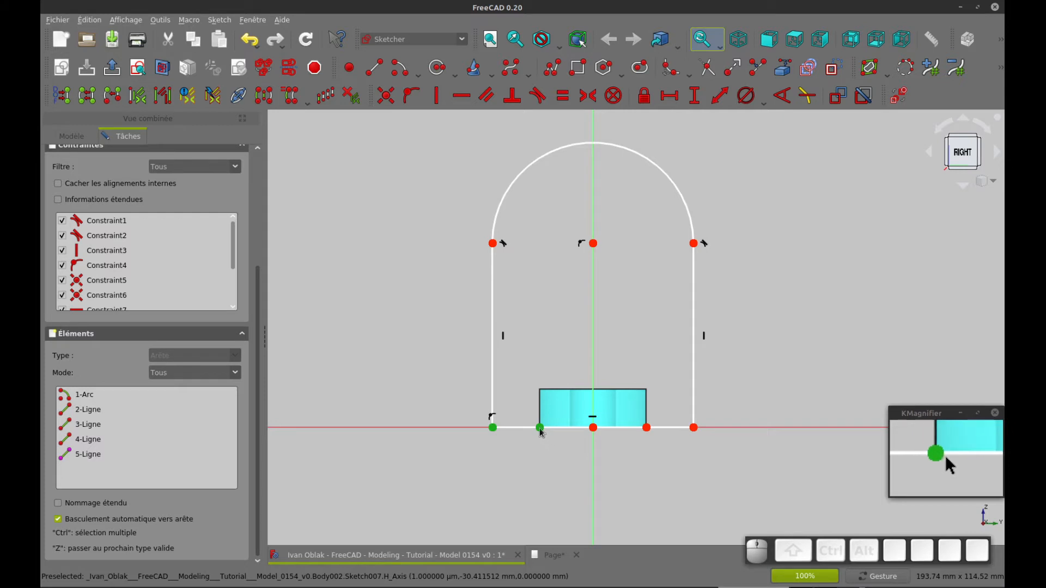
click(387, 97)
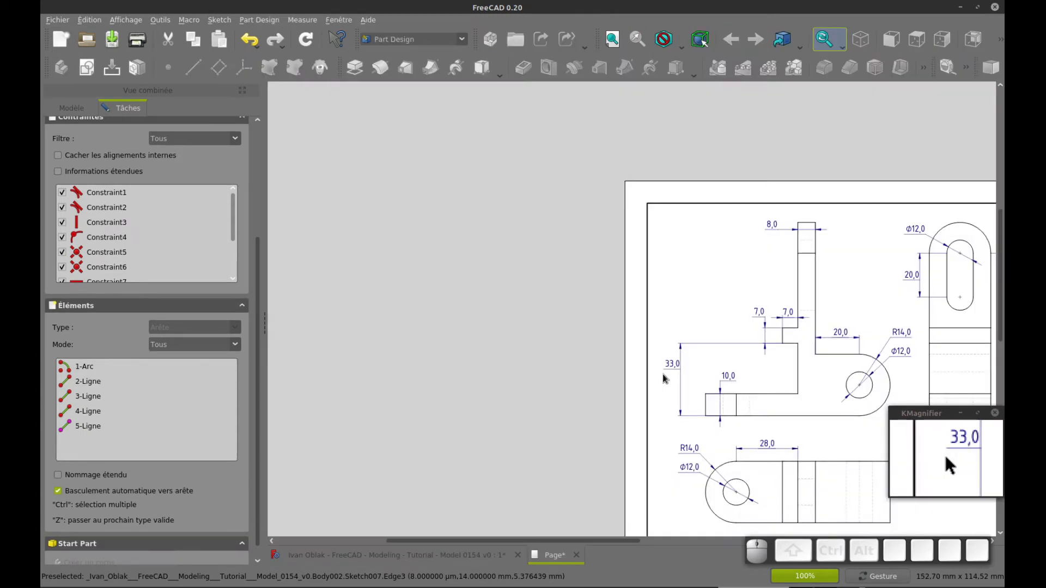
- Check the upright's dimensions on the drawing page and constrain the outline's left edge to a vertical length of 74 mm
key(ctrl+Tab)
right_drag(844, 297, 499, 215)
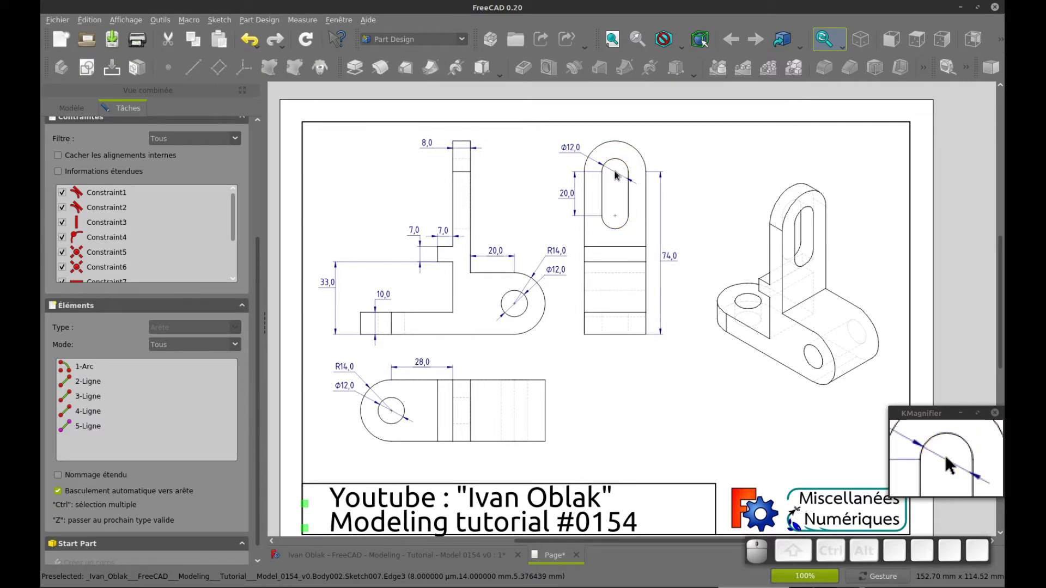
key(ctrl+Tab)
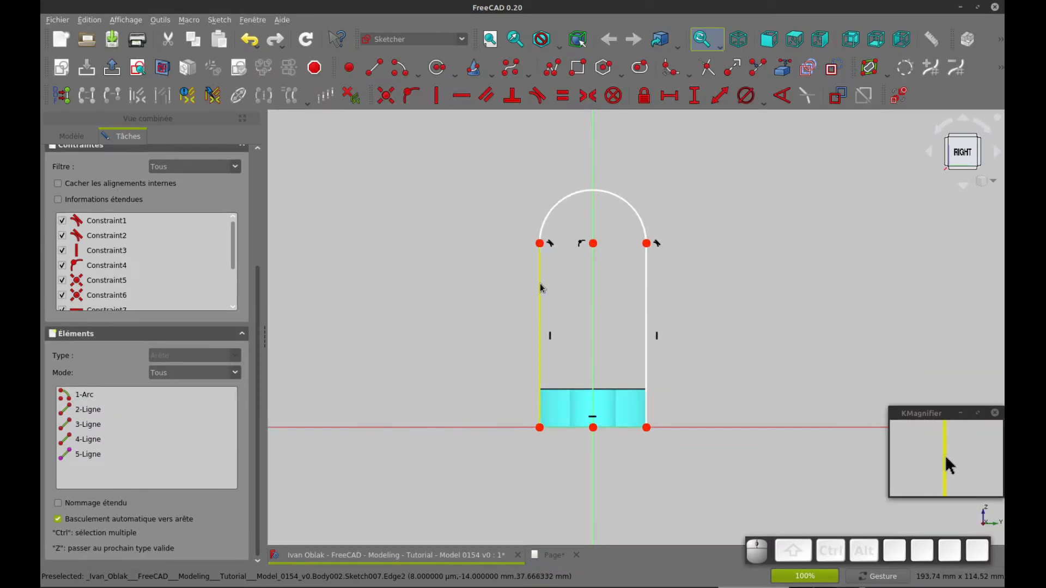
click(541, 289)
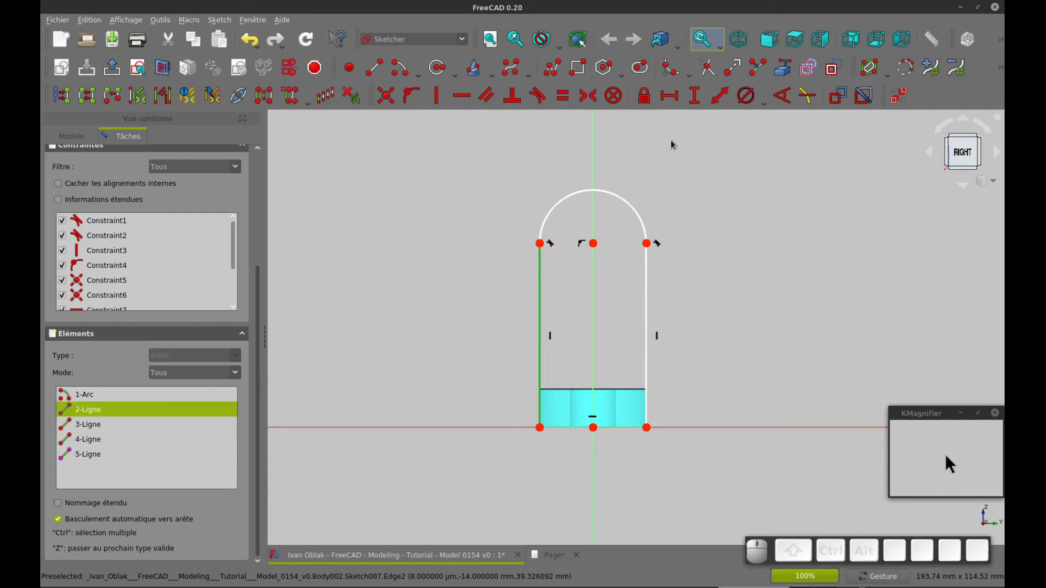
click(695, 95)
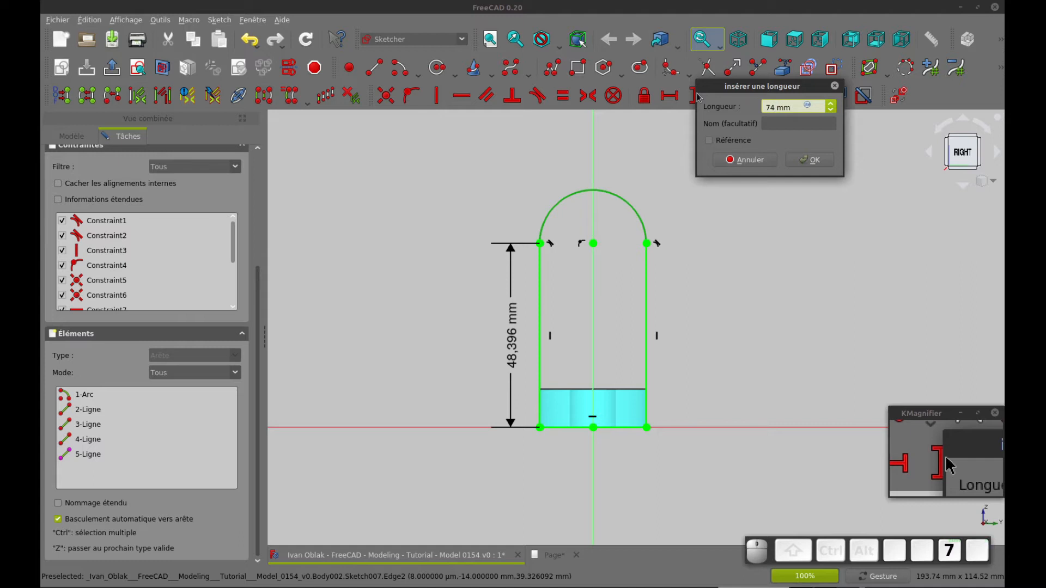
key(Return)
right_drag(699, 207, 660, 286)
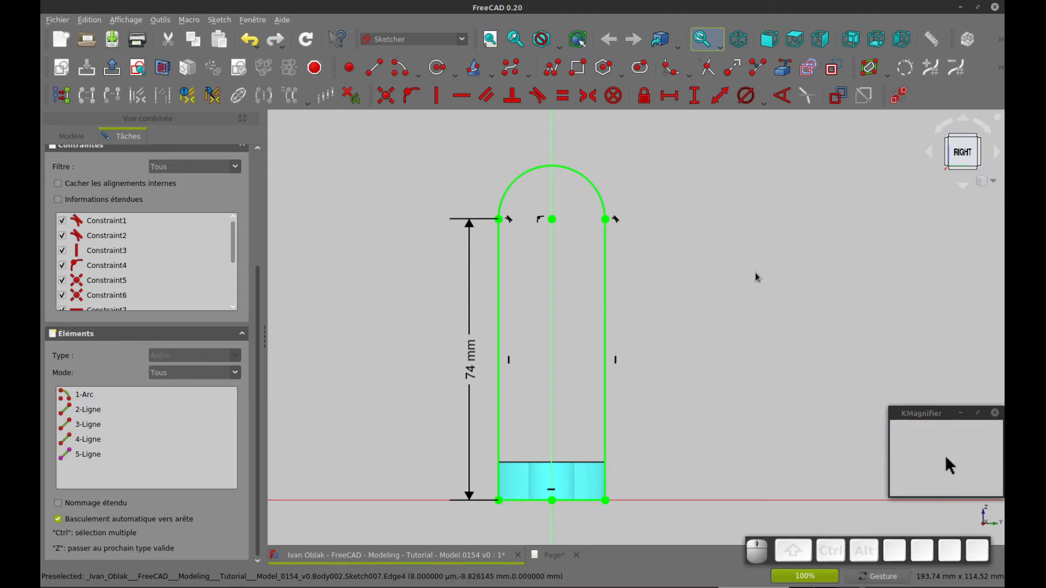
- Check the slot on the drawing page and sketch a vertical slot about 14 mm wide, running down about 20 mm from the outline's arc centre
key(ctrl+Tab)
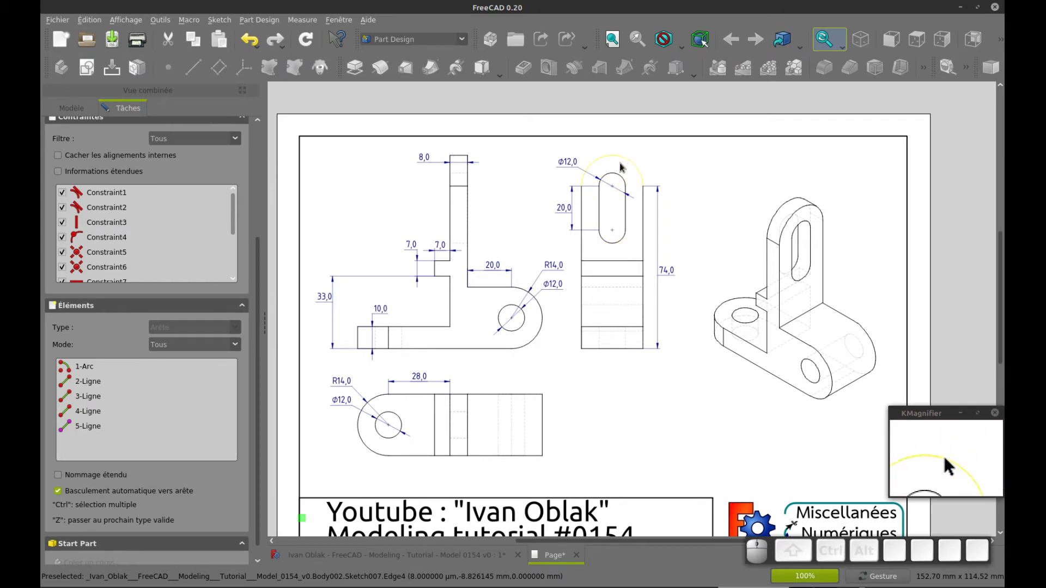
double_click(610, 200)
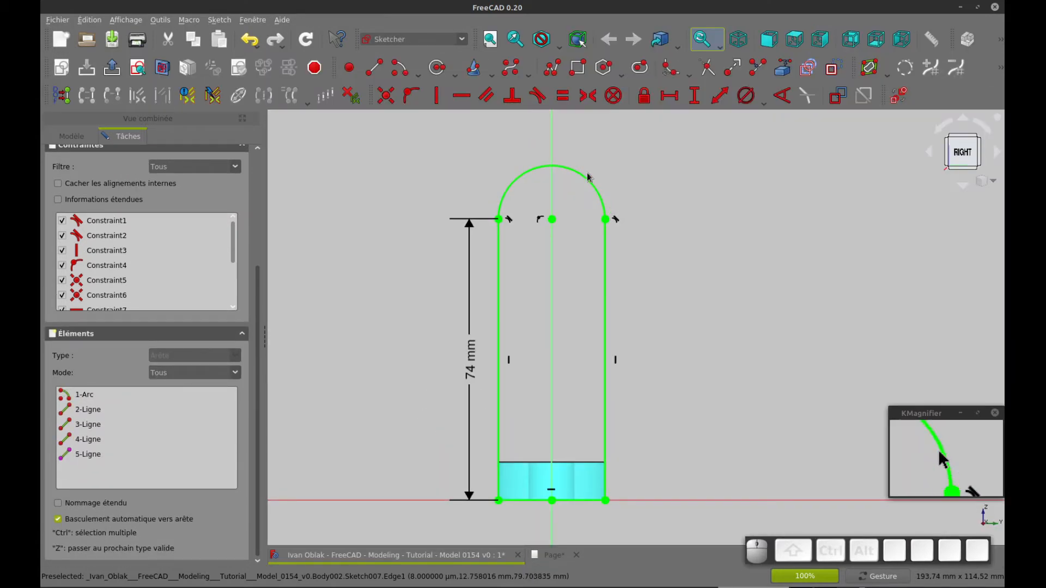
click(645, 70)
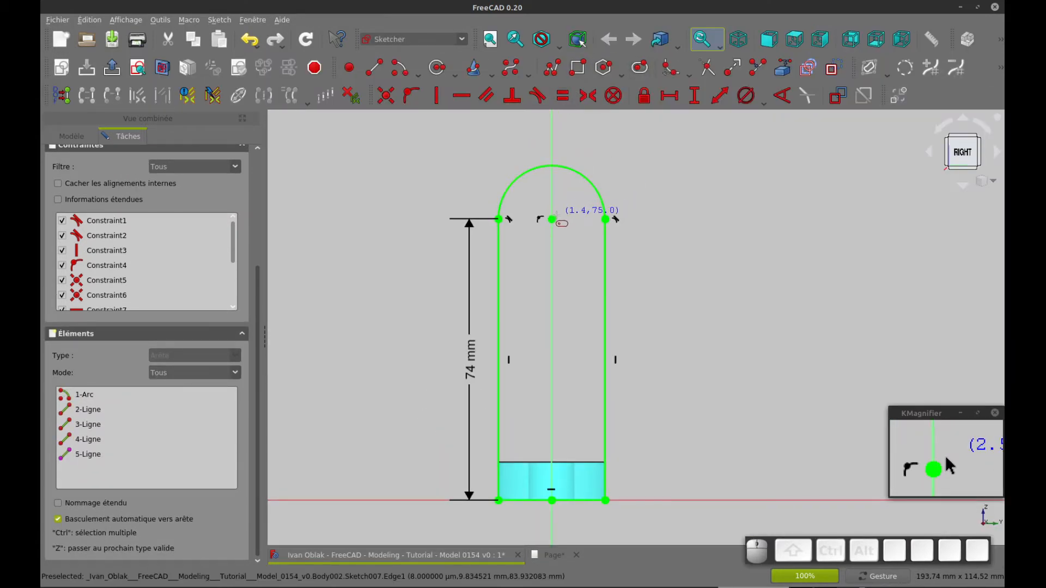
click(552, 219)
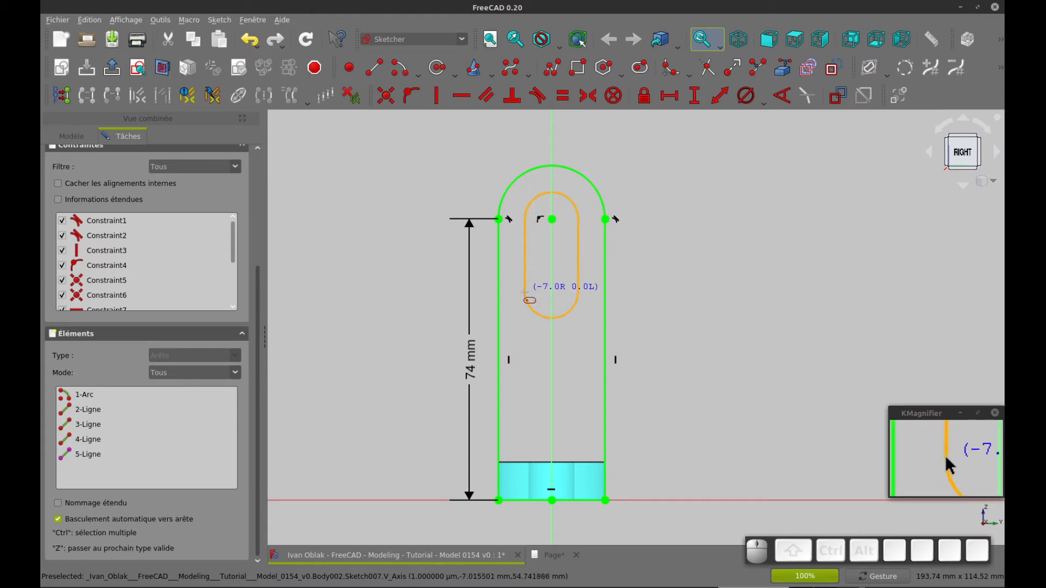
click(524, 293)
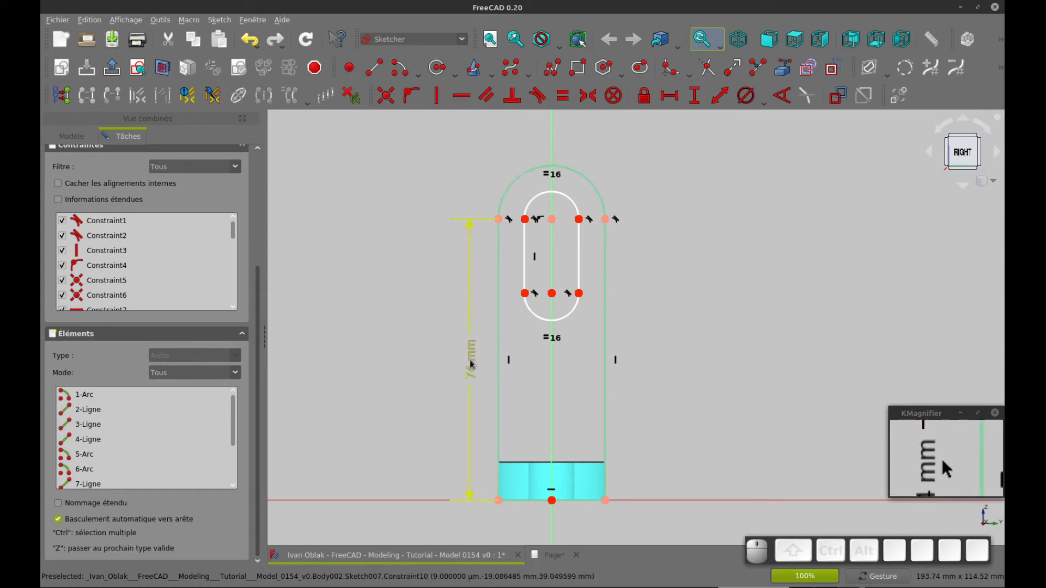
- Constrain the slot's straight side to a vertical length of 20 mm and place the dimension outside the outline's right edge
click(578, 258)
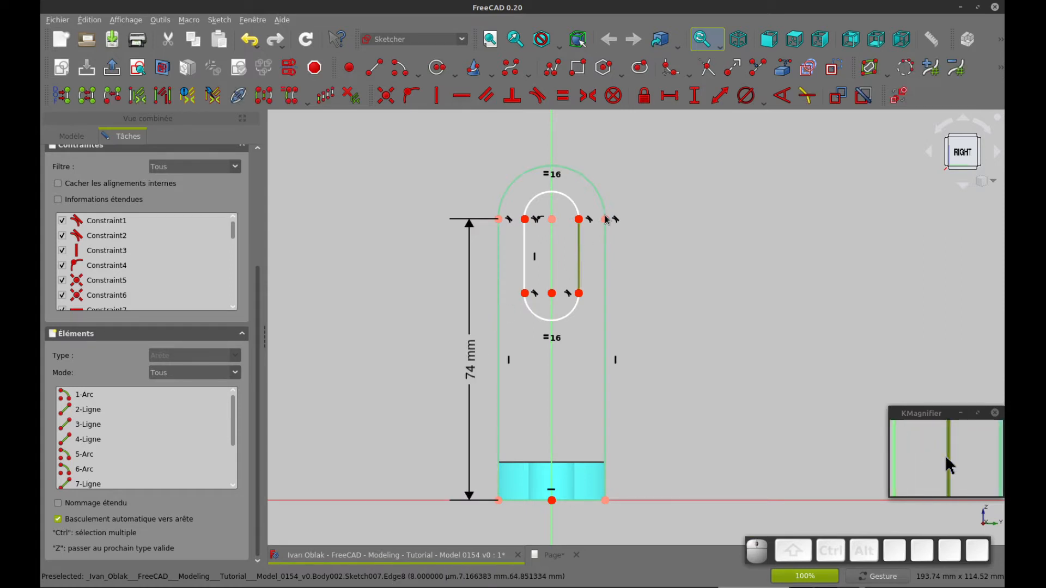
click(695, 97)
text(20)
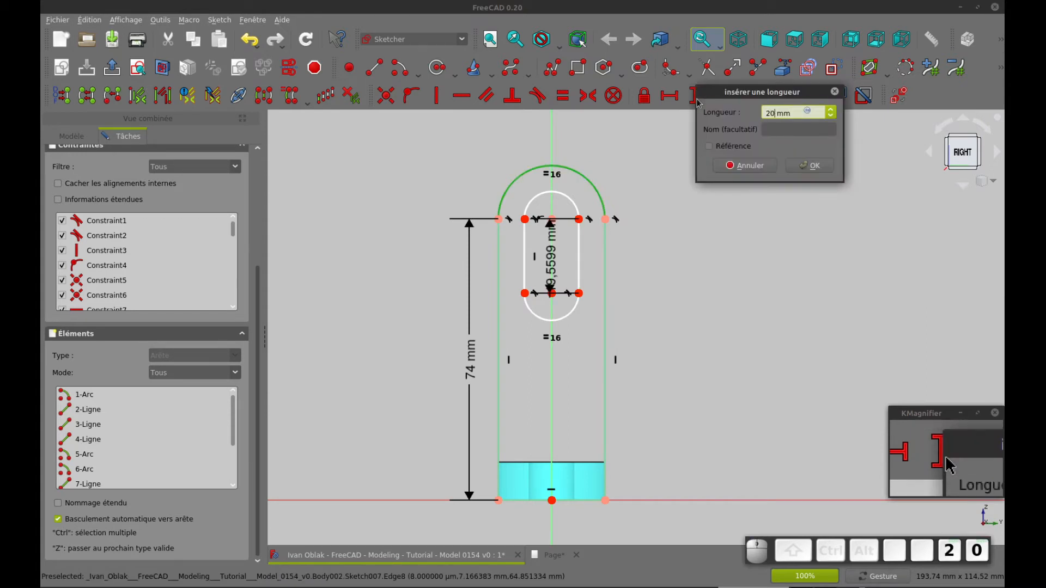
key(Return)
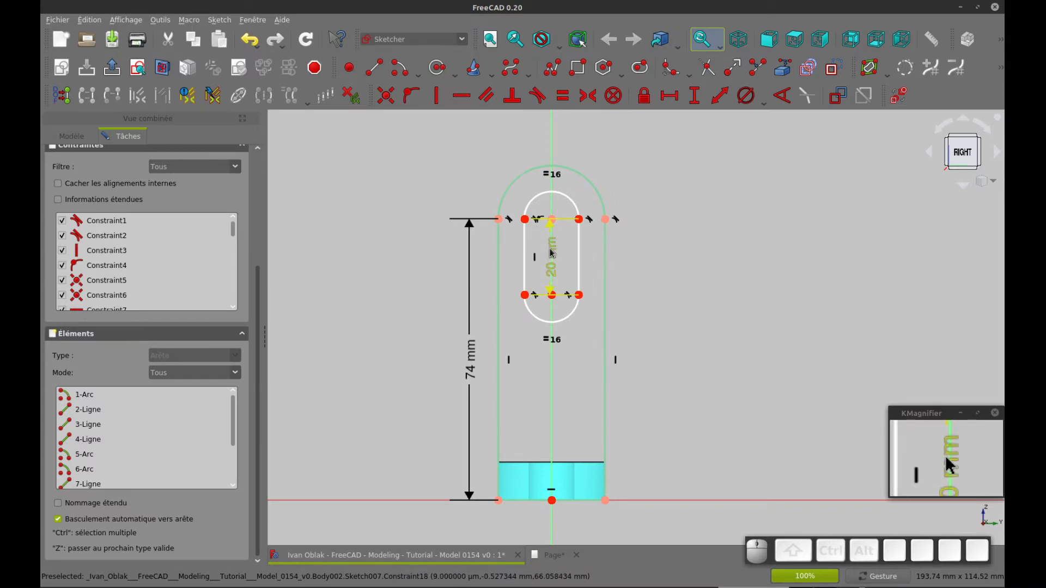
drag(551, 252, 668, 253)
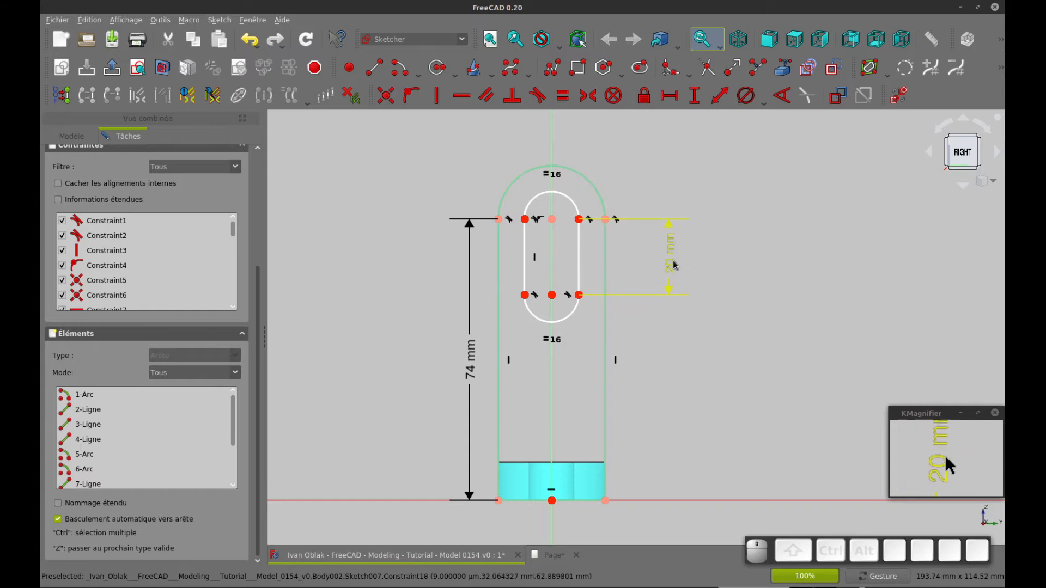
drag(673, 261, 652, 265)
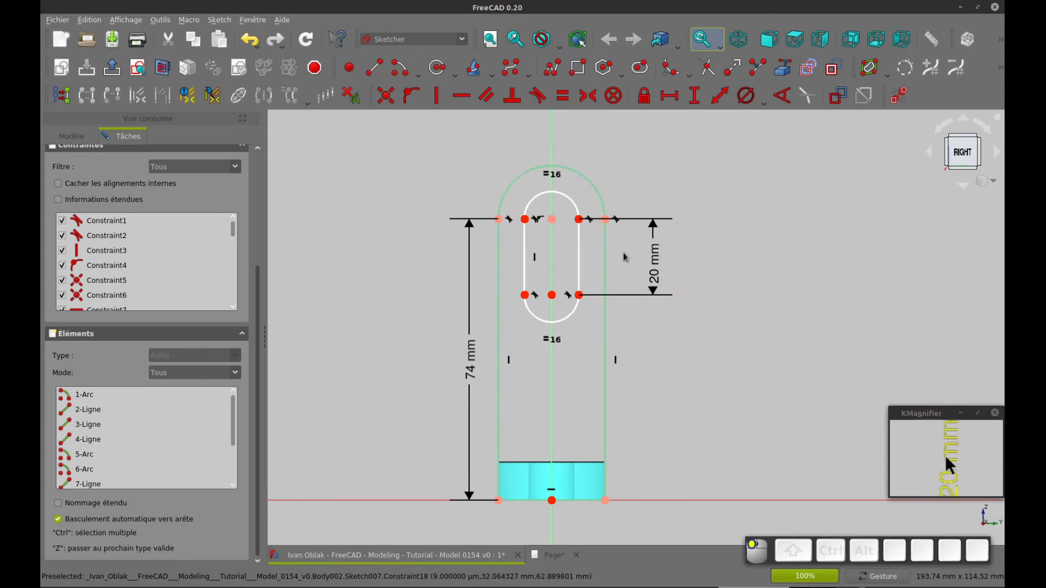
- Examine the slot and height dimensions on the drawing page, and collapse the sketch's constraint list
click(564, 199)
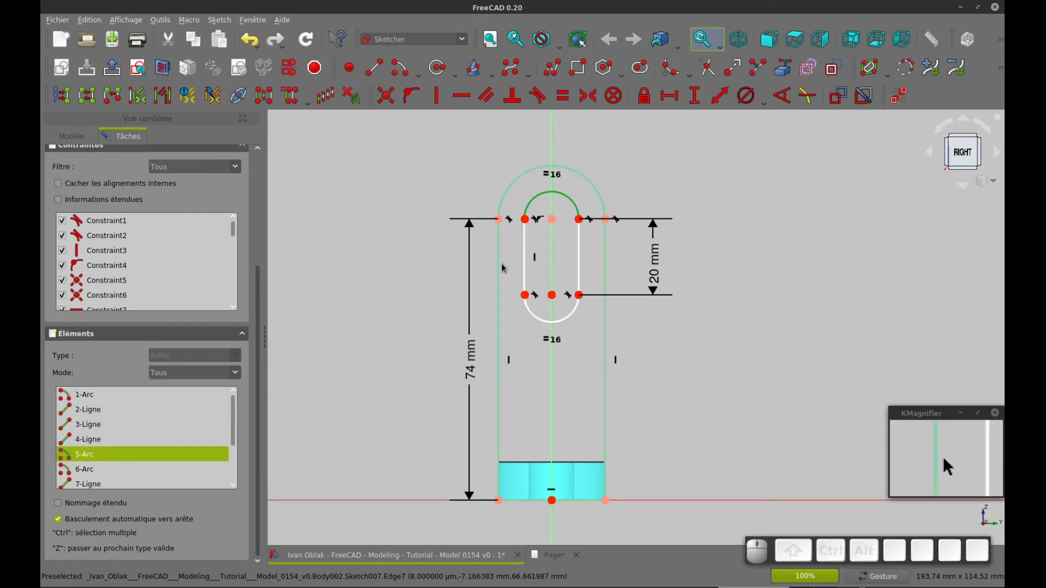
key(ctrl+Tab)
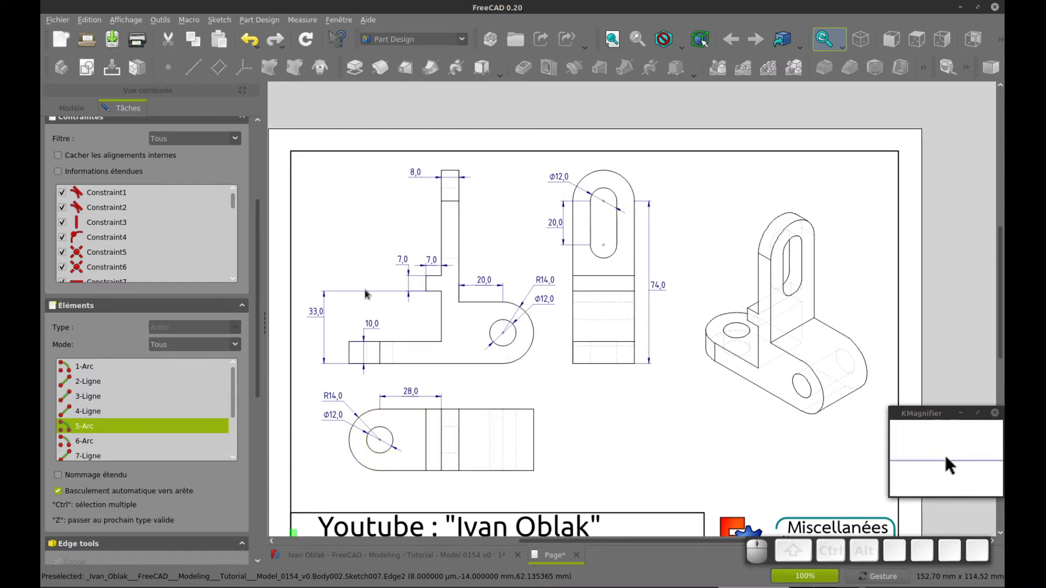
scroll(364, 294, up, 2)
scroll(365, 294, down, 2)
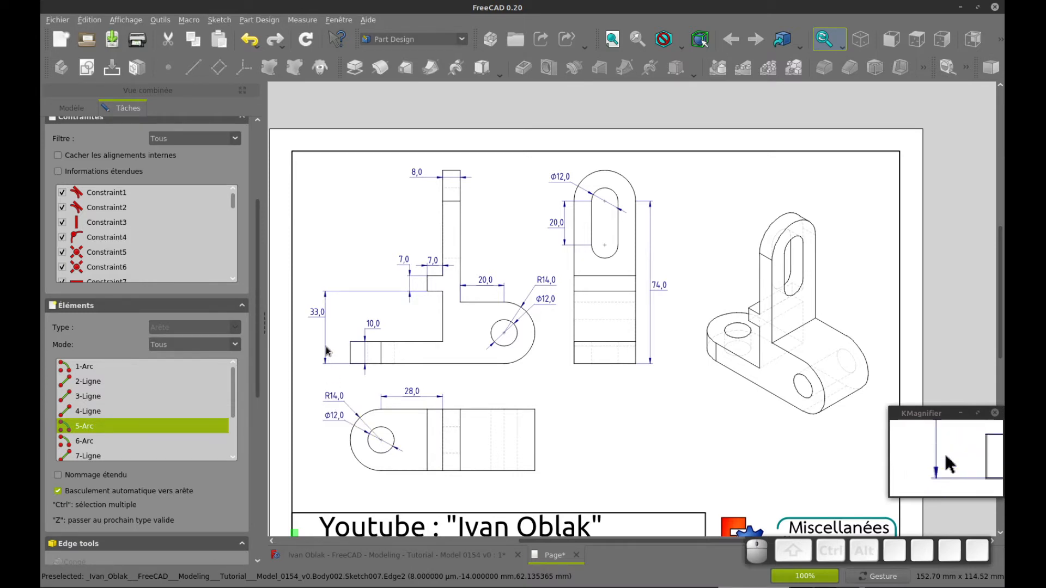
scroll(338, 260, up, 2)
scroll(338, 259, down, 1)
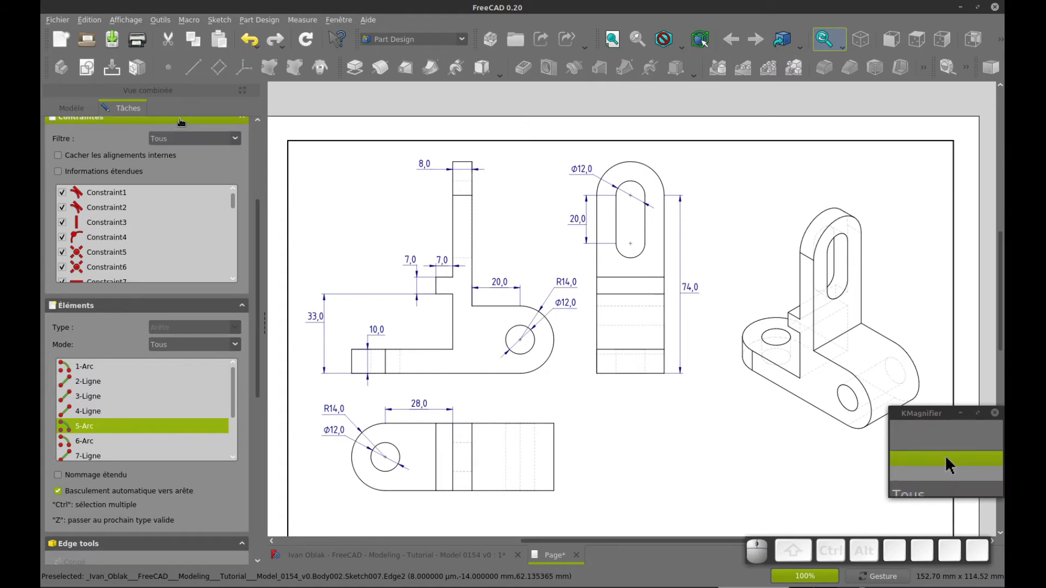
click(179, 119)
key(ctrl+Tab)
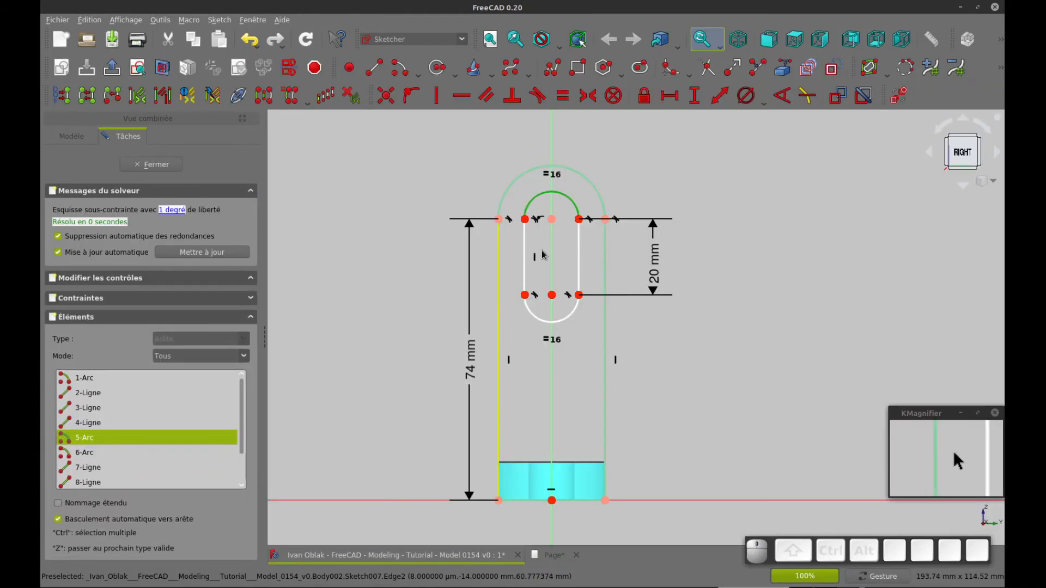
- Deselect the slot's upper arc and close the upright's sketch
click(566, 201)
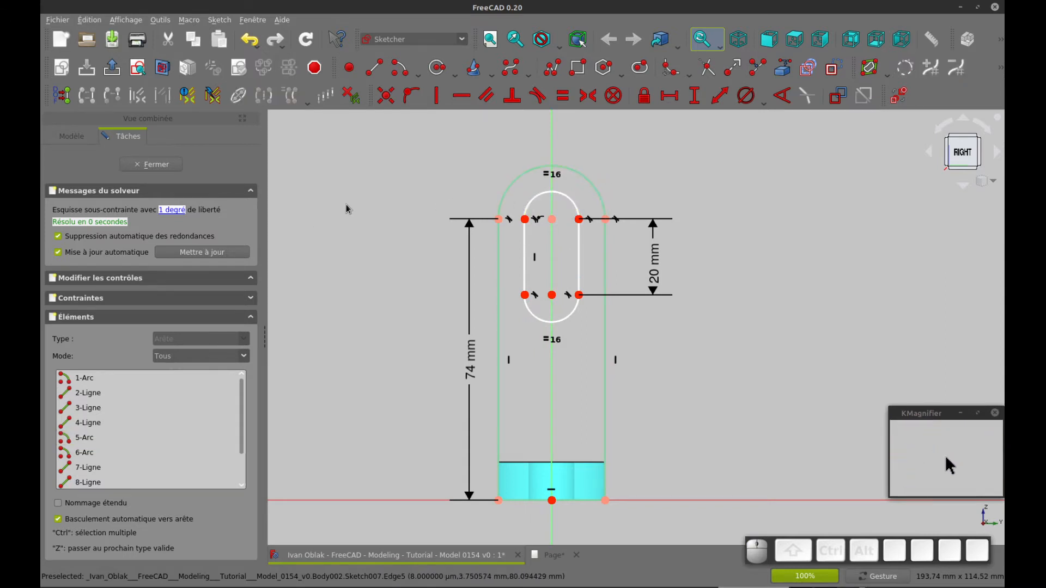
scroll(346, 204, up, 2)
scroll(346, 204, down, 2)
click(151, 164)
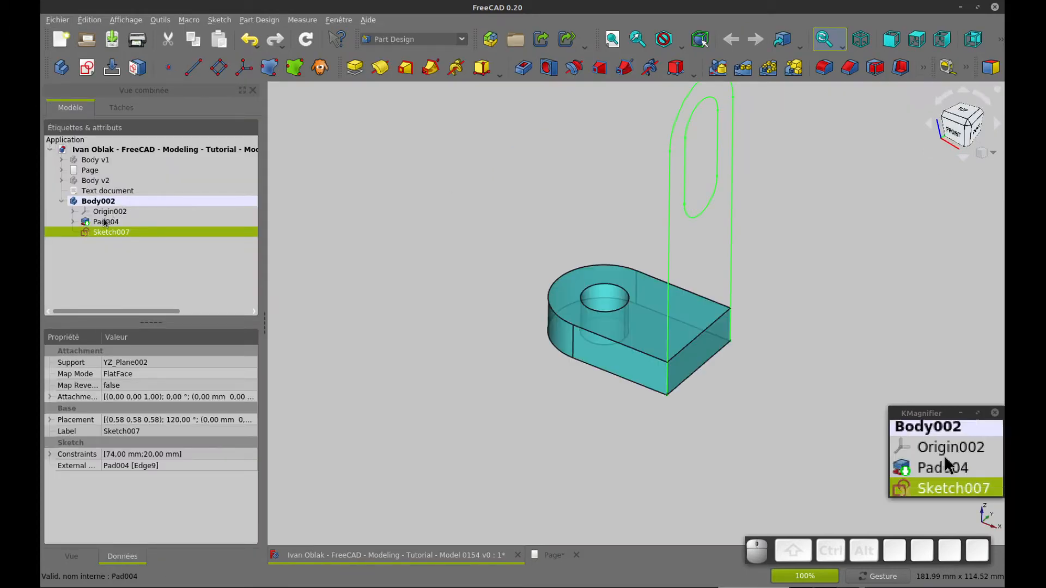
- Open the base pad's sketch for editing and name the hole's 12 mm diameter constraint d
click(72, 221)
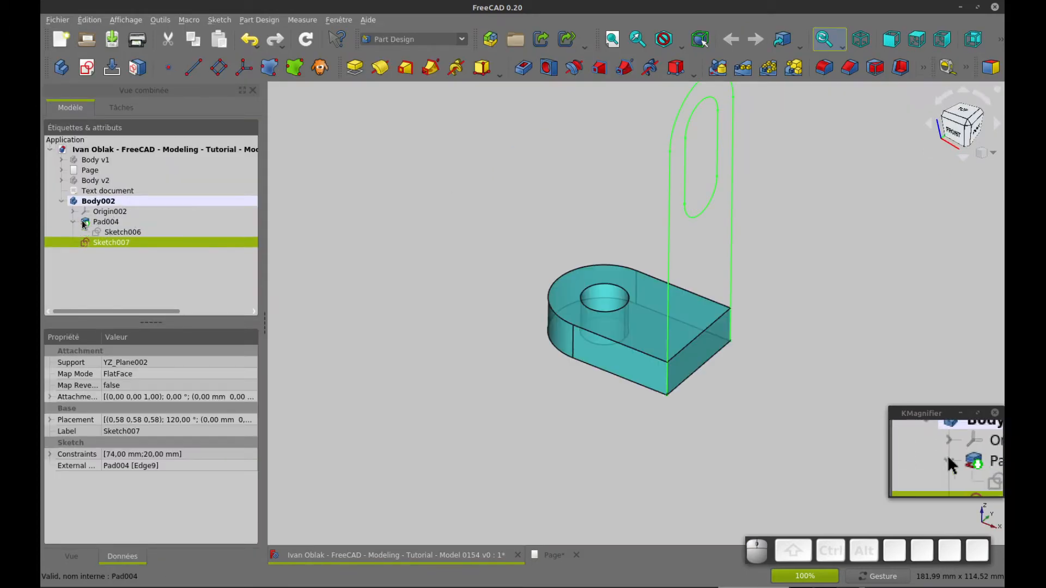
double_click(115, 232)
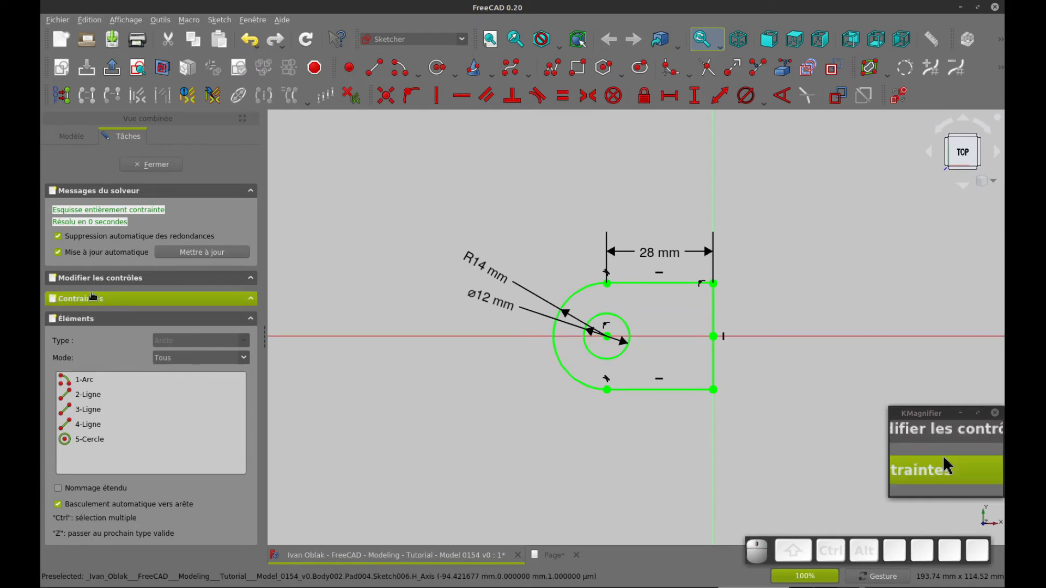
click(251, 299)
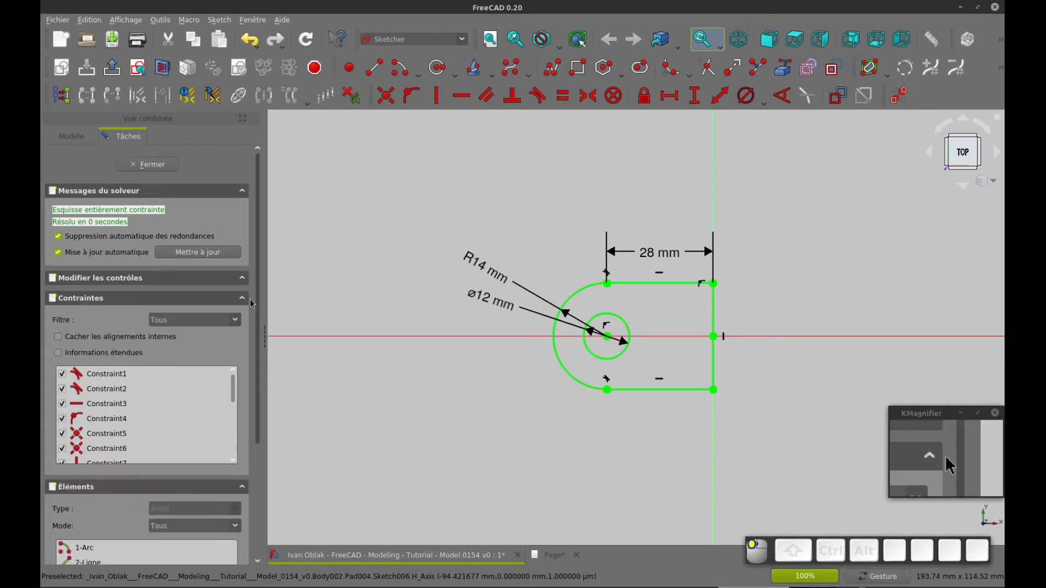
scroll(202, 381, down, 5)
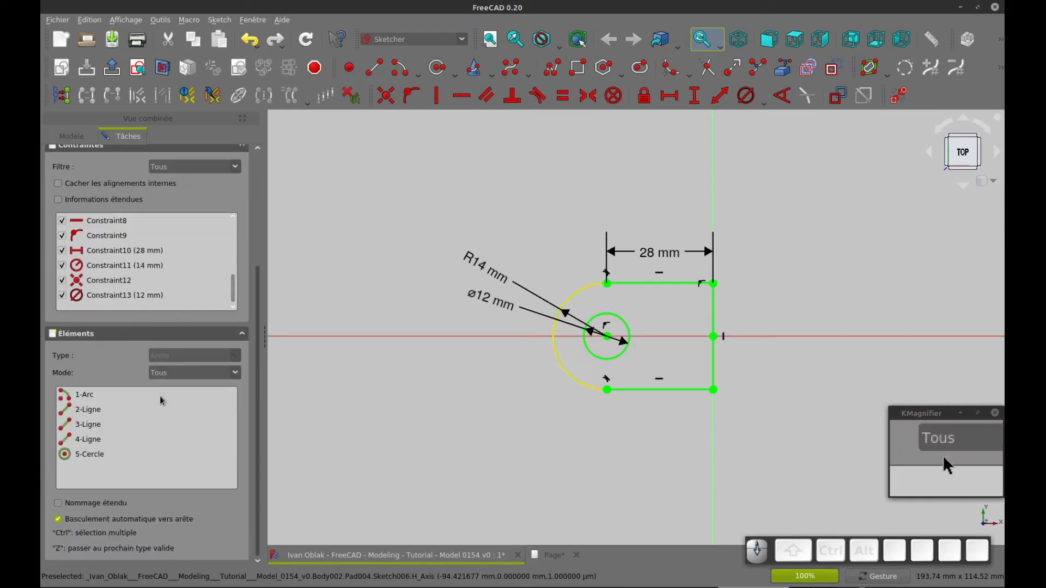
double_click(140, 296)
click(535, 268)
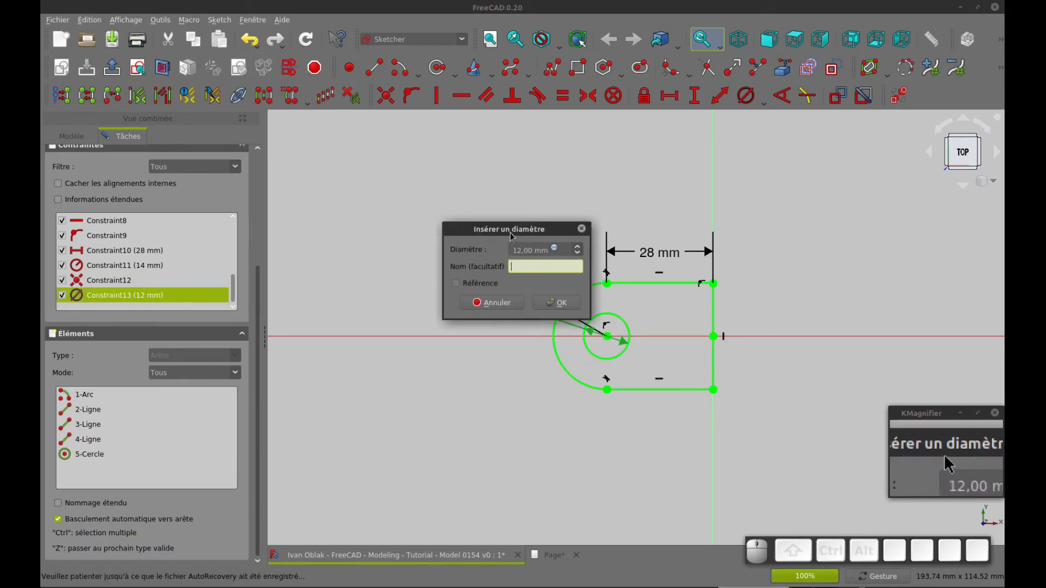
mouse_move(510, 235)
mouse_down()
mouse_move(441, 235)
mouse_move(389, 255)
mouse_move(393, 323)
mouse_up()
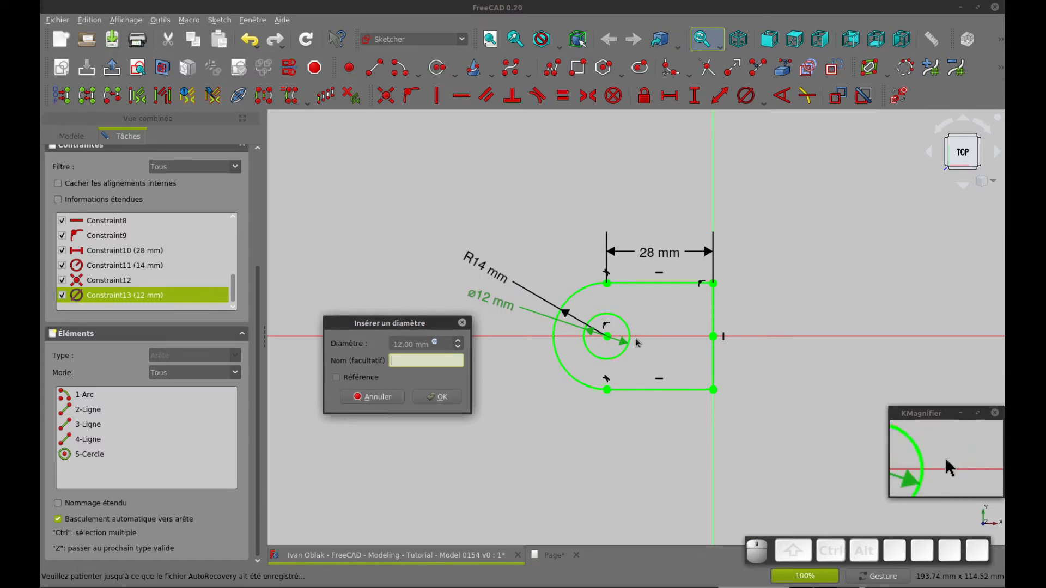
text(d)
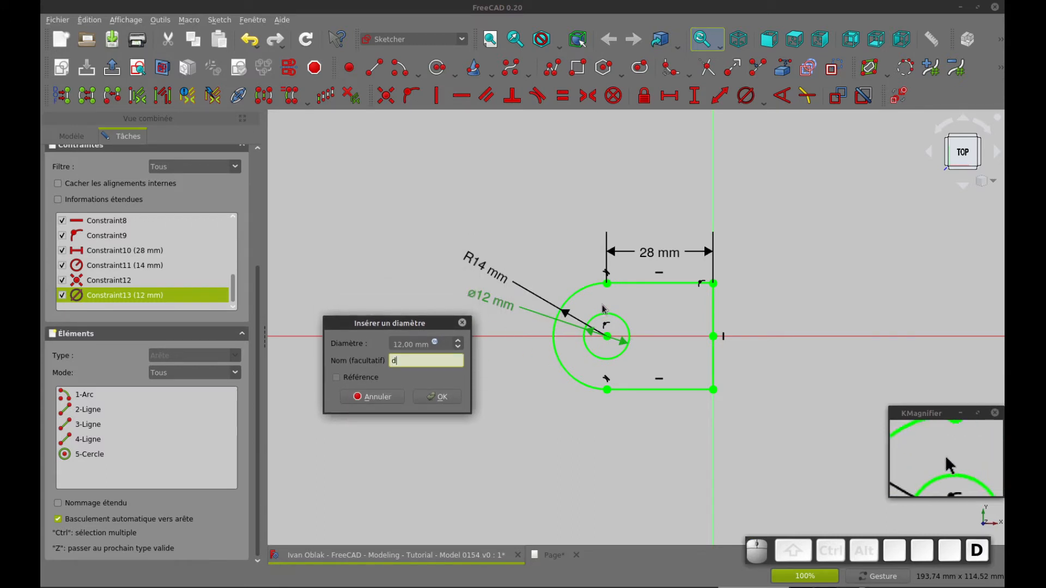
click(437, 397)
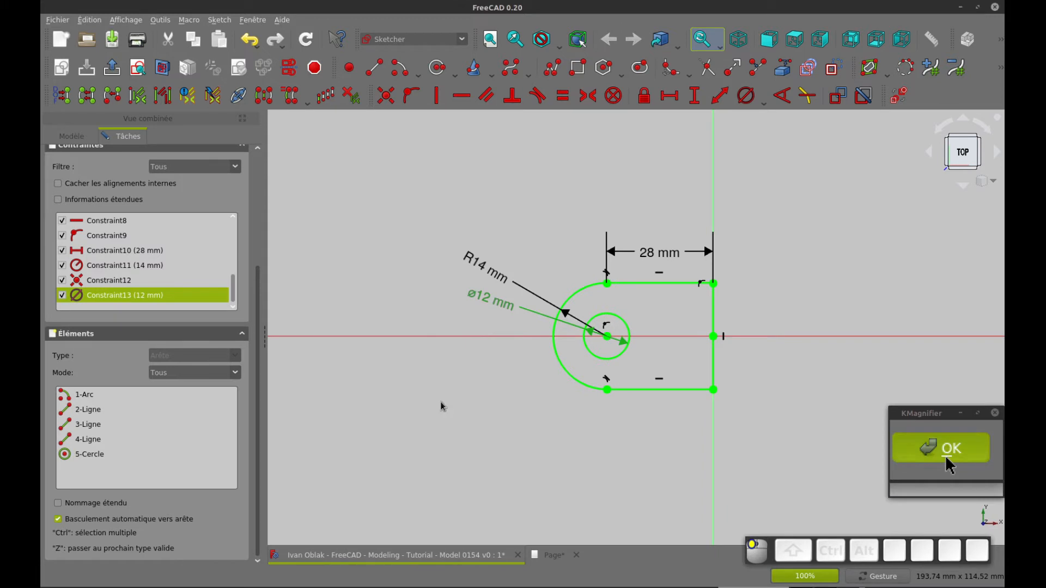
- Name the base outline's arc radius constraint R and close the sketch
click(485, 270)
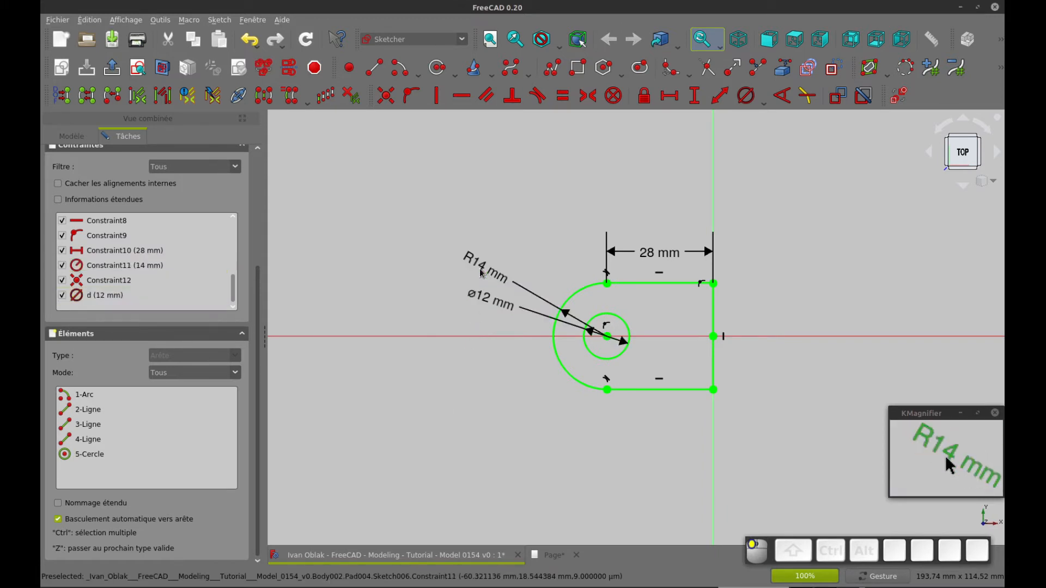
double_click(485, 269)
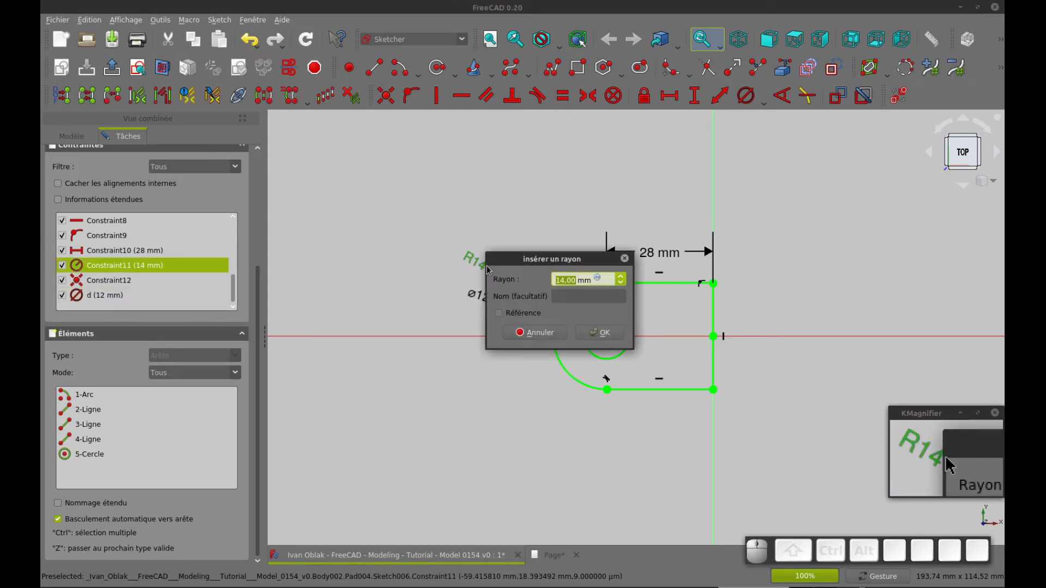
mouse_move(542, 262)
mouse_down()
mouse_move(472, 342)
mouse_move(428, 340)
mouse_up()
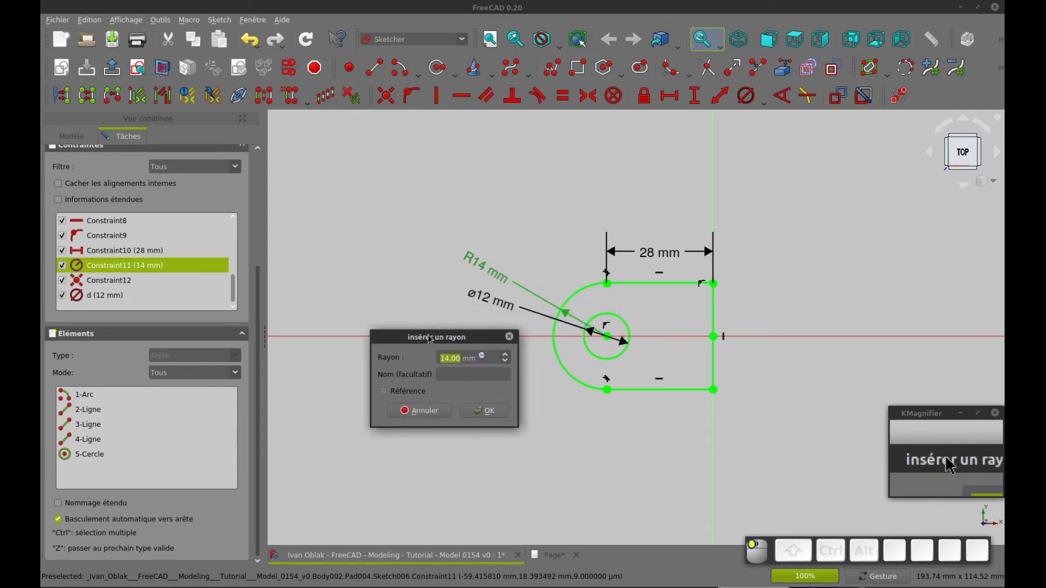
click(447, 373)
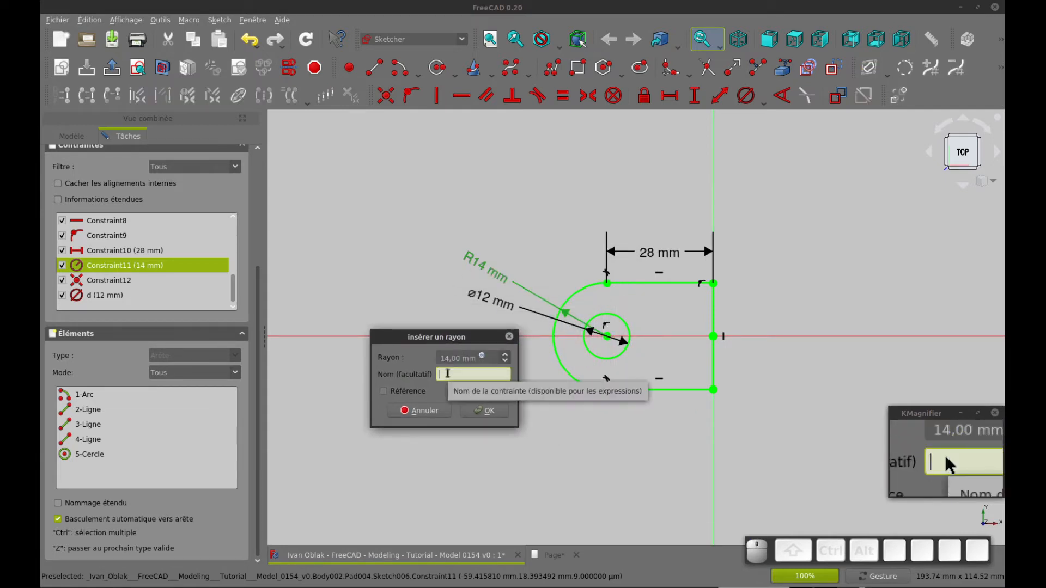
text(R)
click(479, 412)
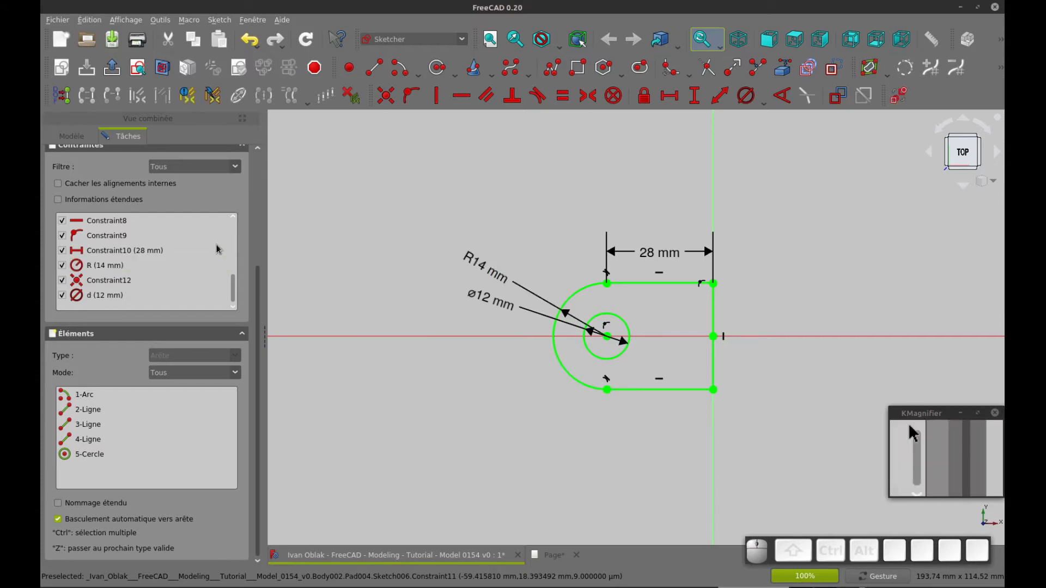
scroll(136, 229, up, 10)
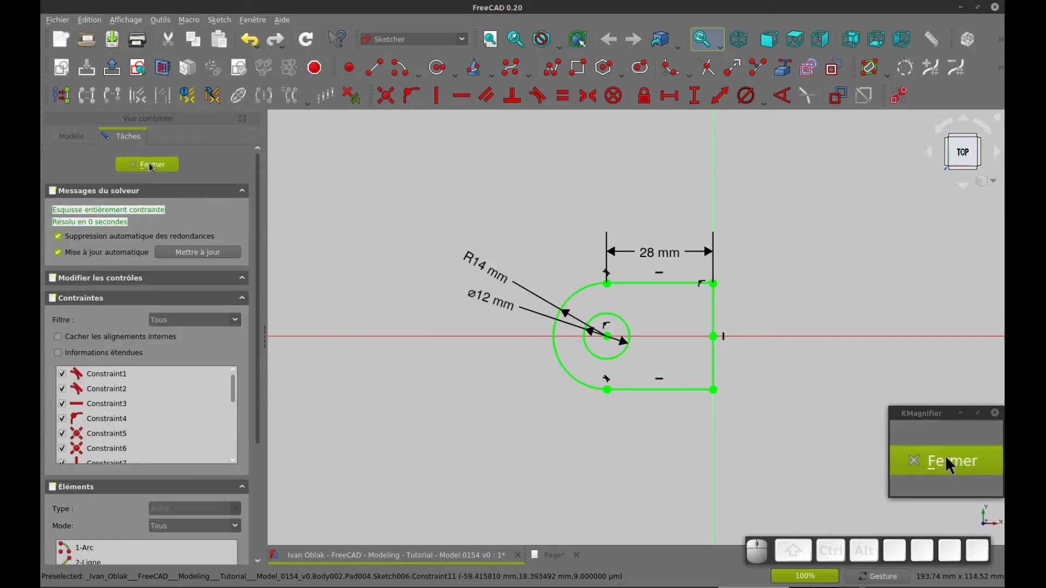
click(151, 165)
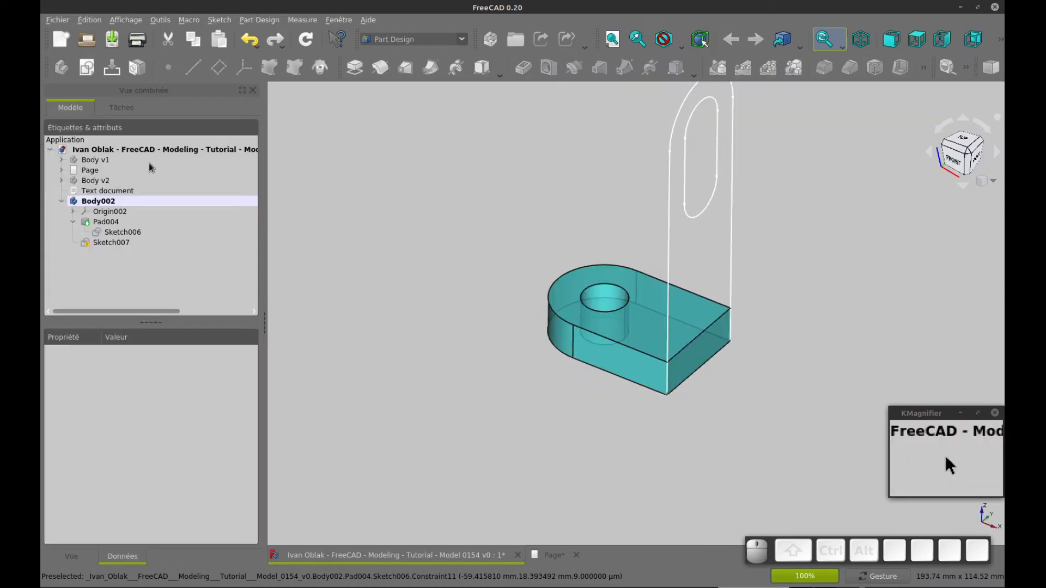
- Inspect the named and unnamed constraints in Sketch006's properties, and check the matching dimensions on the drawing page
click(119, 235)
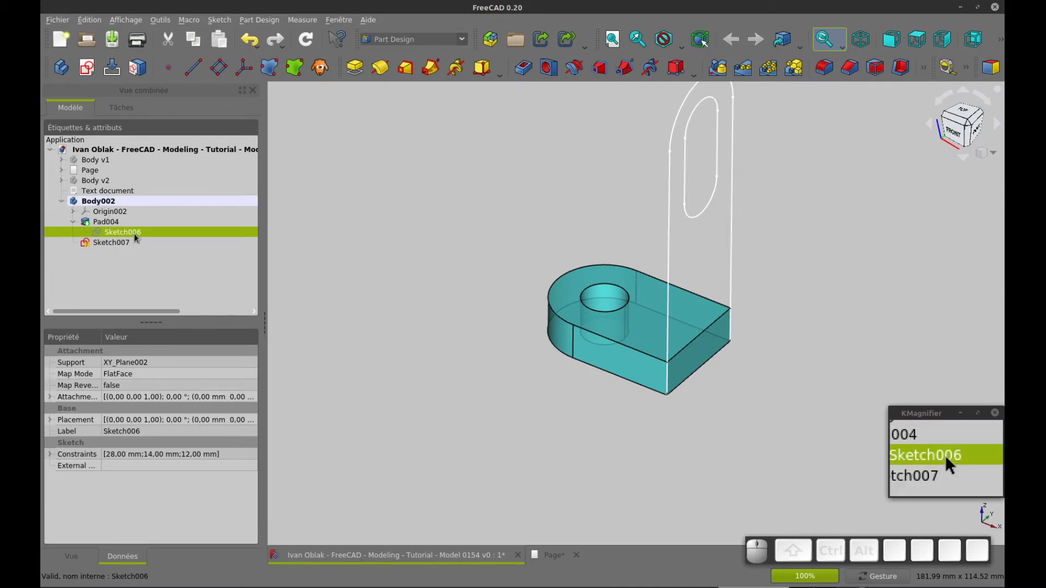
click(49, 455)
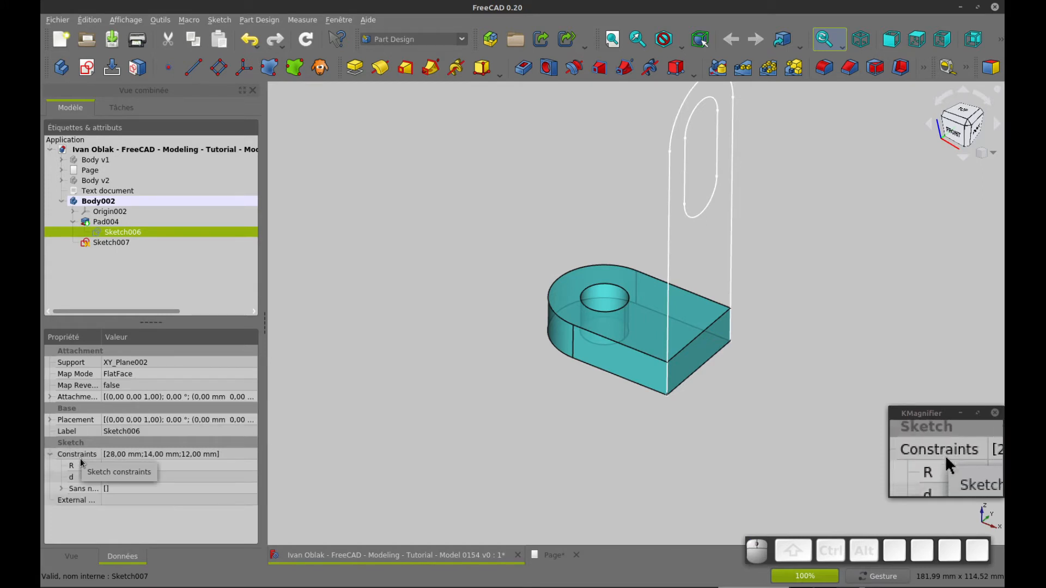
click(61, 489)
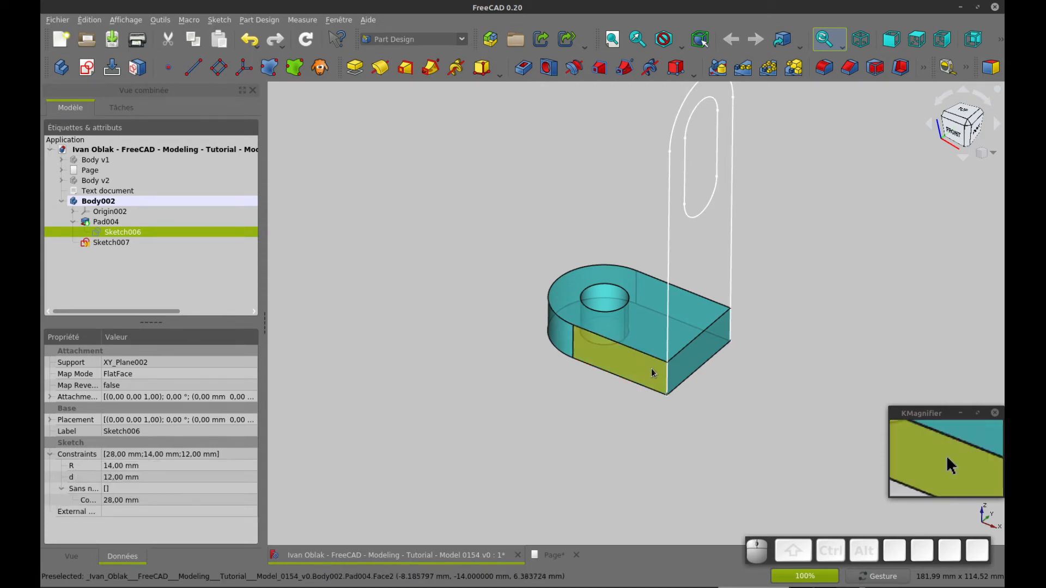
key(ctrl+Tab)
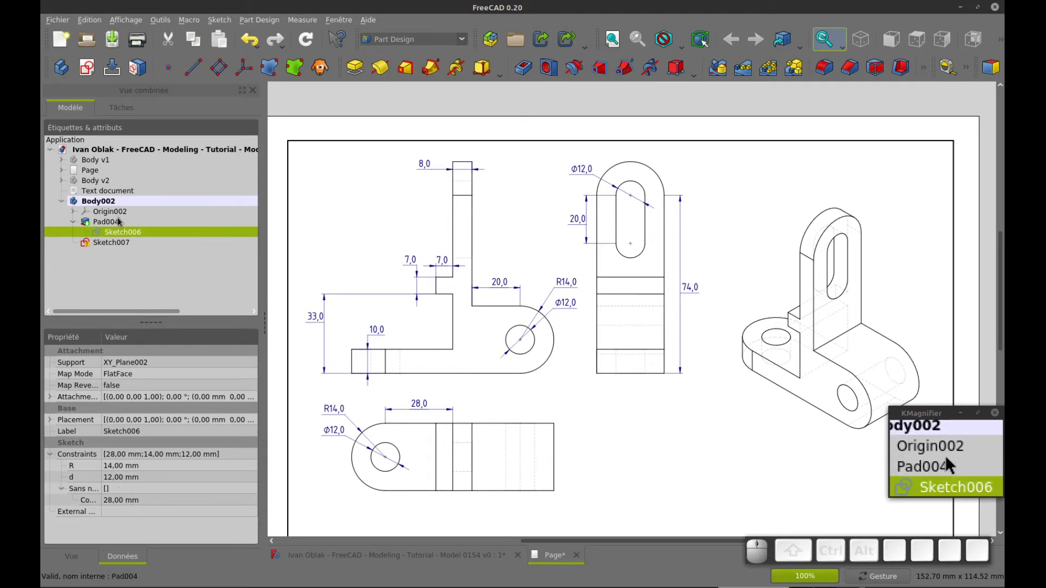
- Reopen the upright's sketch and add a diameter constraint to the slot's upper arc
click(101, 242)
double_click(100, 240)
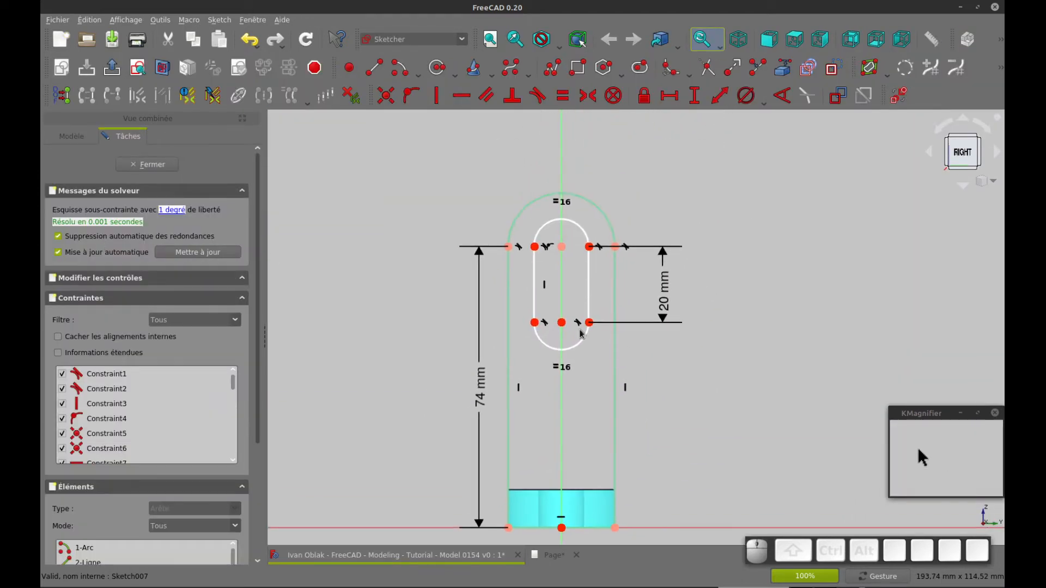
click(583, 234)
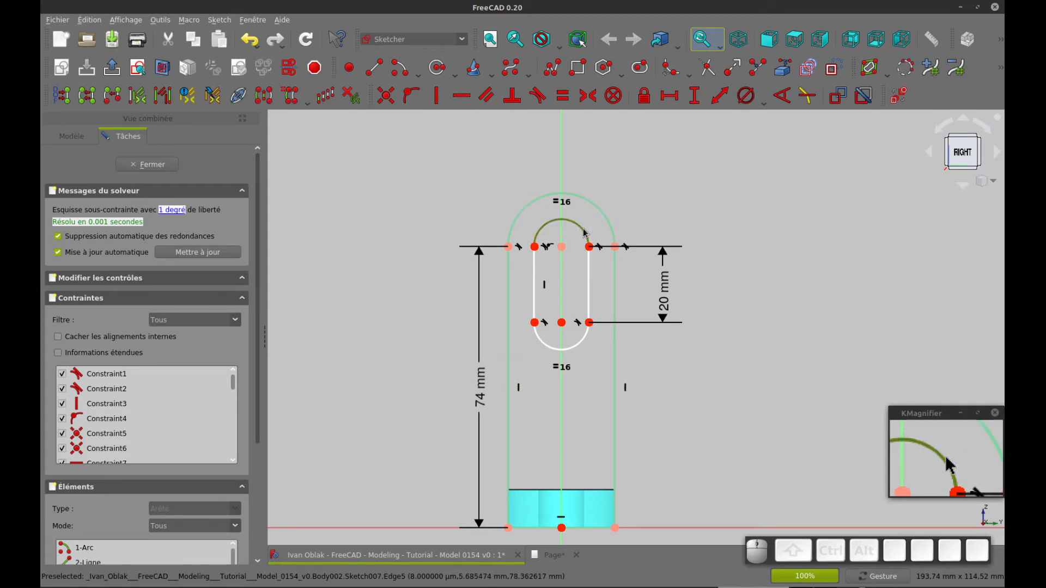
click(746, 98)
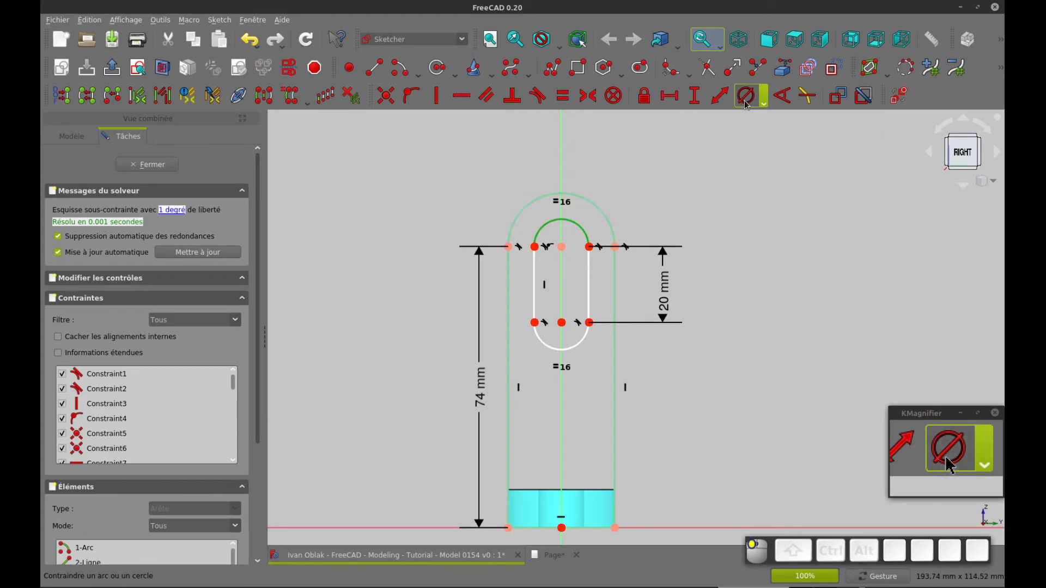
drag(527, 230, 397, 240)
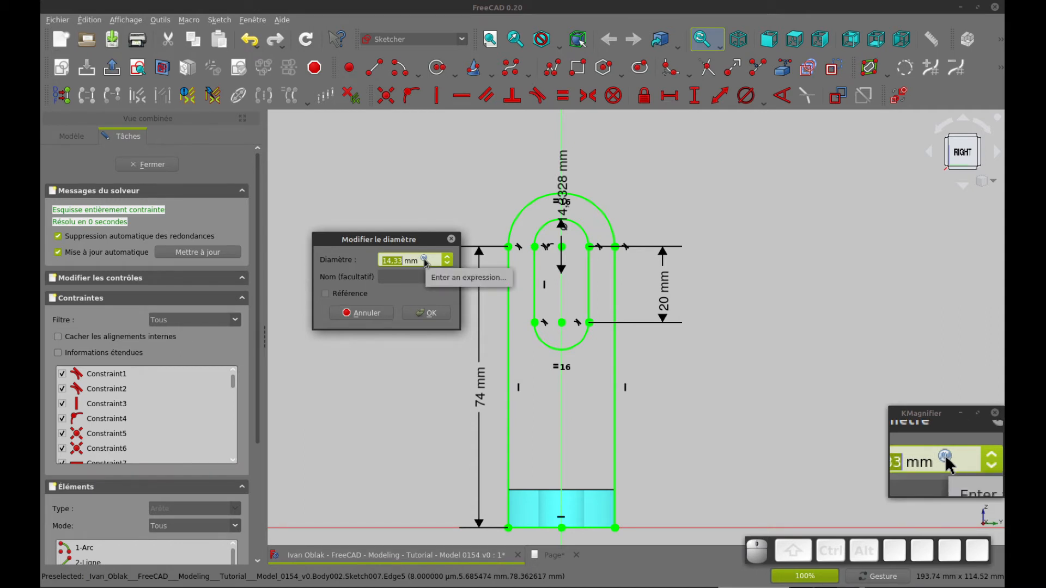
- Open the expression editor for the slot's diameter and start the formula with a reference to Sketch006
click(424, 260)
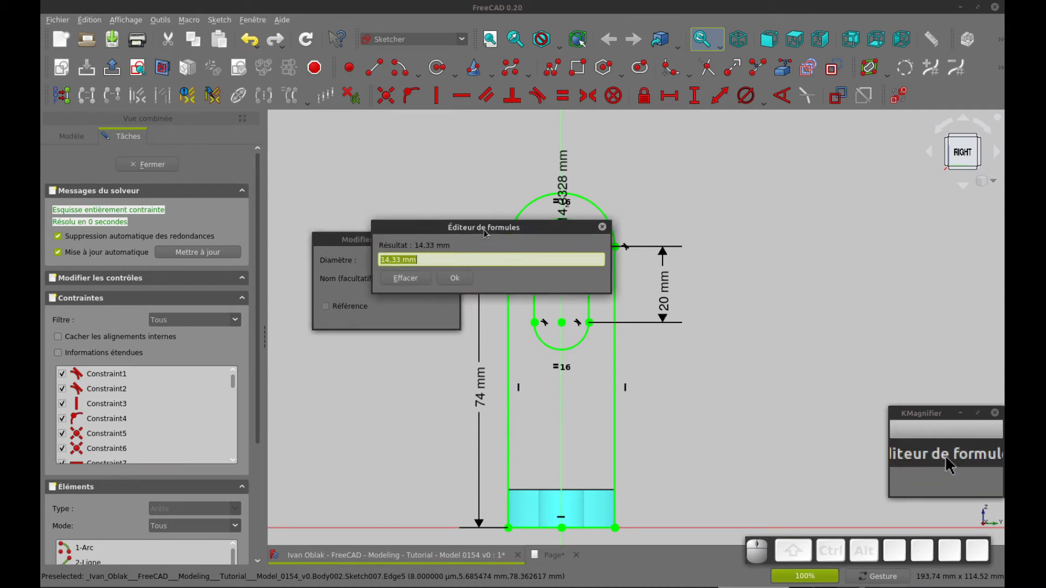
mouse_move(484, 233)
mouse_down()
mouse_move(531, 323)
mouse_move(434, 344)
mouse_up()
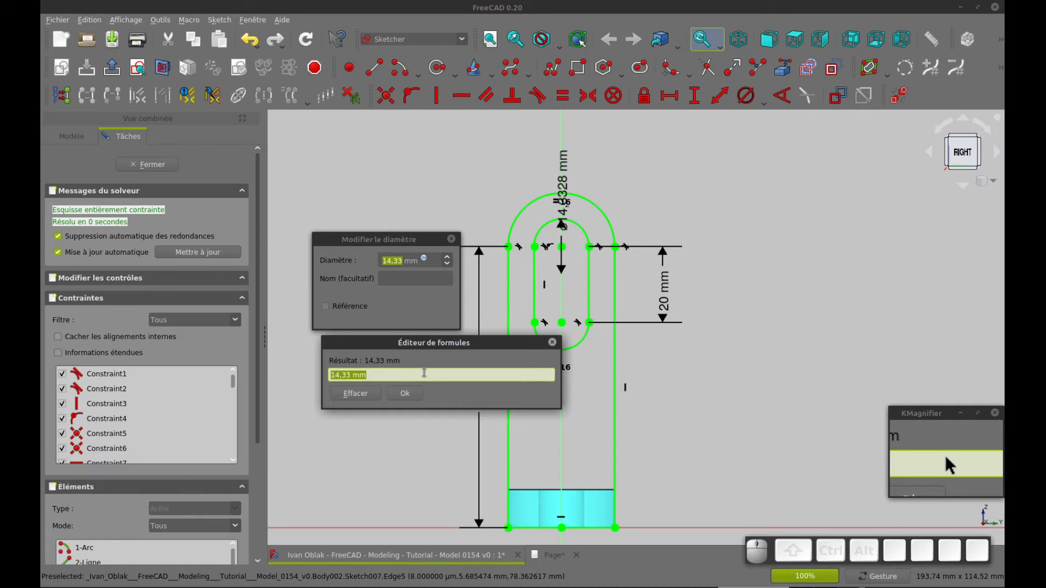
text(s)
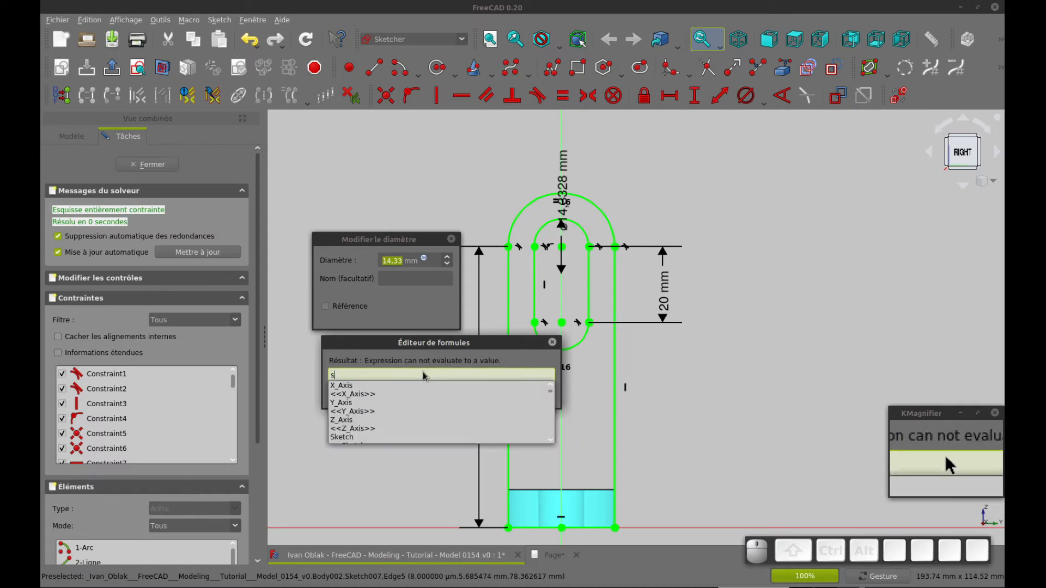
text(k)
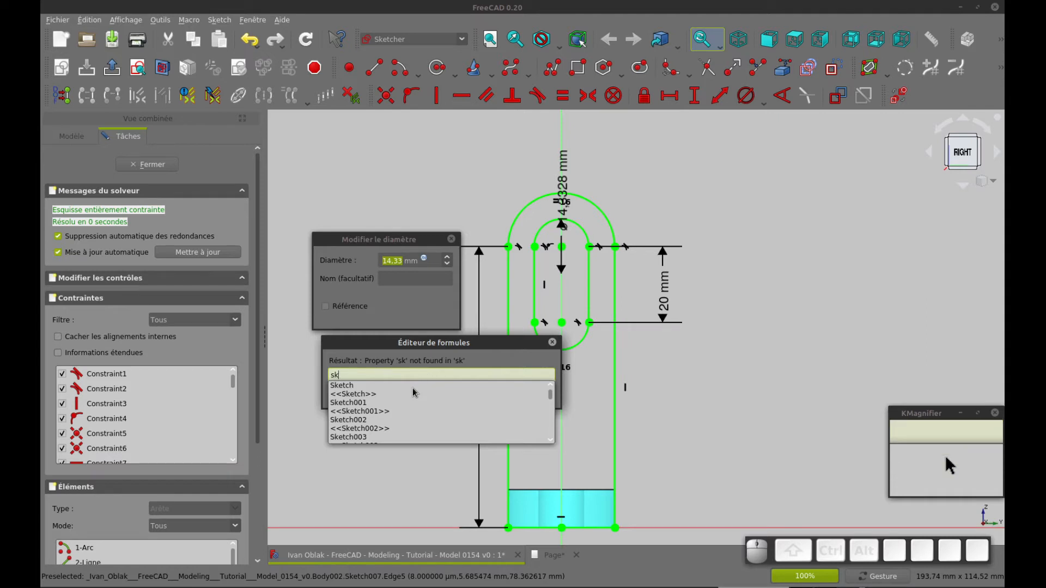
scroll(413, 388, down, 3)
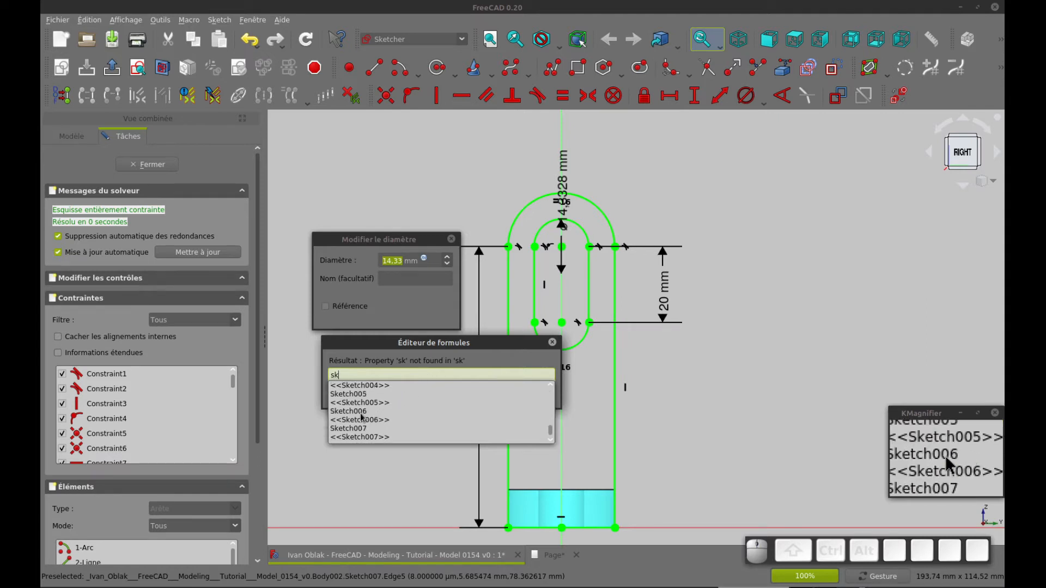
scroll(368, 408, up, 3)
scroll(368, 408, down, 3)
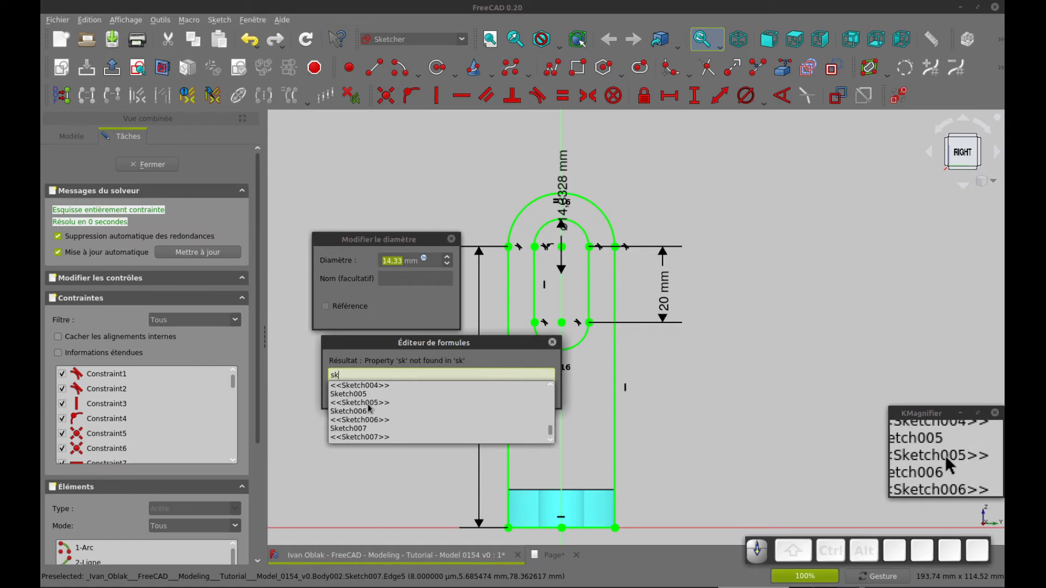
scroll(368, 408, up, 3)
scroll(368, 408, down, 1)
click(75, 136)
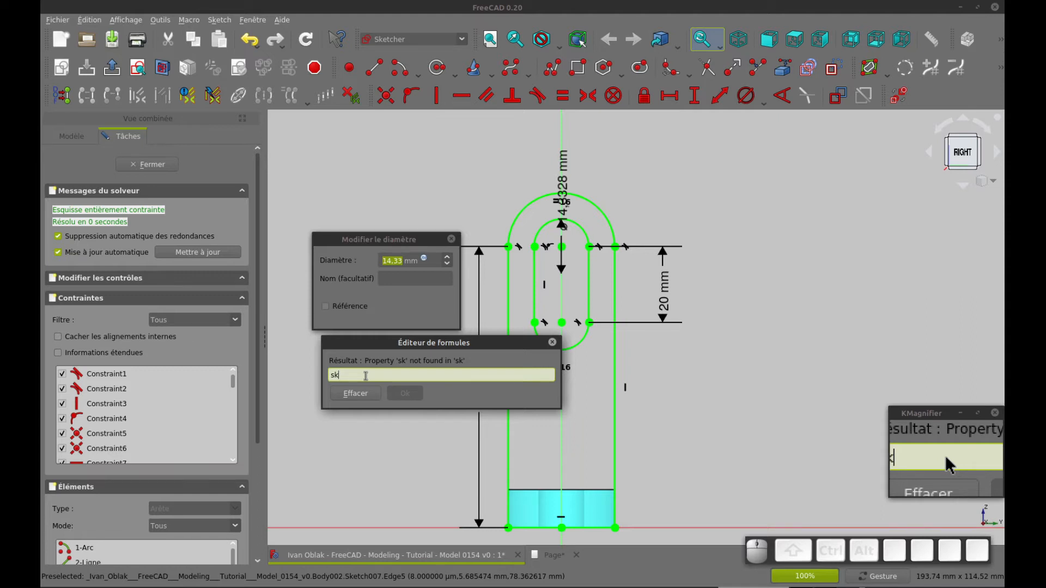
text(e)
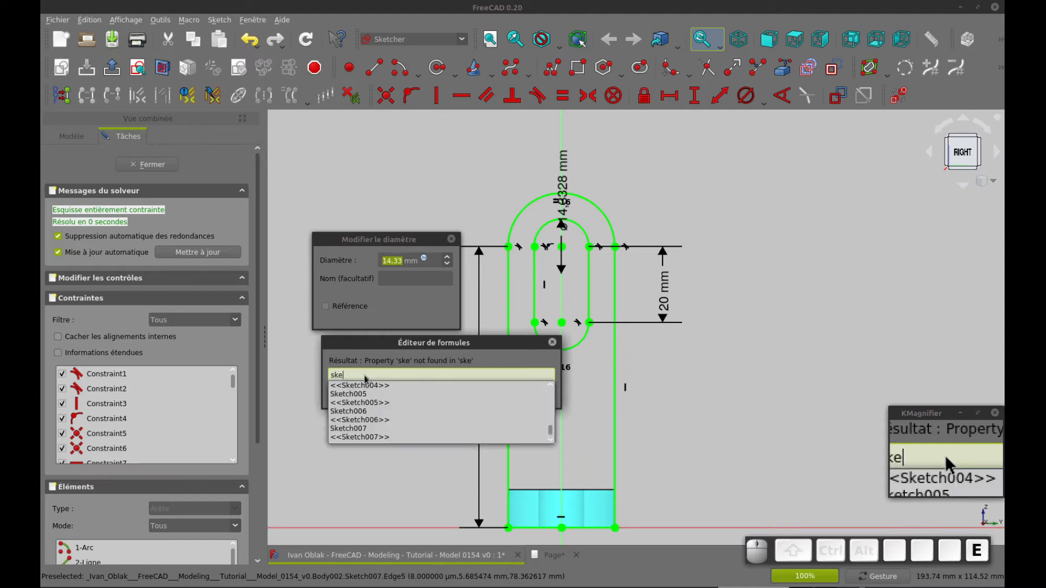
click(361, 412)
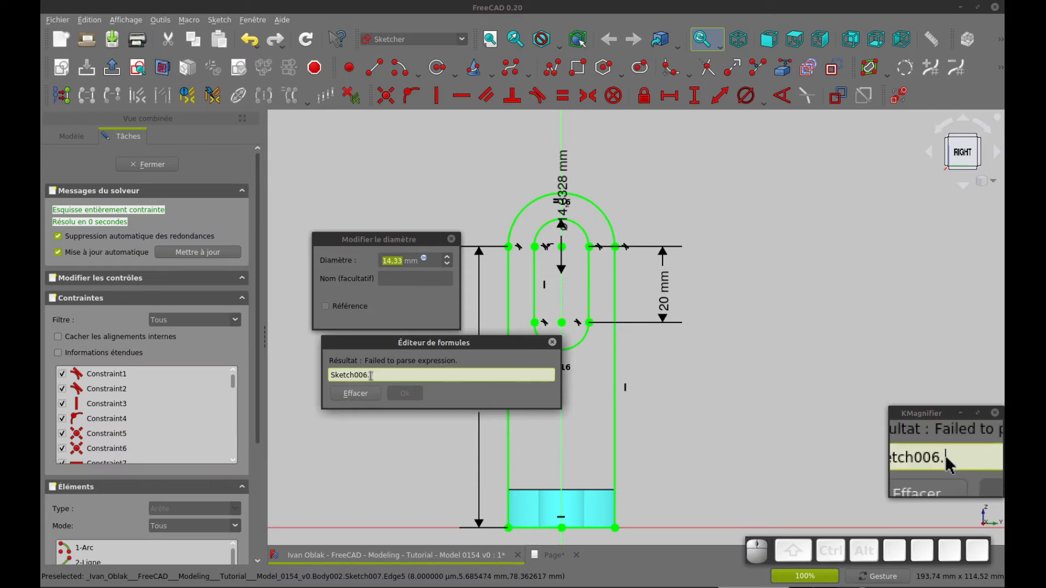
- Complete the slot diameter's formula as Sketch006.Constraints.d and apply it to the constraint
text(c)
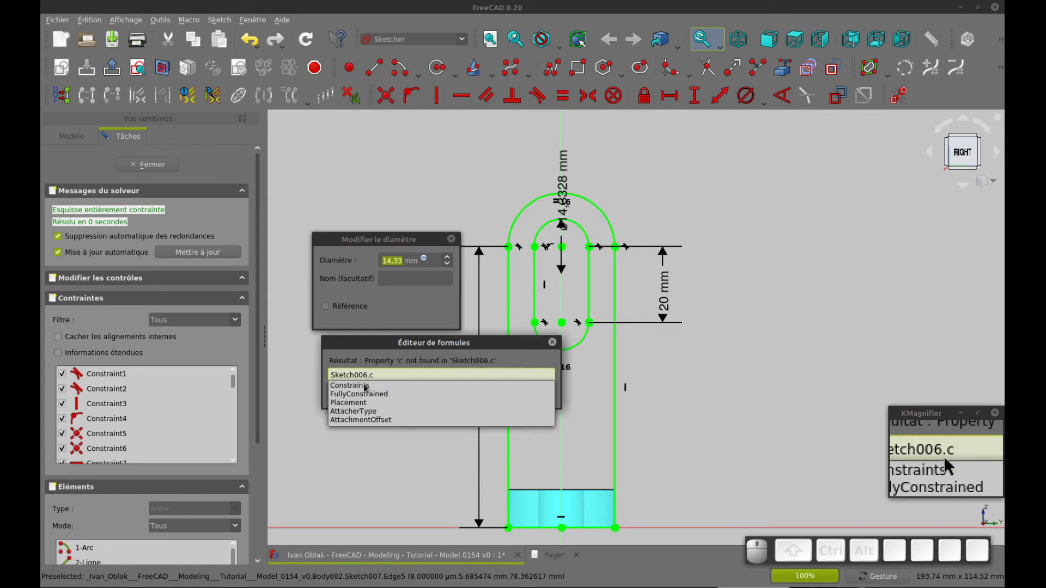
click(372, 385)
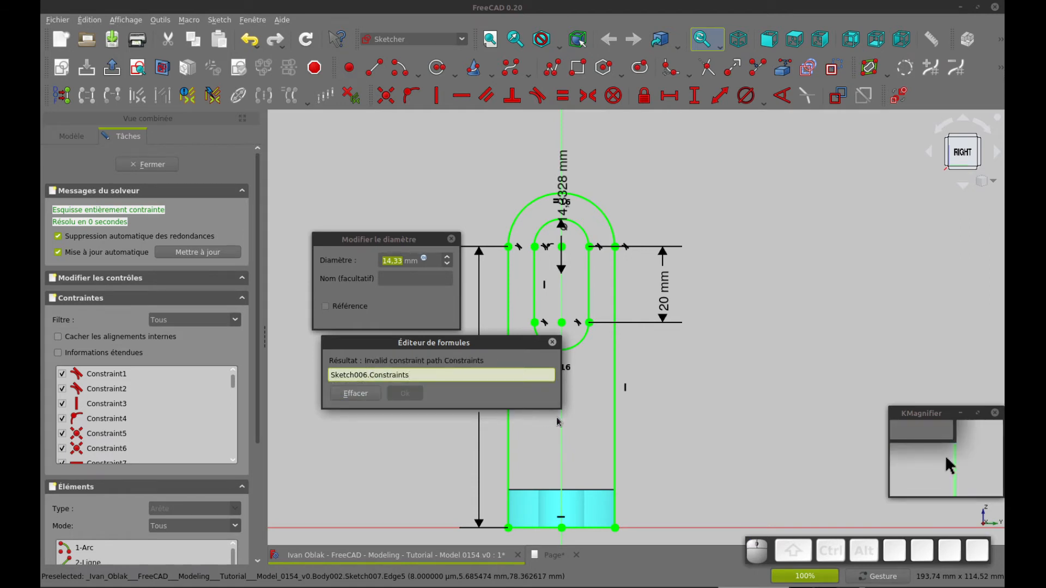
text(.)
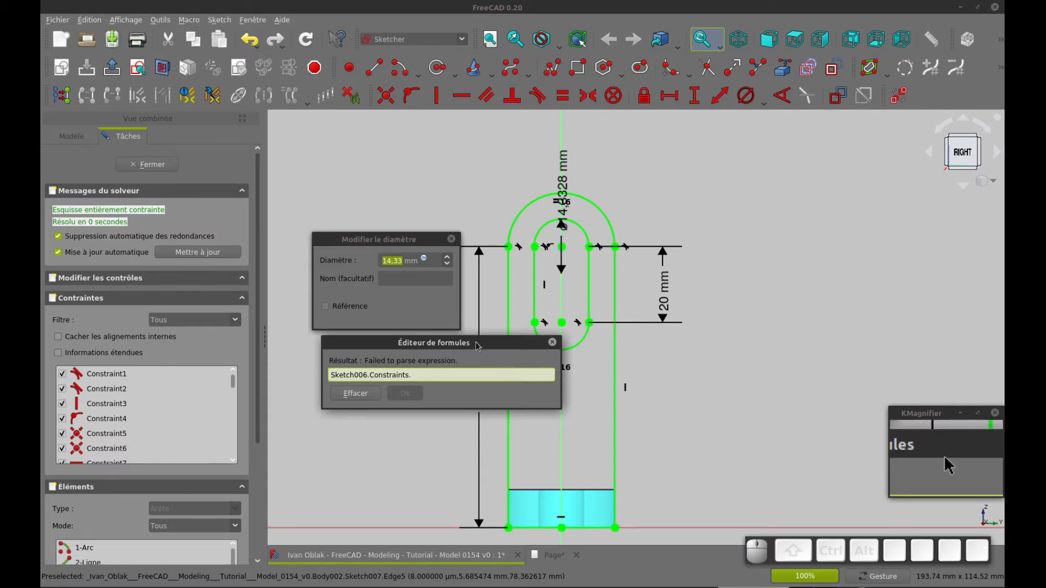
text(d)
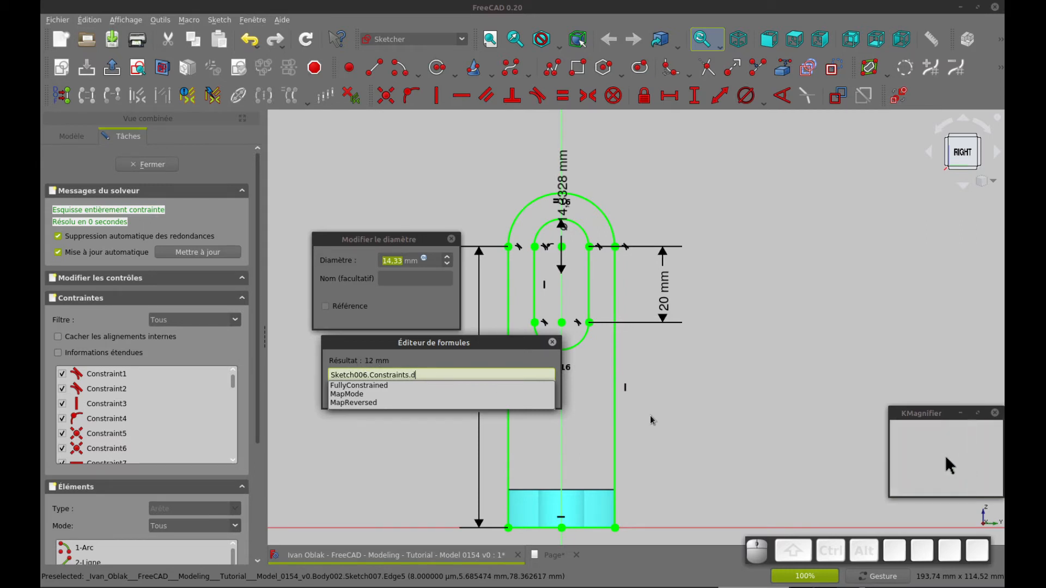
key(Return)
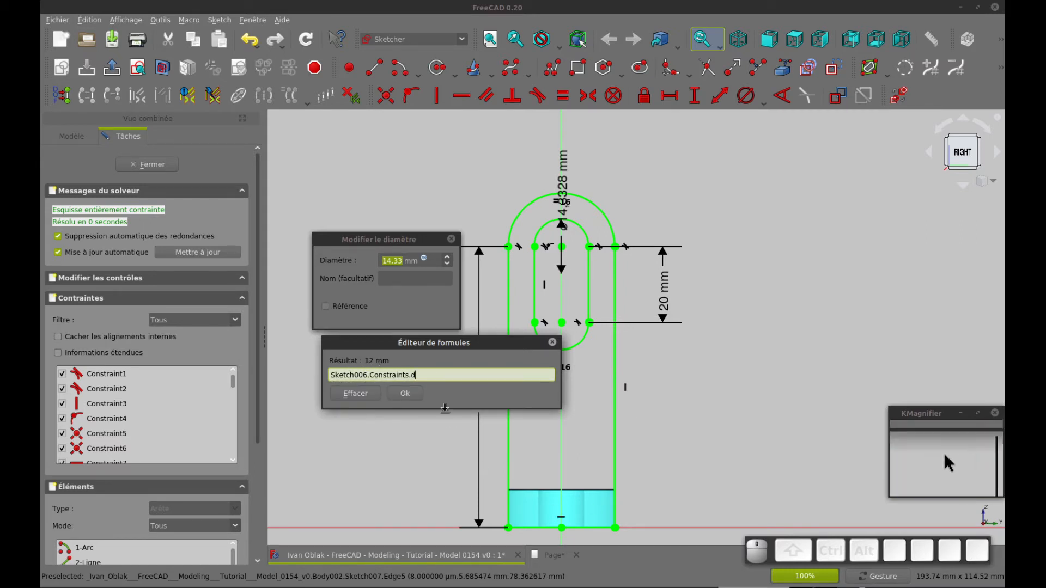
click(404, 393)
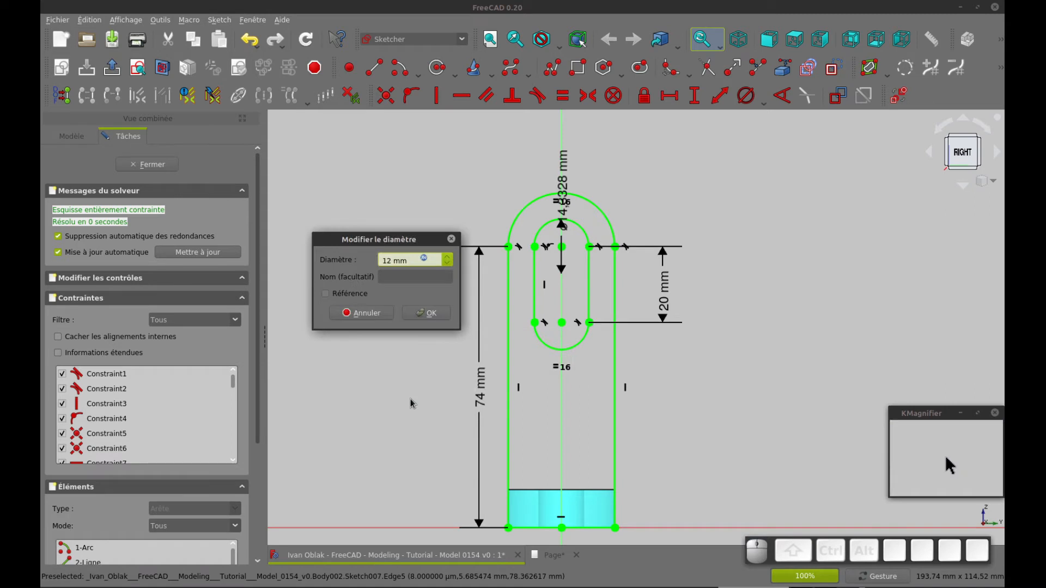
click(426, 313)
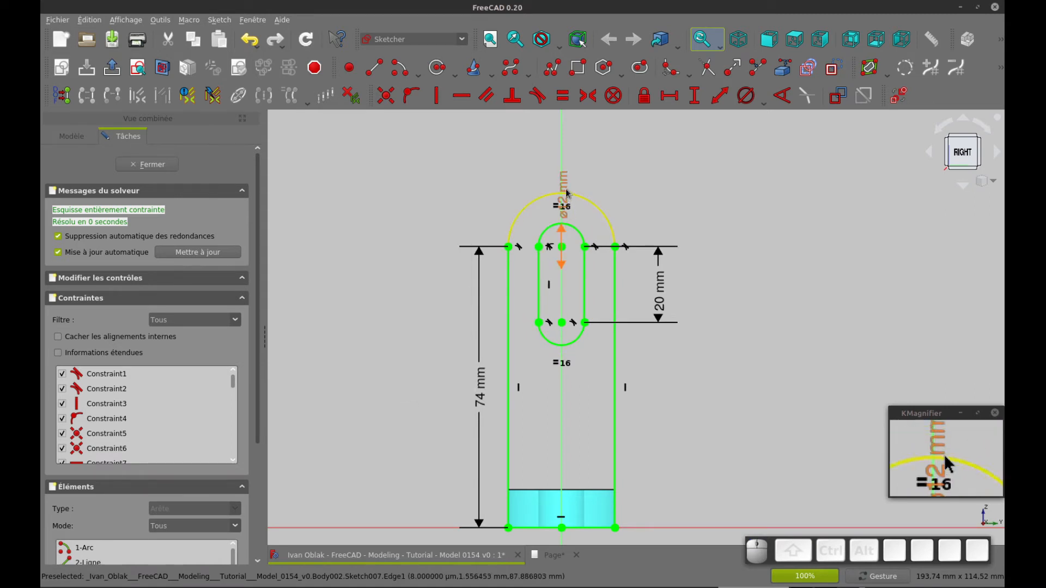
- Move the slot's diameter dimension outside the upright's outline and review its linked formula
drag(563, 203, 653, 177)
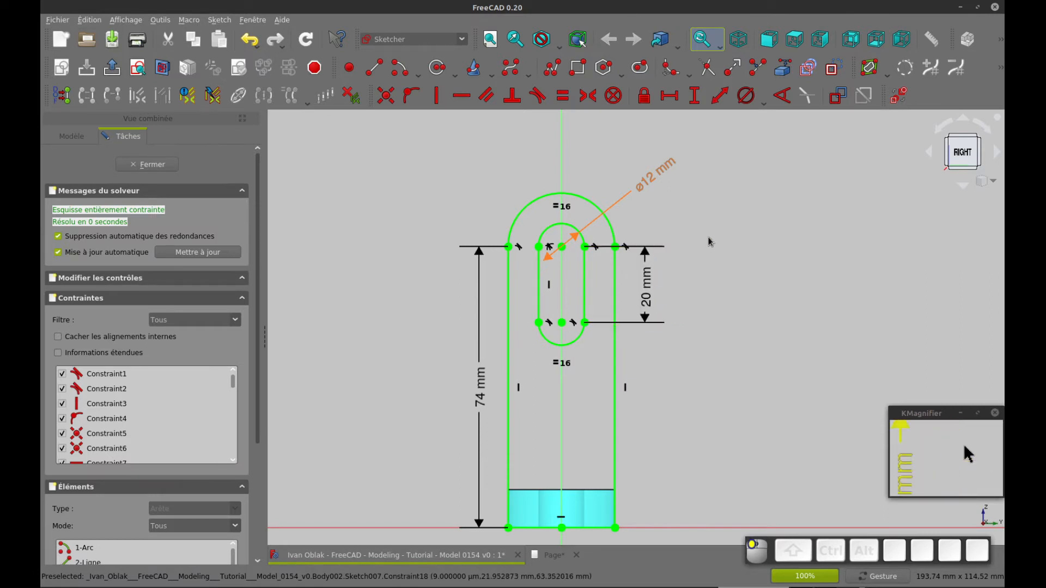
click(651, 182)
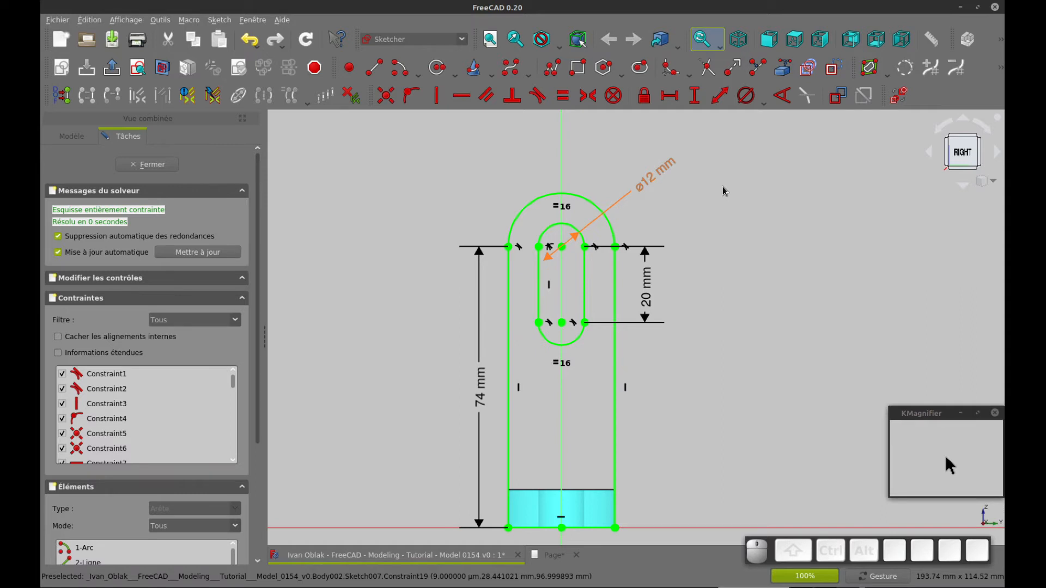
double_click(641, 190)
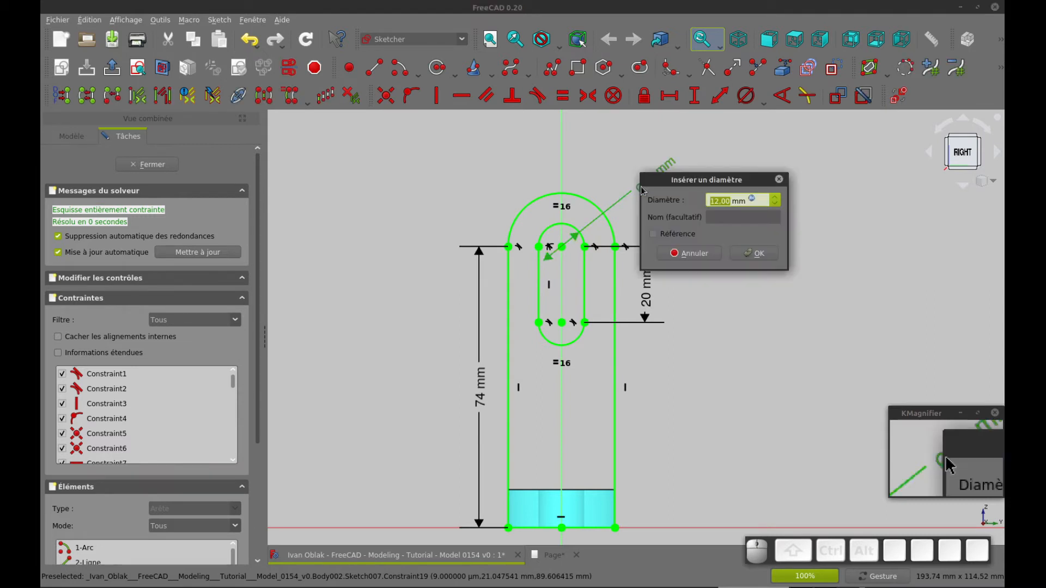
click(752, 200)
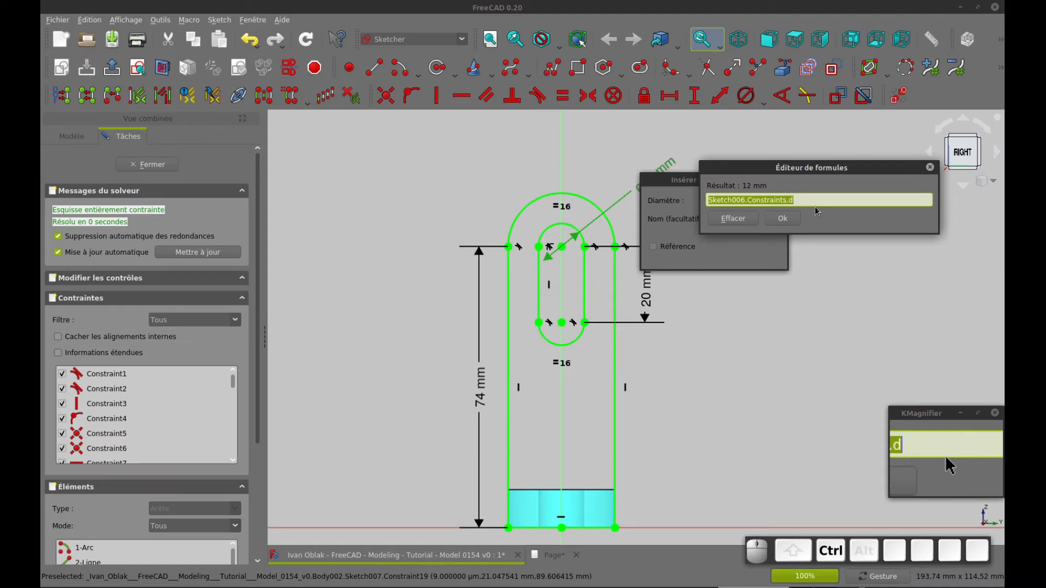
click(781, 218)
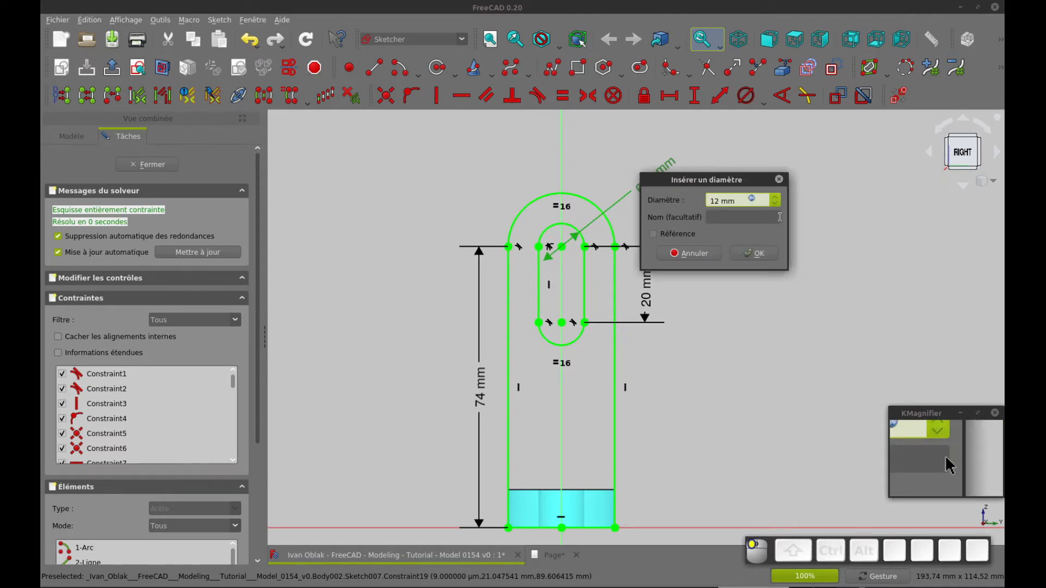
click(754, 253)
- Close the upright's sketch and pad its profile with a length of 8 mm, as given on the drawing page
right_drag(736, 407, 741, 379)
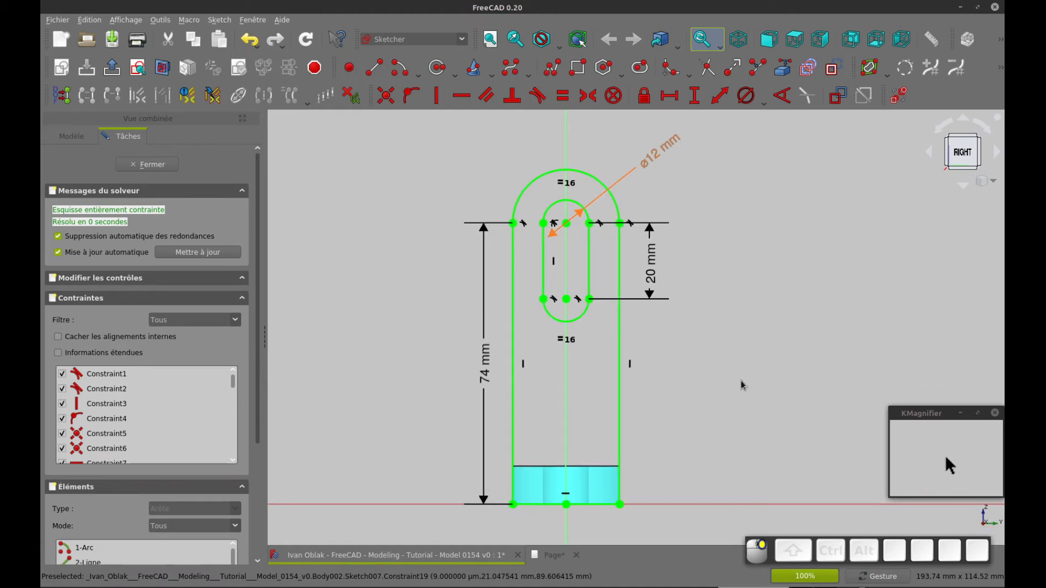
click(147, 164)
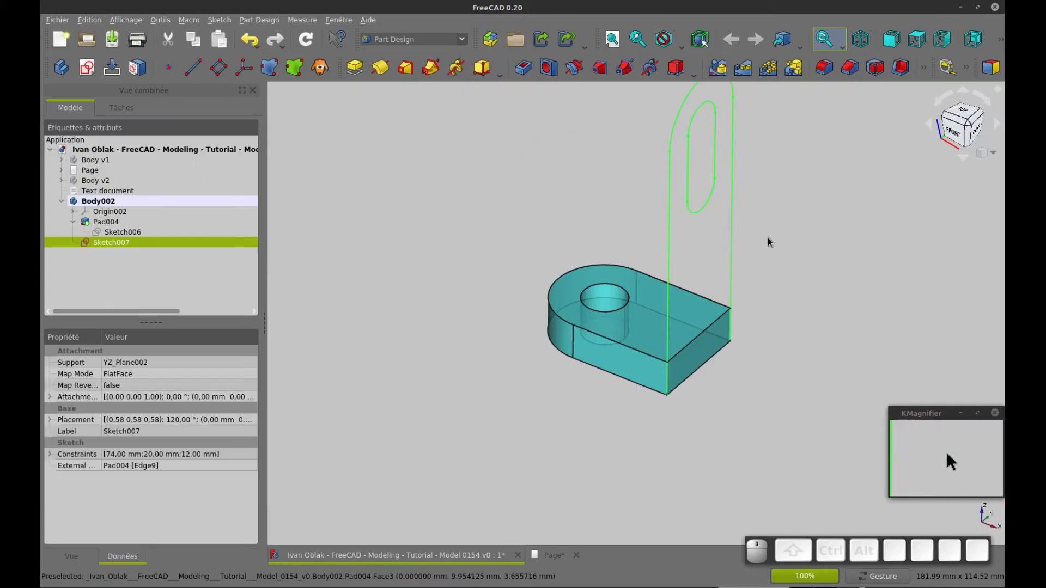
right_drag(767, 238, 732, 276)
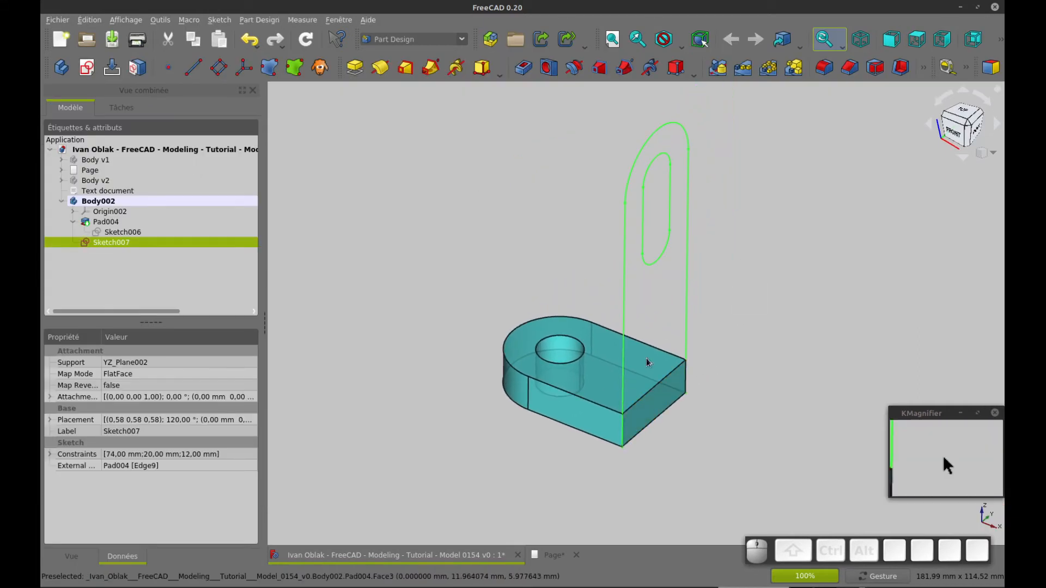
click(351, 68)
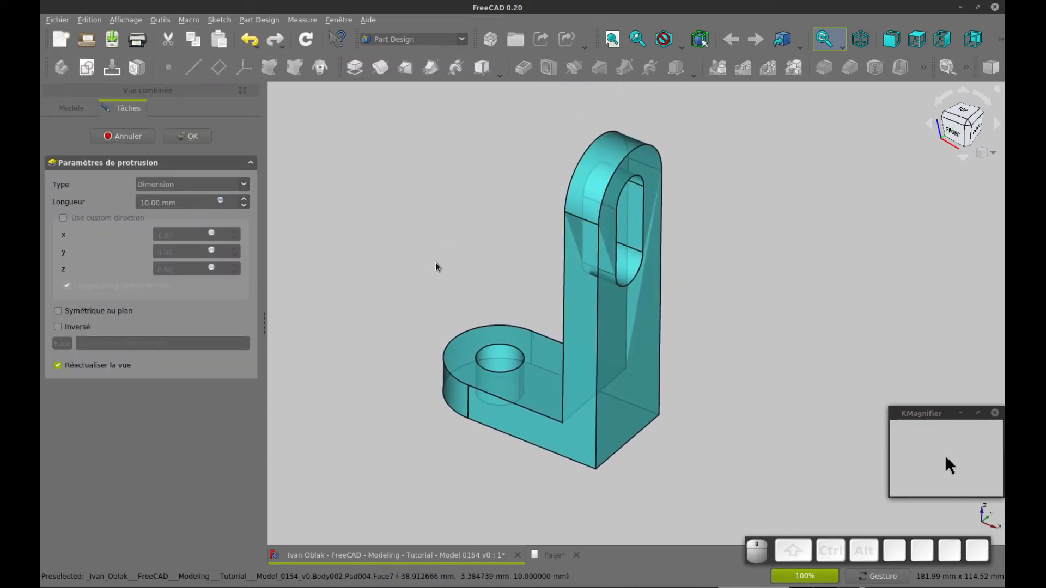
key(ctrl+Tab)
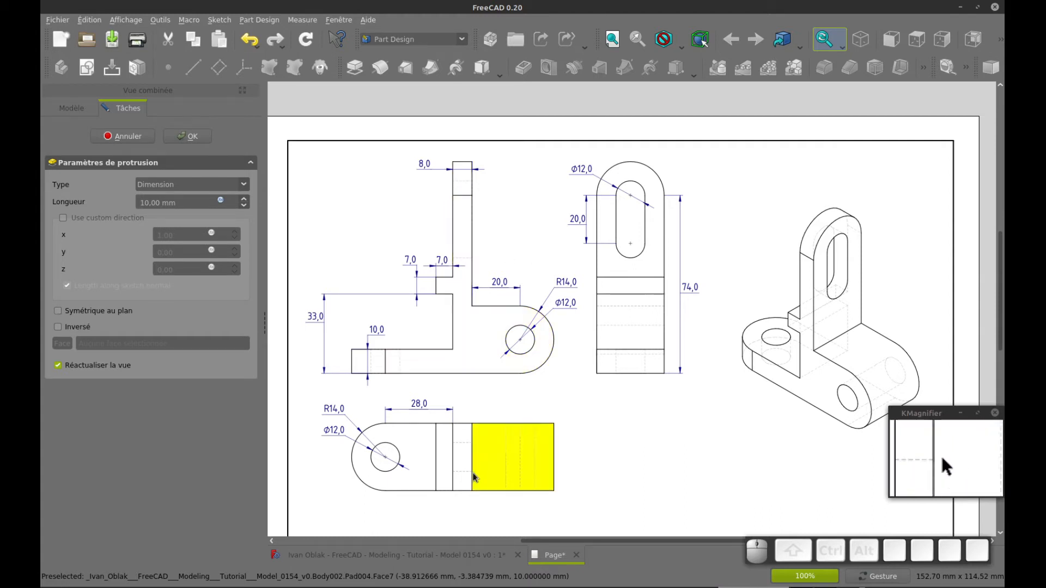
click(182, 203)
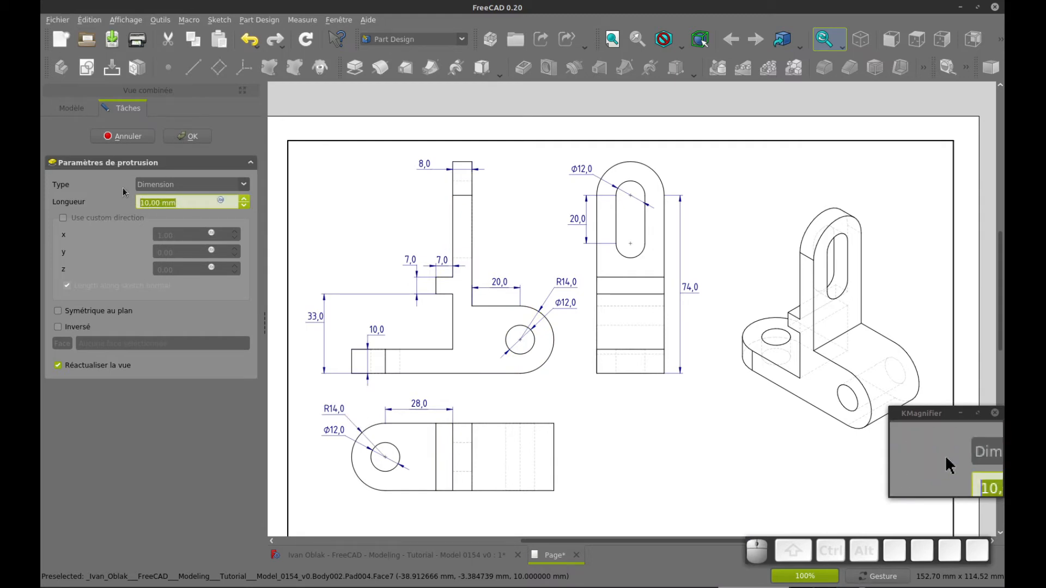
text(8)
key(ctrl+Tab)
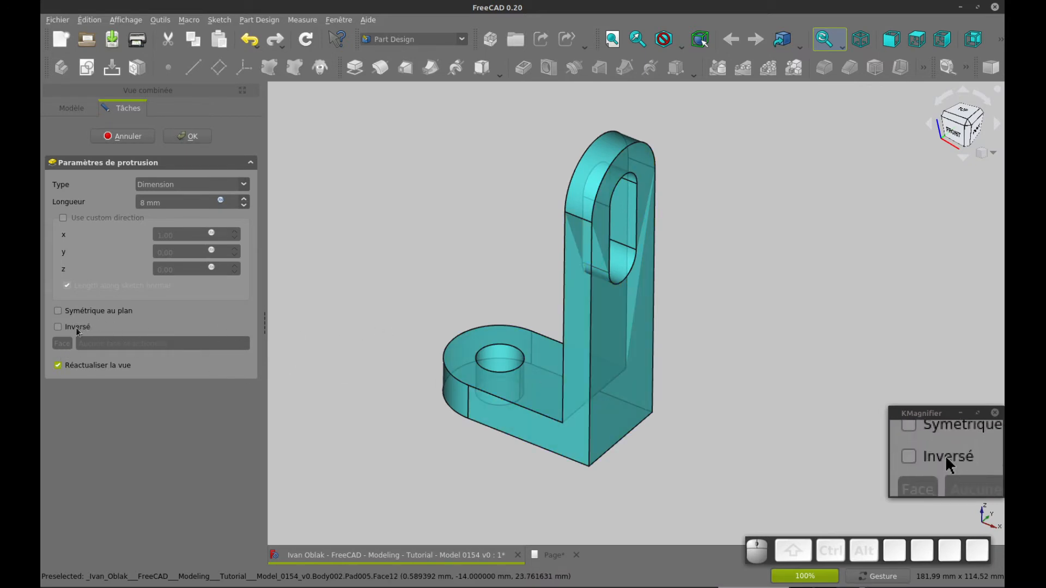
- Compare the upright pad's reversed and normal directions, and accept the pad with the direction not reversed
click(58, 326)
click(57, 327)
click(57, 327)
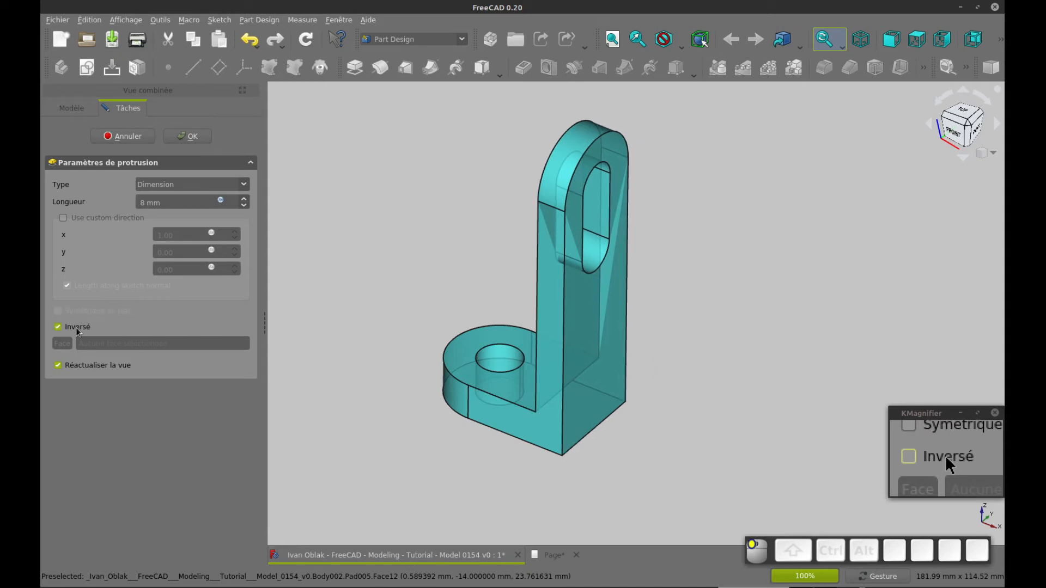
click(77, 331)
click(77, 332)
click(77, 331)
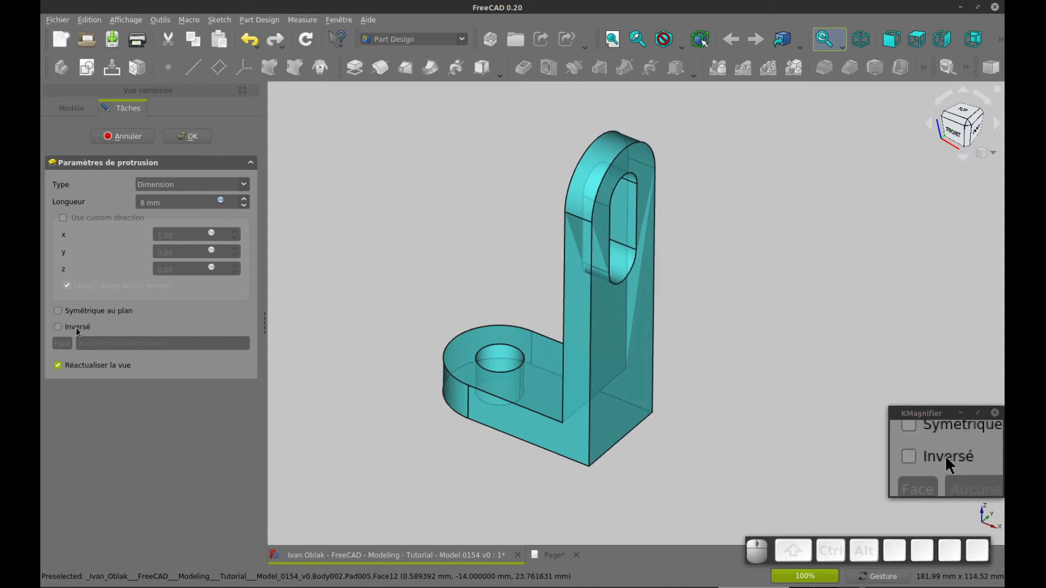
click(78, 331)
click(78, 331)
click(189, 136)
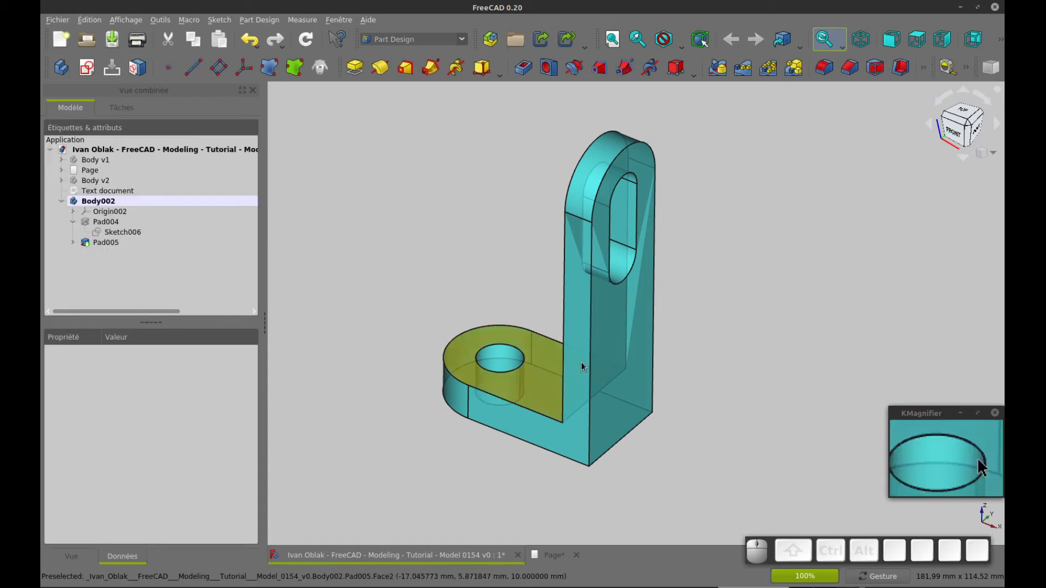
- Check the remaining side lug on the drawing page and start a new sketch on Body002's XZ plane
drag(729, 323, 785, 300)
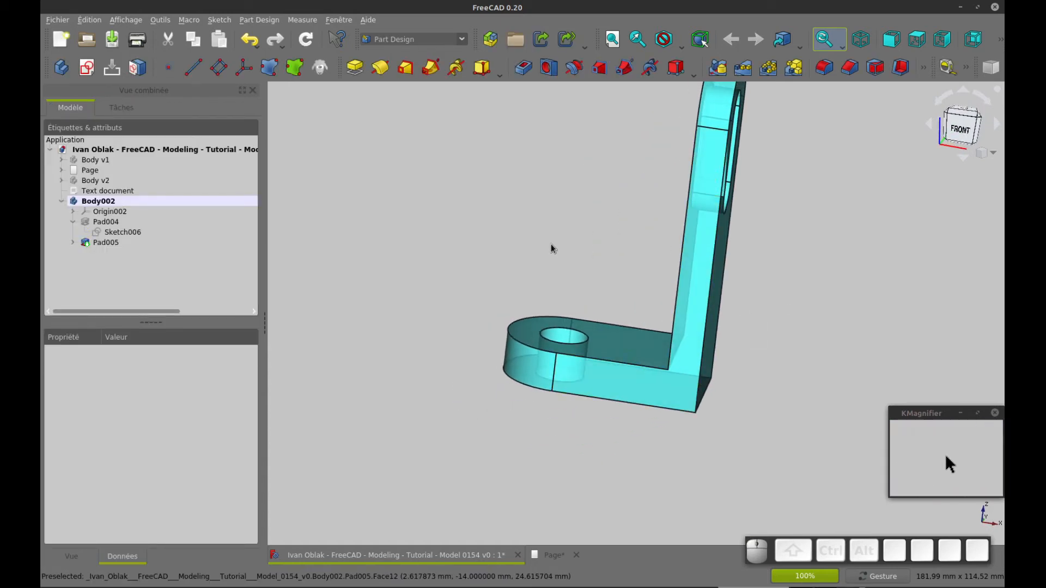
drag(553, 248, 535, 264)
key(ctrl+Tab)
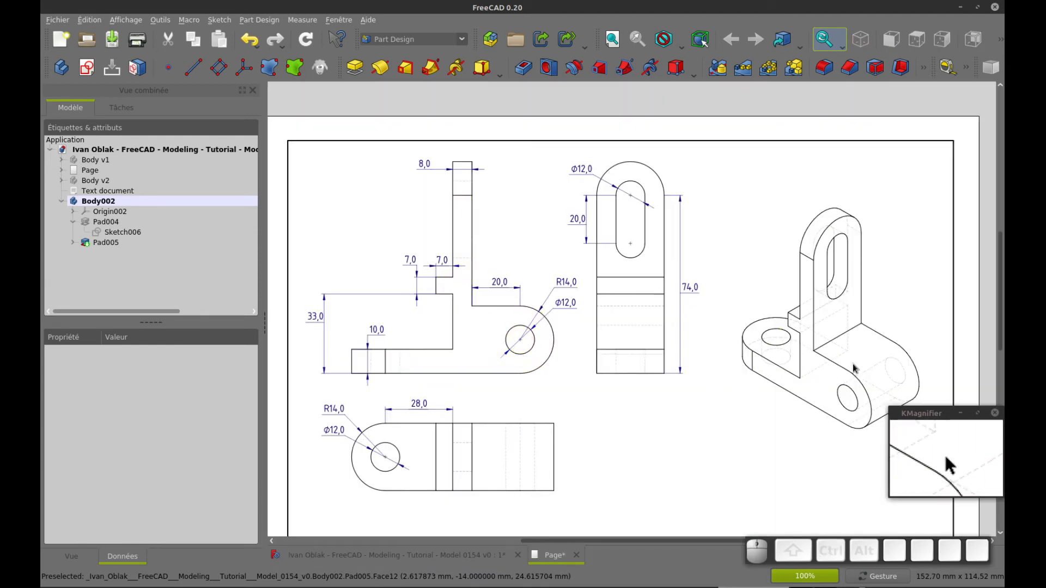
key(ctrl+Tab)
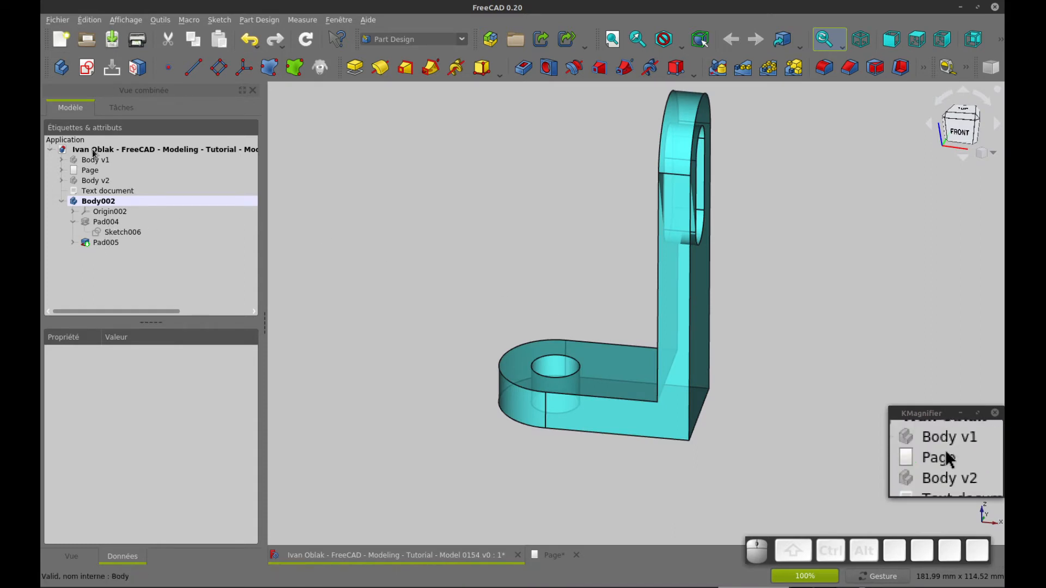
click(88, 70)
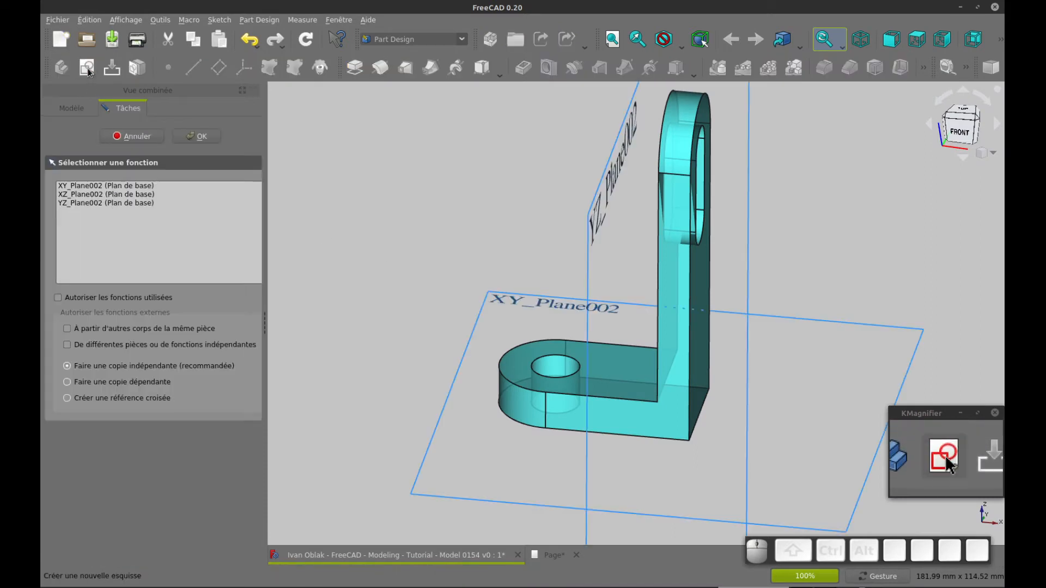
click(150, 196)
click(141, 203)
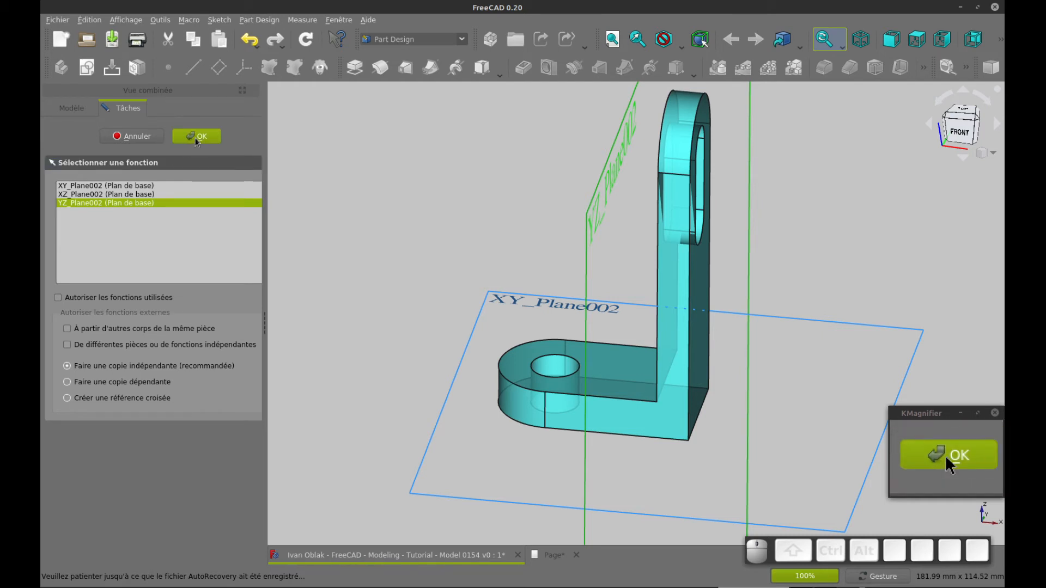
click(134, 195)
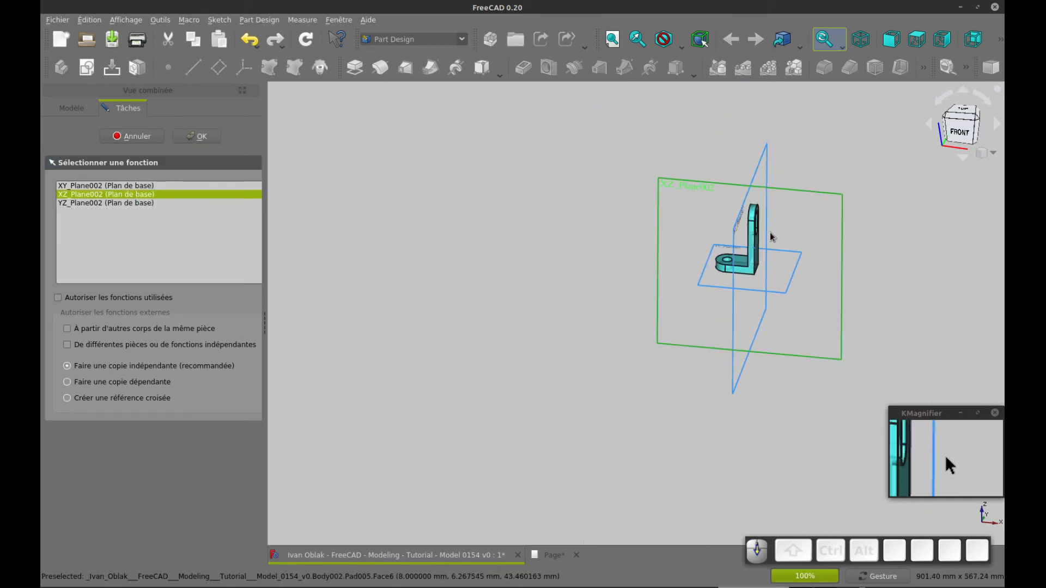
scroll(813, 199, down, 5)
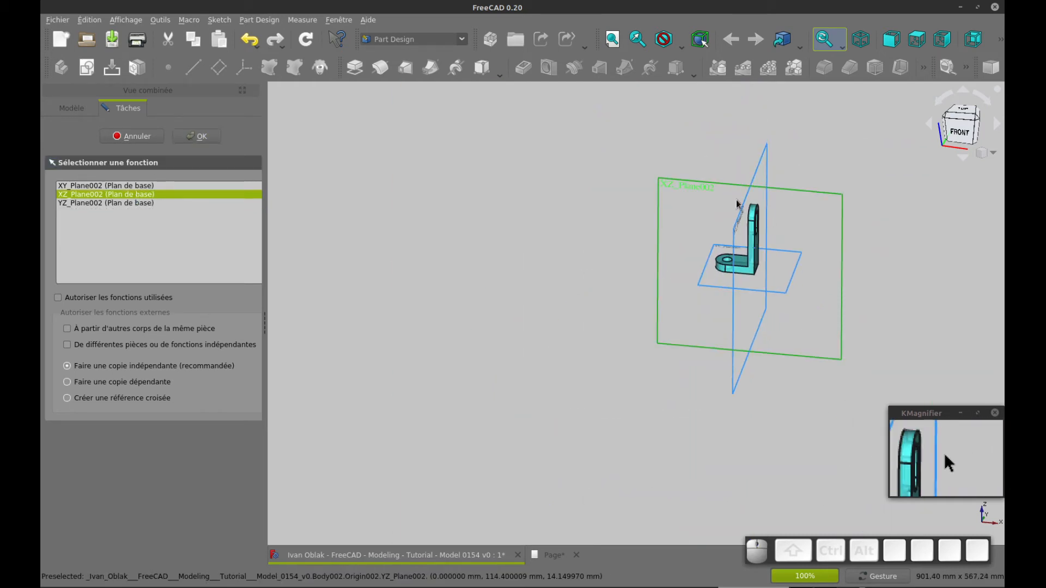
click(207, 139)
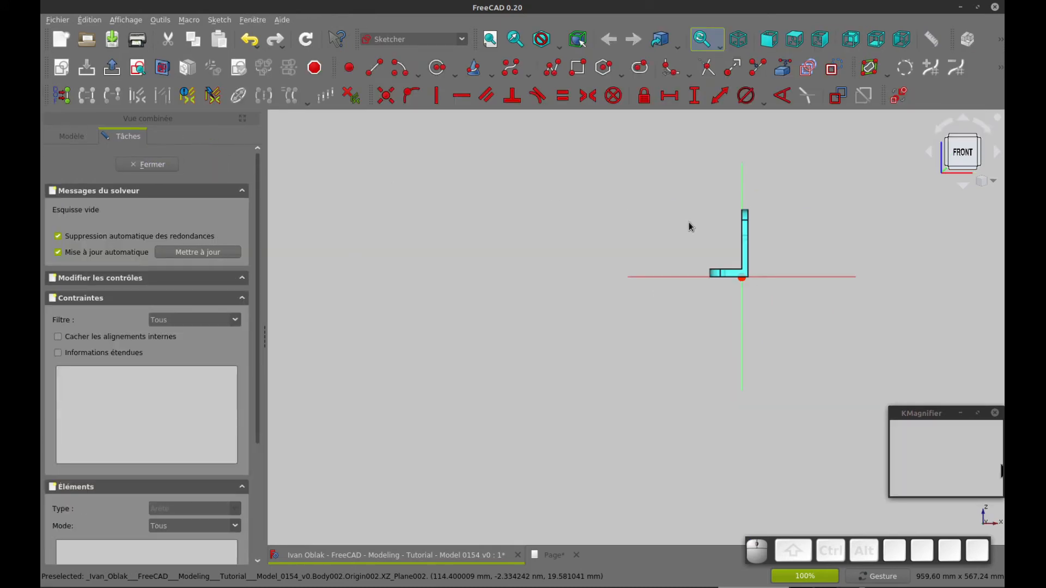
- Inspect the sketch plane's position in the bracket and restore the view perpendicular to the sketch
scroll(816, 294, up, 5)
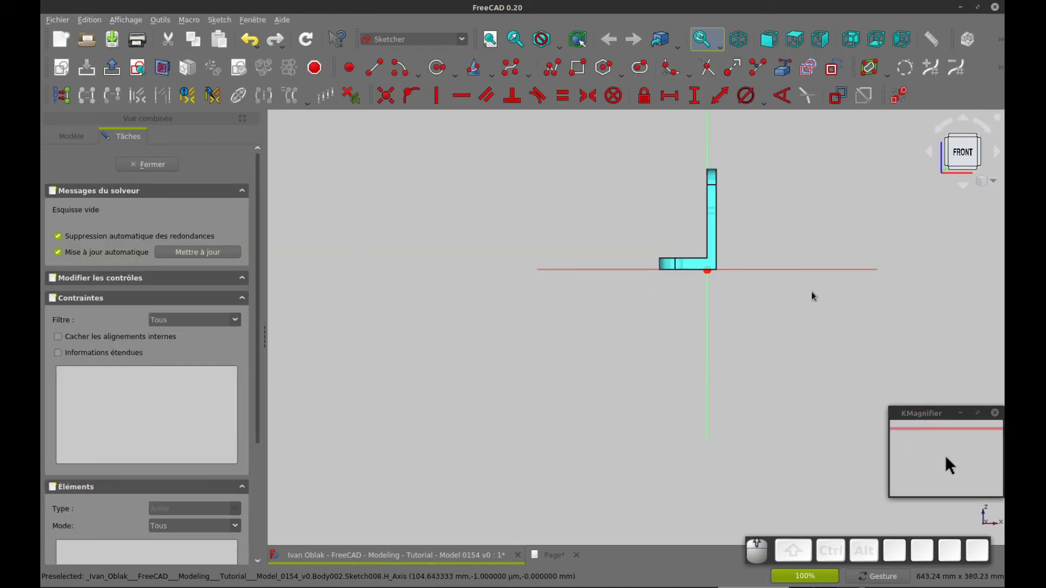
right_drag(764, 241, 724, 461)
scroll(672, 435, up, 2)
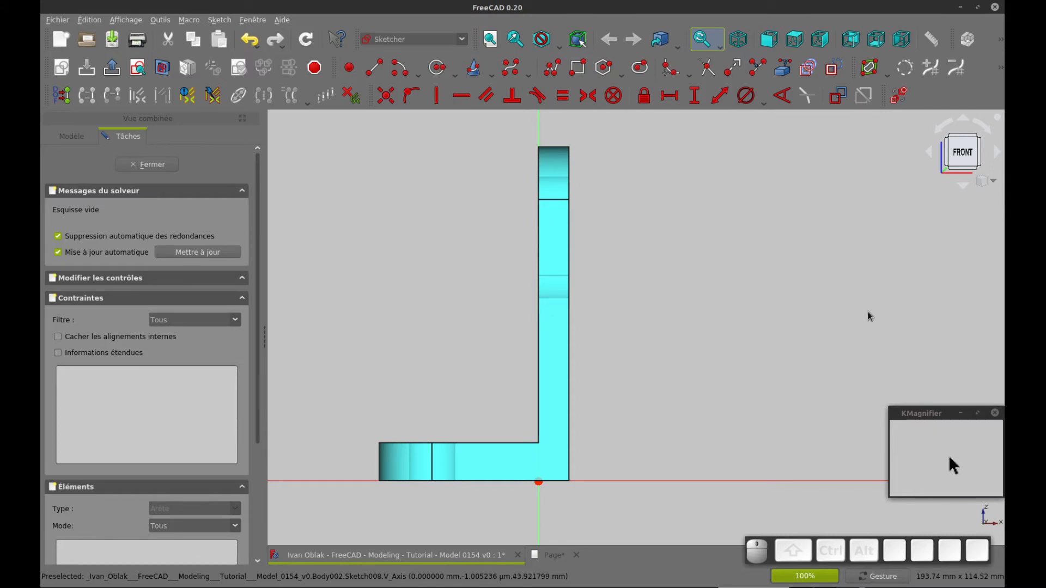
mouse_move(868, 316)
alt+mouse_down()
mouse_move(749, 337)
mouse_move(893, 299)
alt+mouse_up()
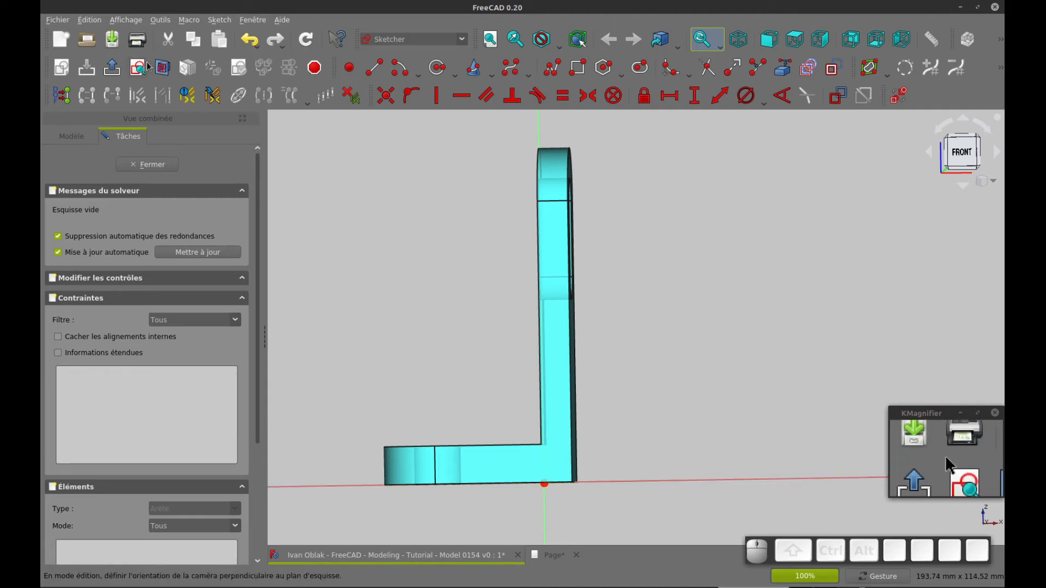
mouse_move(703, 251)
alt+mouse_down()
mouse_move(737, 227)
mouse_move(662, 272)
mouse_move(763, 218)
mouse_move(749, 231)
mouse_move(755, 223)
alt+mouse_up()
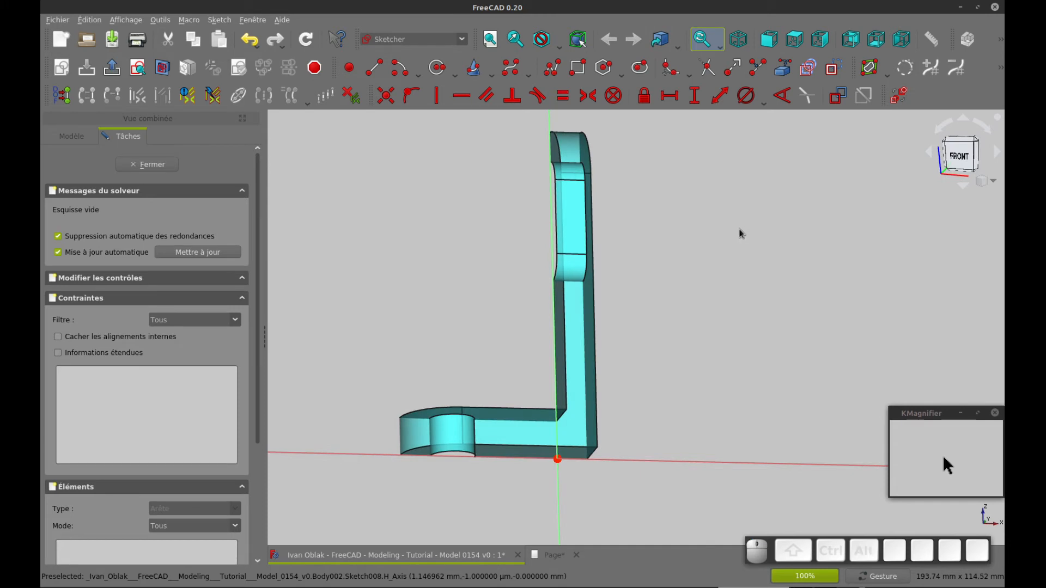
click(139, 69)
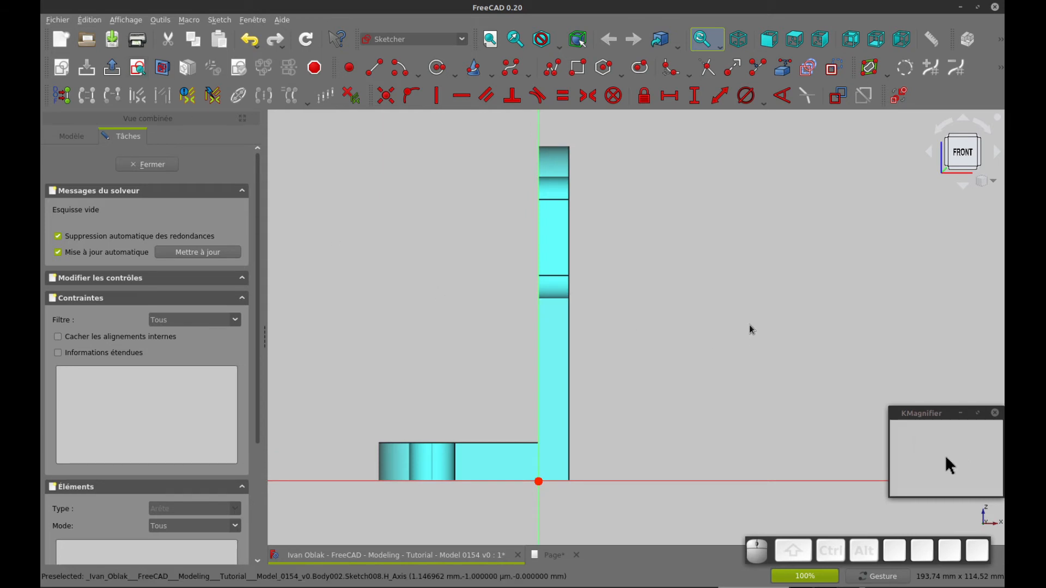
right_drag(685, 371, 681, 358)
click(636, 71)
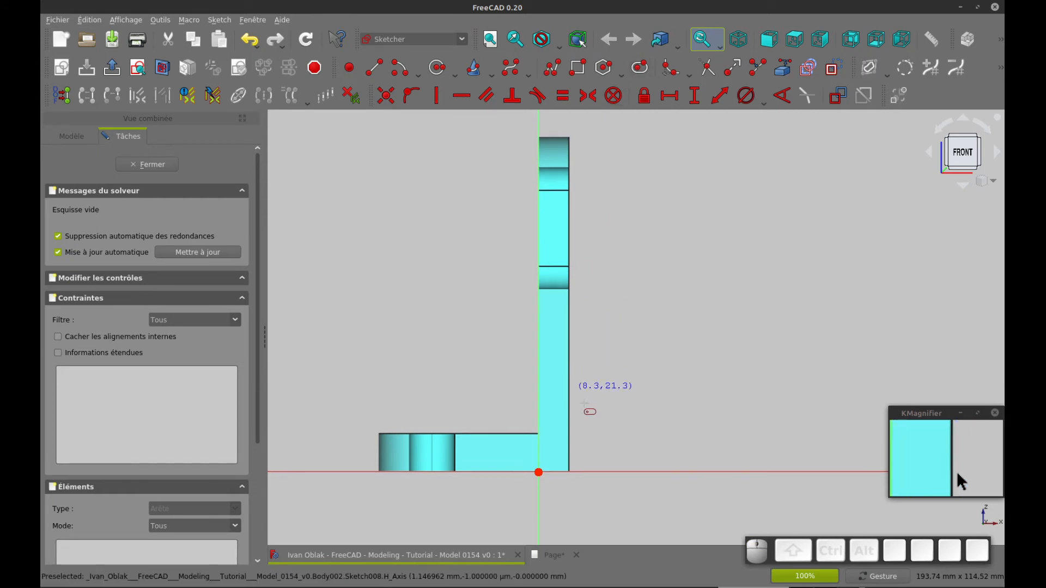
click(579, 420)
click(791, 338)
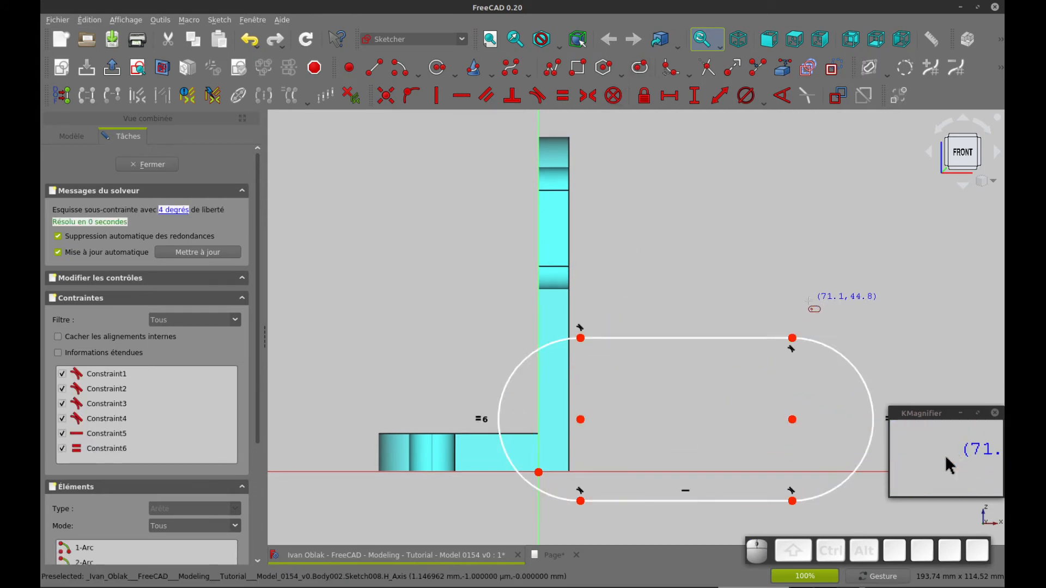
key(ctrl+z)
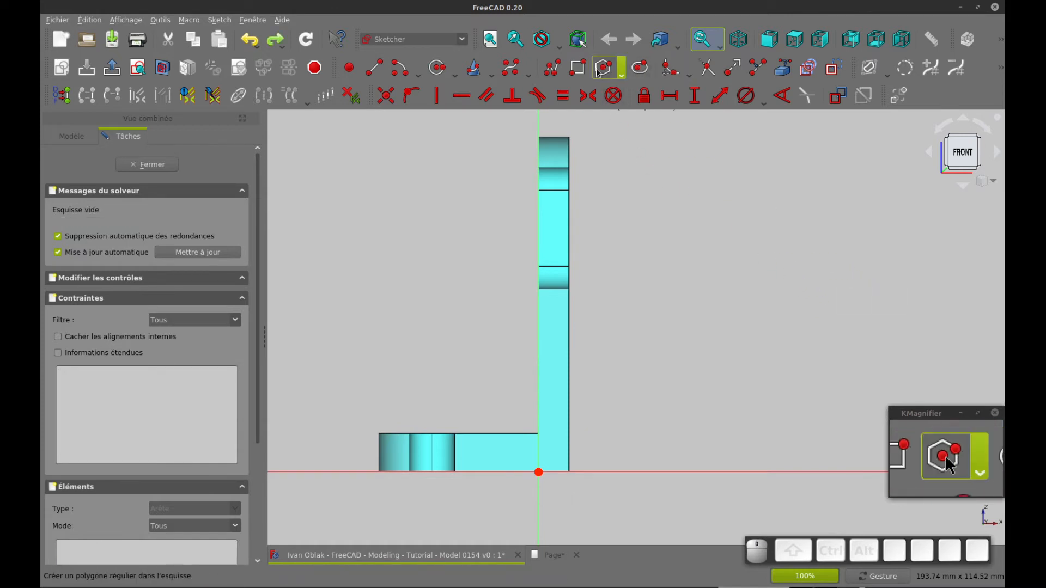
- Start a polyline at the sketch origin with a first segment about 50 mm long along the horizontal axis
click(551, 69)
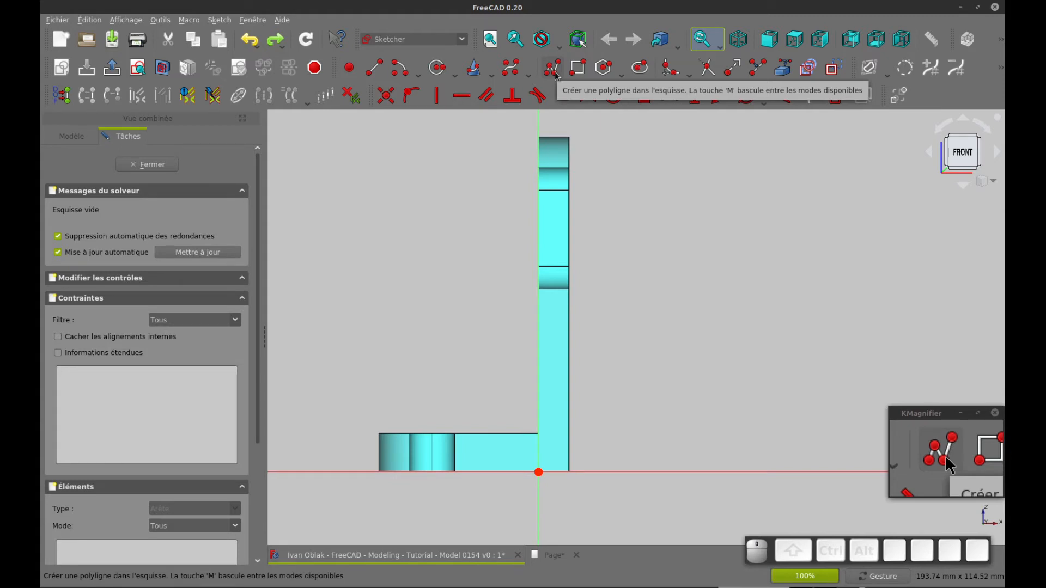
click(554, 71)
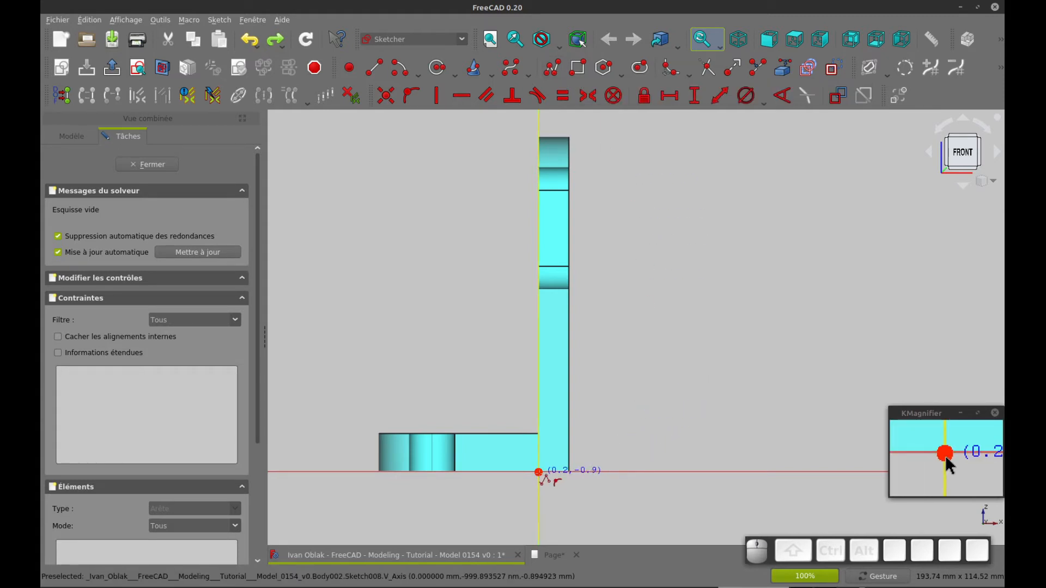
click(538, 472)
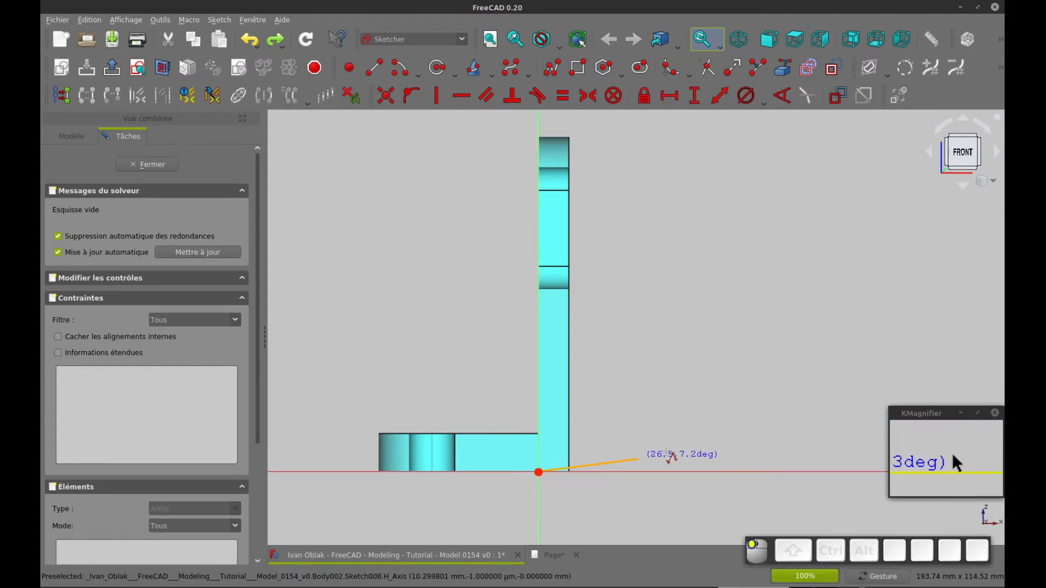
click(730, 472)
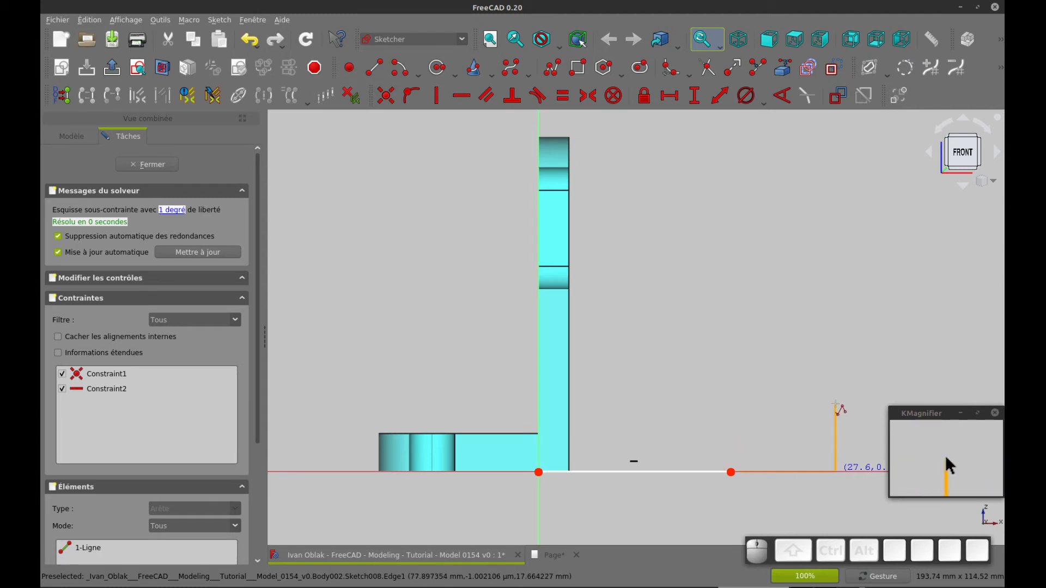
- Cycle through the polyline's segment modes and add a tangent, roughly semicircular arc rising from the end of the base line
key(m)
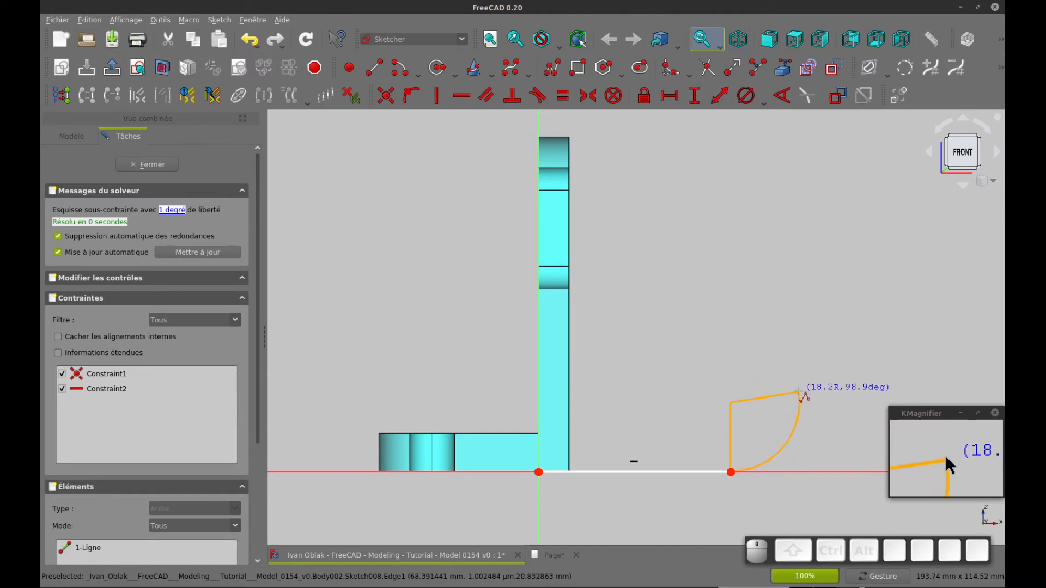
key(m)
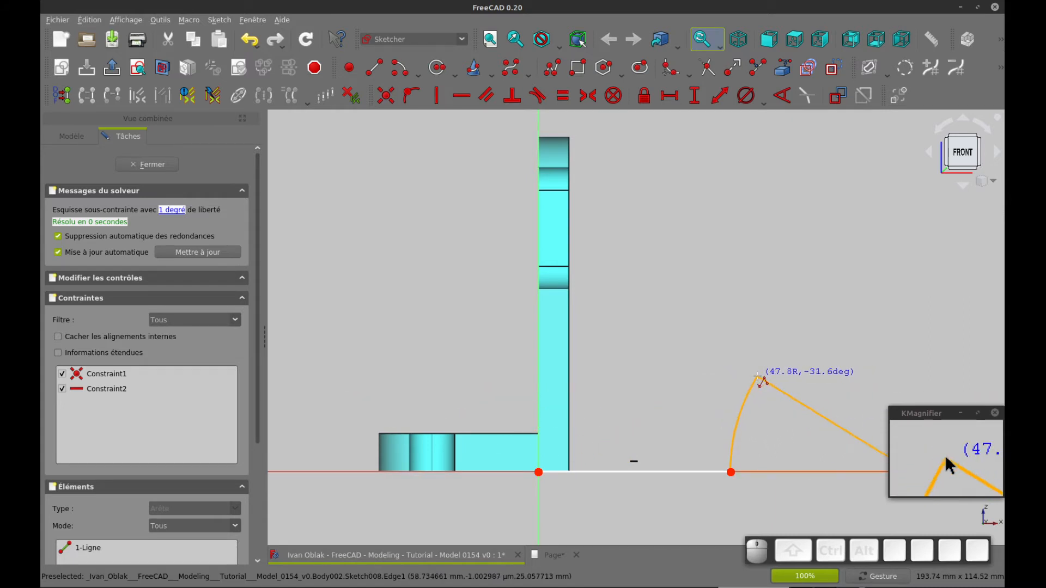
key(m)
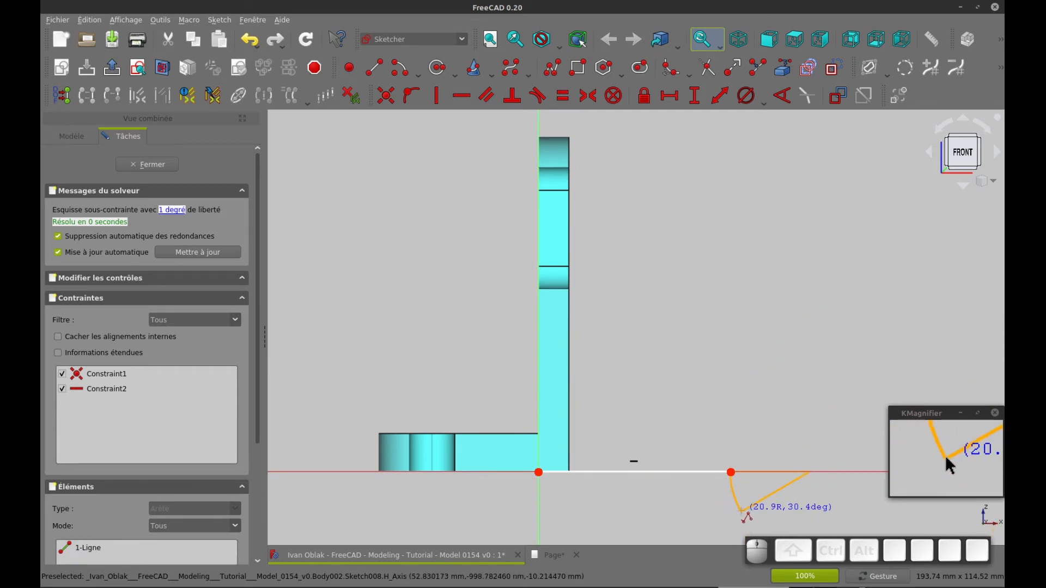
key(m)
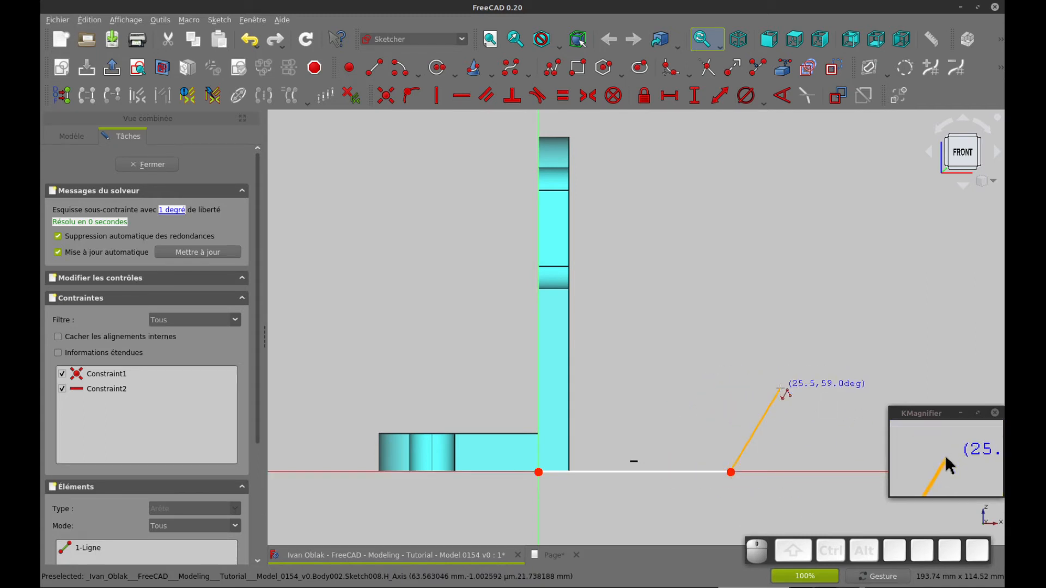
key(m)
key(m)
key(m)
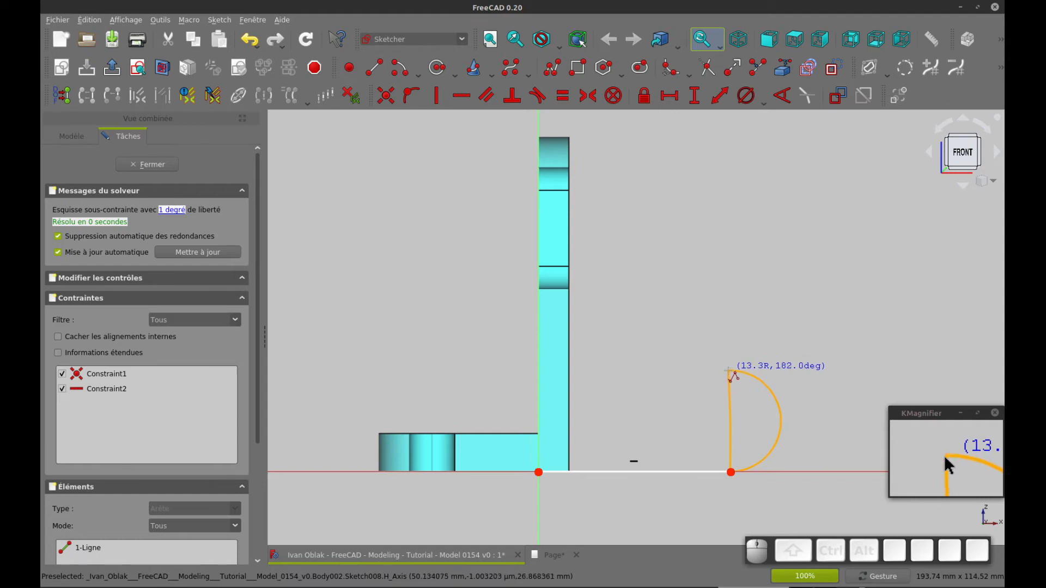
click(735, 358)
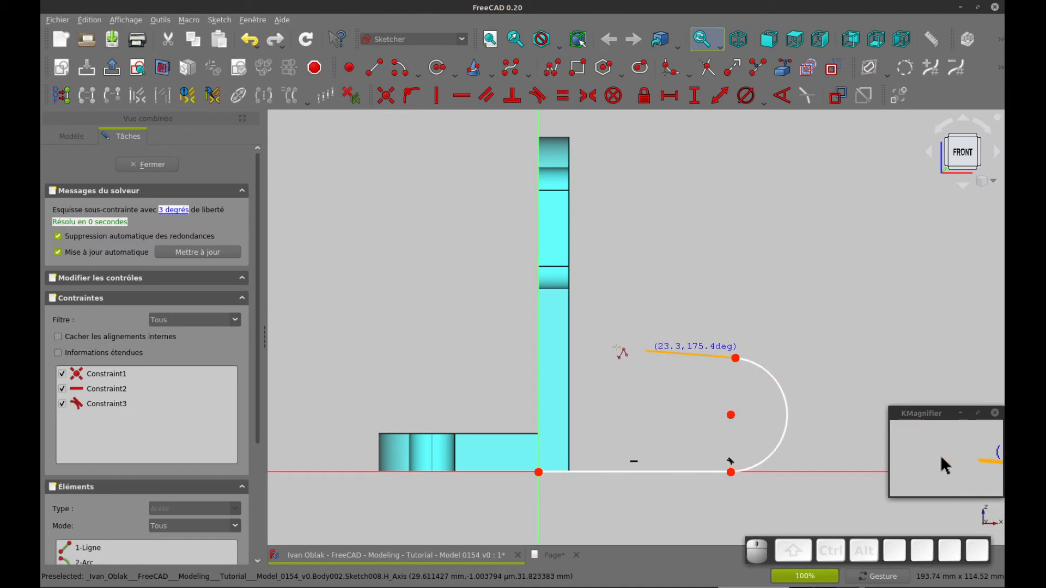
- Close the lug profile with an upper line to the vertical axis and an edge down to the origin, and constrain the upper line horizontal
click(540, 342)
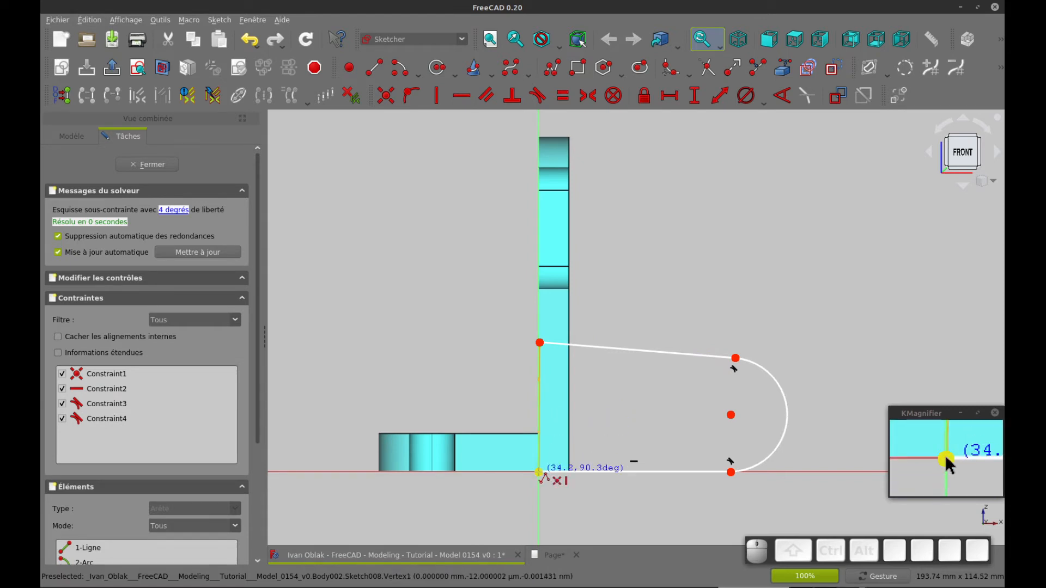
click(538, 472)
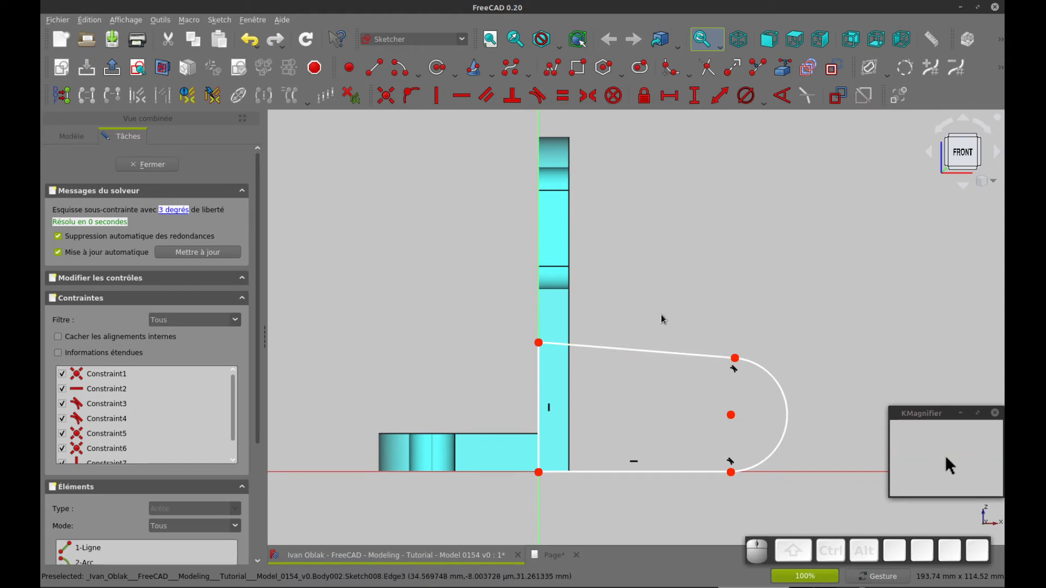
click(636, 349)
key(h)
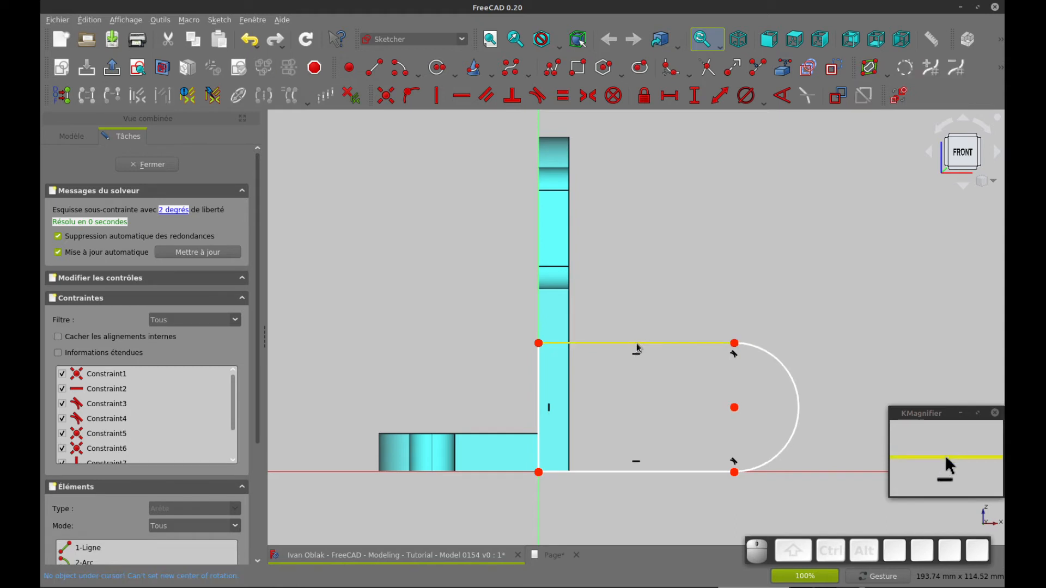
- Move the profile's upper corner and rounded end to test the sketch's remaining degrees of freedom
mouse_move(539, 344)
mouse_down()
mouse_move(595, 313)
mouse_move(560, 365)
mouse_move(615, 334)
mouse_move(646, 334)
mouse_up()
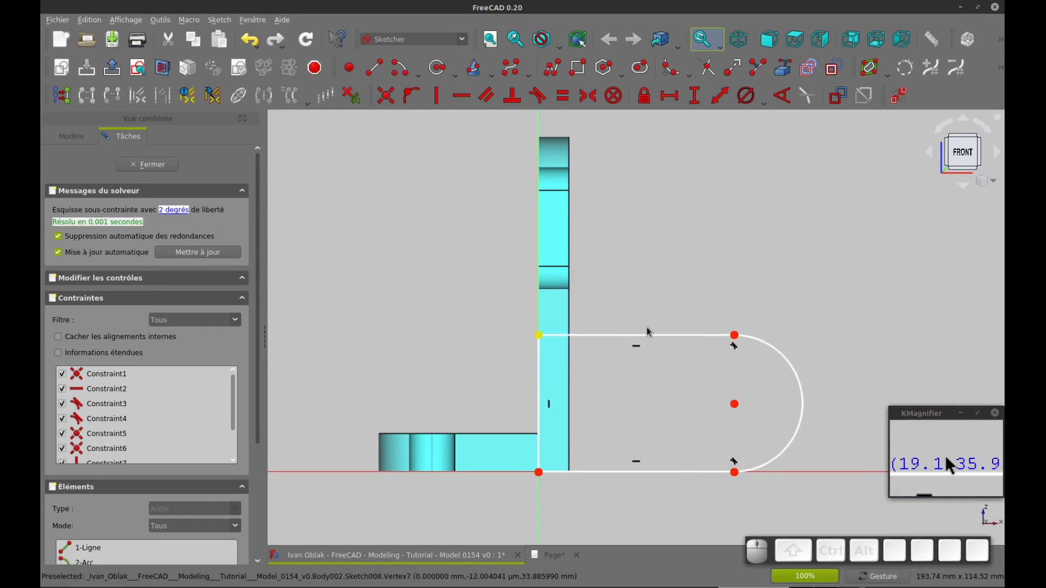
drag(776, 354, 822, 329)
drag(763, 293, 720, 330)
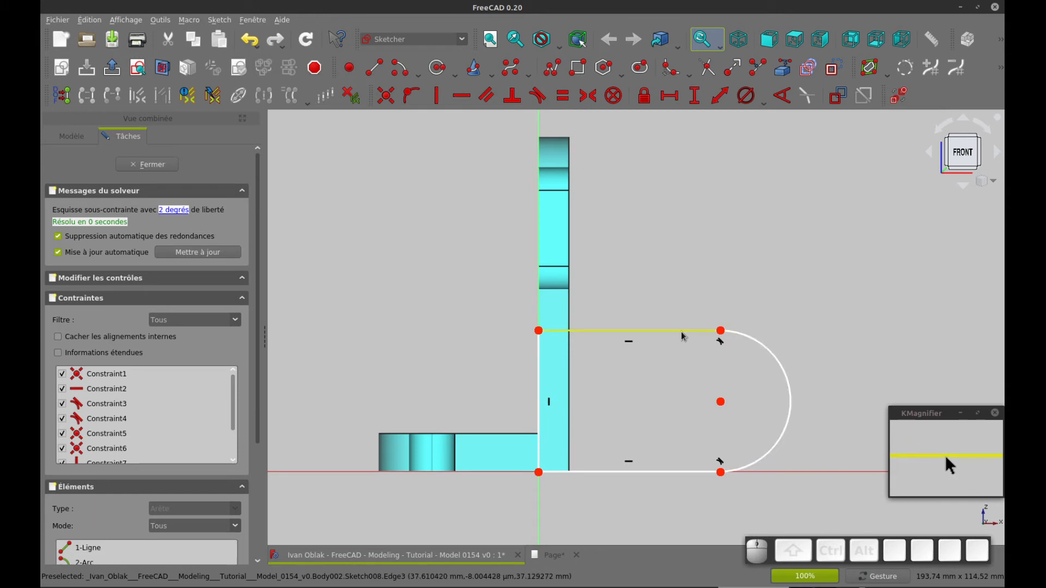
- Check the lug's end radius on the drawing page and apply a radius constraint to the profile's arc
click(749, 337)
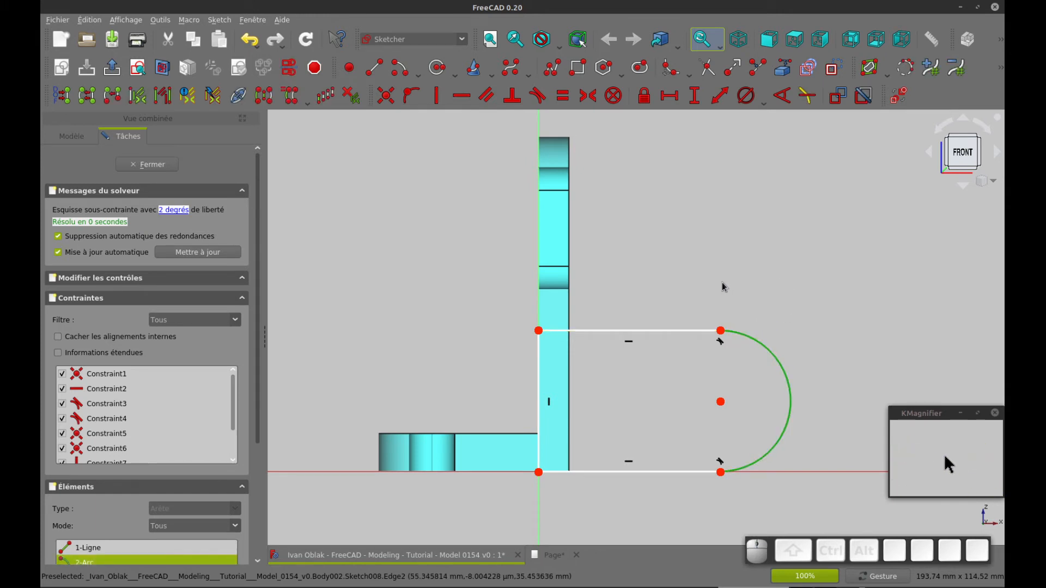
key(ctrl+Tab)
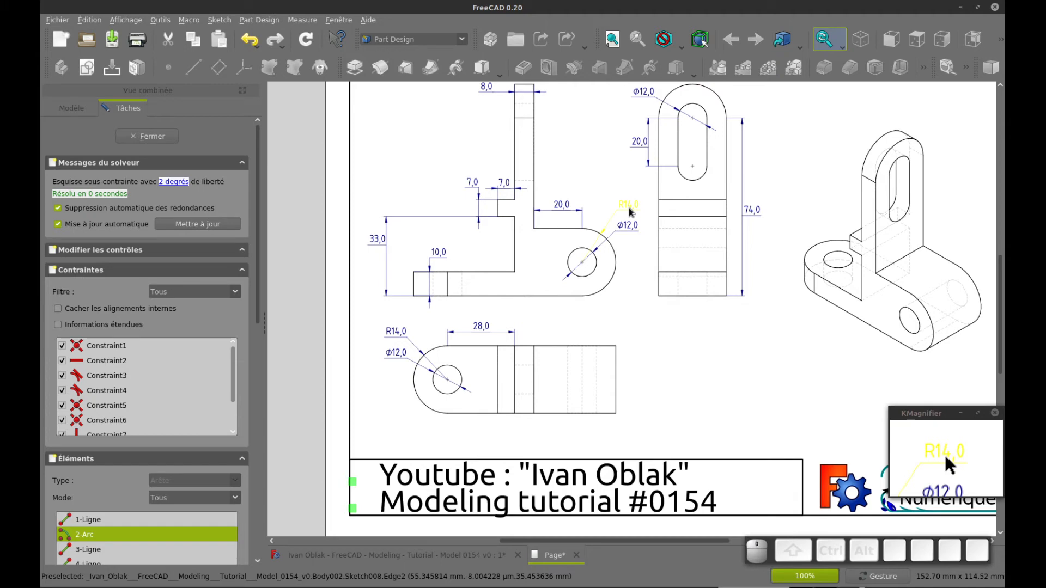
key(ctrl+Tab)
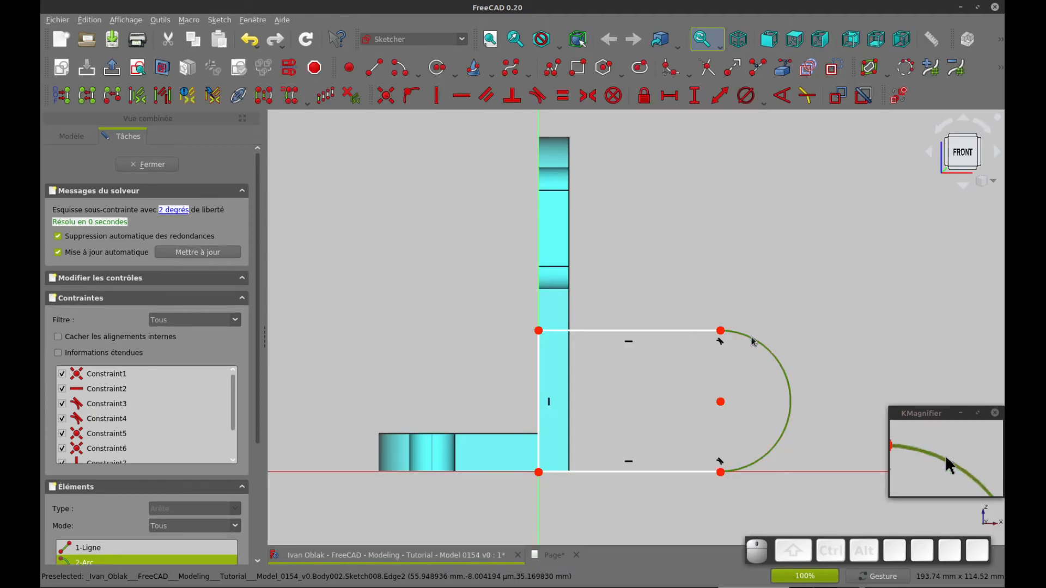
click(765, 99)
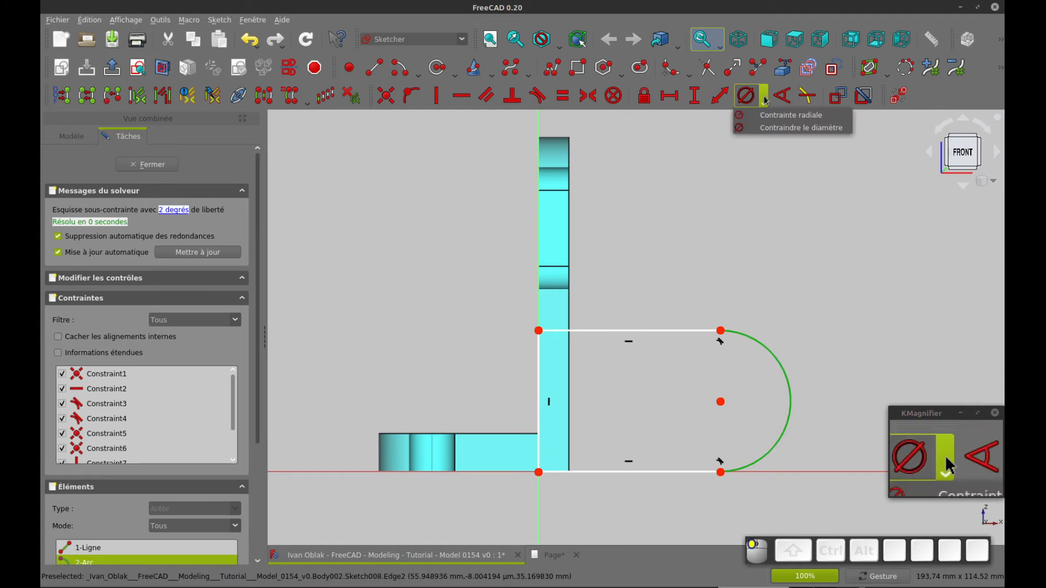
click(773, 115)
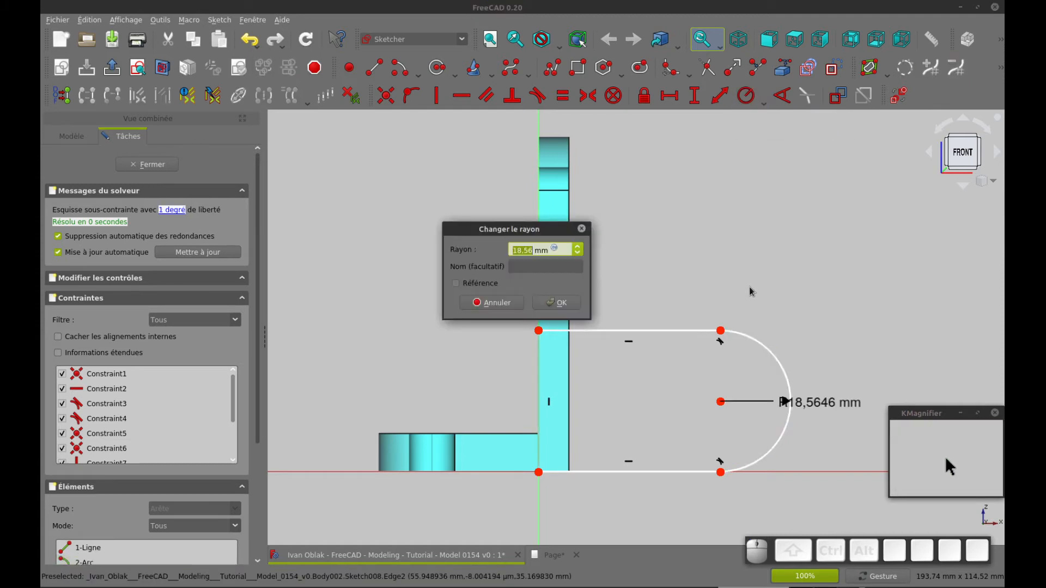
- Link the arc's radius to the formula Sketch006.Constraints.R and place the radius dimension outside the lug's rounded end
click(555, 249)
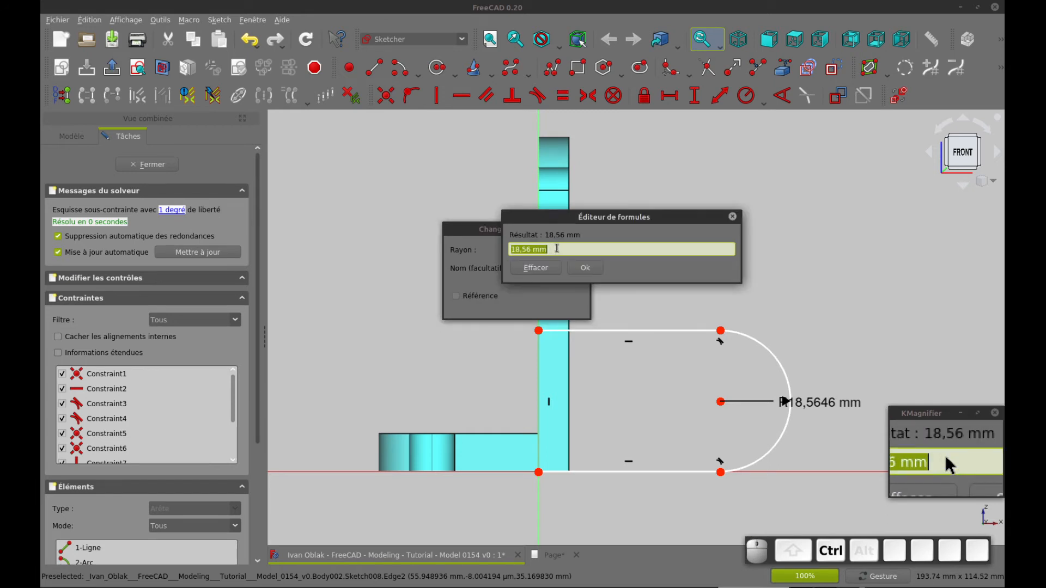
text(Sketch006.Constraints.d)
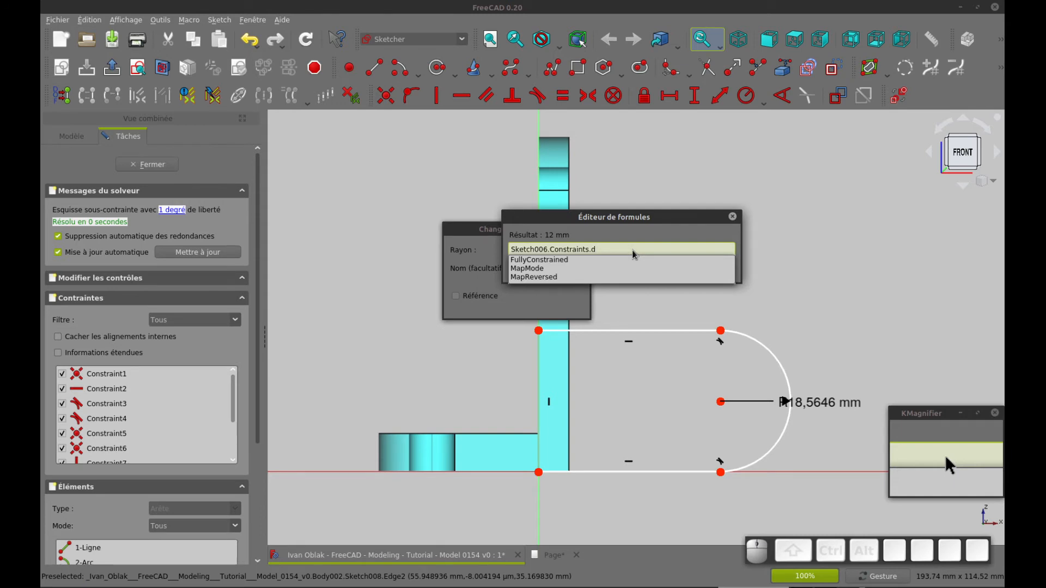
key(BackSpace)
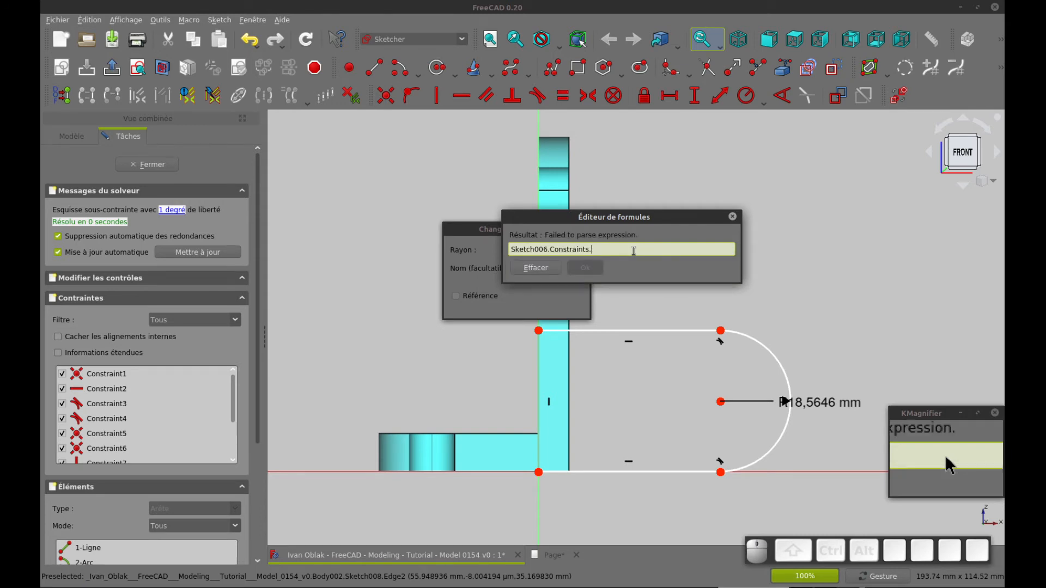
text(R)
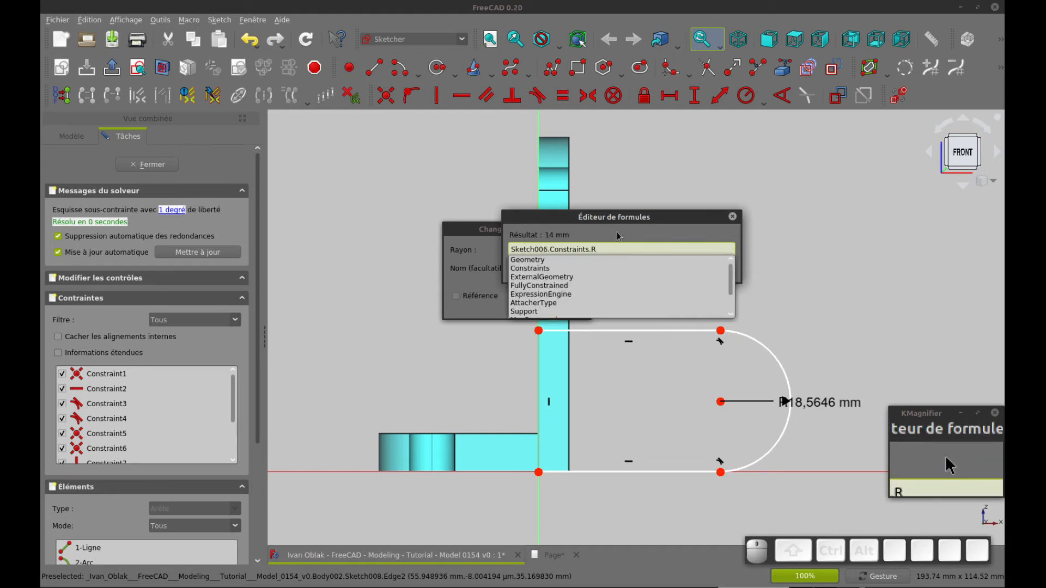
key(Return)
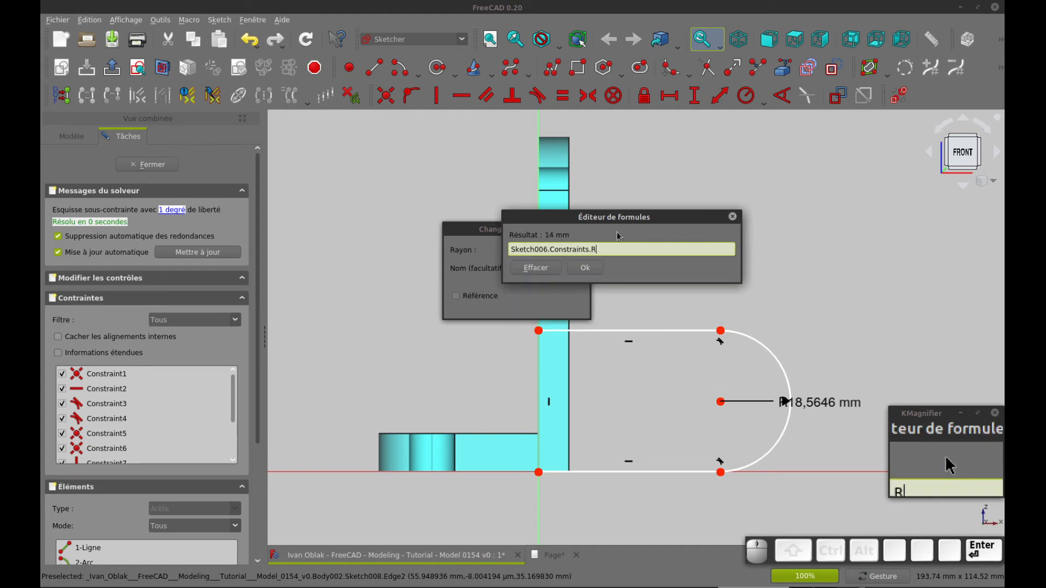
click(585, 268)
click(556, 303)
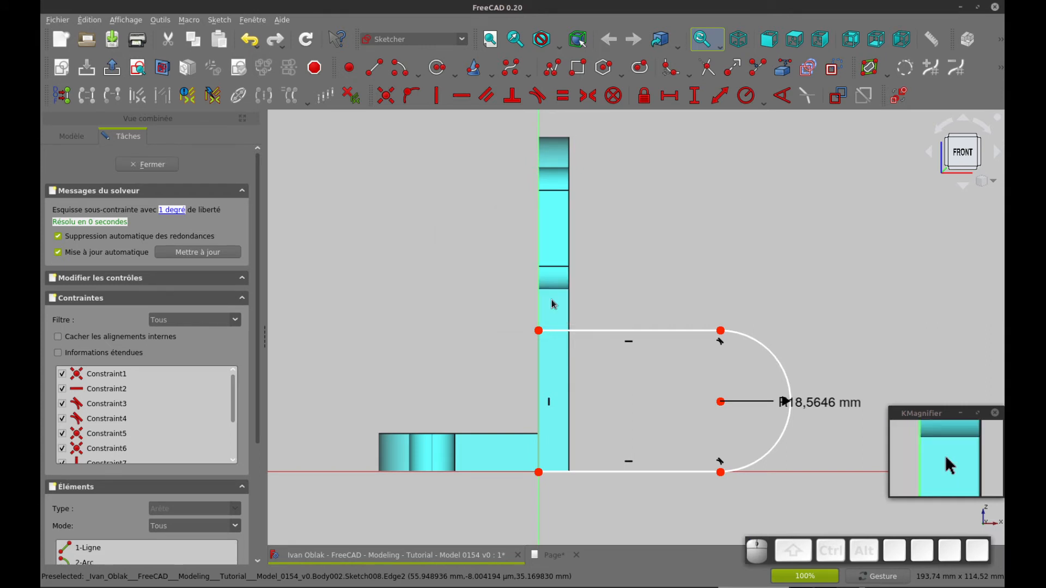
drag(795, 423, 802, 360)
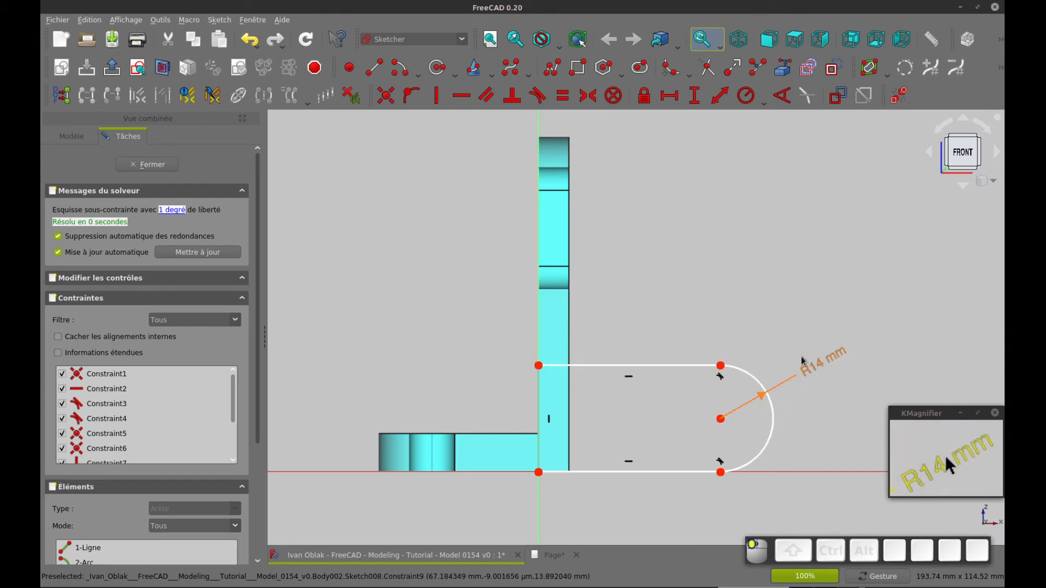
- Check the lug's length on the drawing page and constrain the profile's upper line to a horizontal length of 8+20 mm
click(620, 365)
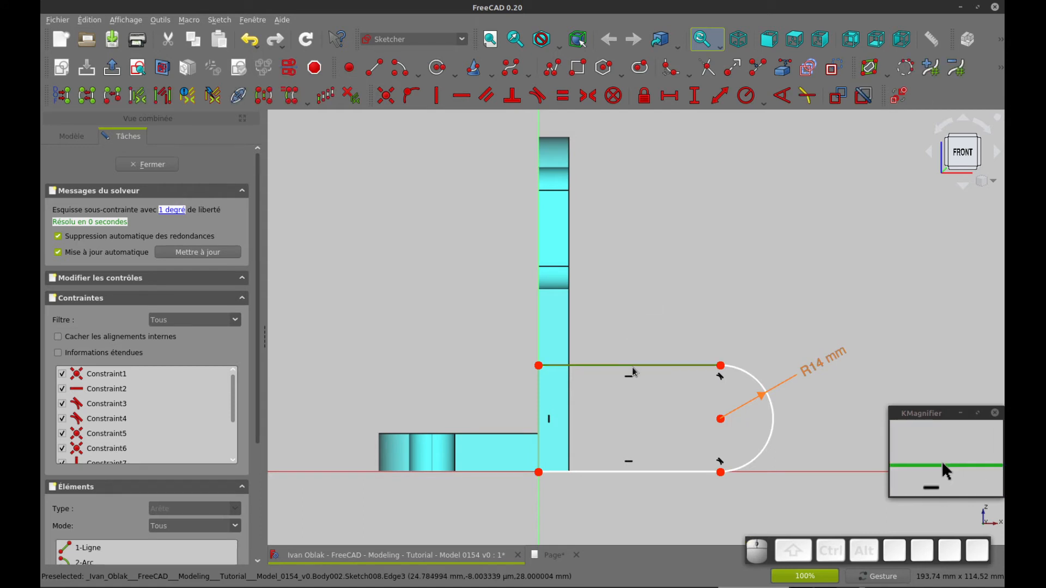
key(ctrl+Tab)
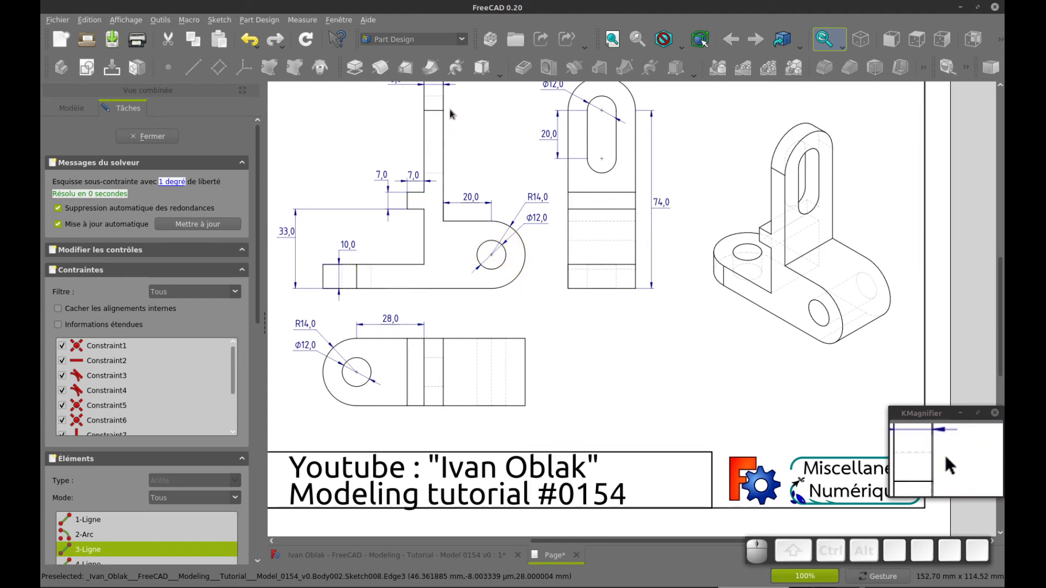
drag(472, 141, 501, 208)
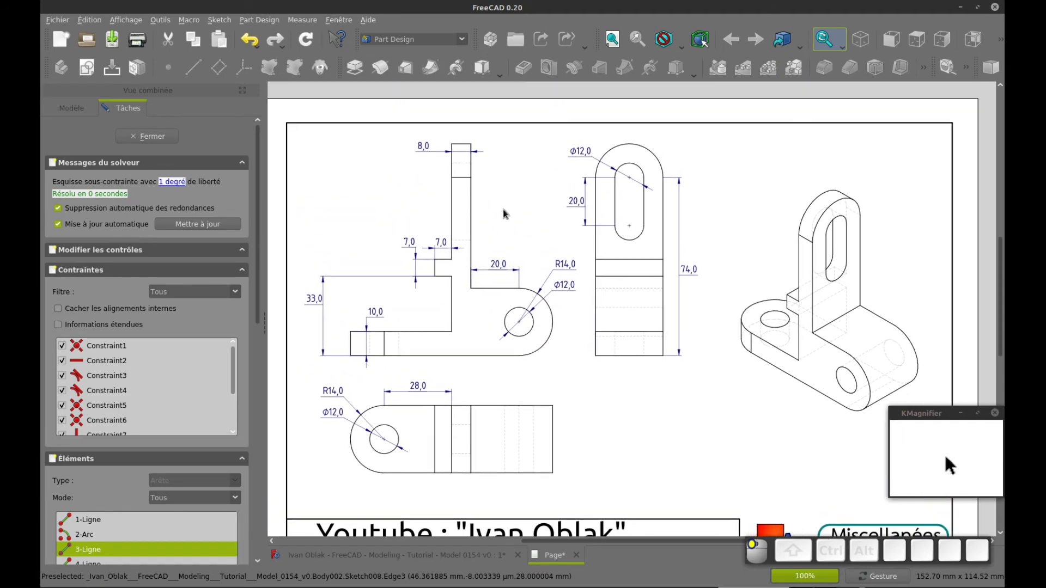
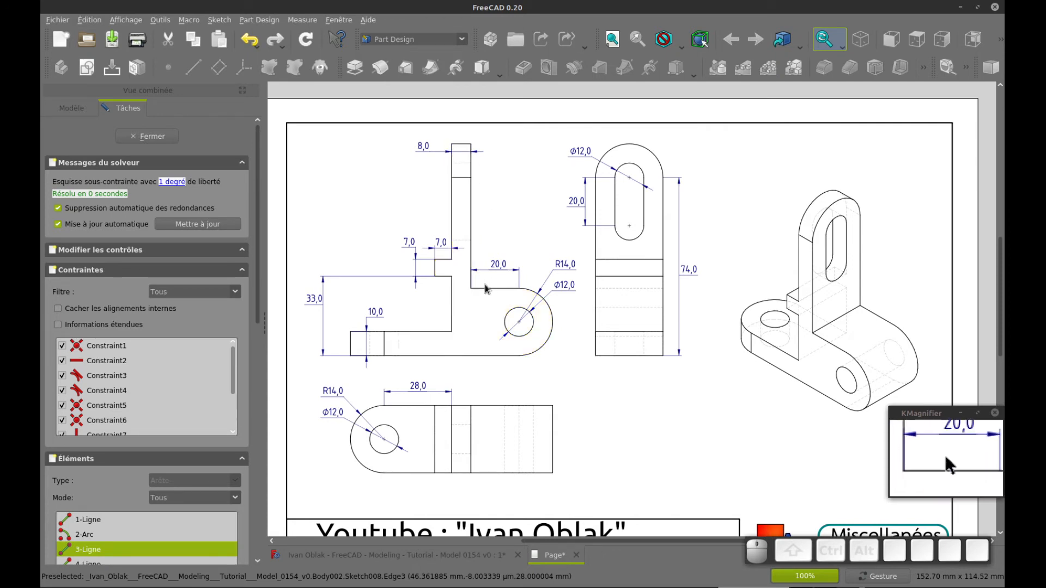
key(ctrl+Tab)
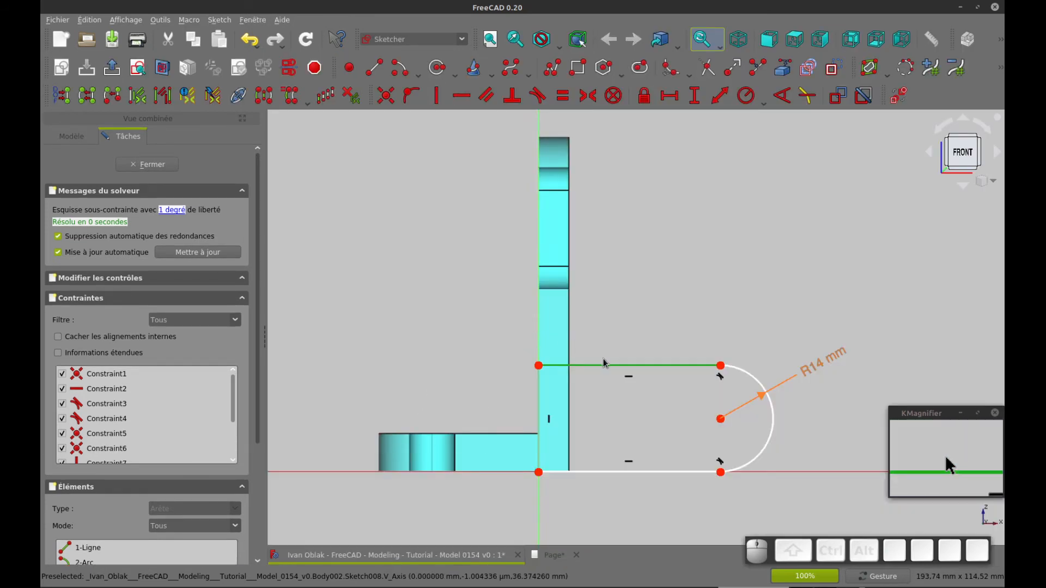
click(670, 96)
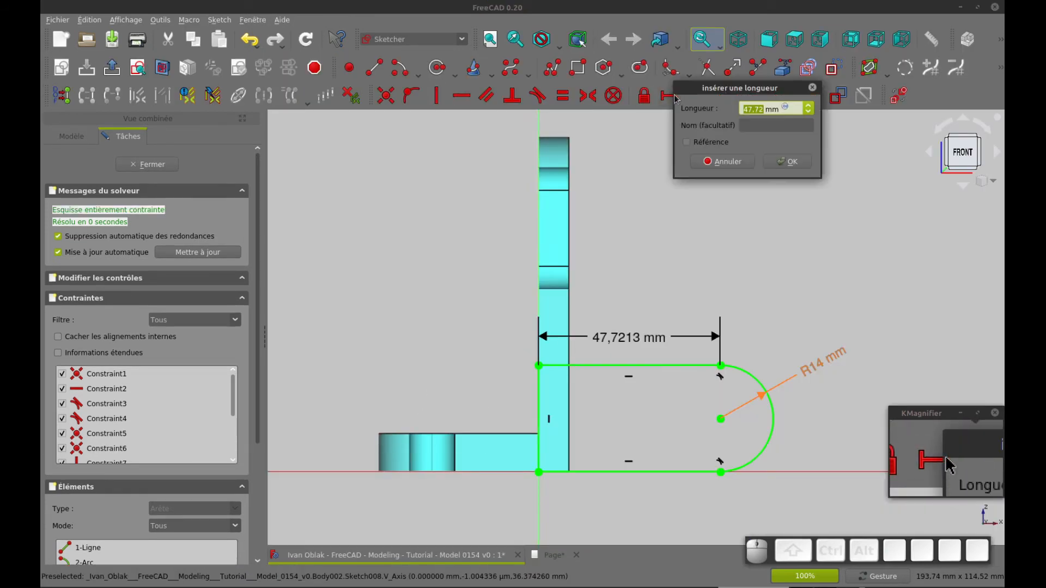
text(8+20)
key(Return)
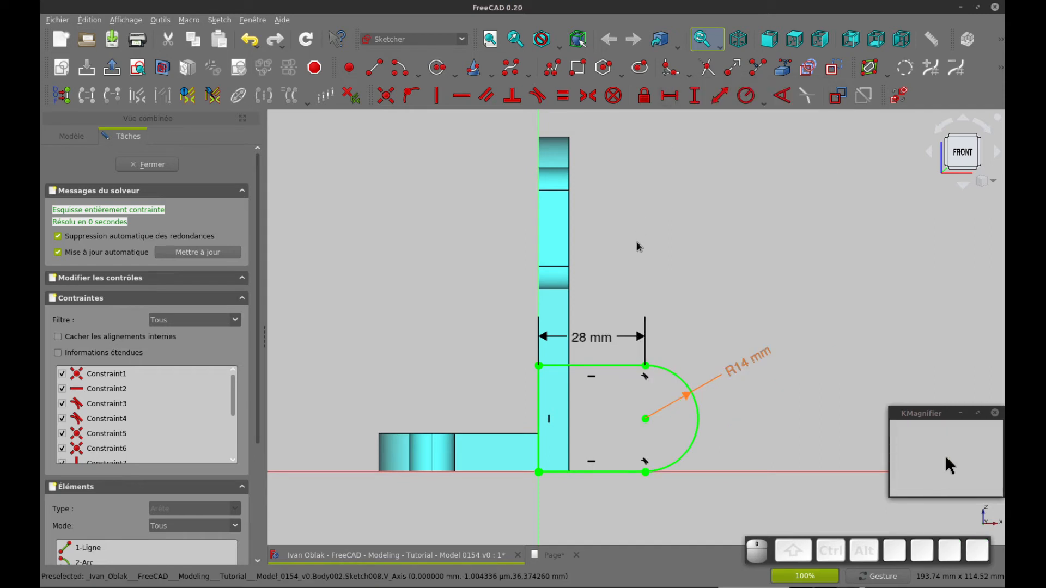
- Close the lug sketch and start a Pad of its profile, inspecting the preview from several sides
click(147, 164)
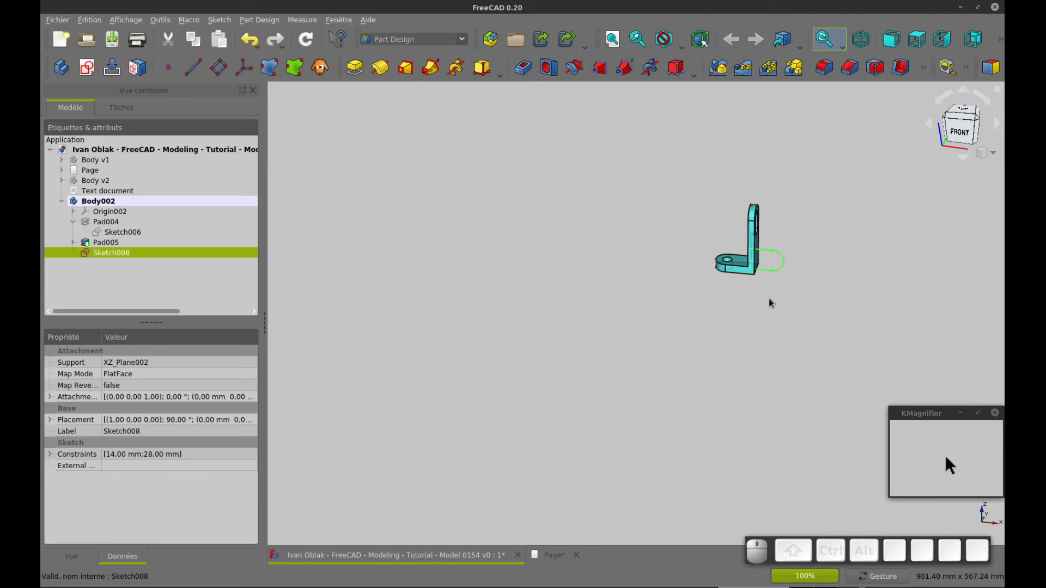
key(0)
key(v)
key(f)
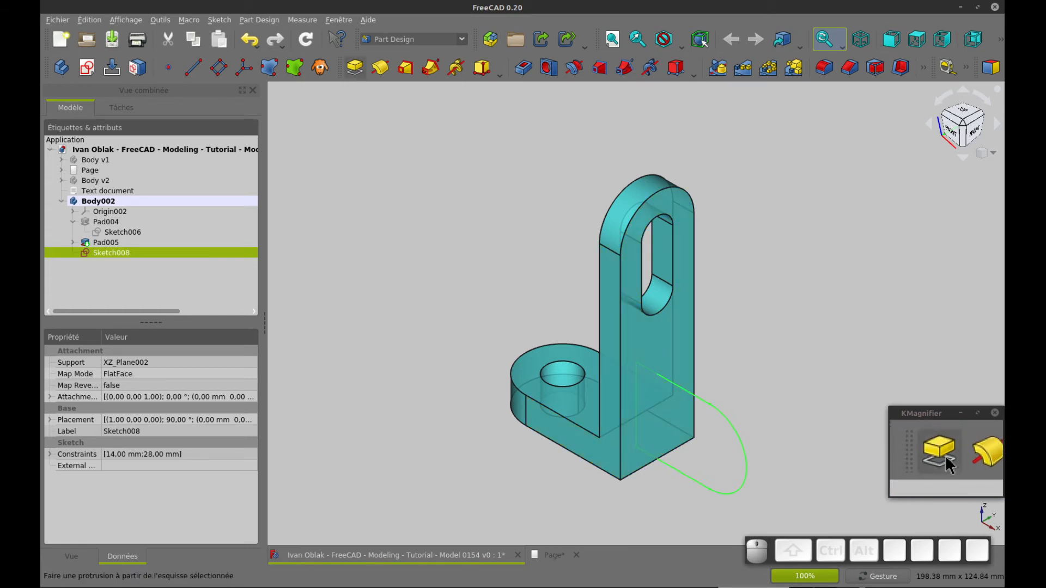
click(355, 68)
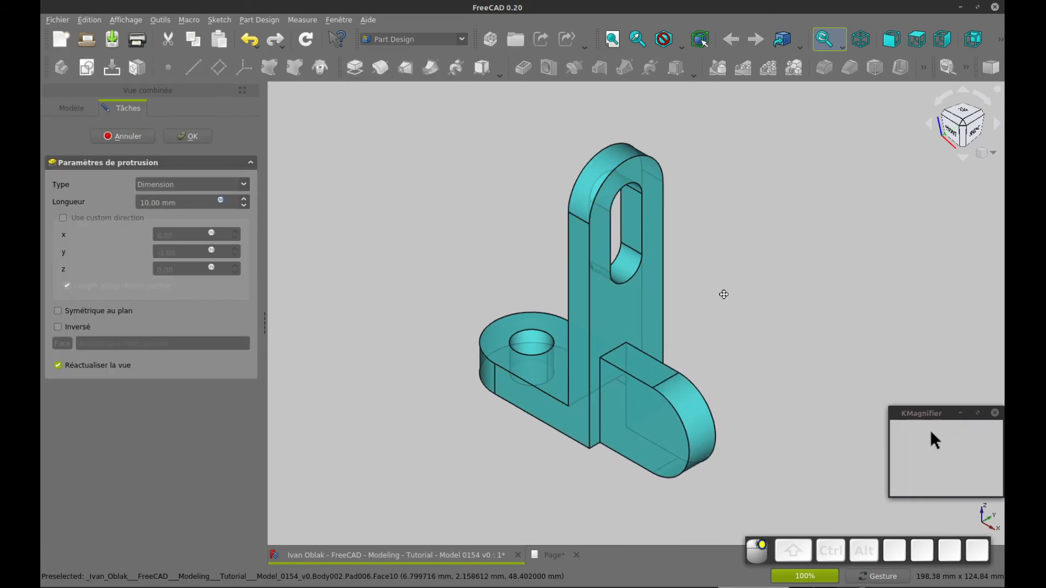
drag(767, 370, 654, 366)
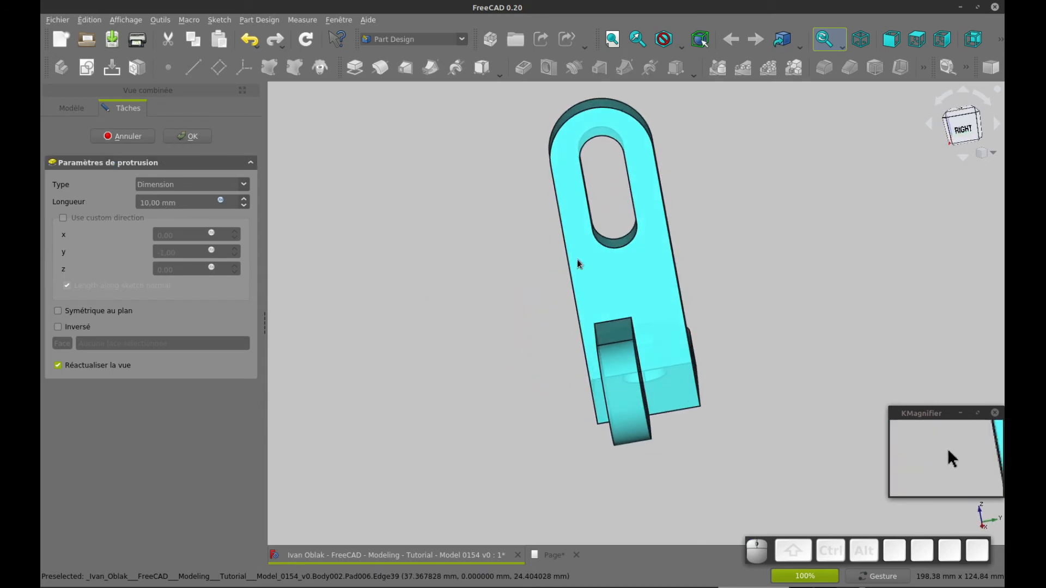
drag(618, 187, 594, 217)
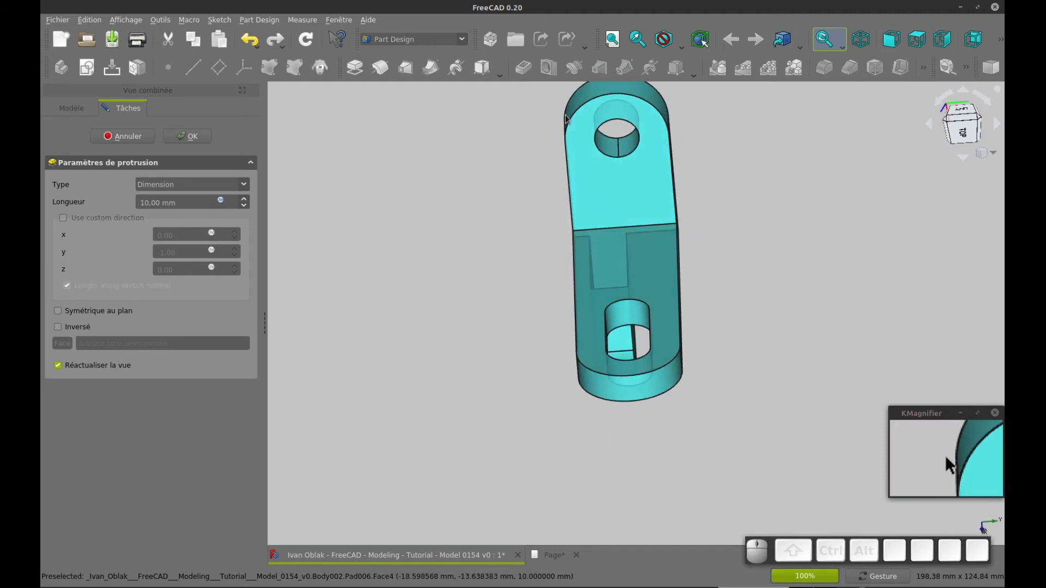
key(3)
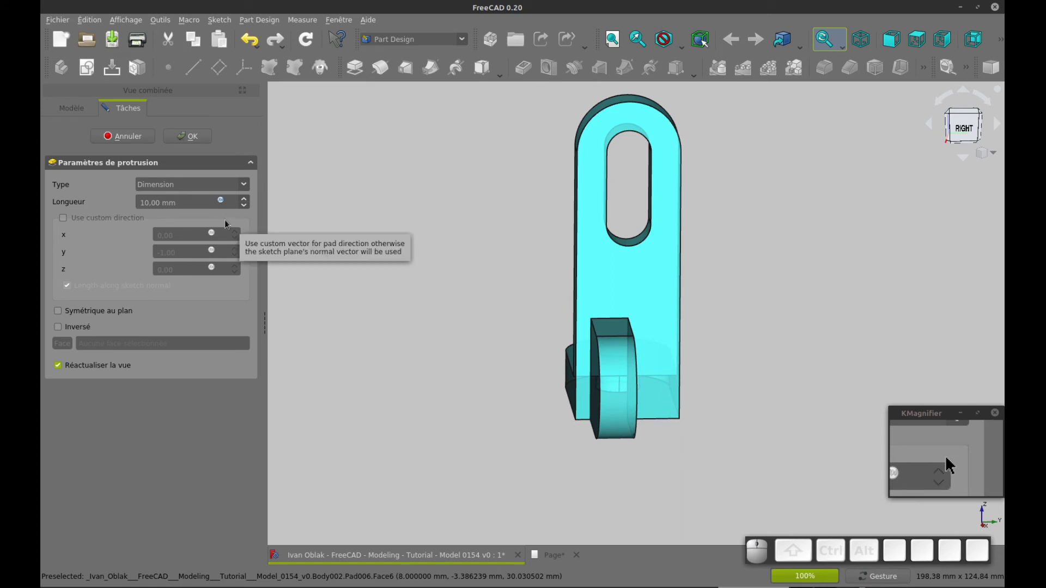
- Link the pad's length to the formula Sketch006.Constraints.R and inspect the extruded lug against the upright's width
click(182, 202)
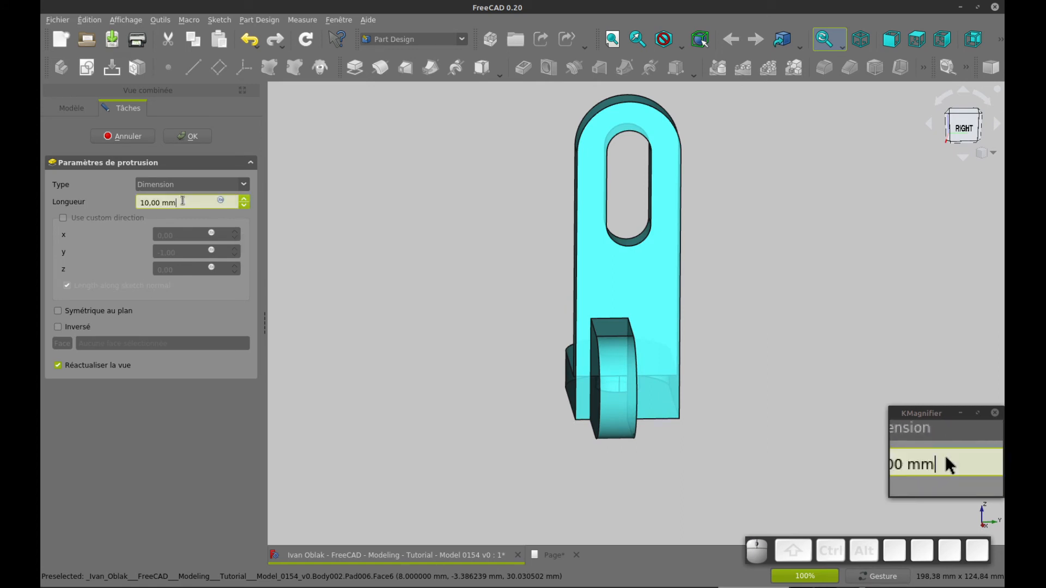
click(220, 200)
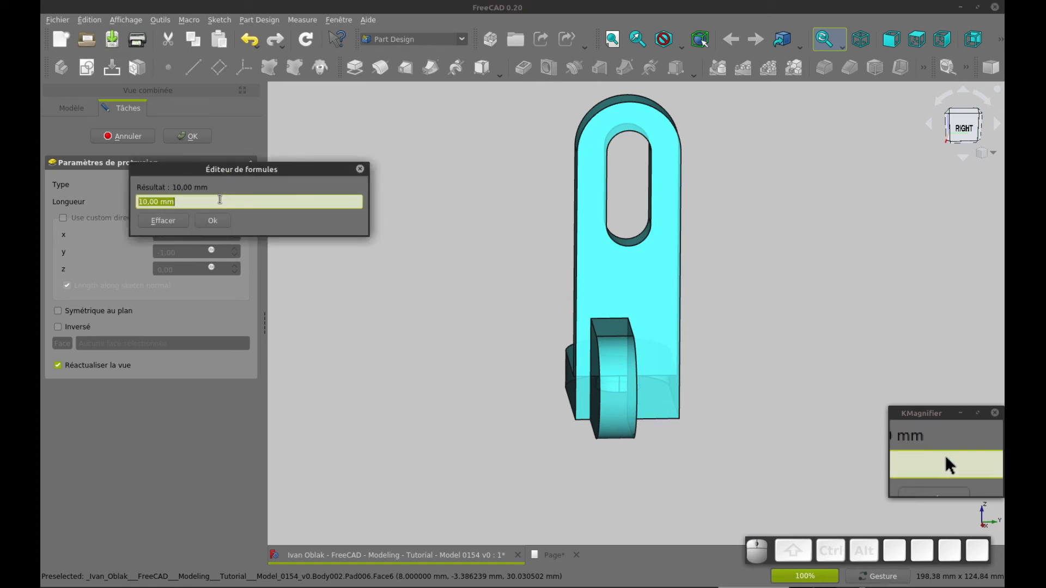
drag(240, 173, 397, 240)
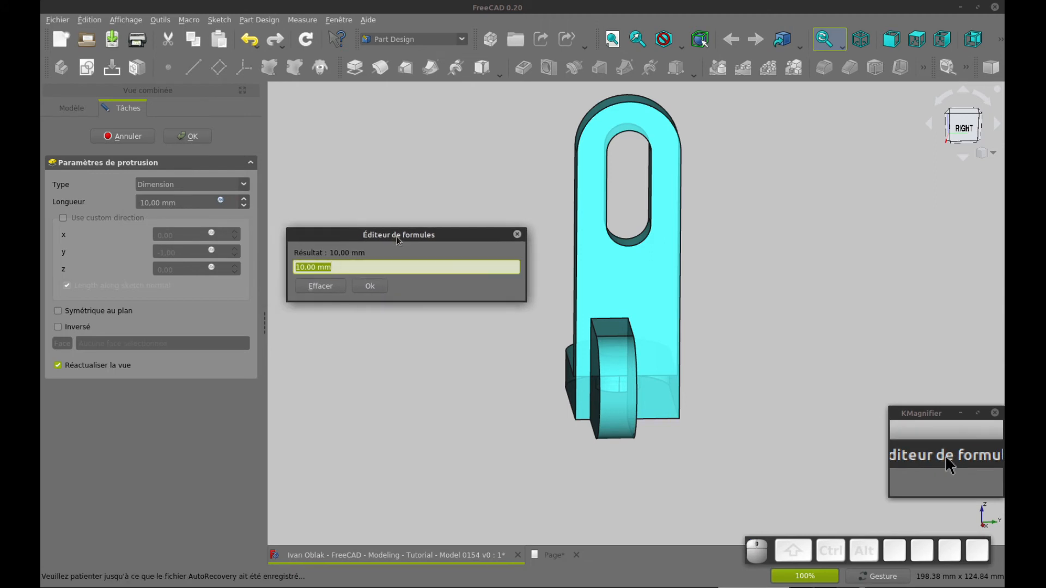
text(Sketch006.Constraints.d)
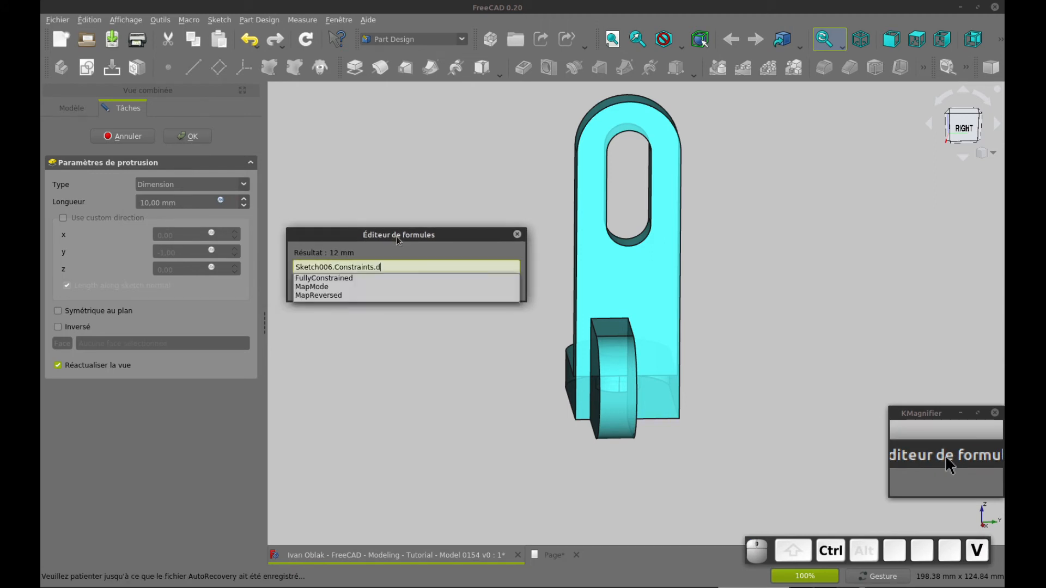
key(BackSpace)
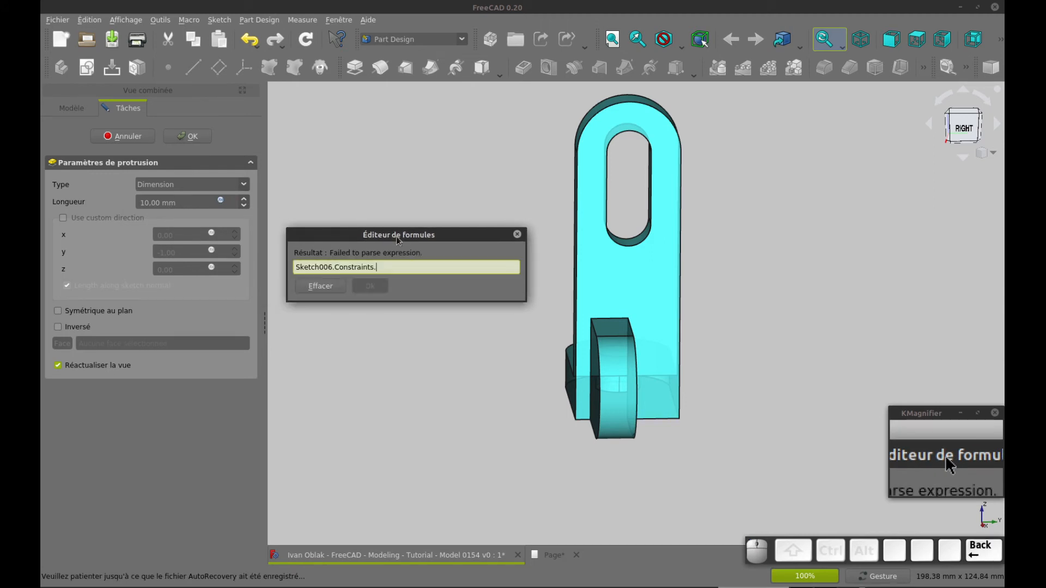
text(R)
key(Escape)
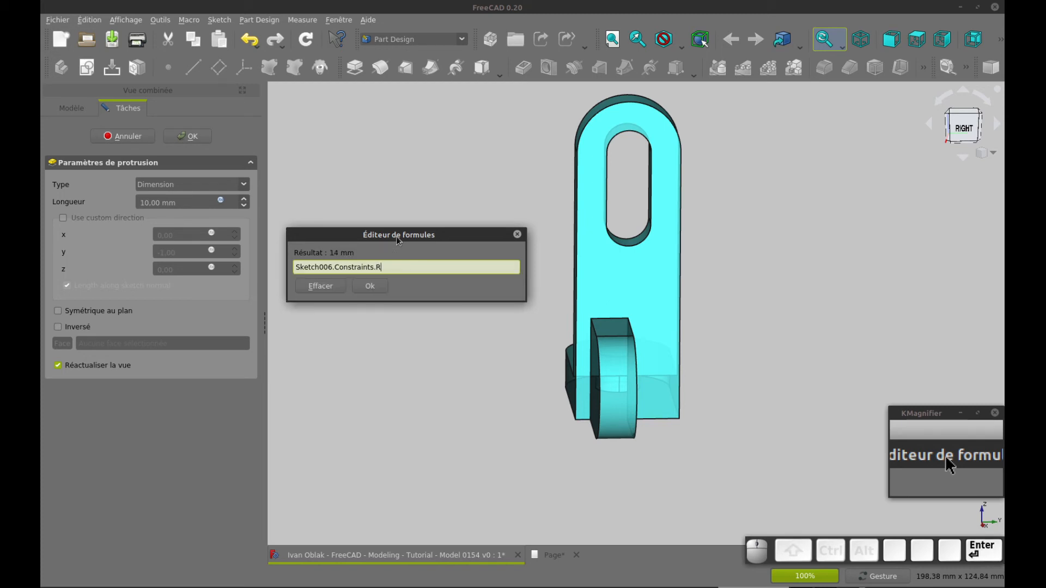
click(380, 285)
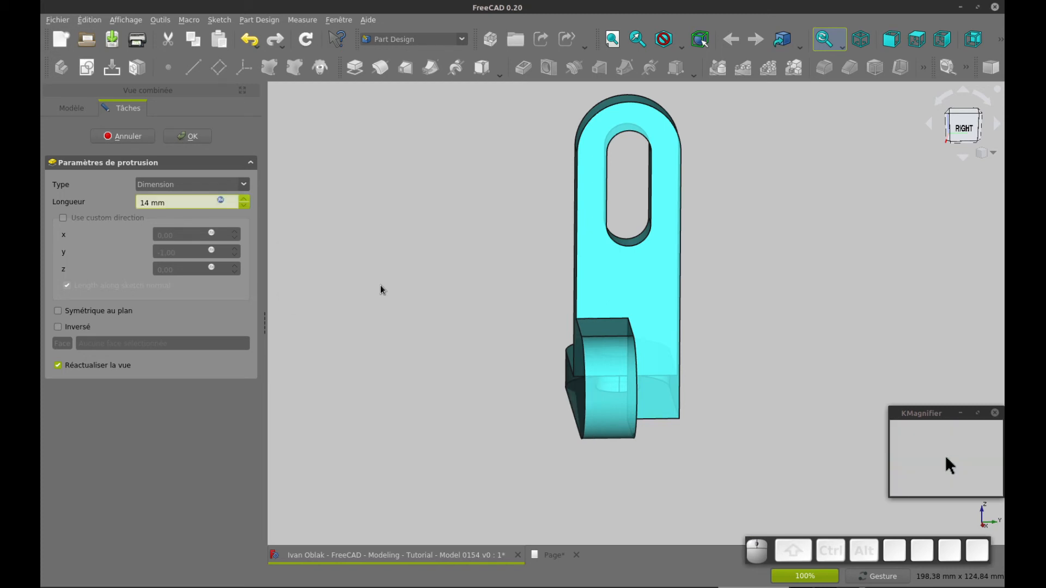
drag(826, 354, 843, 276)
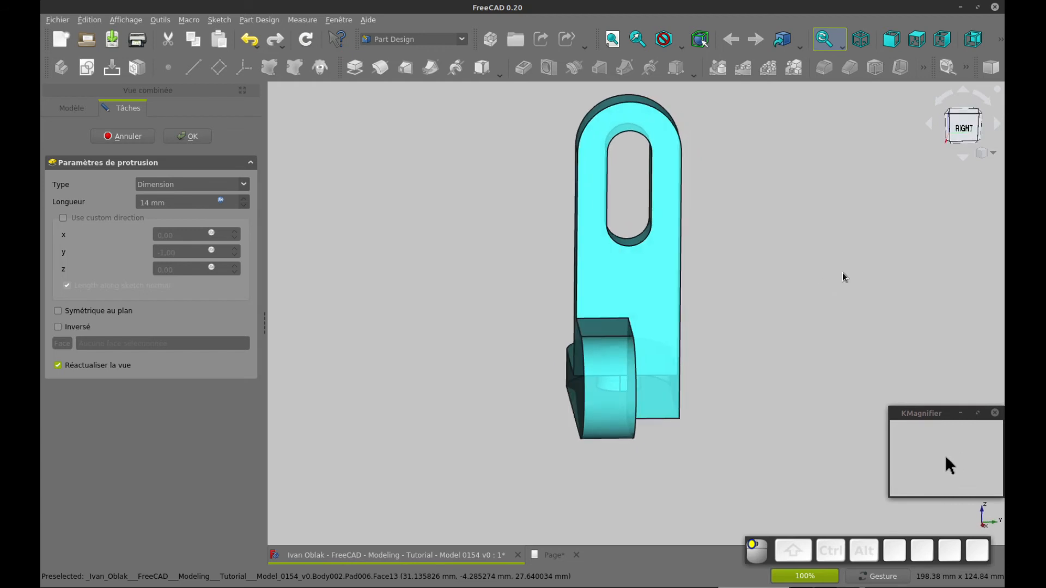
drag(532, 292, 737, 220)
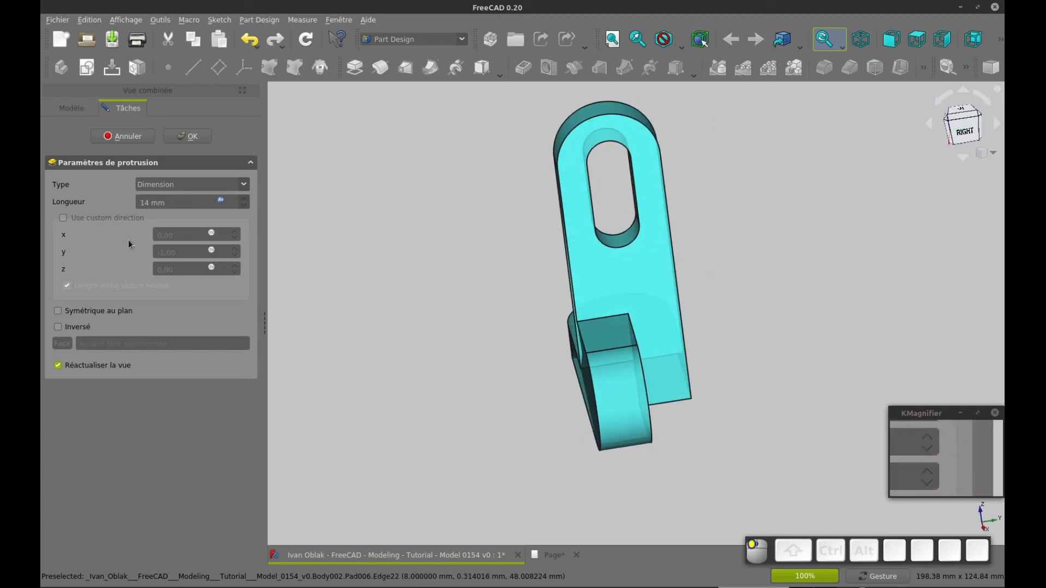
- Change the pad's length formula to 2*Sketch006.Constraints.R
click(221, 201)
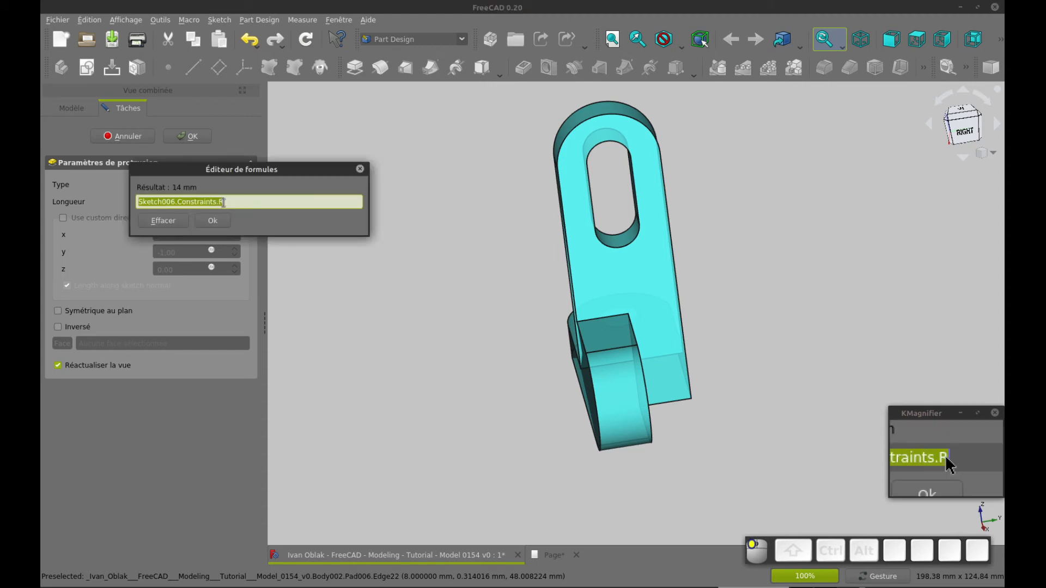
click(223, 202)
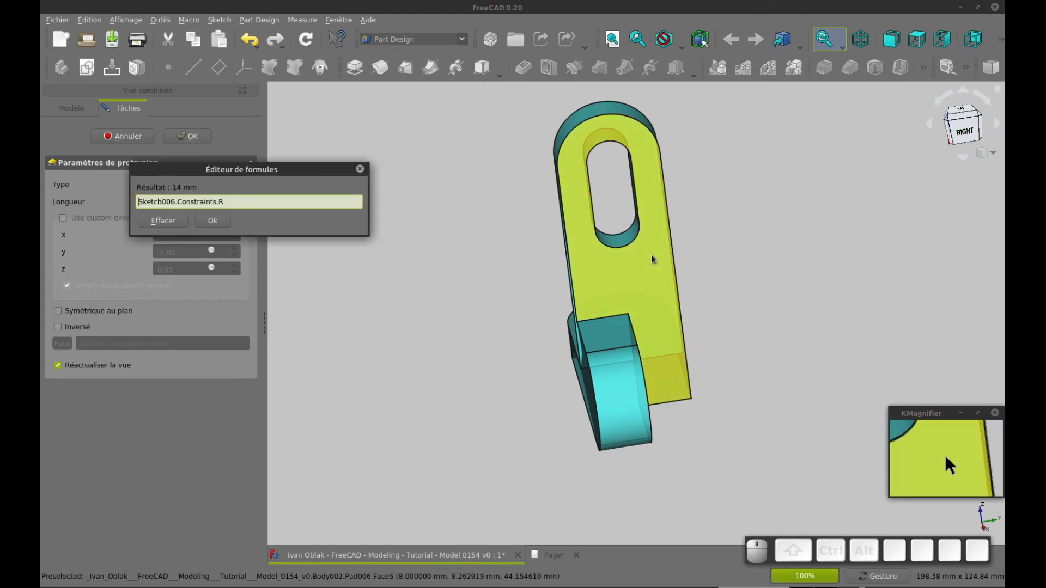
text(2*)
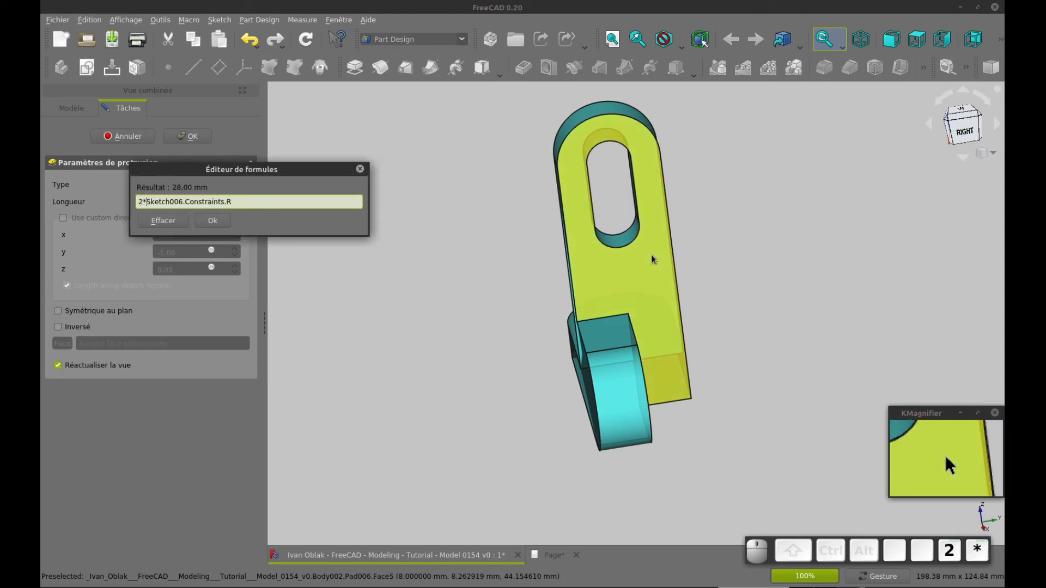
key(Return)
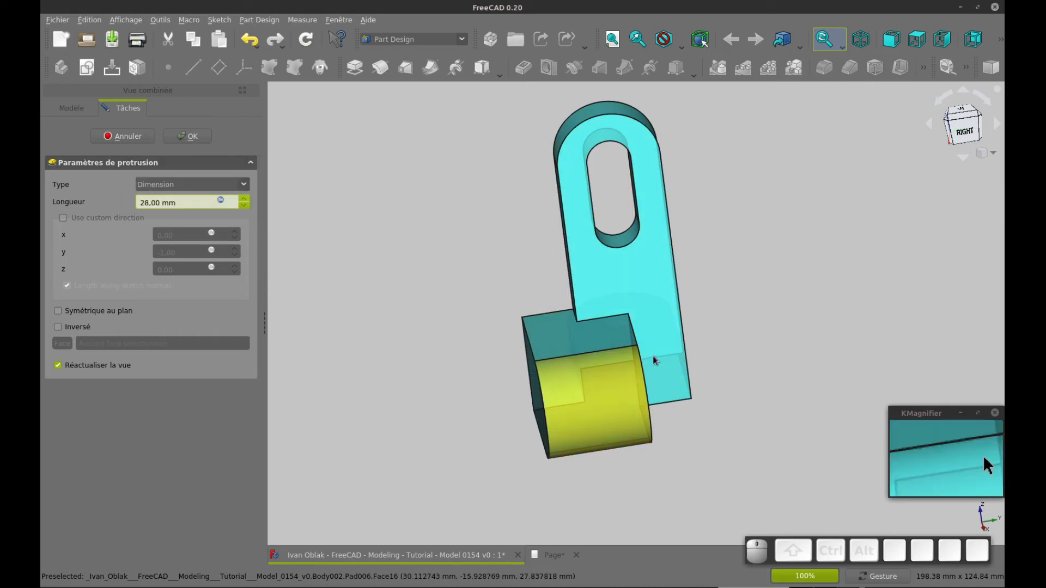
drag(813, 289, 754, 306)
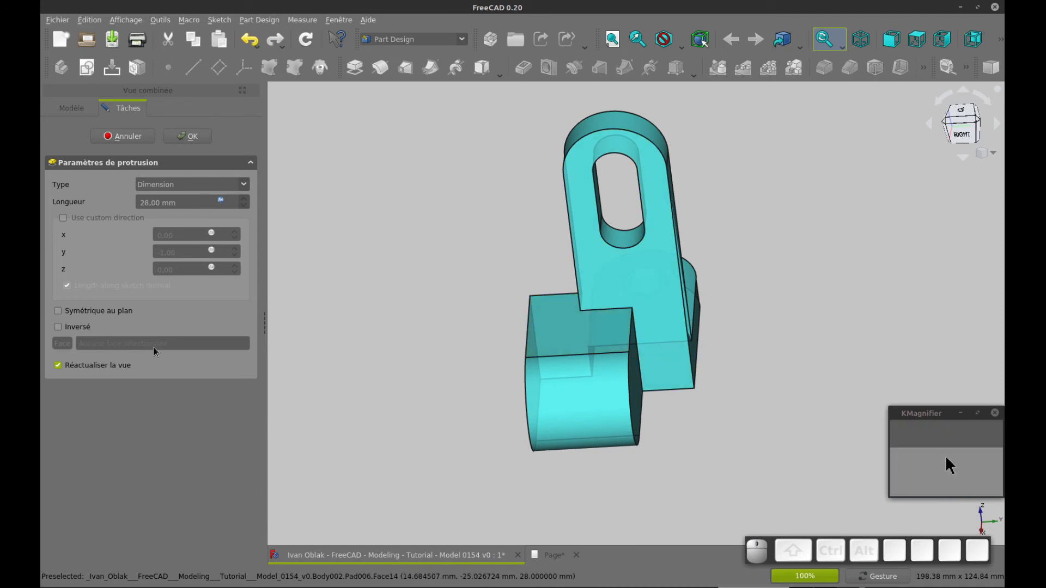
- Make the pad symmetric to the sketch plane, inspect the lug from several sides and accept the pad
click(112, 313)
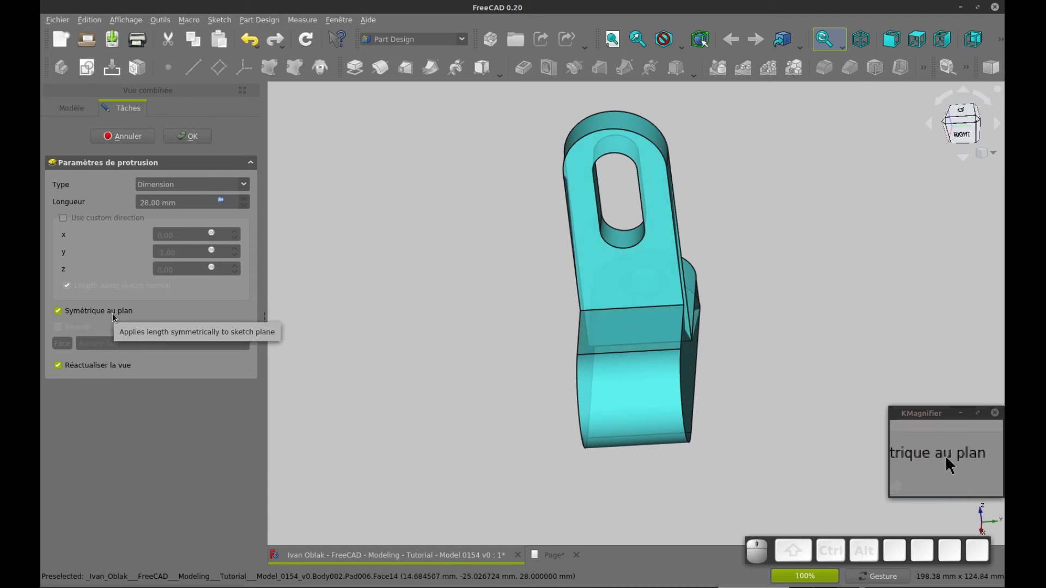
drag(373, 375, 545, 430)
drag(461, 299, 472, 278)
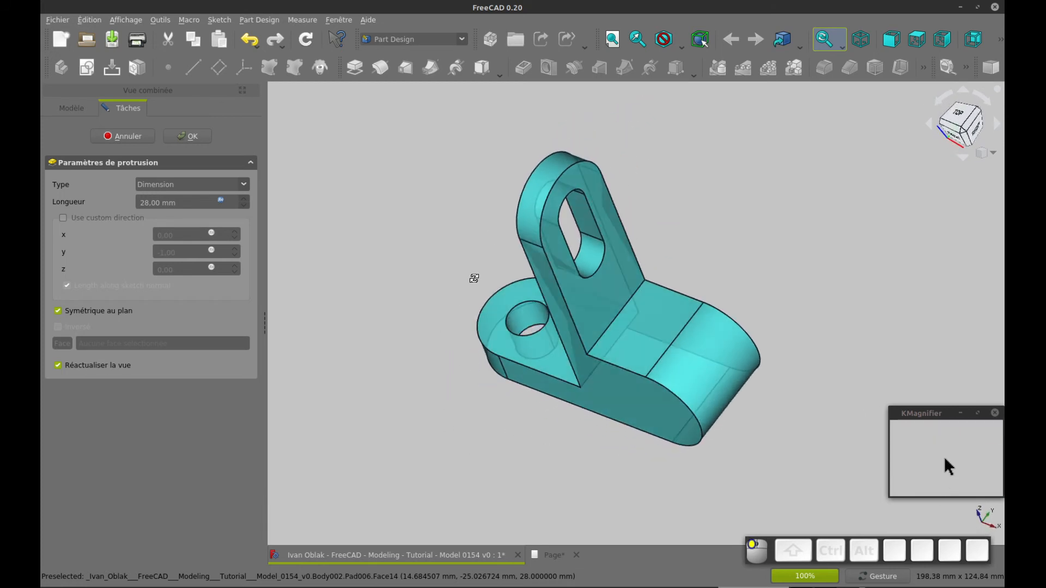
drag(460, 409, 486, 343)
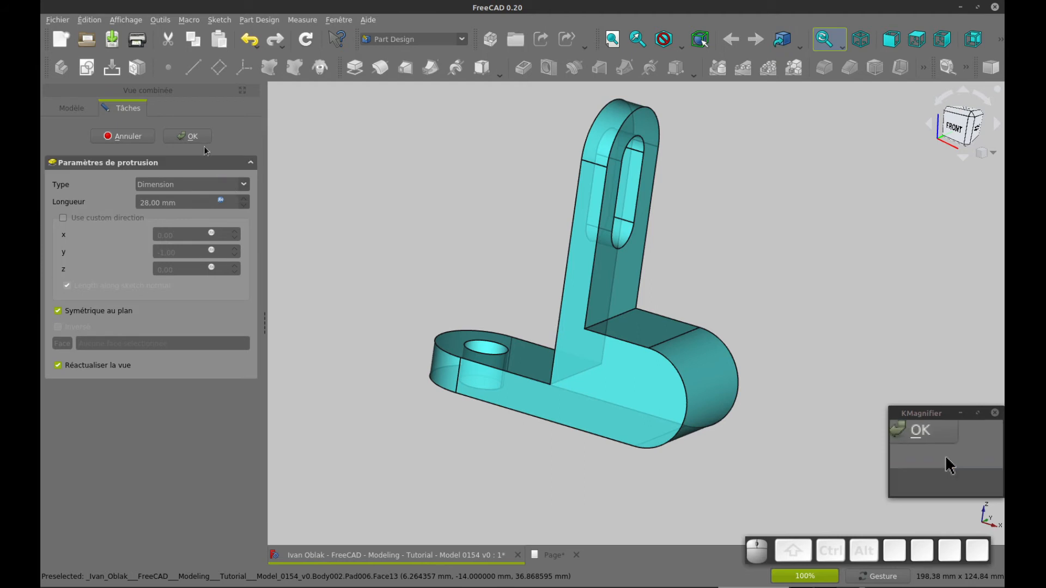
click(192, 137)
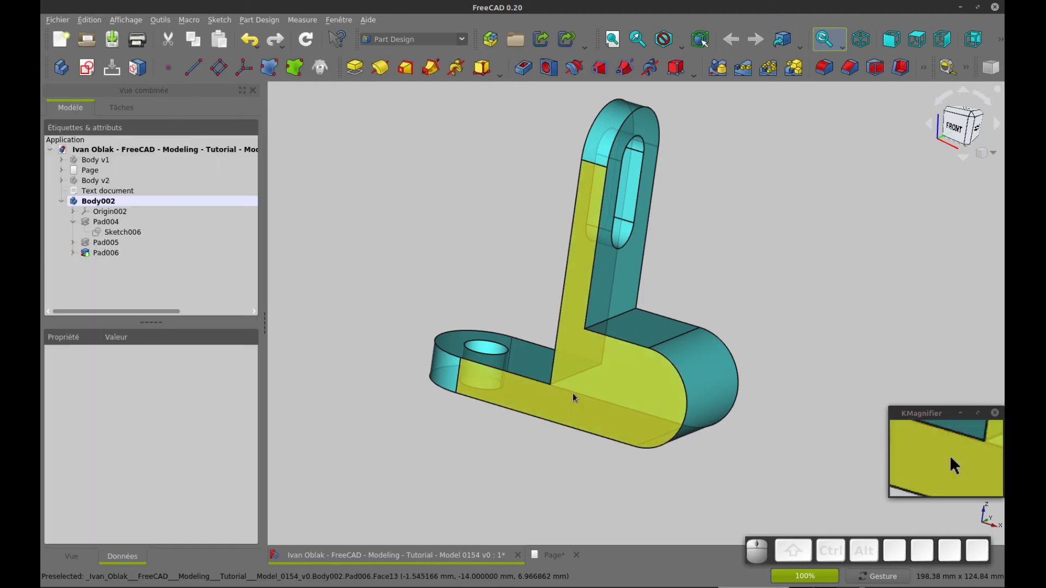
- Check the lug's hole on the drawing page and reopen the lug's profile sketch, Sketch008, for editing
key(ctrl+Tab)
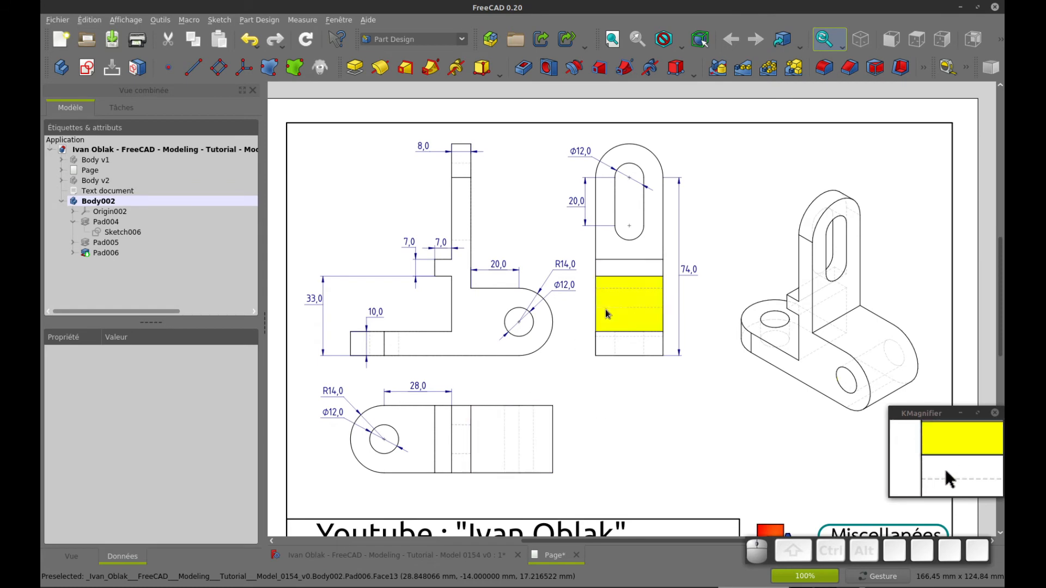
key(ctrl+Tab)
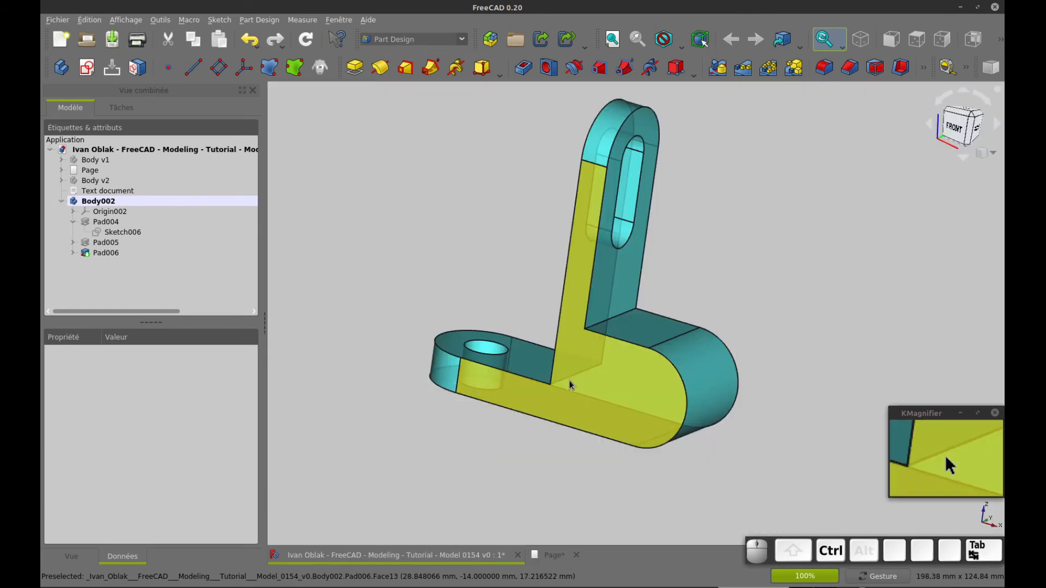
click(73, 254)
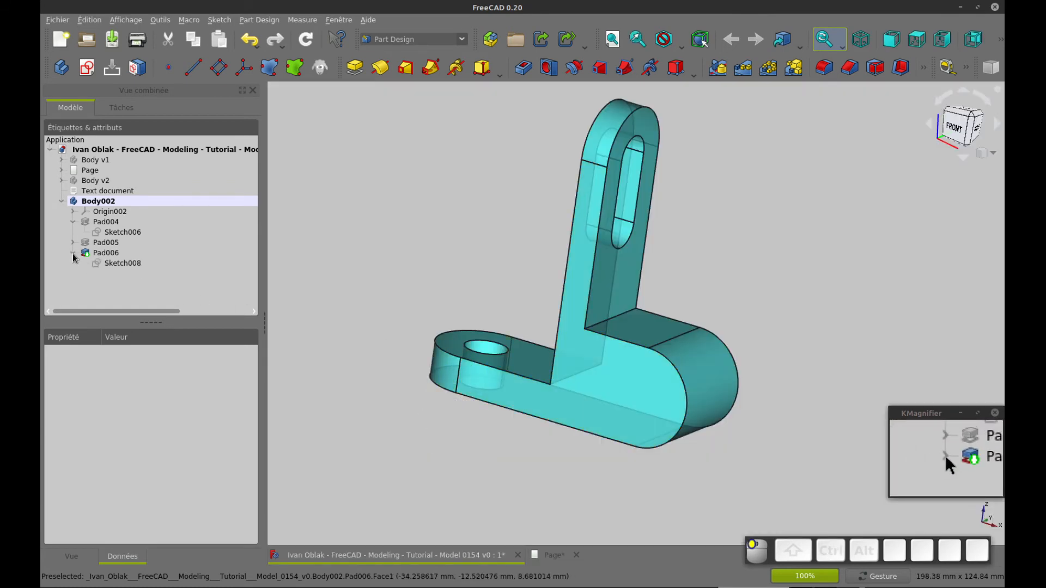
click(114, 263)
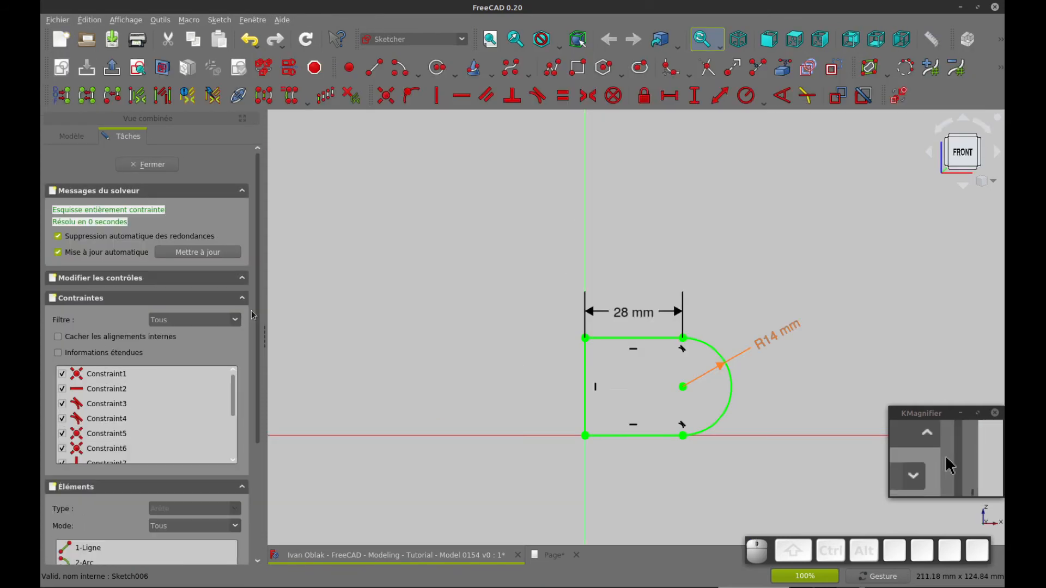
- Sketch a circle of about 9.2 mm radius centred on the centre point of the lug's rounded end
click(437, 68)
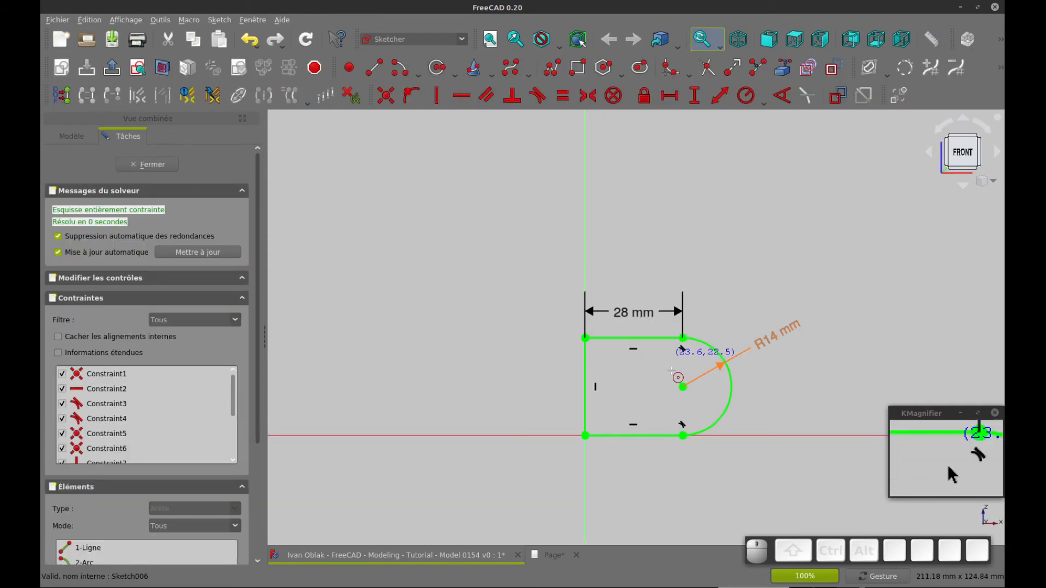
click(683, 387)
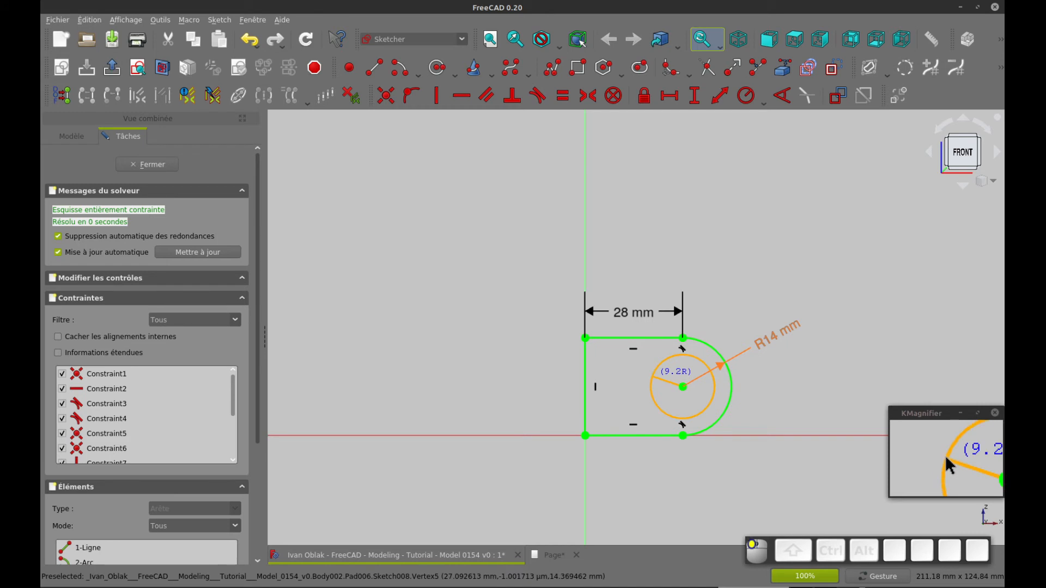
click(652, 377)
- Constrain the circle's diameter with the formula Sketch006.Constraints.d and place the dimension clear outside the lug profile
click(689, 362)
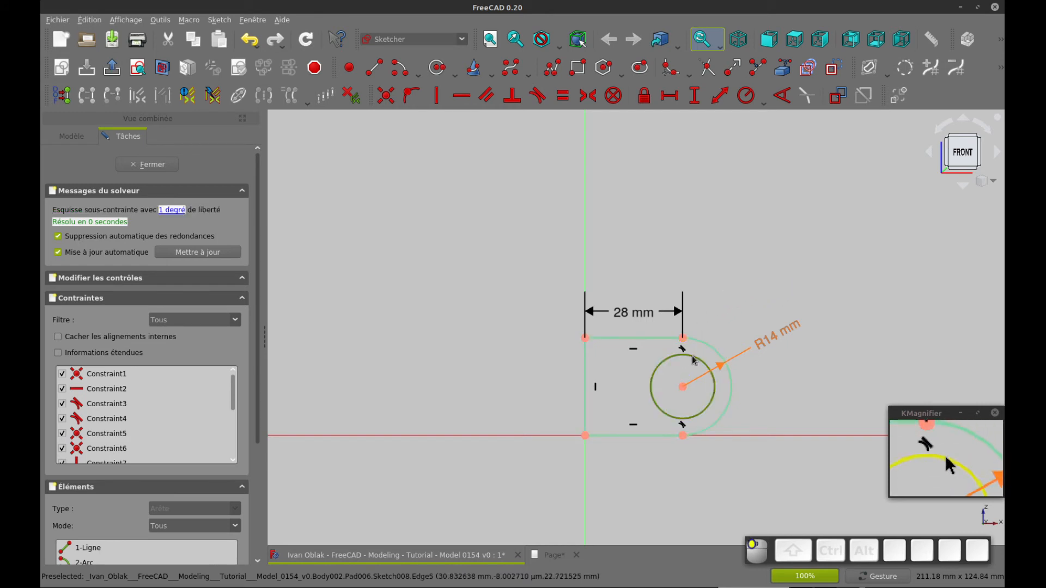
click(764, 103)
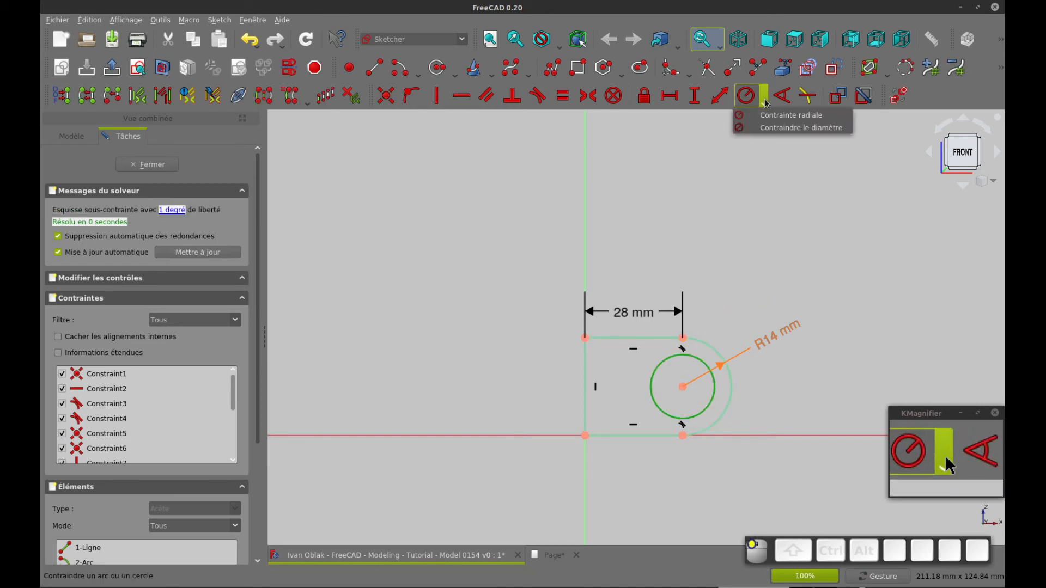
click(757, 131)
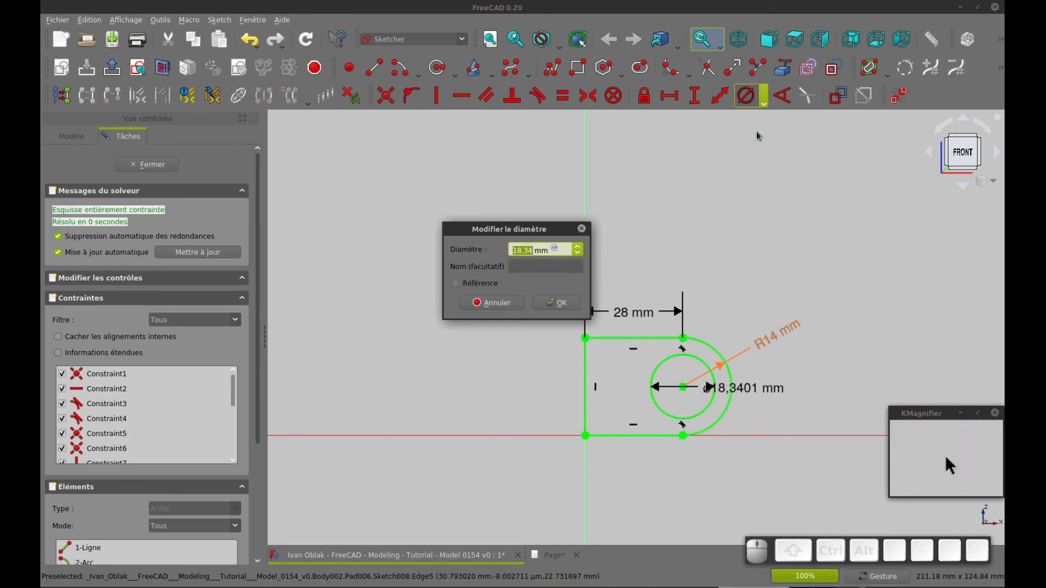
click(555, 249)
text(Sketch006.Constraints.d)
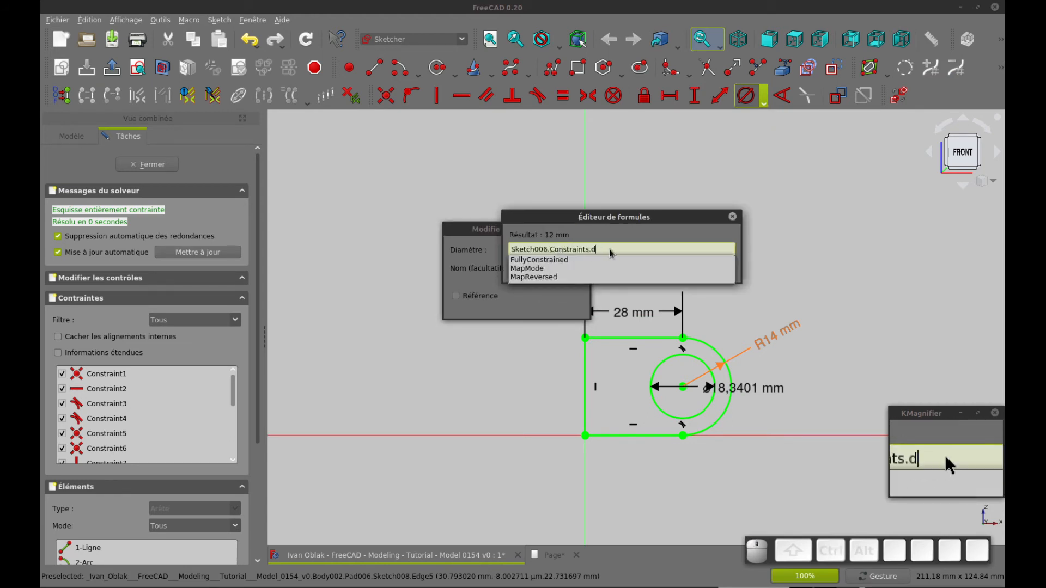
key(Escape)
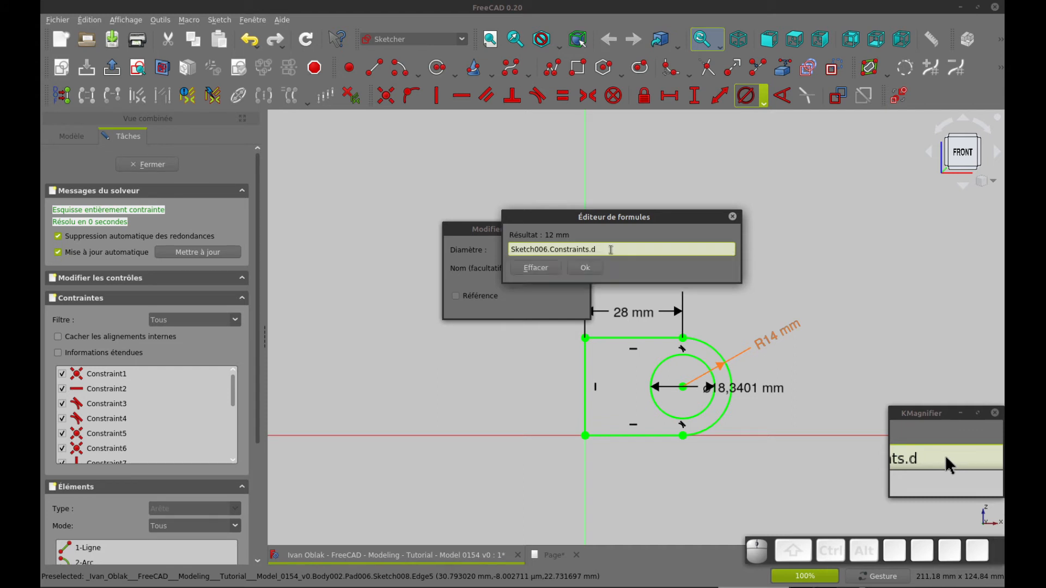
click(582, 268)
click(553, 302)
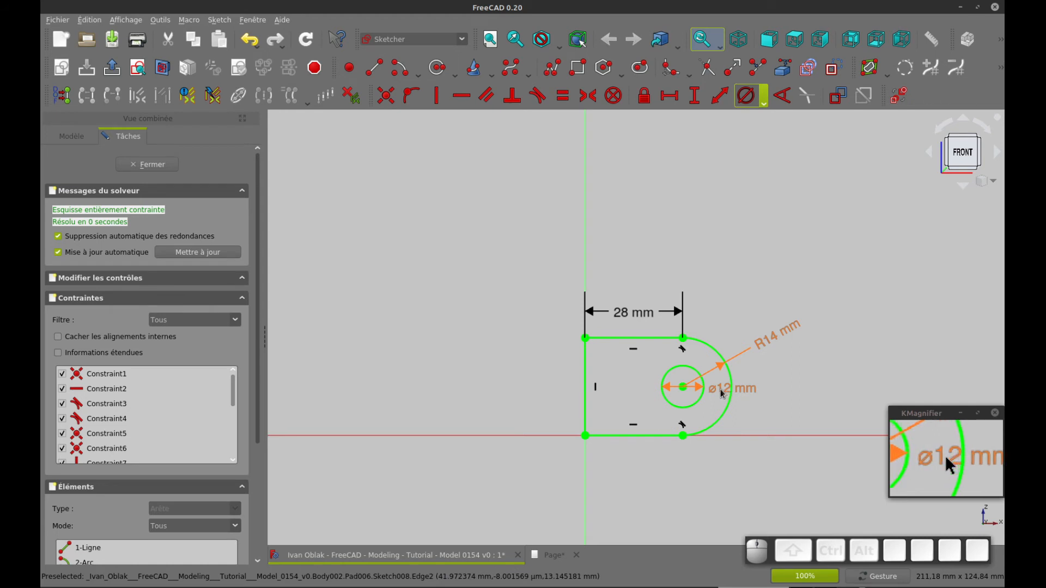
drag(720, 392, 763, 358)
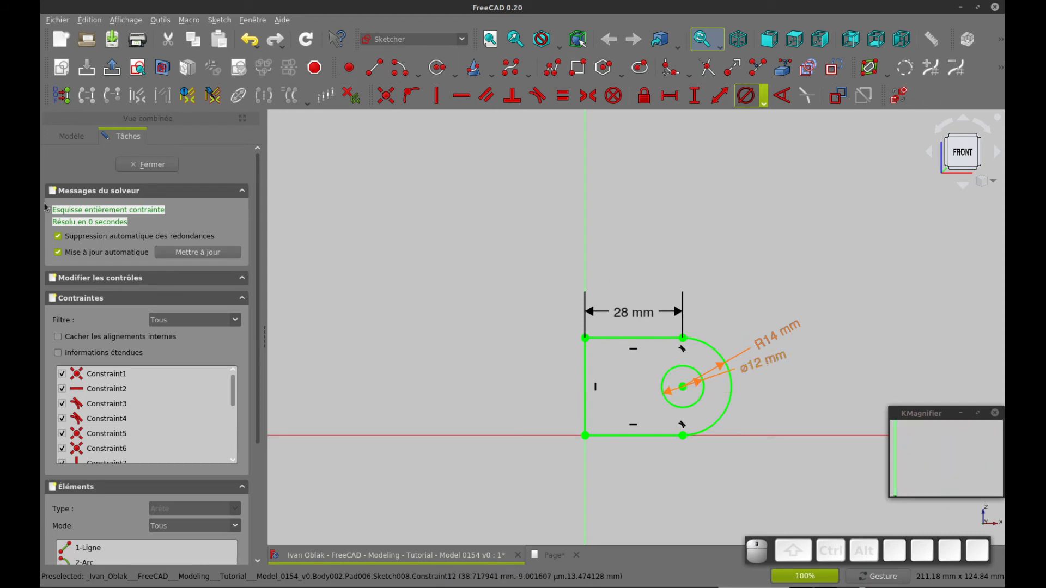
- Finish the lug sketch and compare the holed lug with the drawing page
click(146, 165)
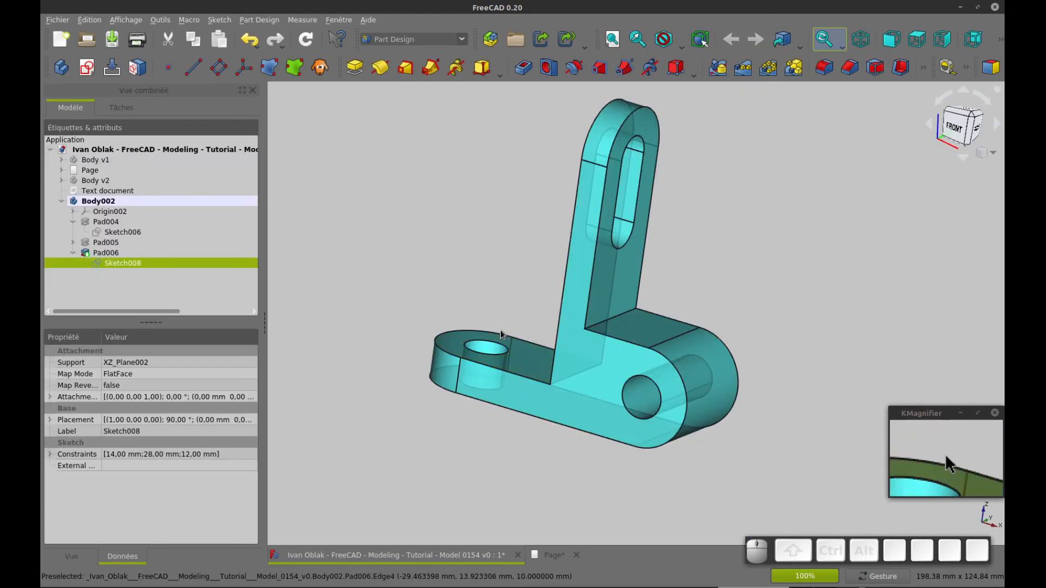
mouse_move(493, 443)
mouse_down()
mouse_move(553, 449)
mouse_move(547, 464)
mouse_up()
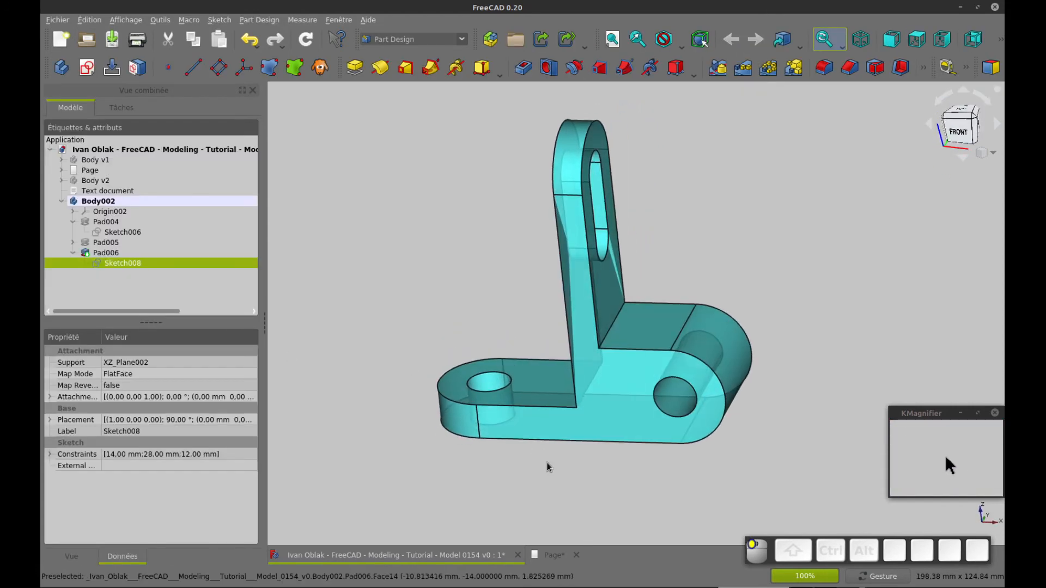
key(ctrl+Tab)
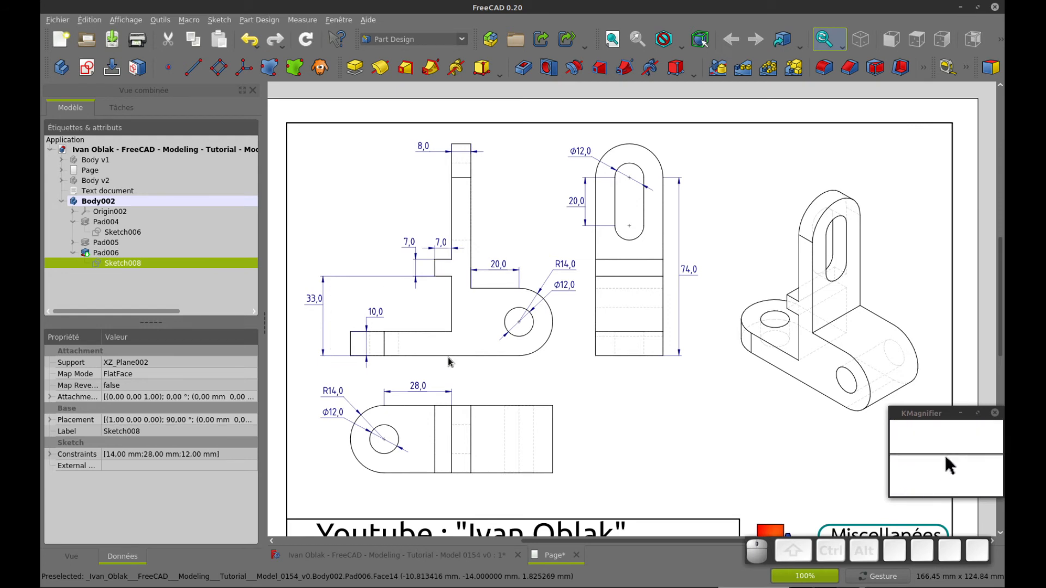
key(ctrl+Tab)
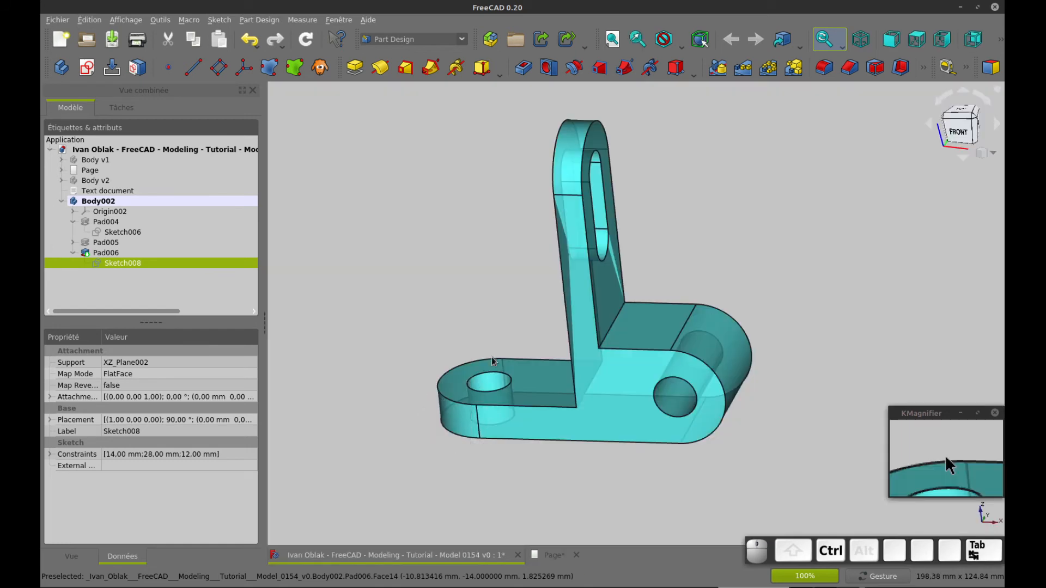
- Create a new sketch on XZ_Plane002 and section the model display at the sketch plane
click(73, 253)
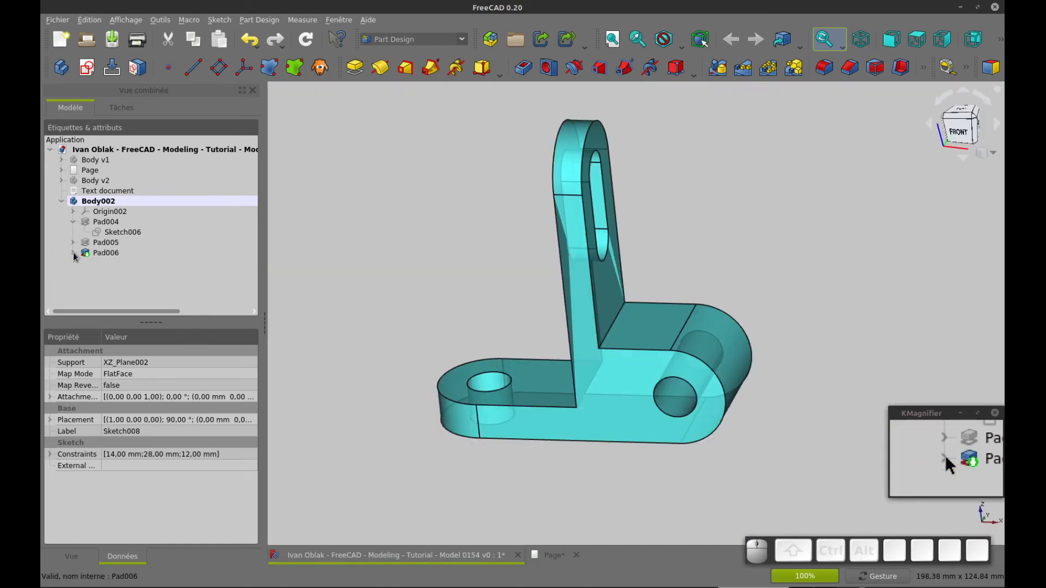
click(73, 222)
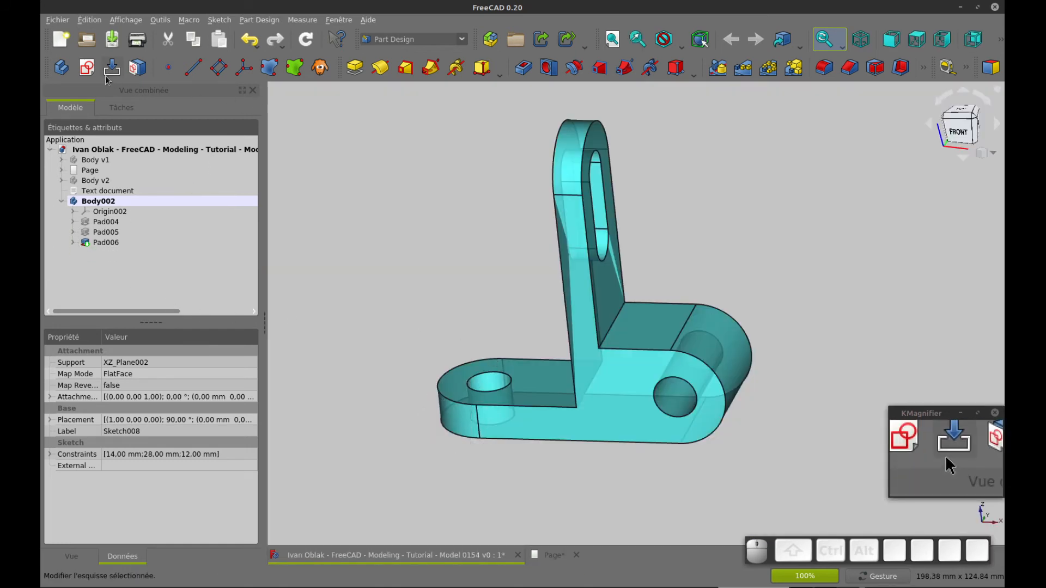
click(87, 68)
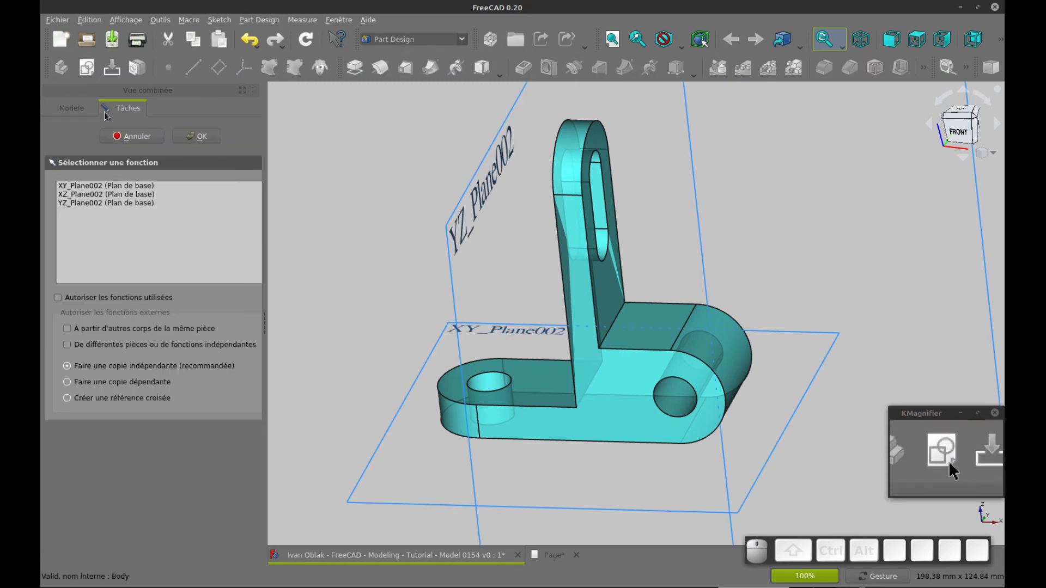
drag(501, 249, 528, 238)
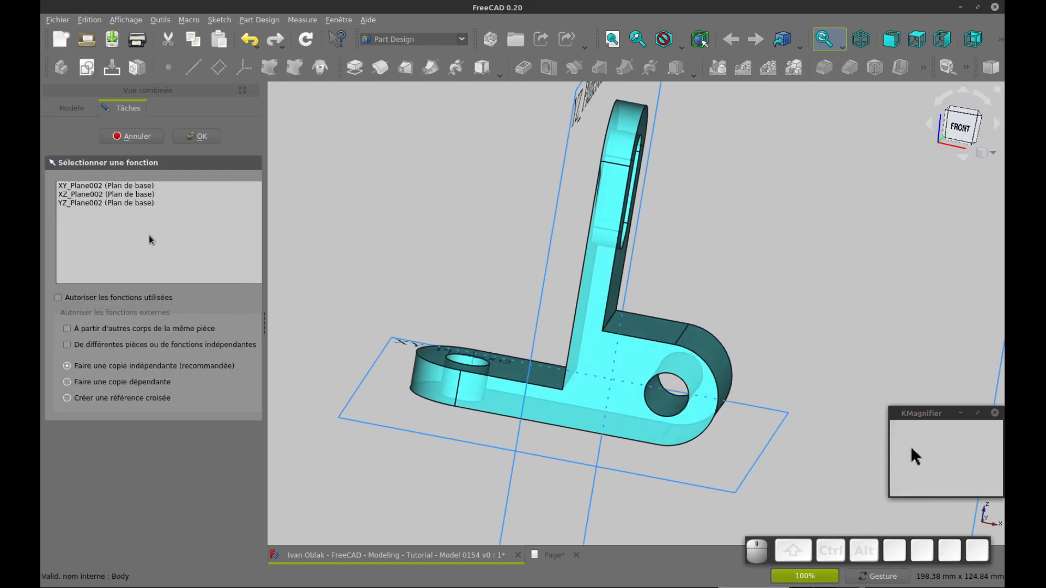
click(133, 196)
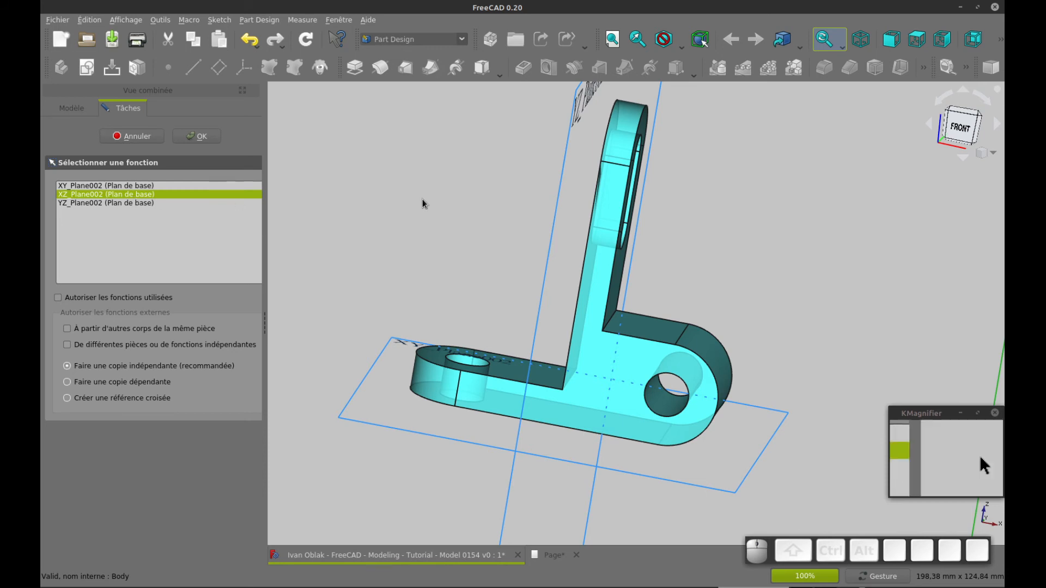
scroll(422, 199, down, 3)
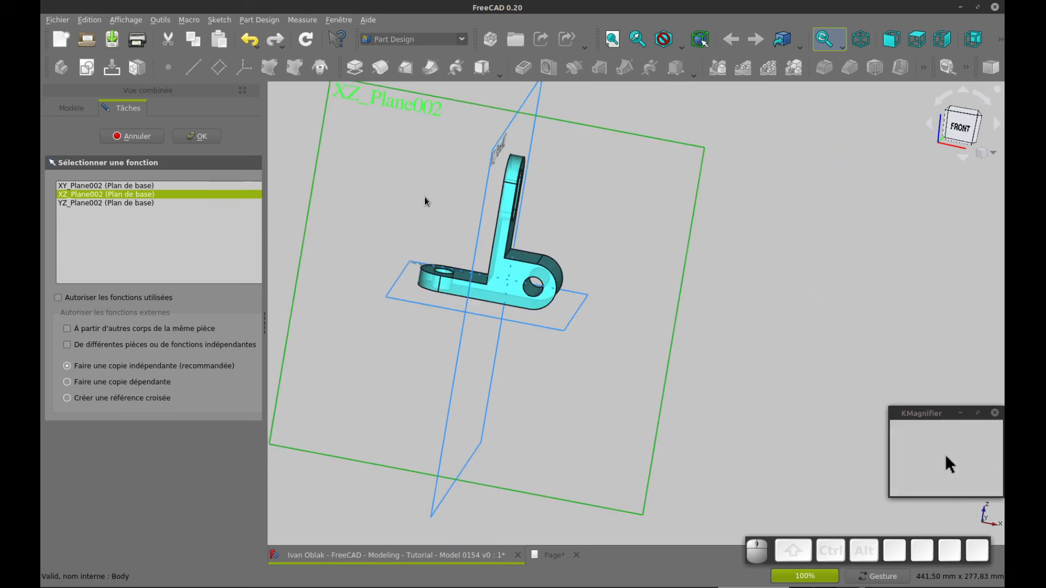
click(197, 137)
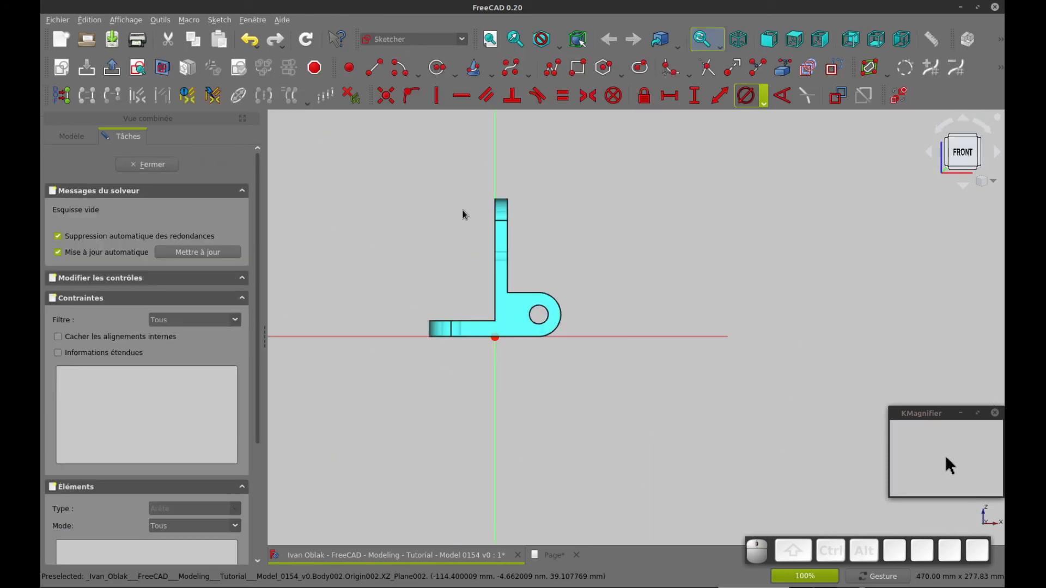
scroll(474, 236, up, 4)
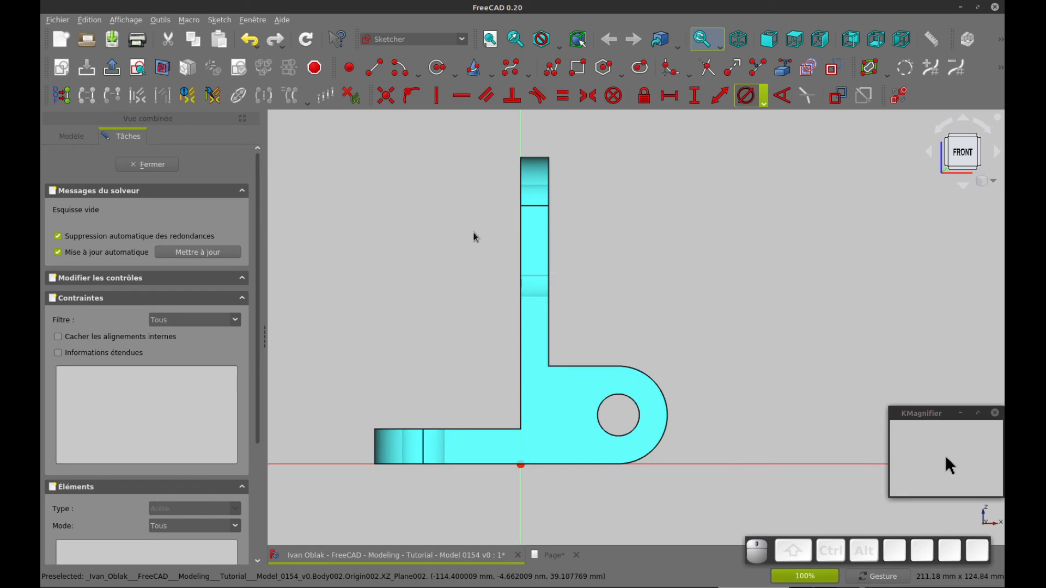
click(163, 68)
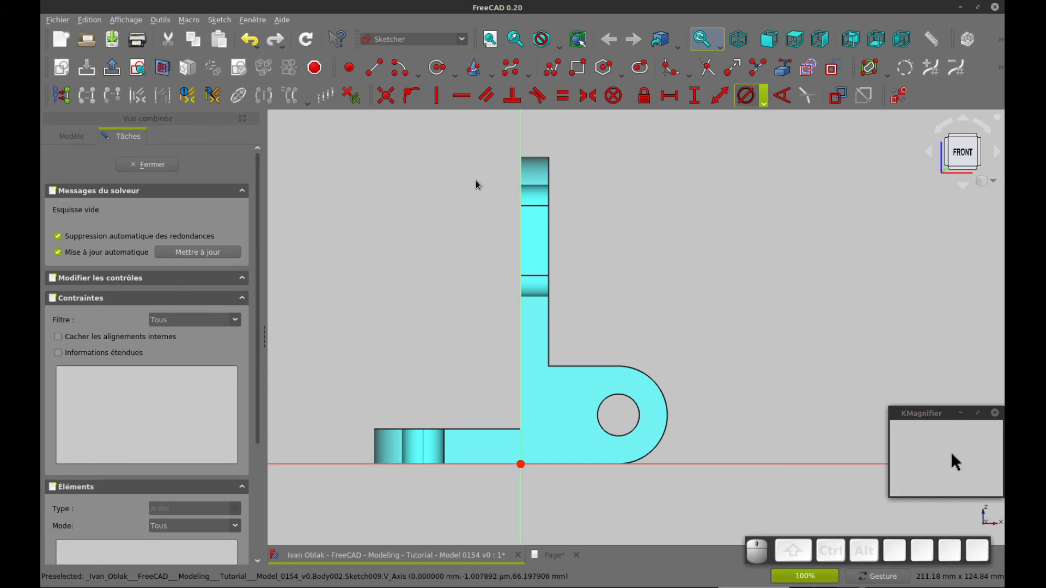
- Sketch a rectangle about 9 mm wide against the vertical axis on the upright's outer side and make its adjacent sides equal
click(577, 68)
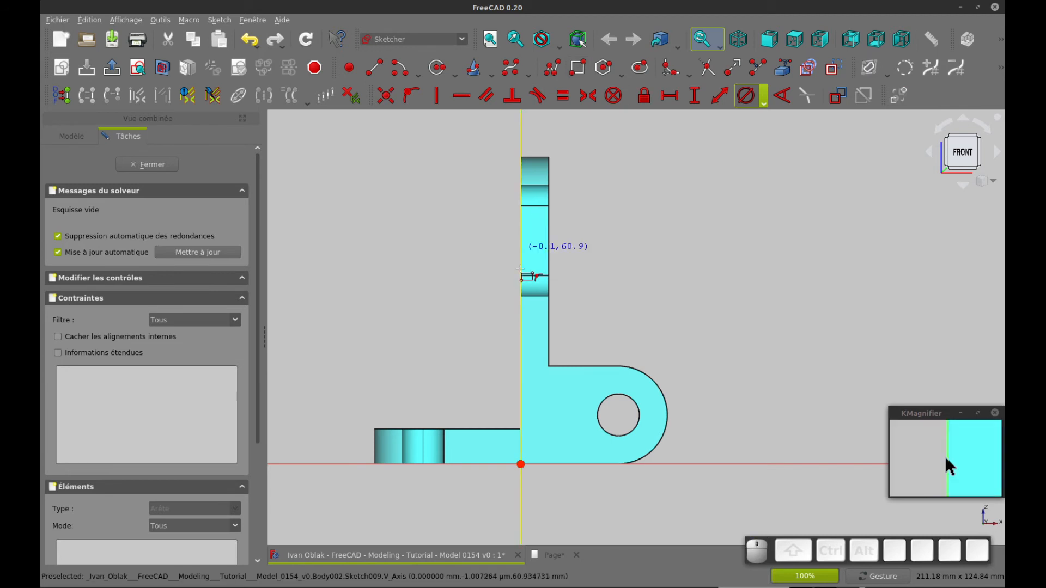
click(517, 329)
click(490, 357)
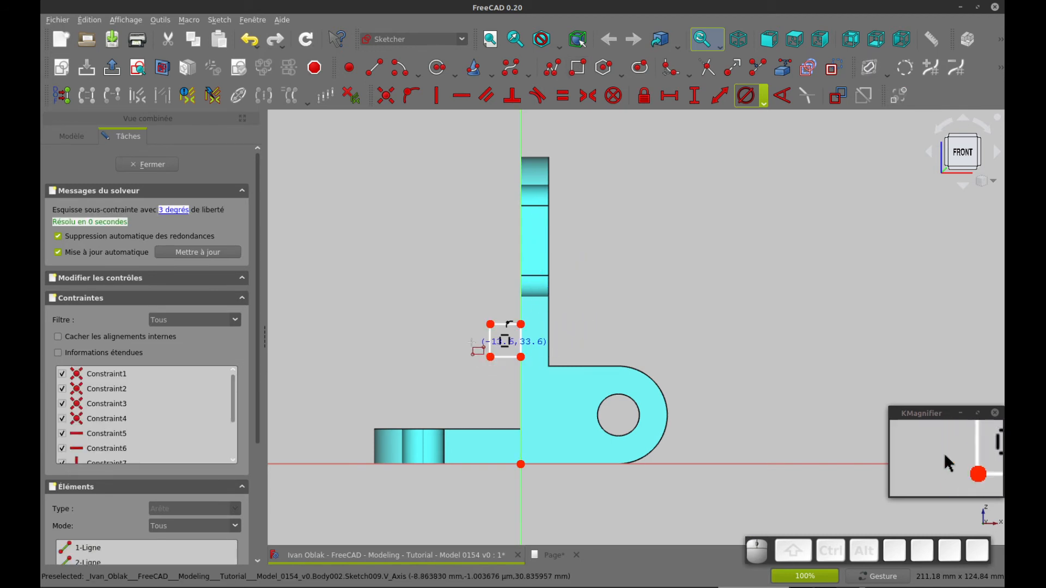
click(500, 325)
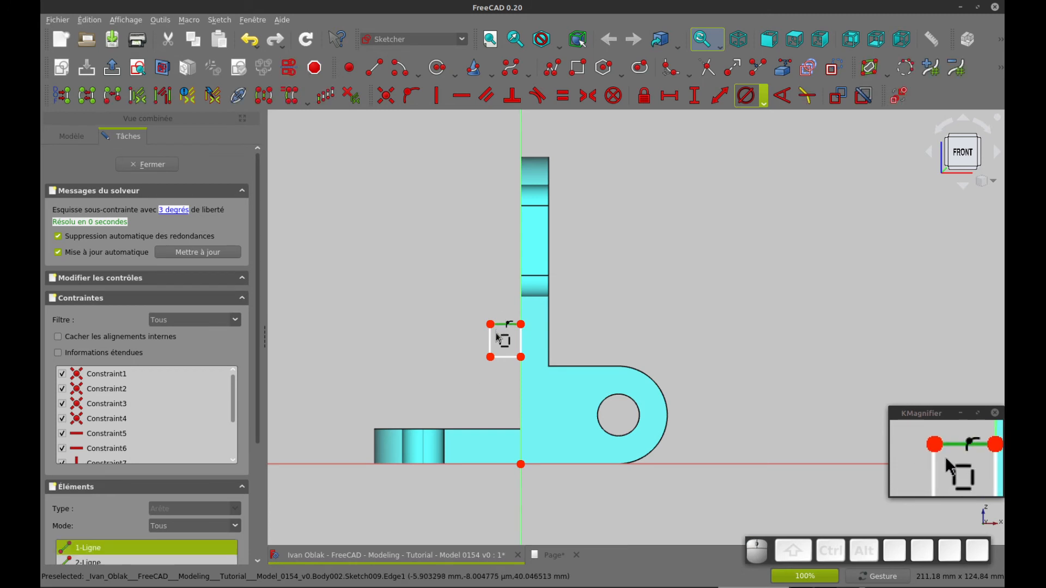
click(491, 337)
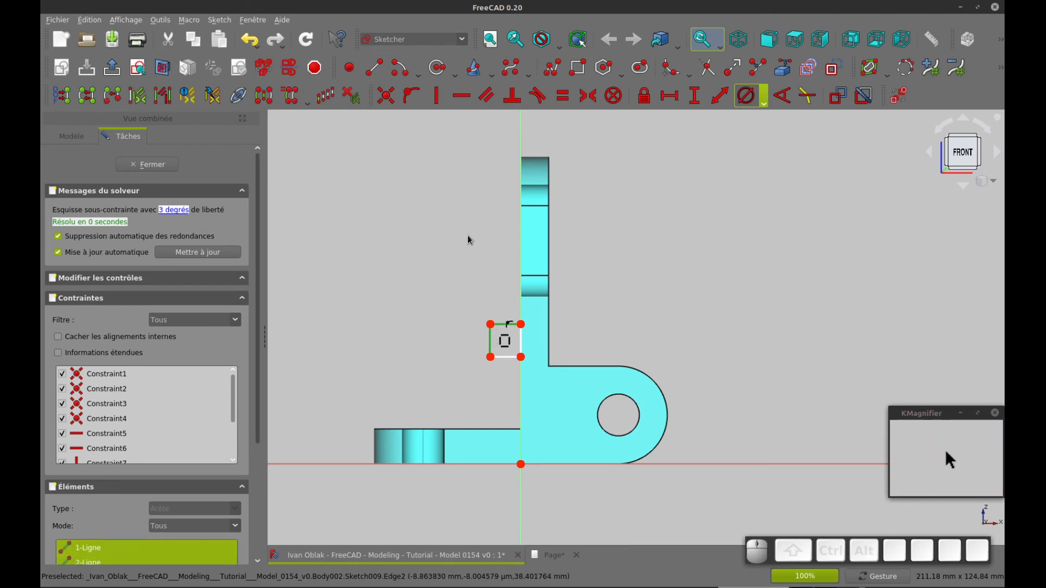
click(564, 96)
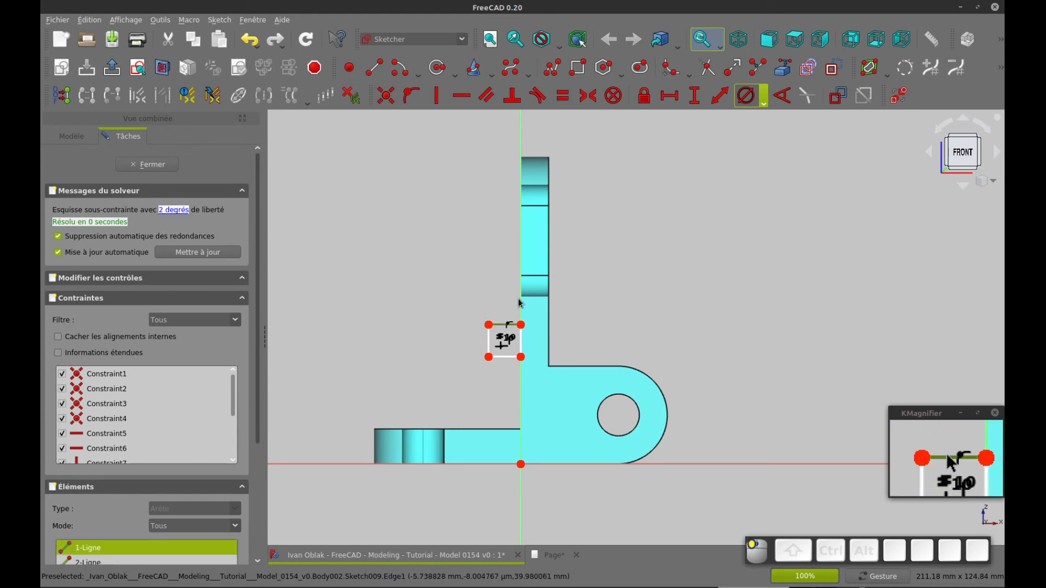
- Set the square's horizontal side length to 7 mm and place the dimension clear of the upright
click(503, 324)
click(669, 96)
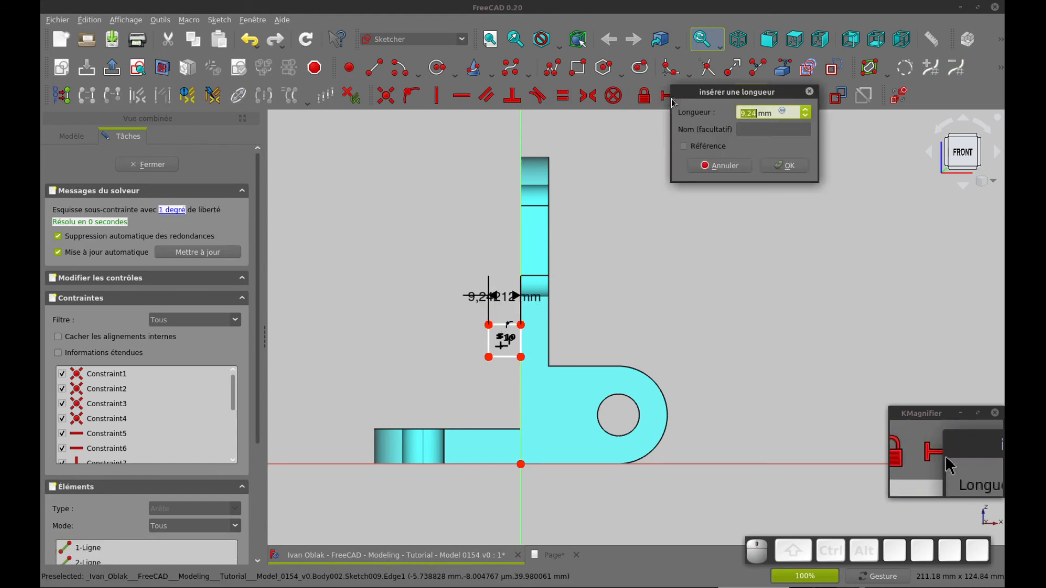
text(7)
key(Return)
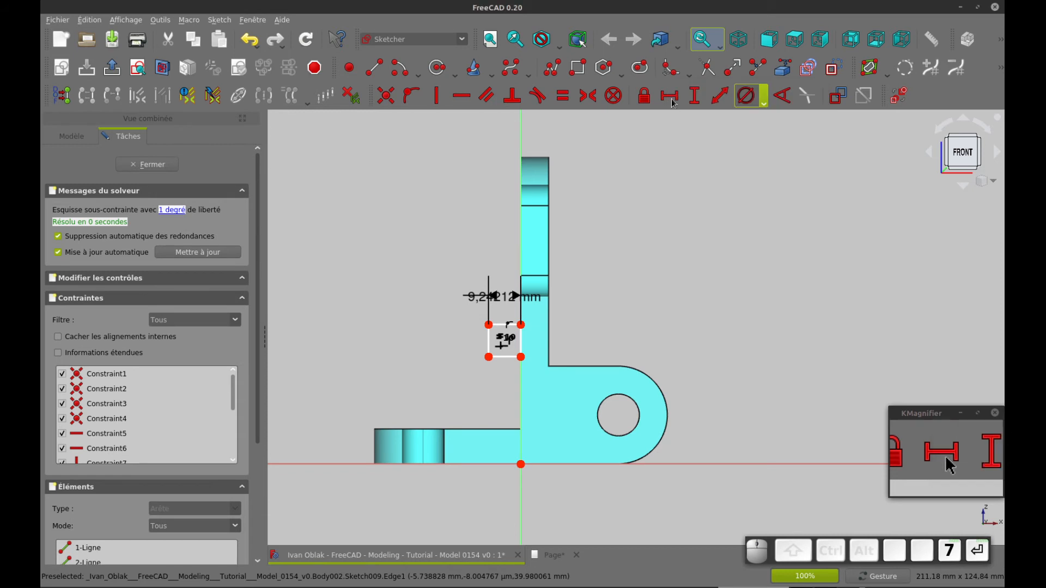
drag(515, 312, 447, 294)
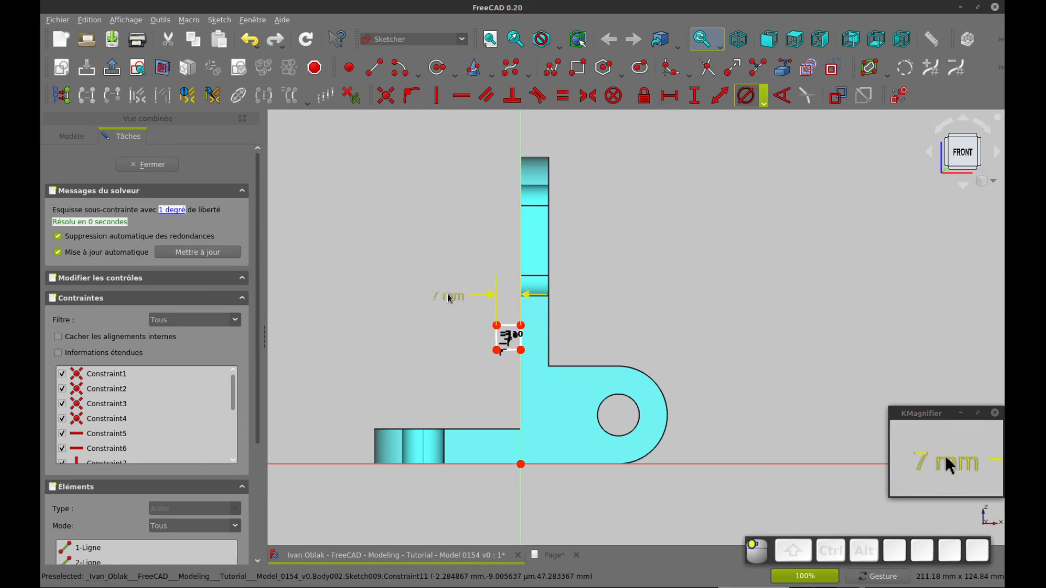
- Check the small block's height on the drawing page and set the square's lower outer corner 33 mm above the origin
click(497, 350)
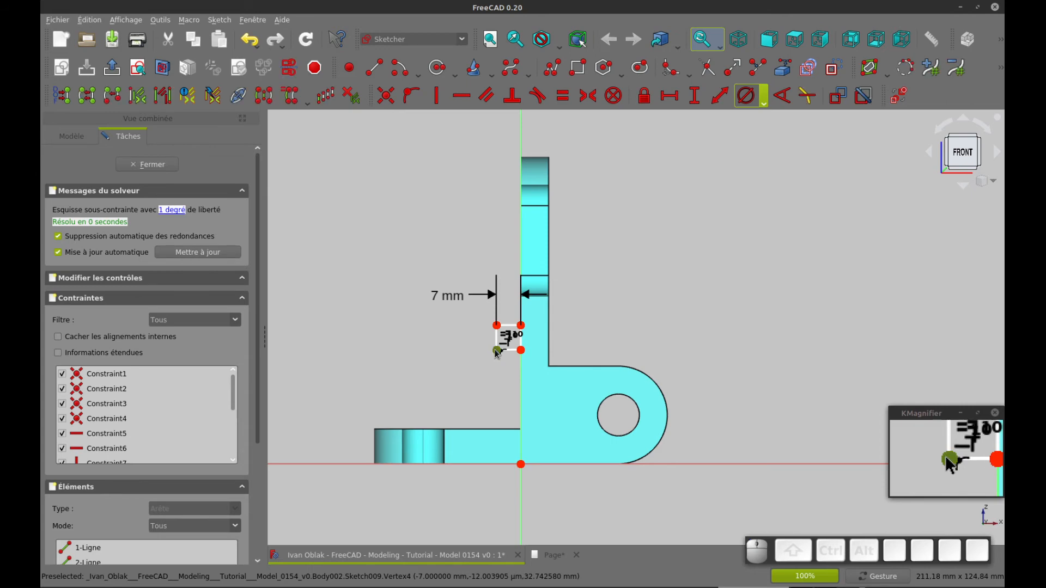
key(ctrl+Tab)
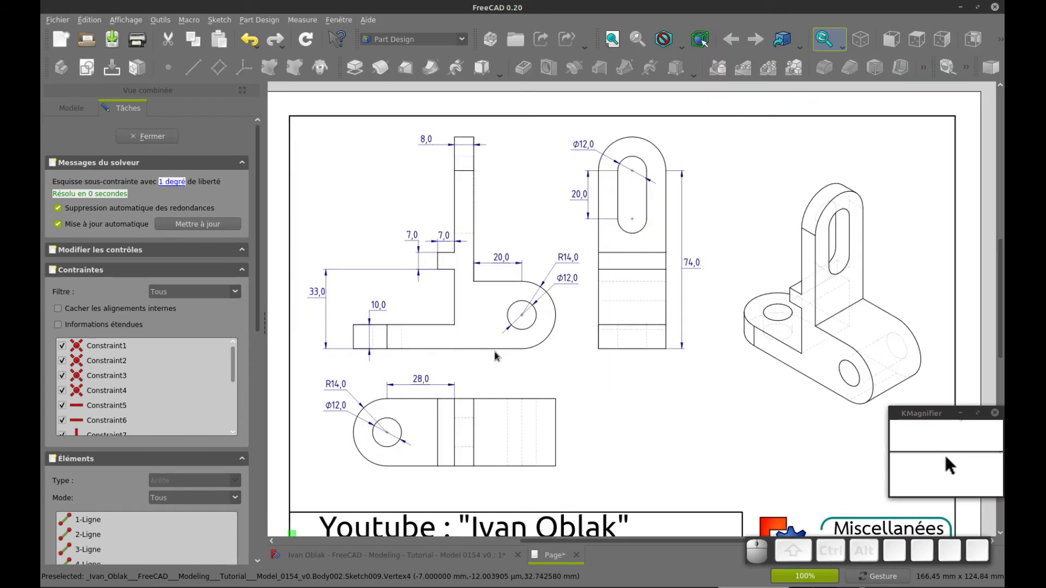
key(ctrl+Tab)
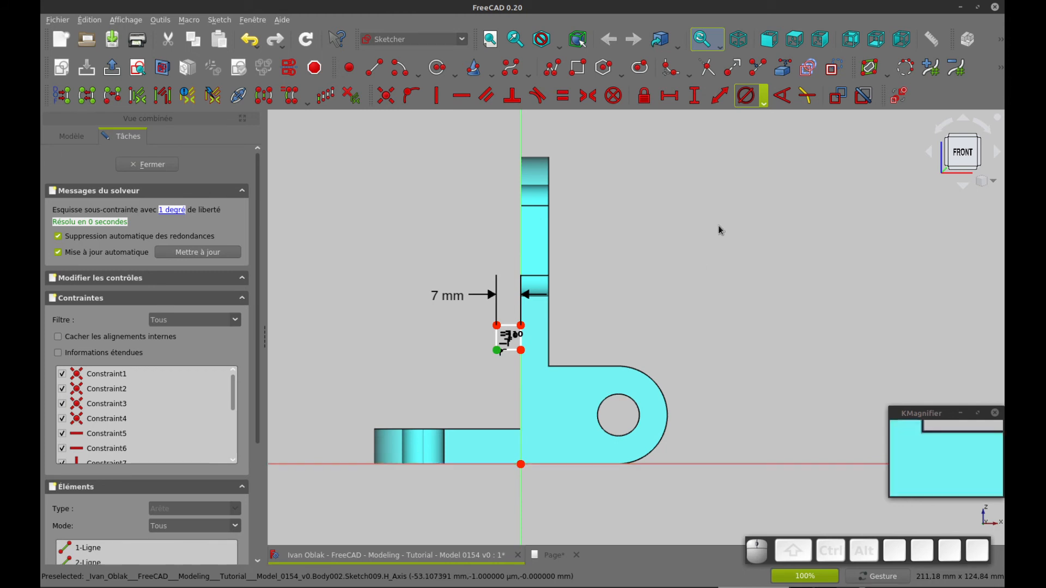
click(694, 96)
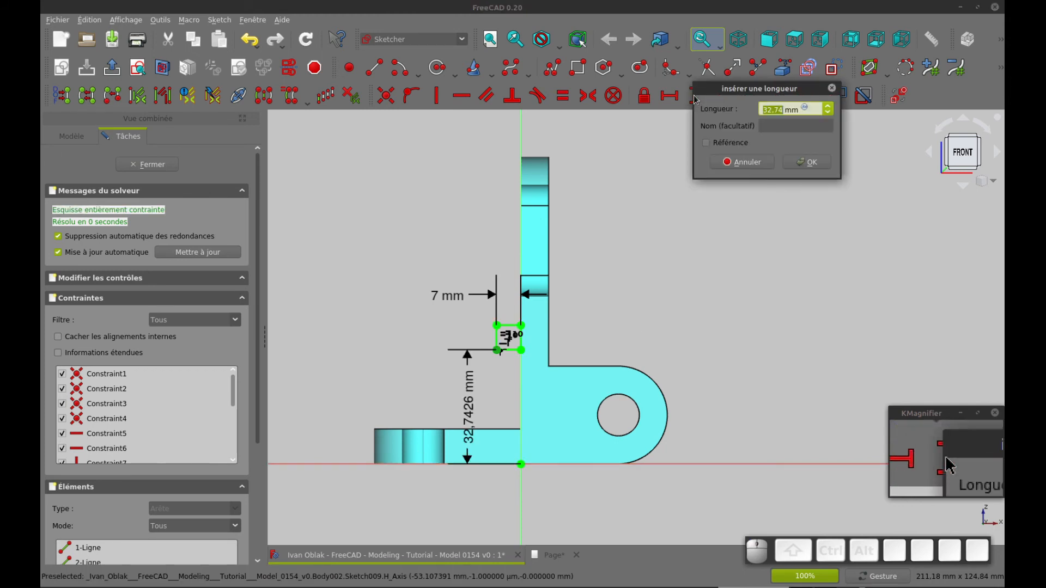
text(33)
key(Return)
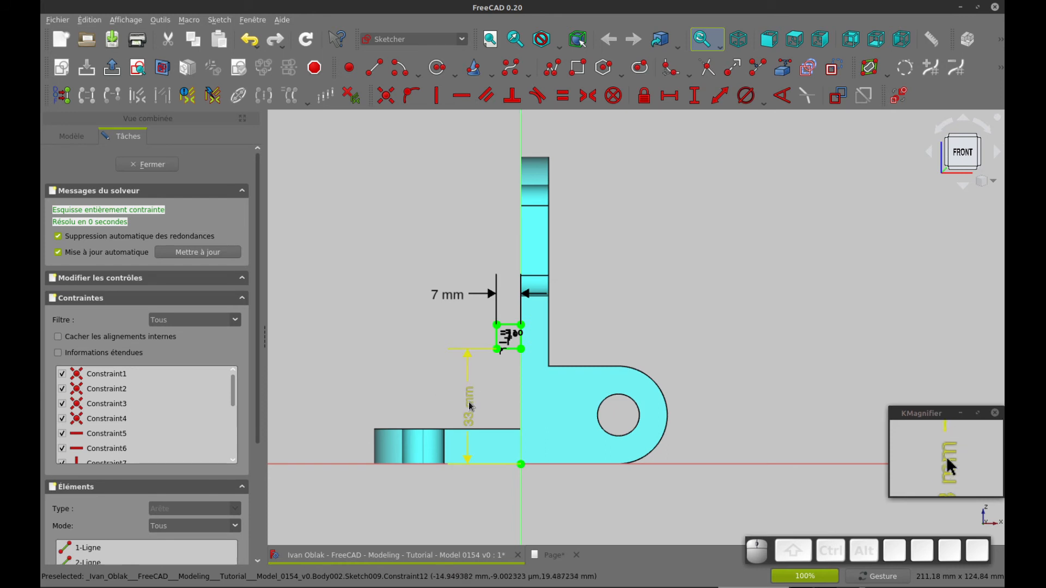
- Place the square's 33 mm height dimension clear of the horizontal arm and finish the sketch
drag(467, 406, 358, 406)
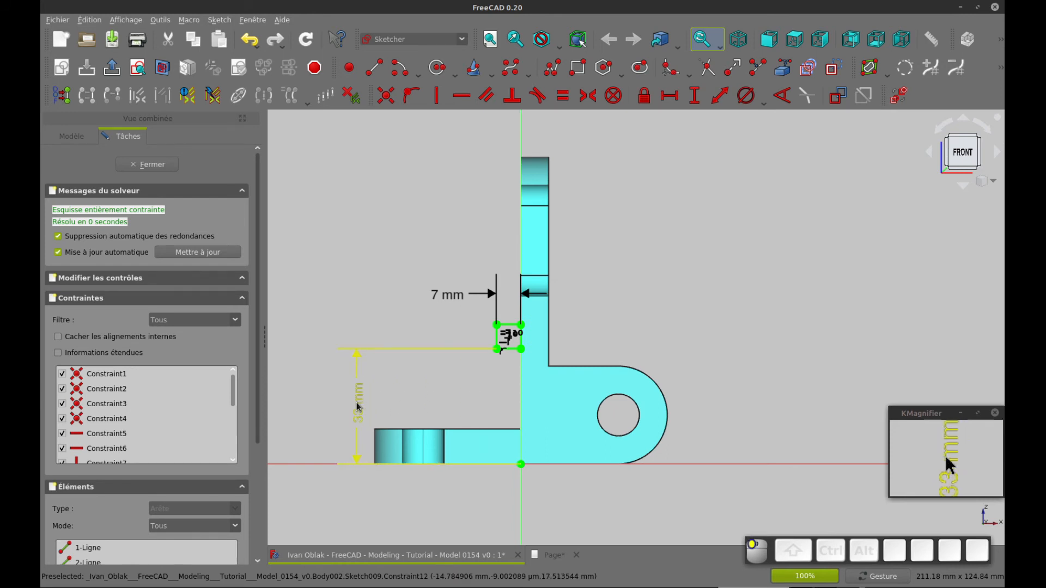
click(142, 166)
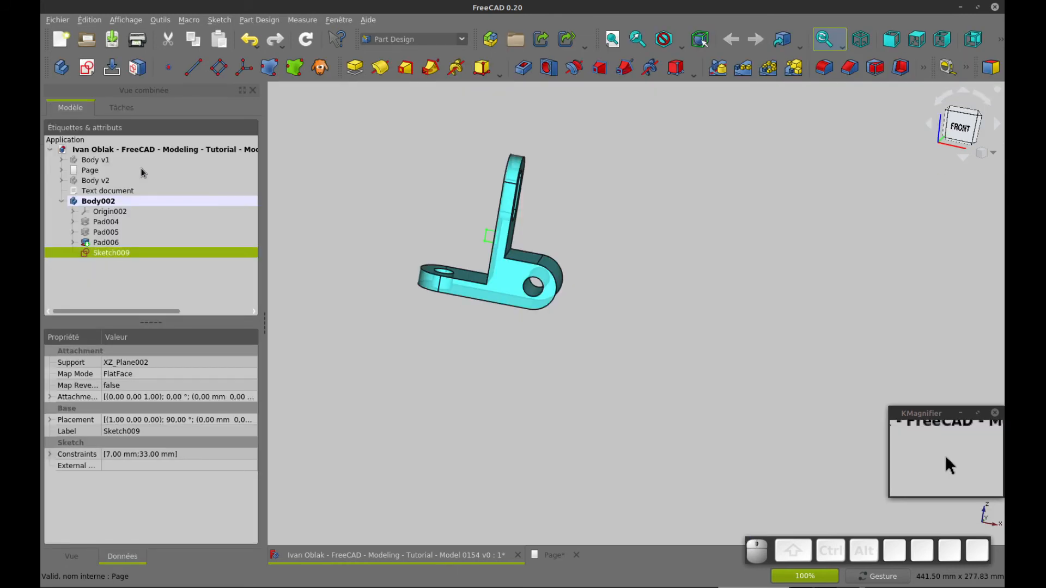
- Examine the small square sketch's position against the upright and the rest of the bracket from several angles
drag(427, 227, 467, 276)
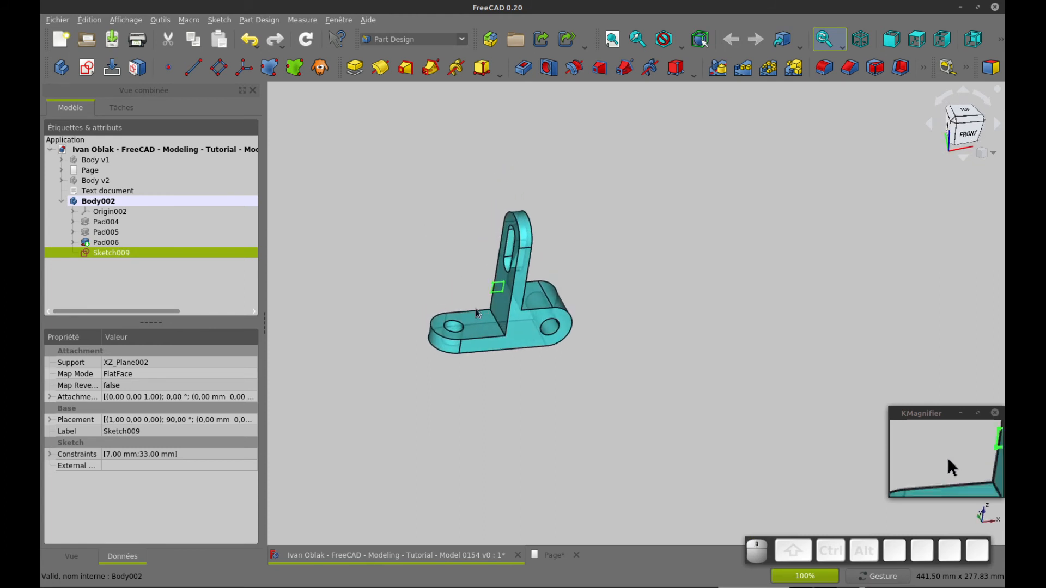
scroll(495, 368, up, 2)
drag(495, 368, 423, 343)
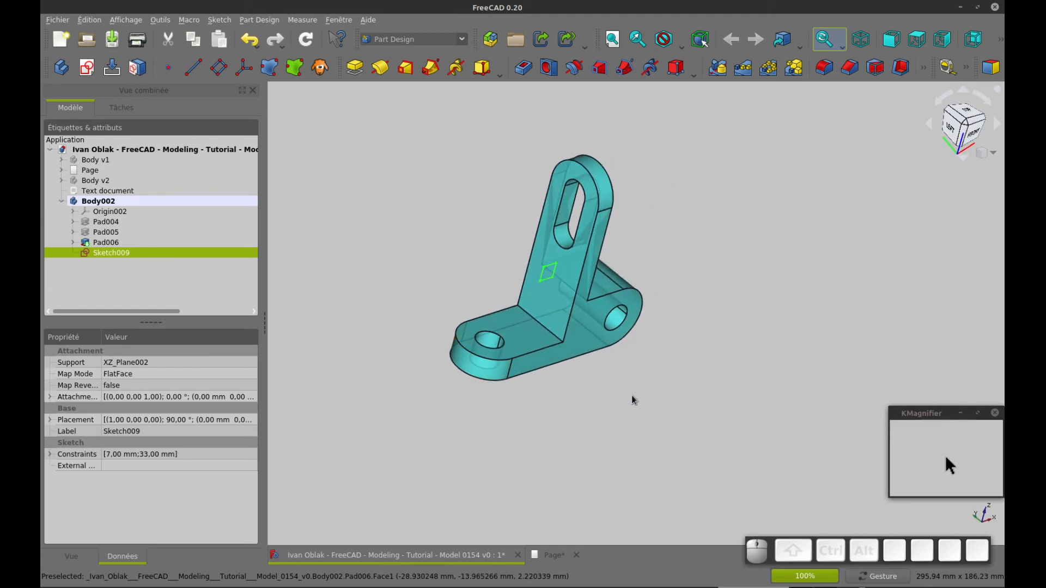
drag(633, 400, 682, 373)
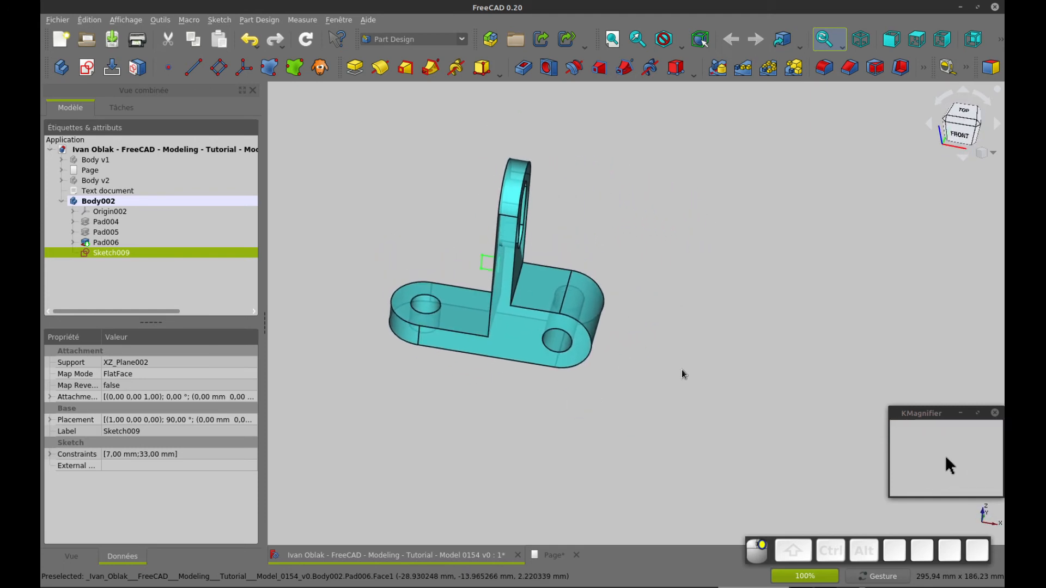
drag(497, 368, 602, 326)
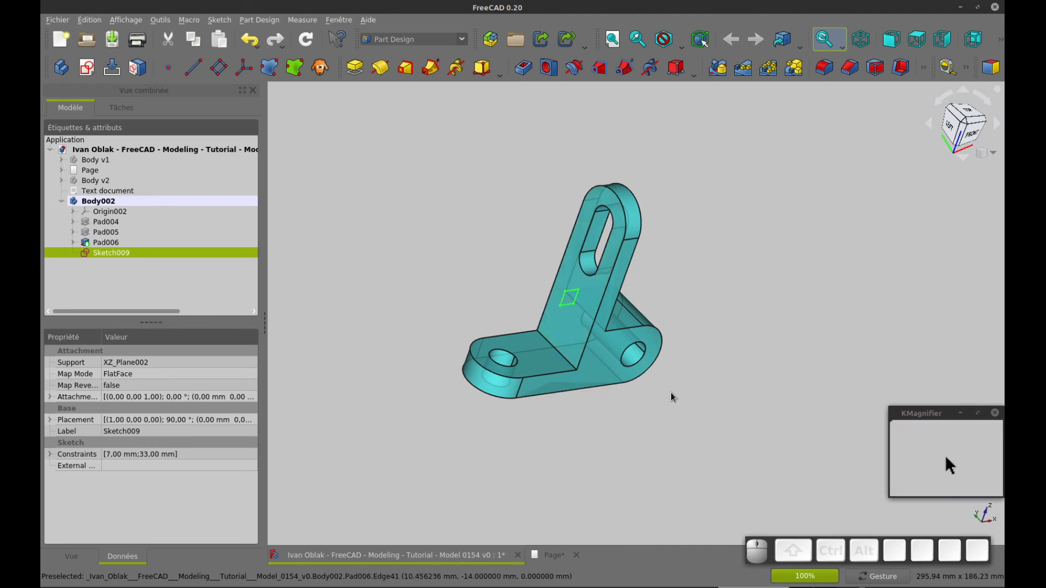
drag(672, 397, 602, 350)
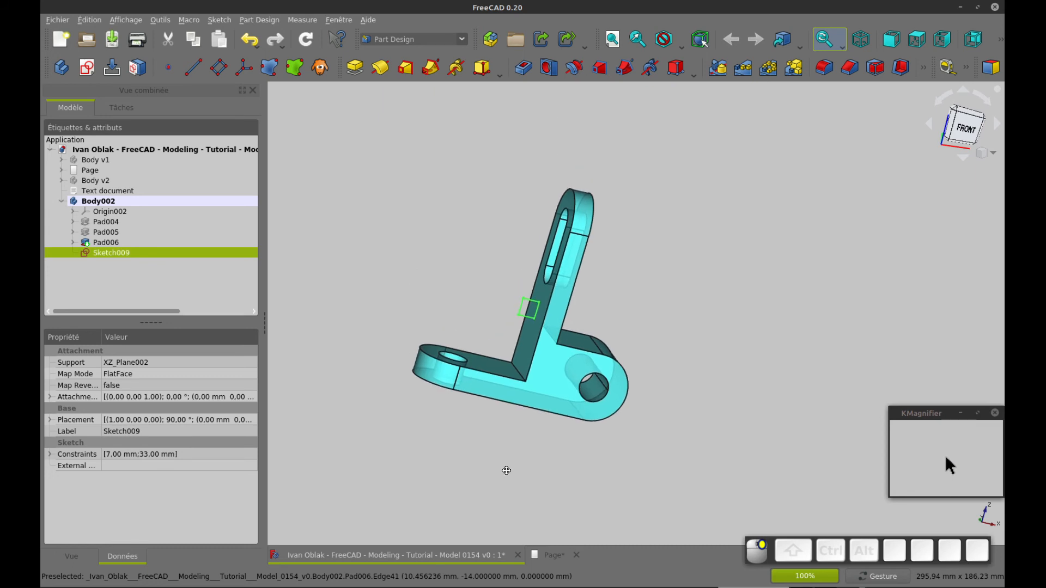
drag(674, 351, 598, 315)
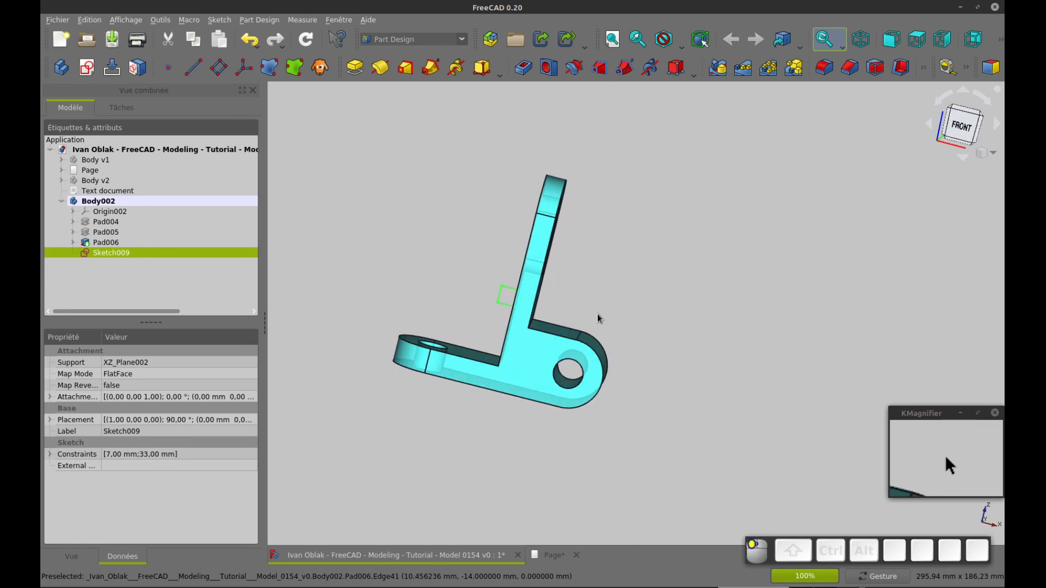
drag(471, 435, 527, 358)
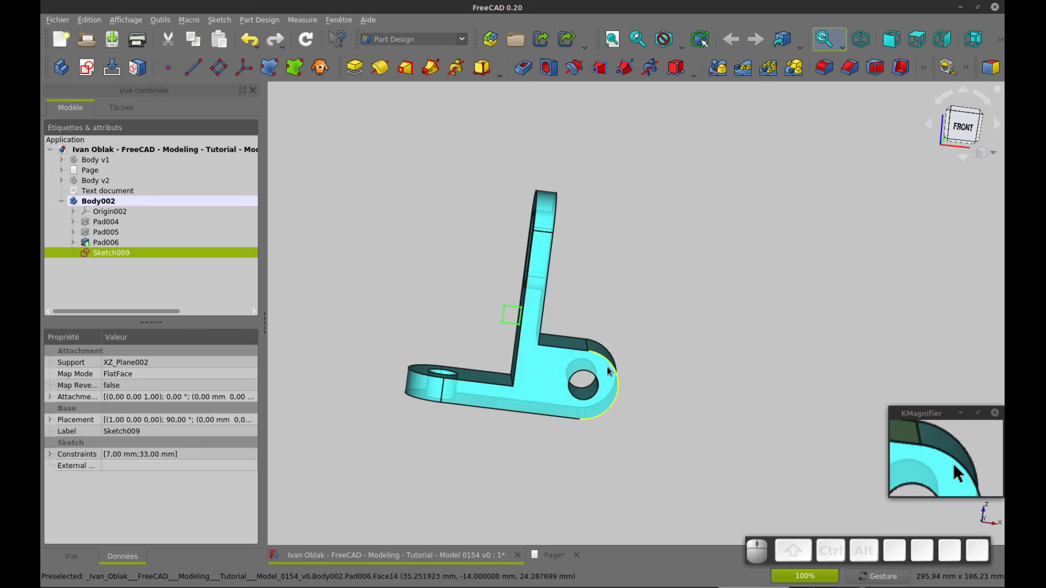
- Open Pad006's profile sketch, Sketch008, for editing and carbon-copy the small square from Sketch009 into it
click(73, 243)
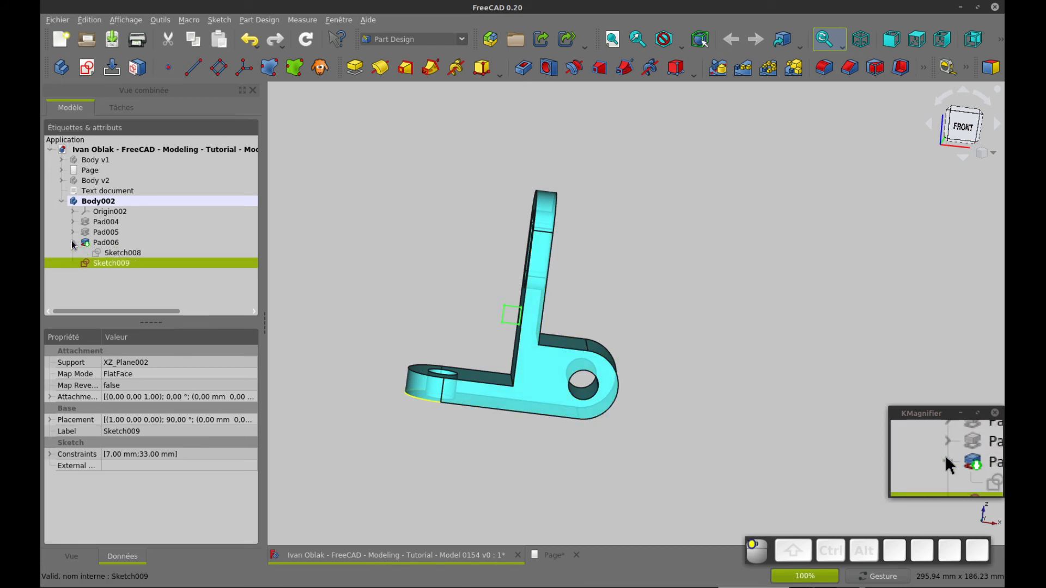
click(130, 256)
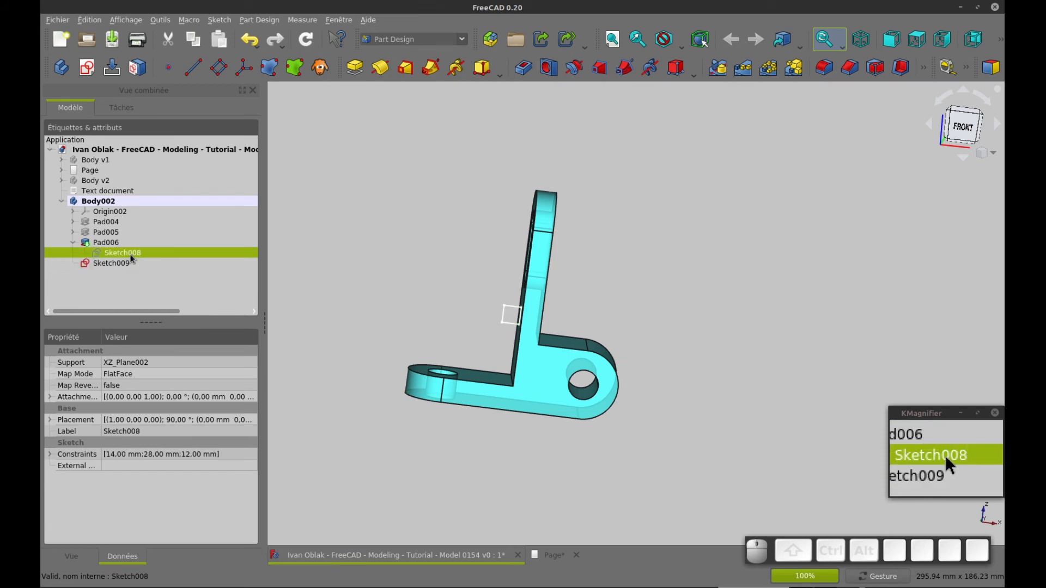
double_click(131, 256)
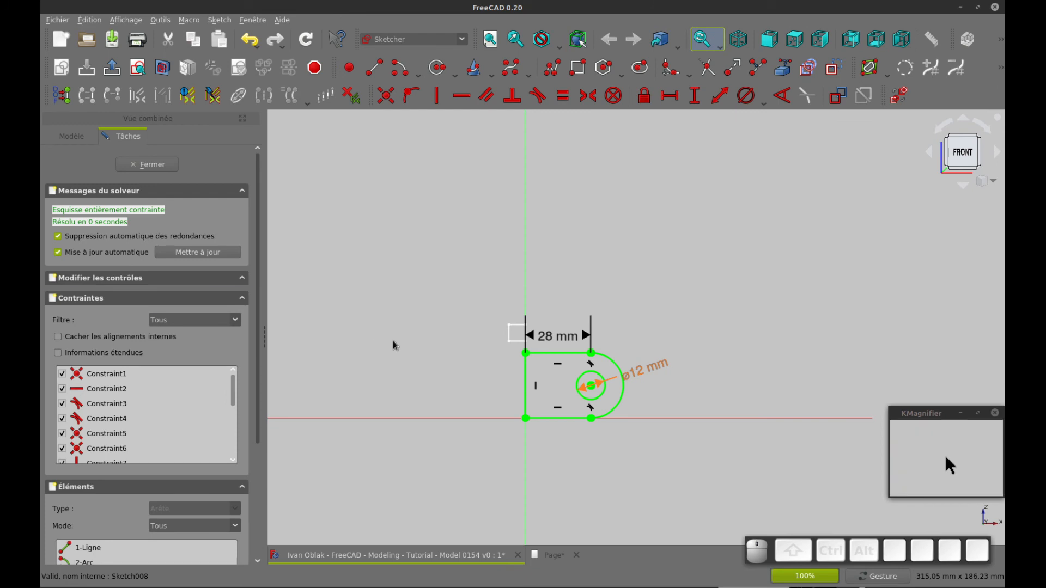
scroll(638, 304, up, 4)
mouse_move(638, 303)
right_down()
mouse_move(632, 280)
mouse_move(756, 181)
right_up()
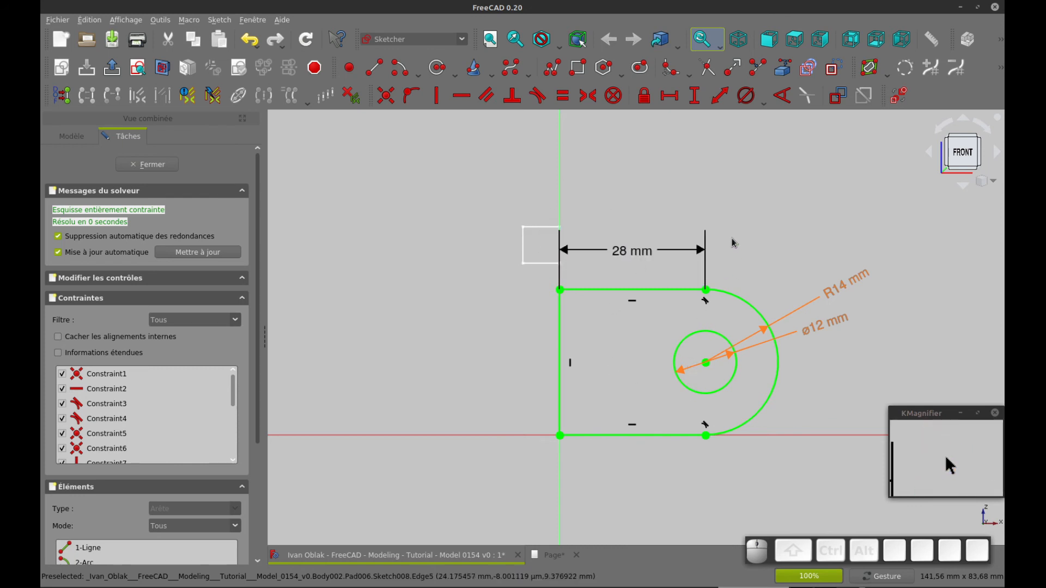
click(808, 69)
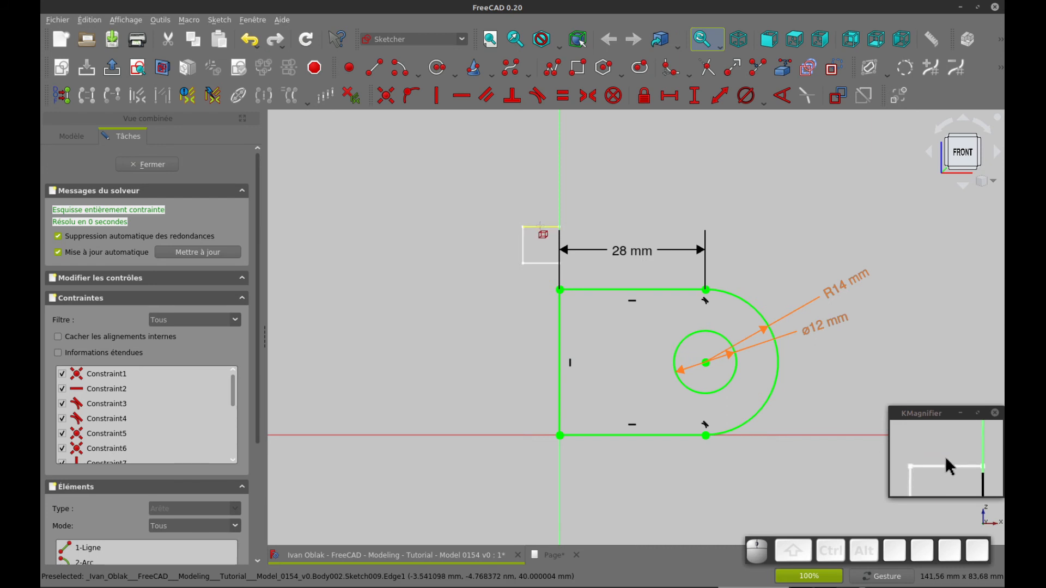
click(542, 226)
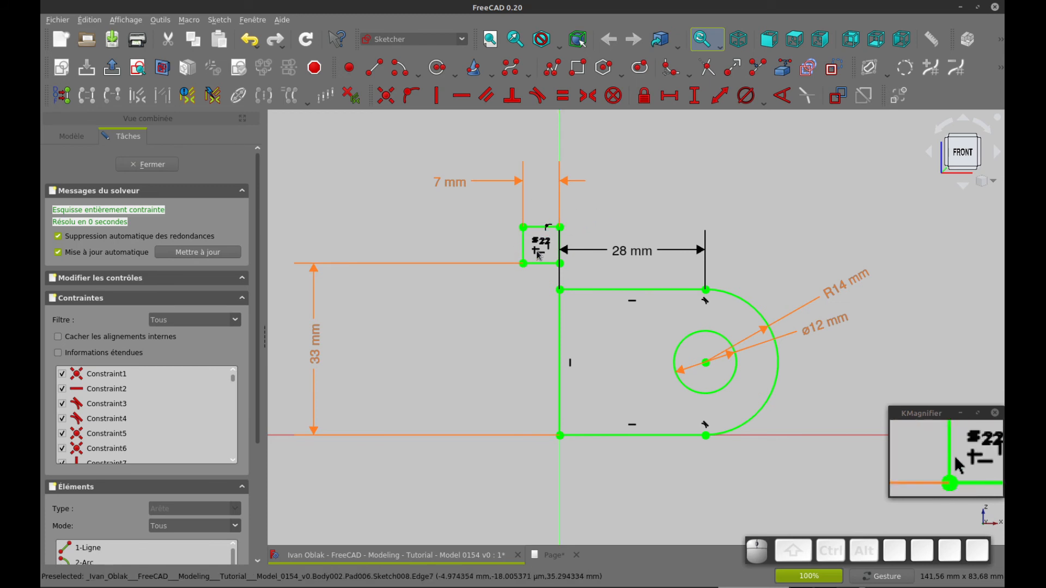
- Rearrange the copied square's 7 mm width and 33 mm height dimensions closer to the geometry
drag(450, 184, 431, 212)
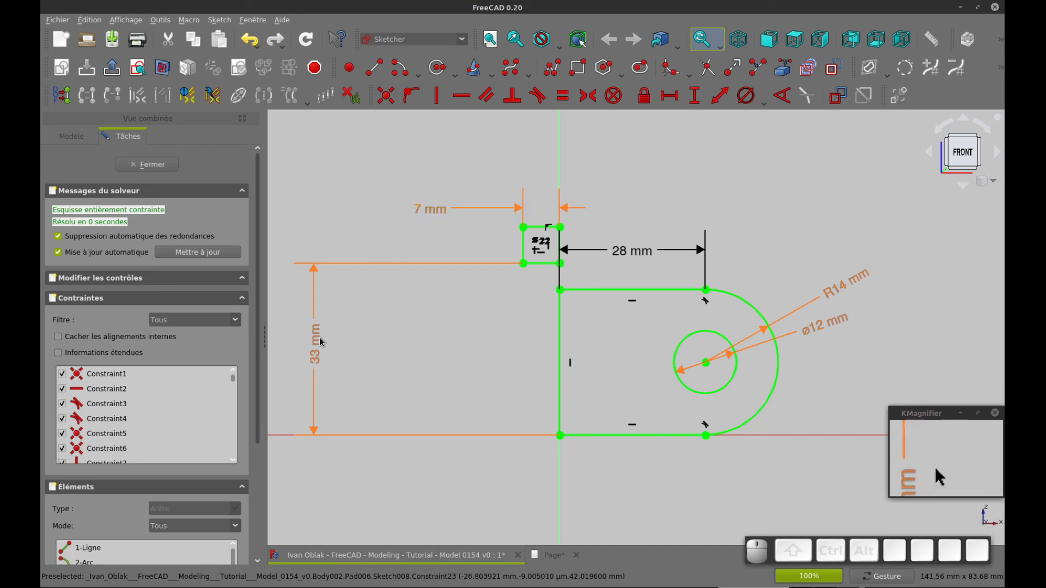
drag(315, 347, 358, 351)
drag(436, 214, 442, 207)
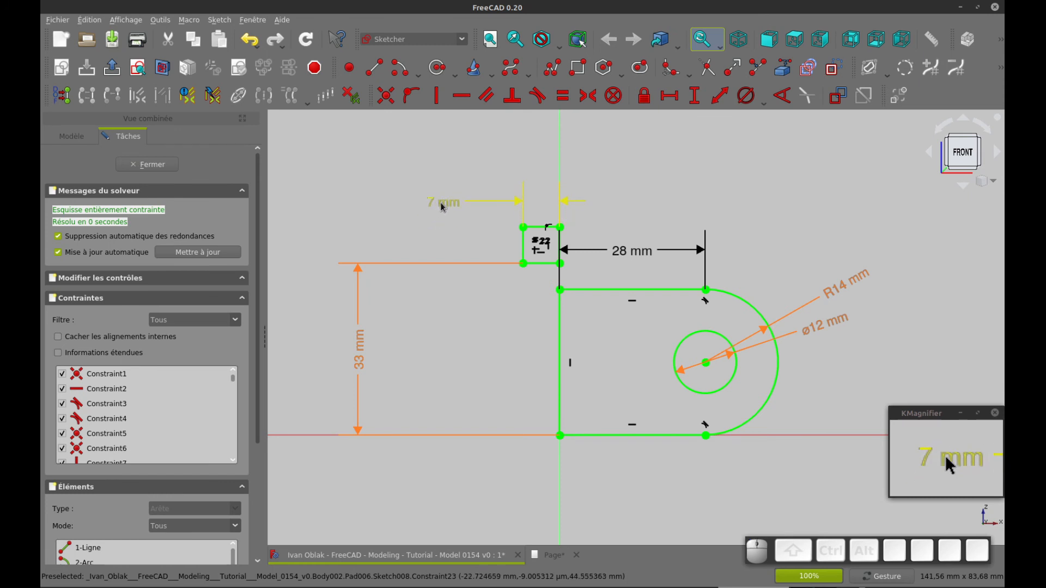
- Clear the formulas linking the copied 7 mm and 33 mm dimensions to Sketch009 and finish editing Sketch008
double_click(442, 207)
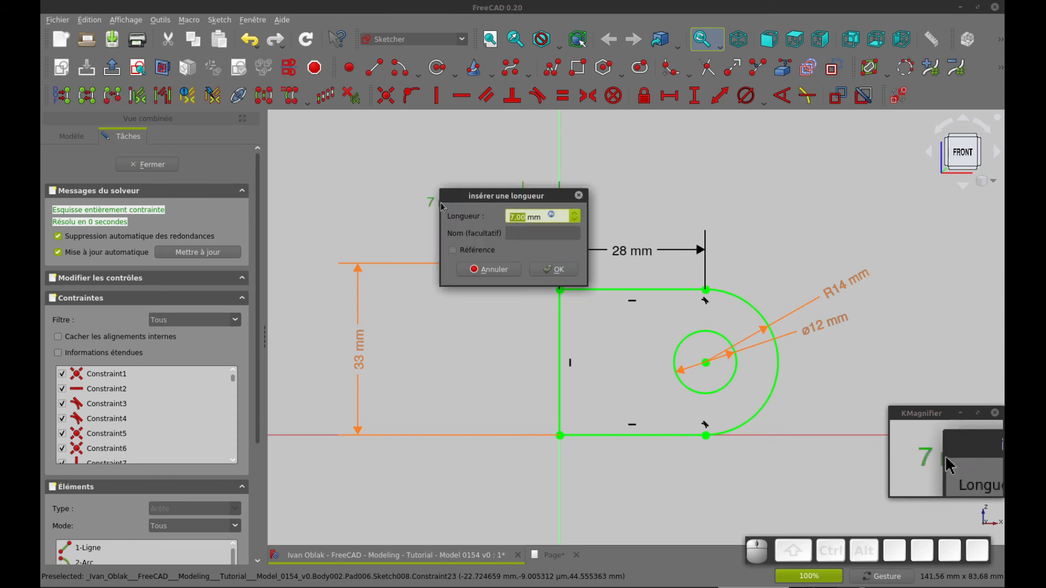
click(551, 216)
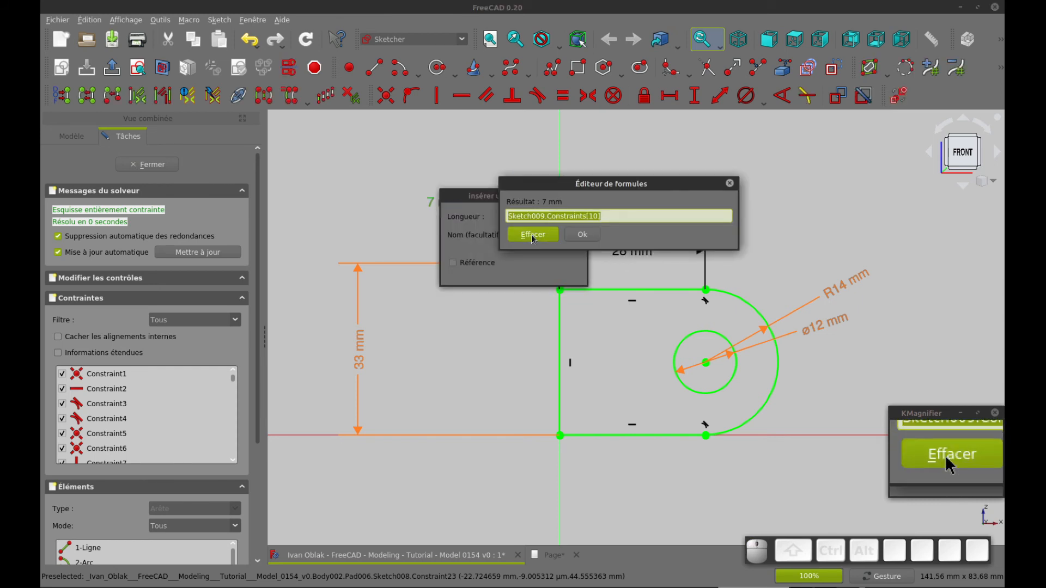
click(533, 235)
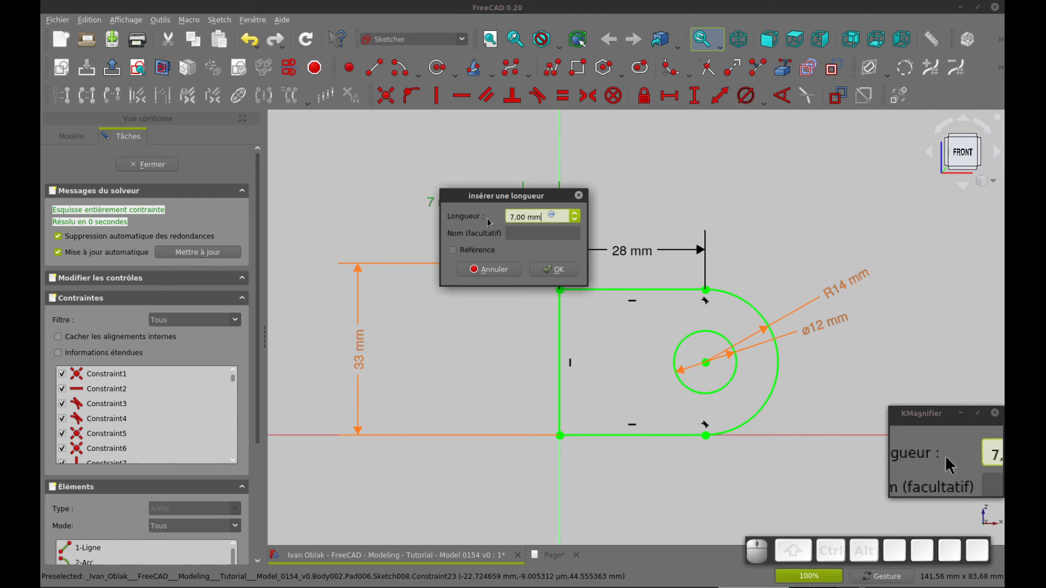
click(553, 269)
double_click(361, 346)
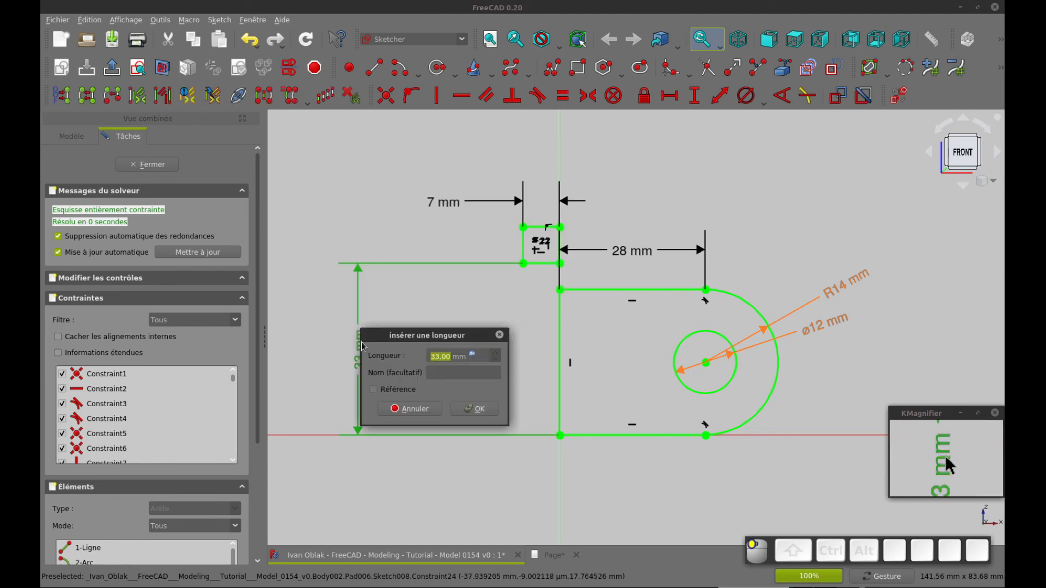
click(472, 355)
click(445, 373)
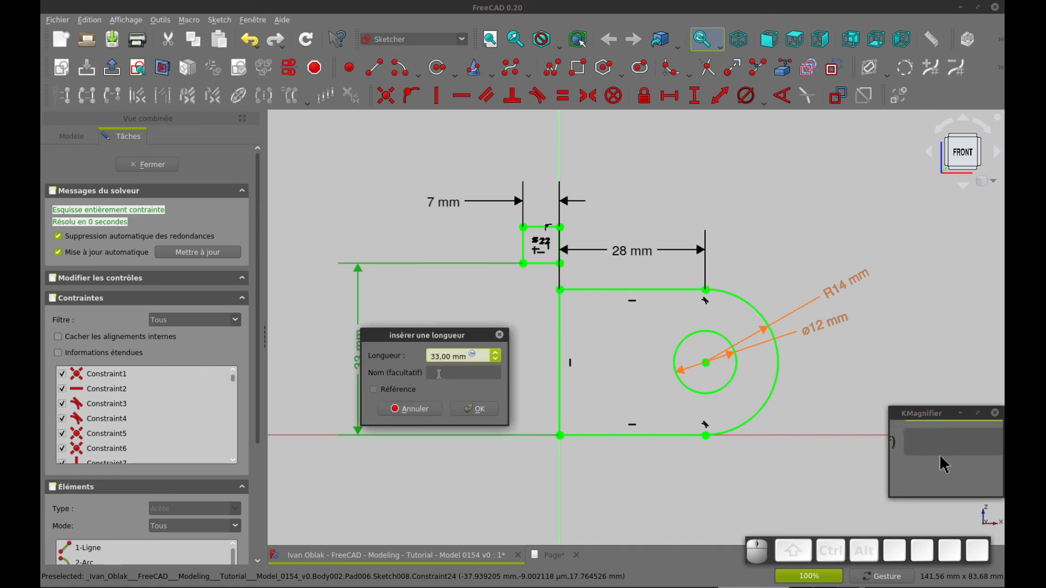
click(474, 408)
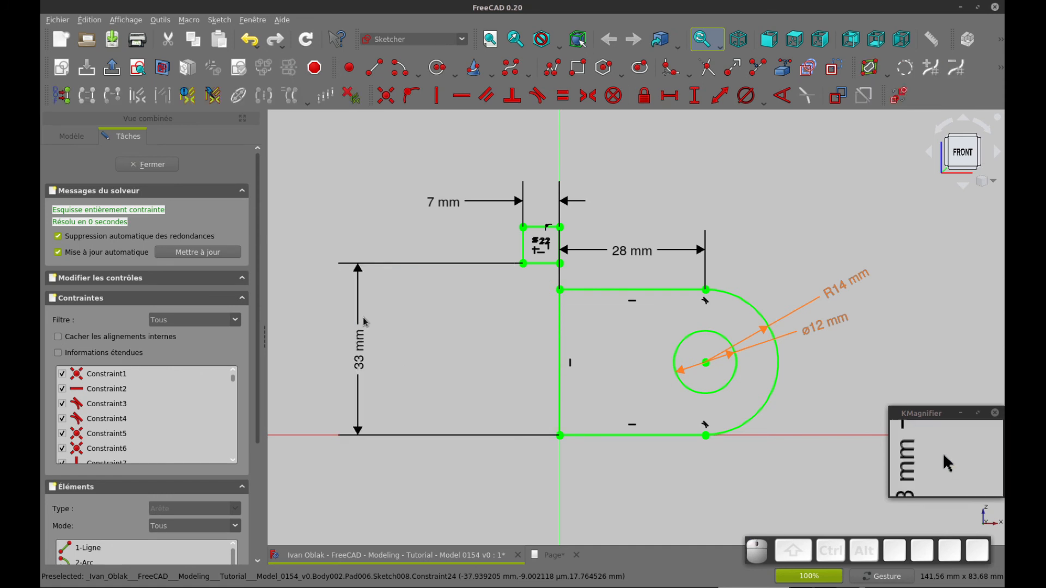
click(143, 164)
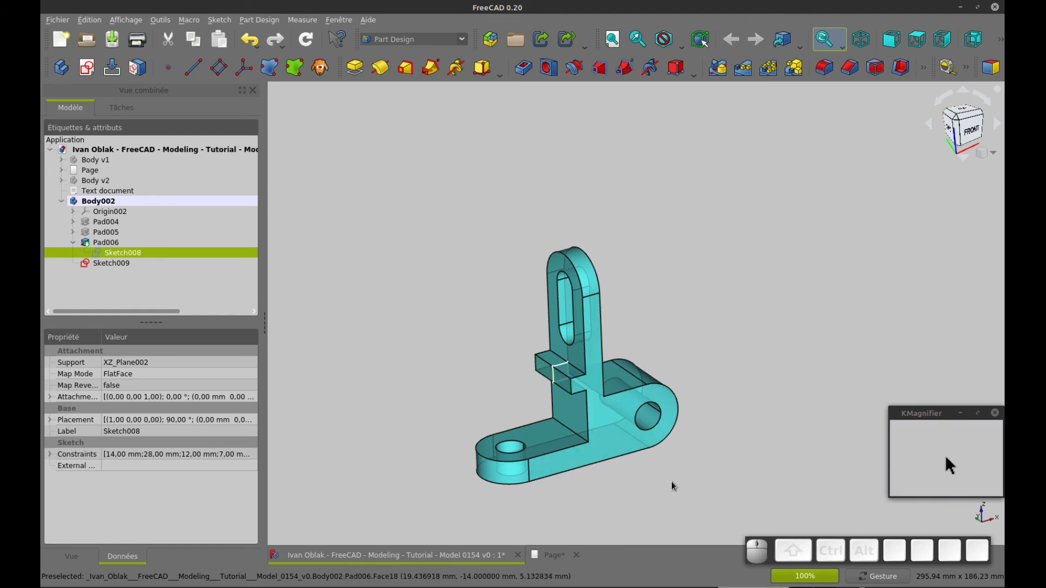
- Delete the redundant Sketch009 from Body002
drag(673, 486, 597, 422)
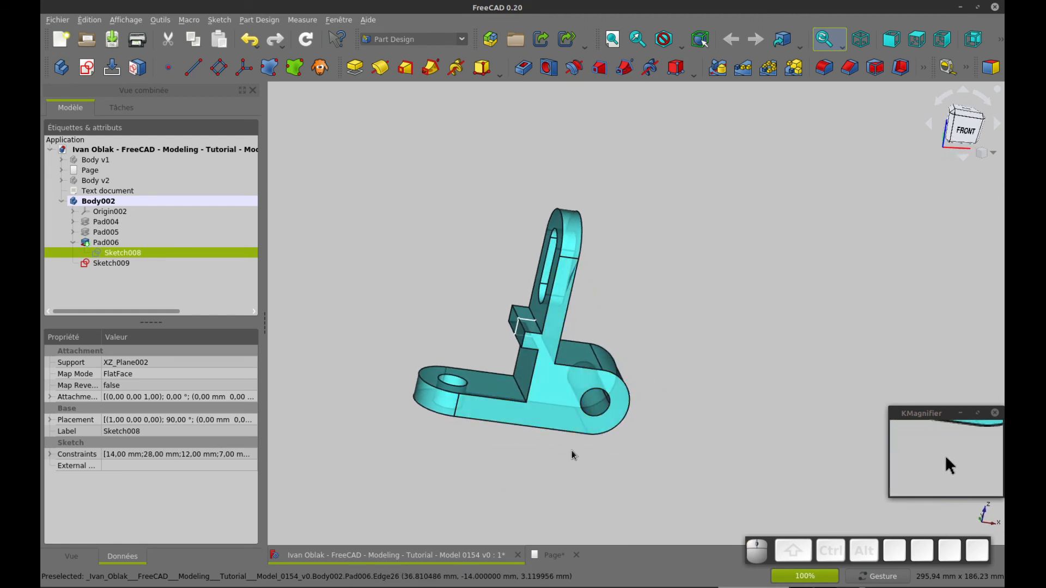
click(115, 263)
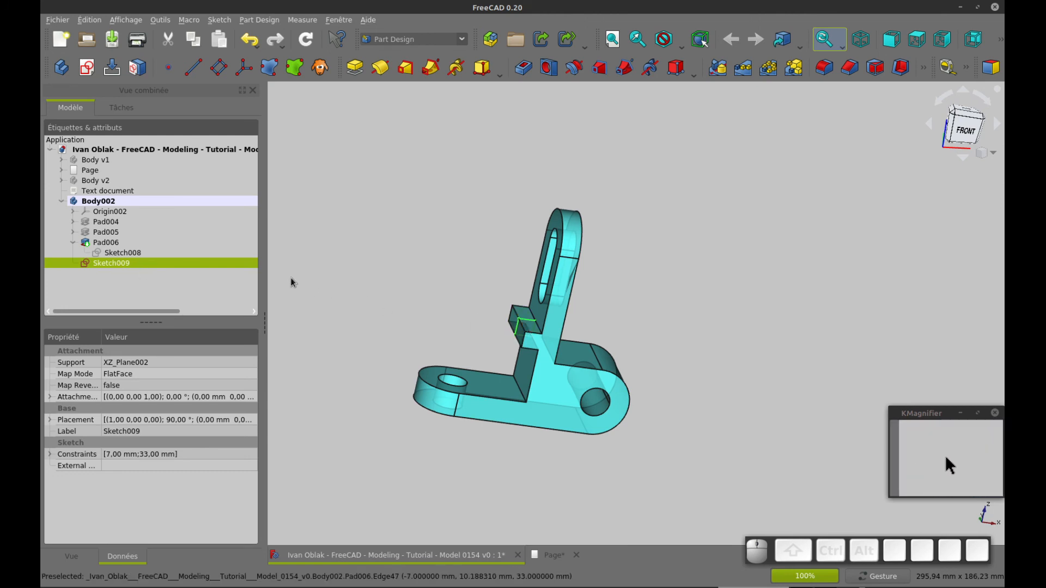
key(Delete)
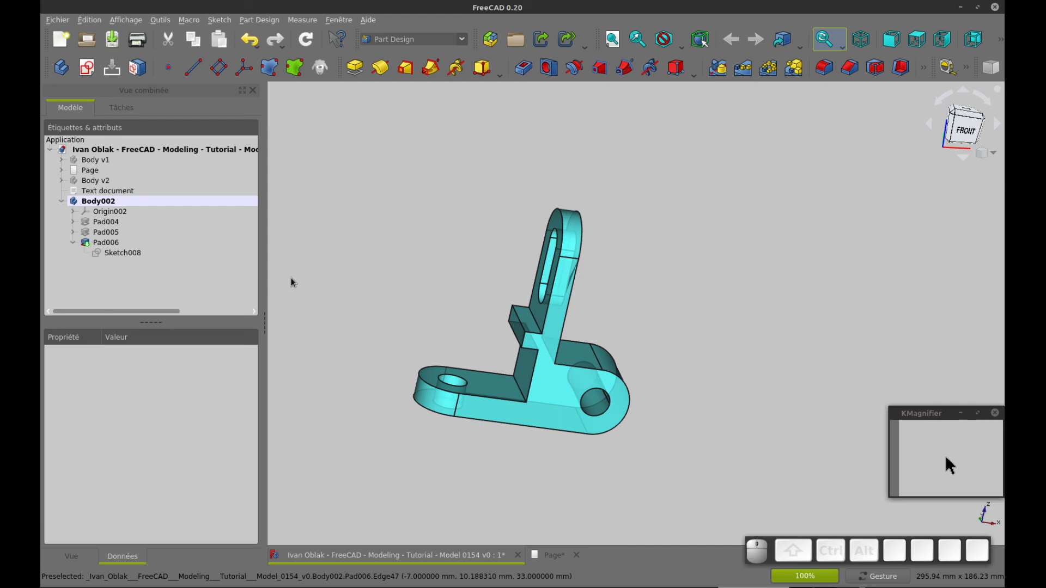
- Review the finished bracket from several angles along with its Pad004, Pad005 and Pad006 features
drag(696, 353, 474, 464)
right_drag(474, 464, 612, 485)
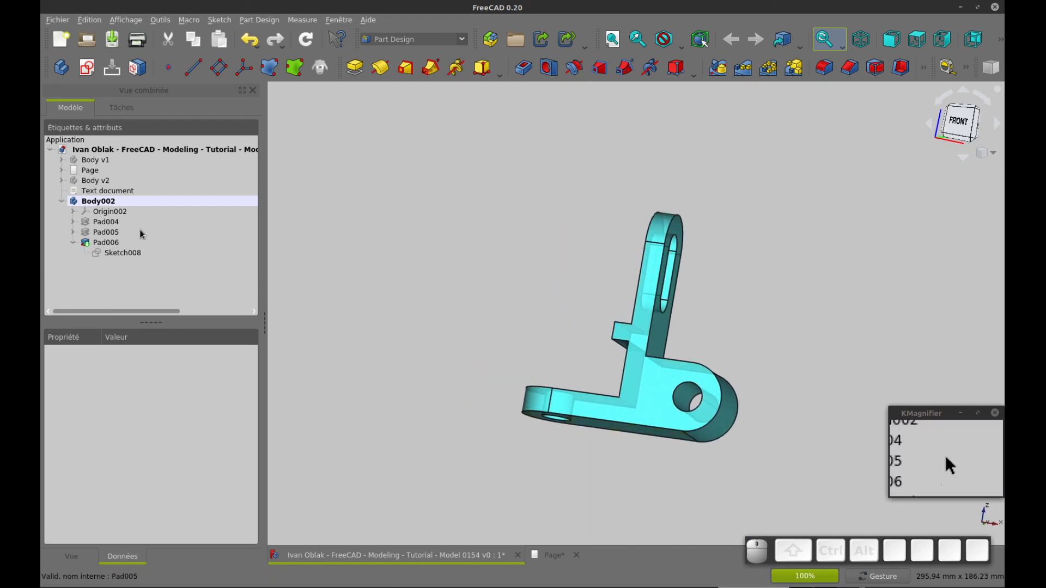
click(103, 223)
click(90, 232)
click(86, 243)
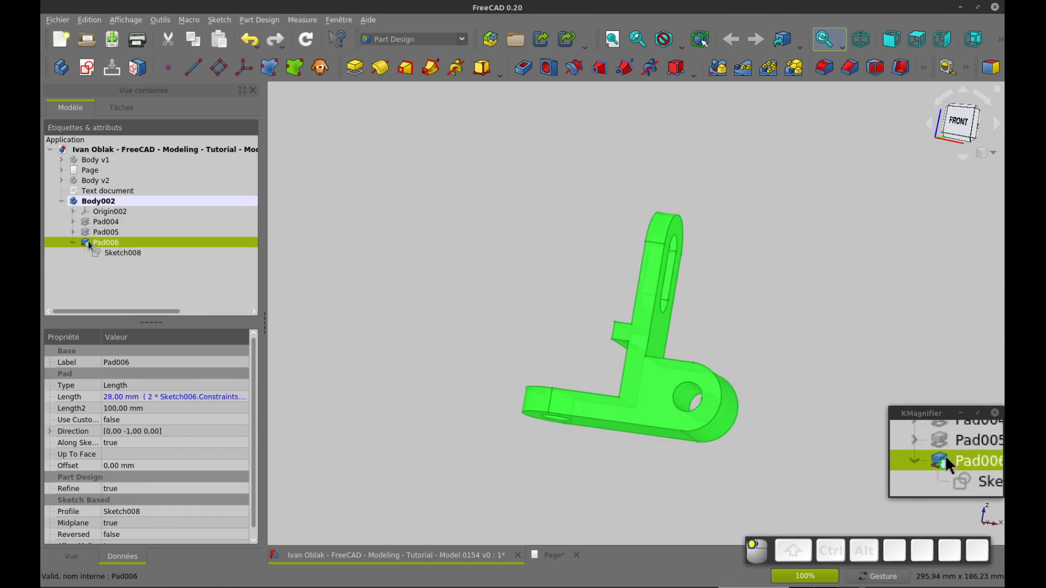
click(75, 244)
mouse_move(578, 292)
mouse_down()
mouse_move(567, 303)
mouse_move(621, 343)
mouse_move(572, 307)
mouse_up()
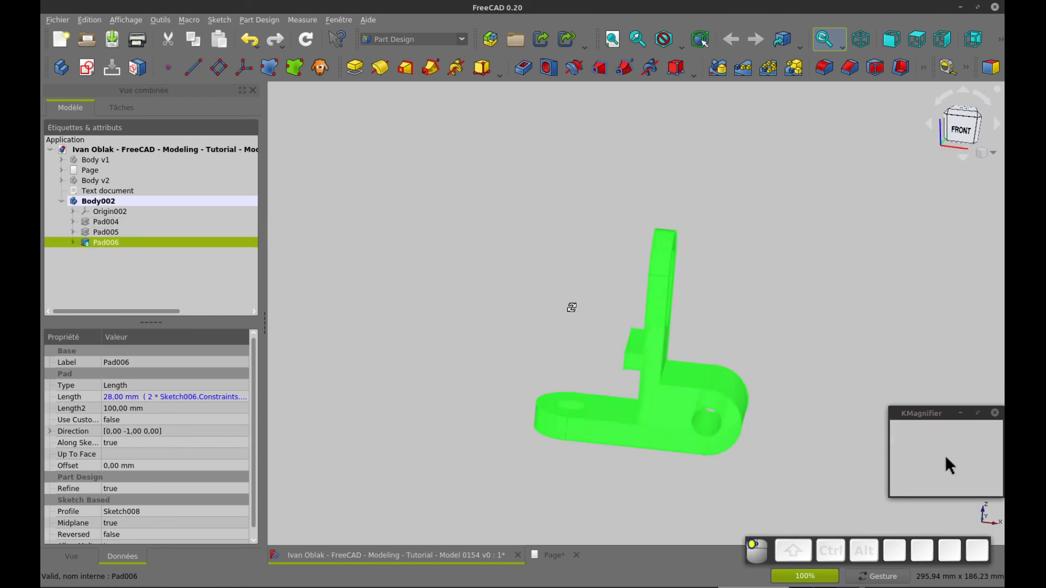
click(560, 463)
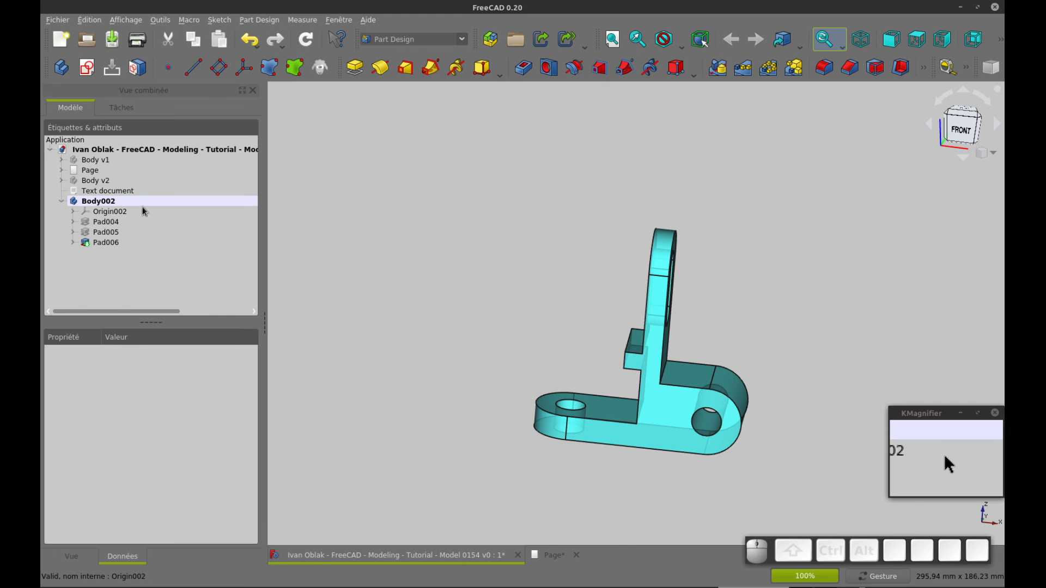
- Hide Body002, display Body v2 in its place and list its features
double_click(91, 202)
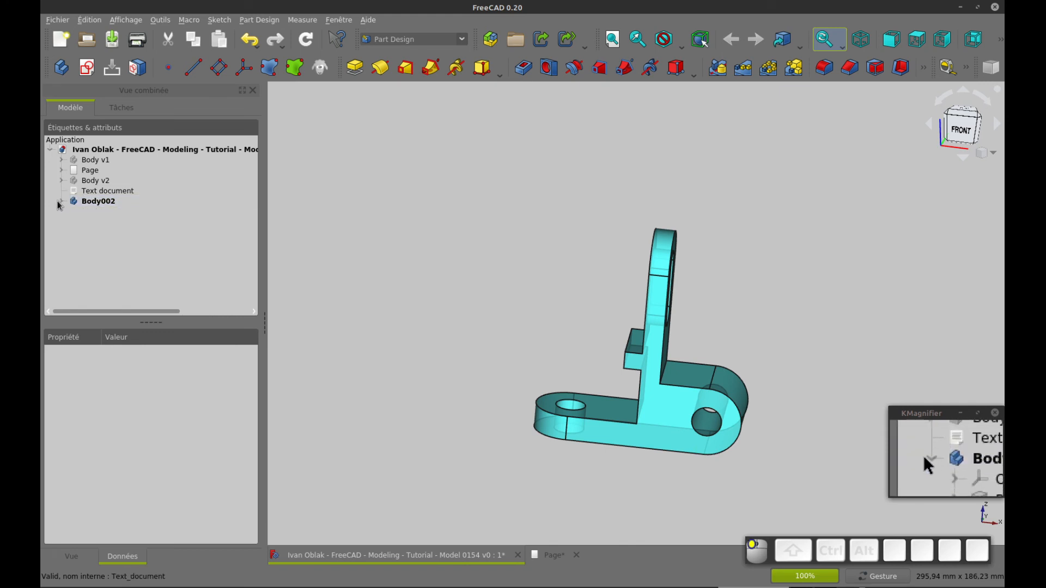
click(91, 202)
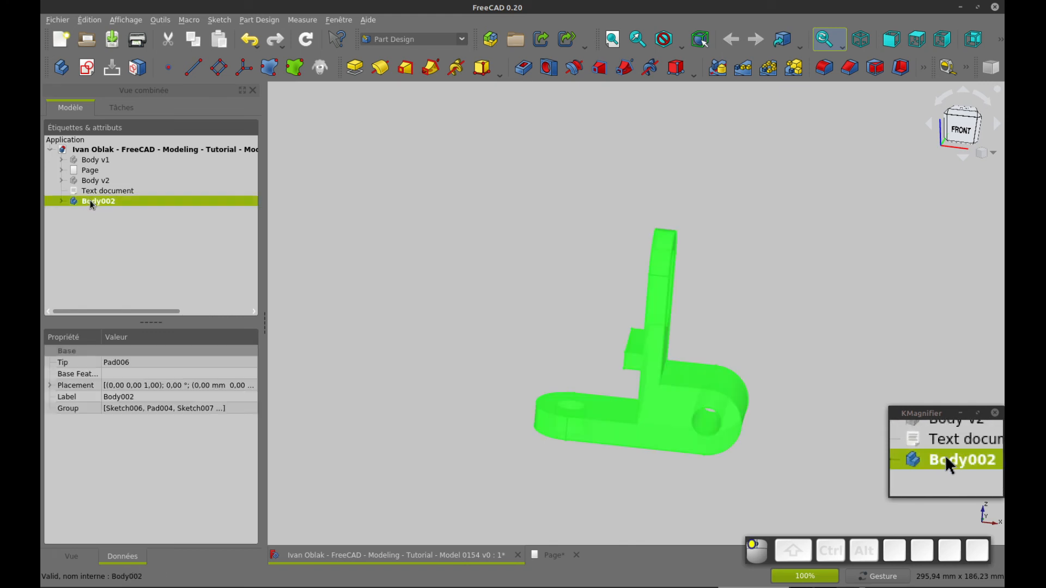
key(space)
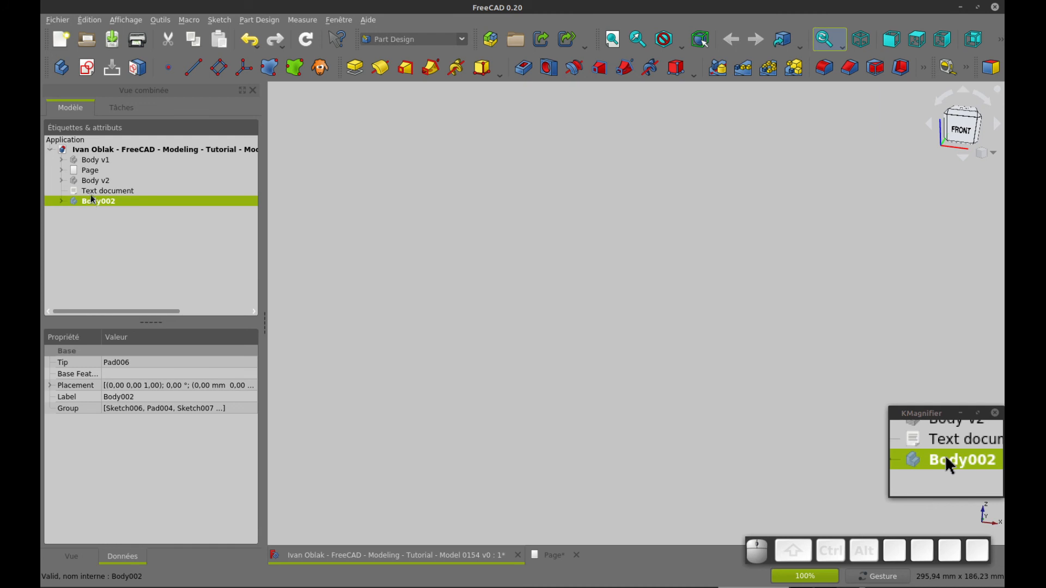
click(95, 182)
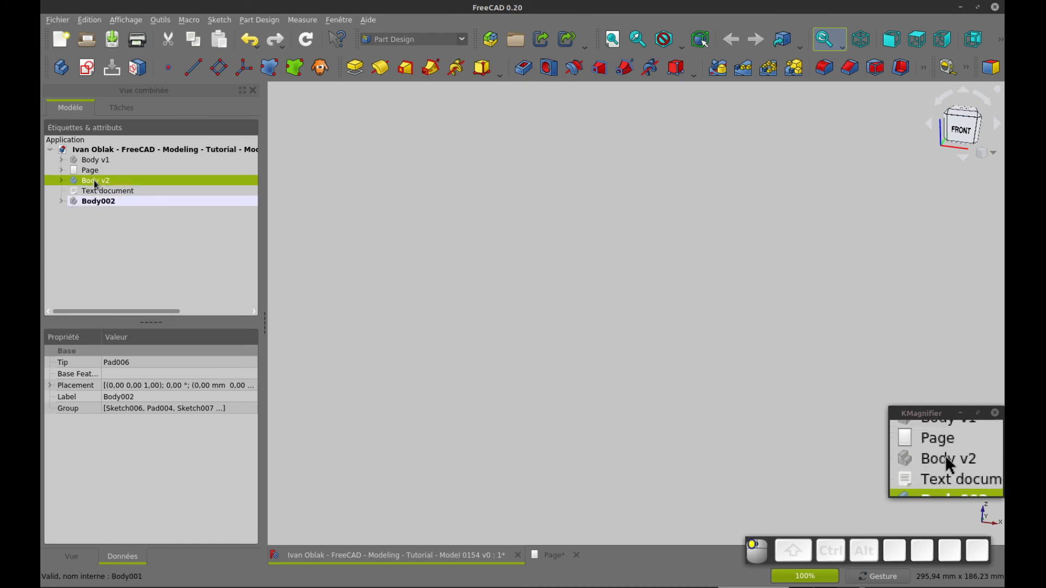
key(space)
click(66, 182)
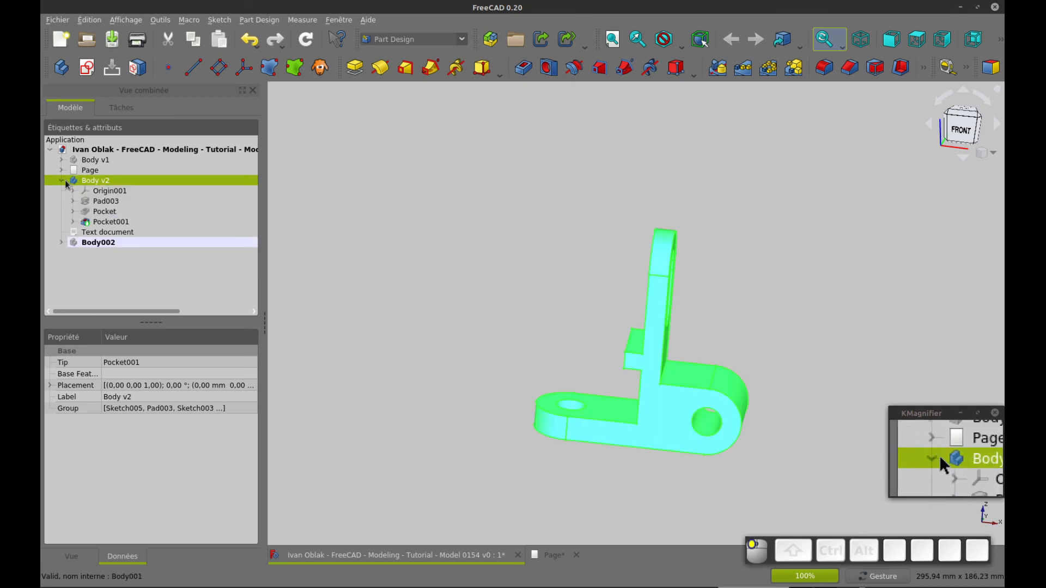
click(430, 273)
drag(782, 354, 782, 310)
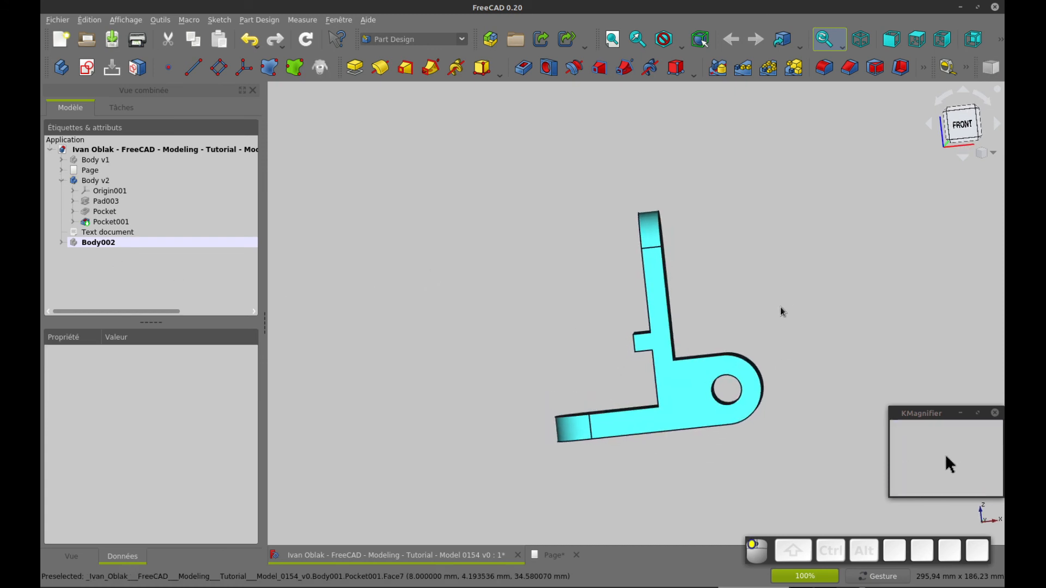
drag(539, 359, 754, 361)
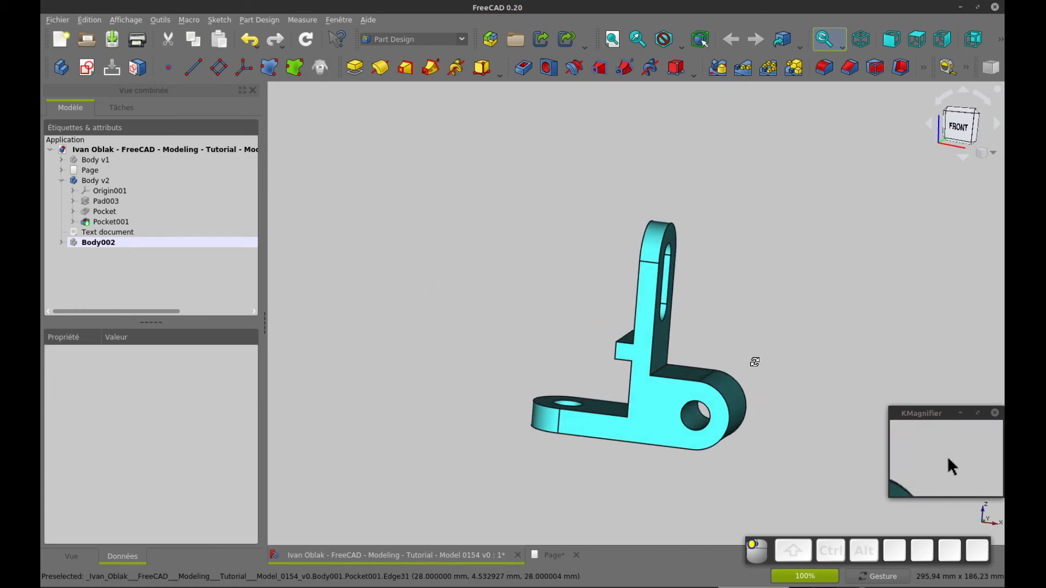
- Display Pad003 of Body v2 and examine the padded profile without the pockets
click(106, 202)
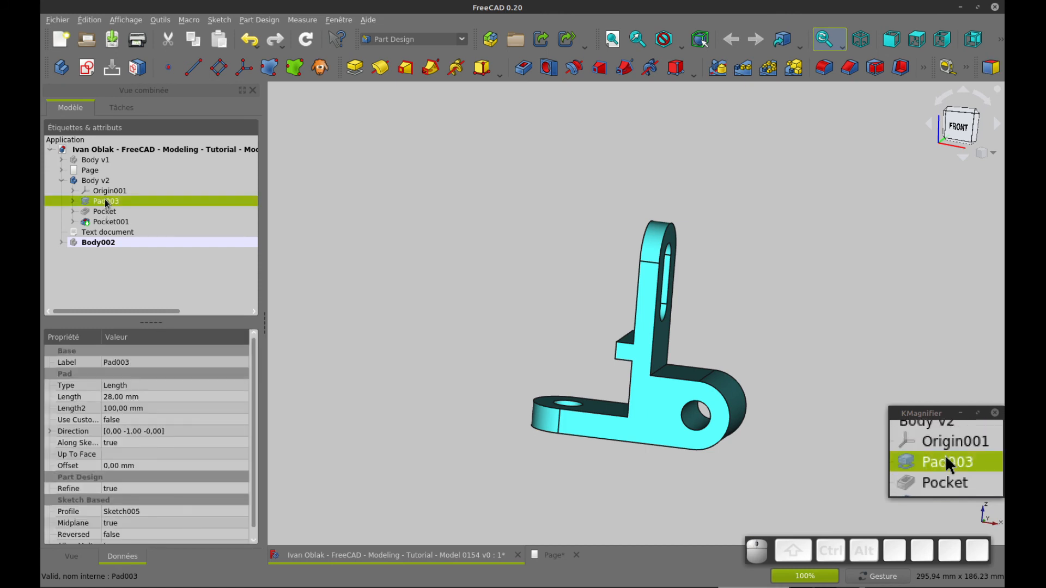
key(space)
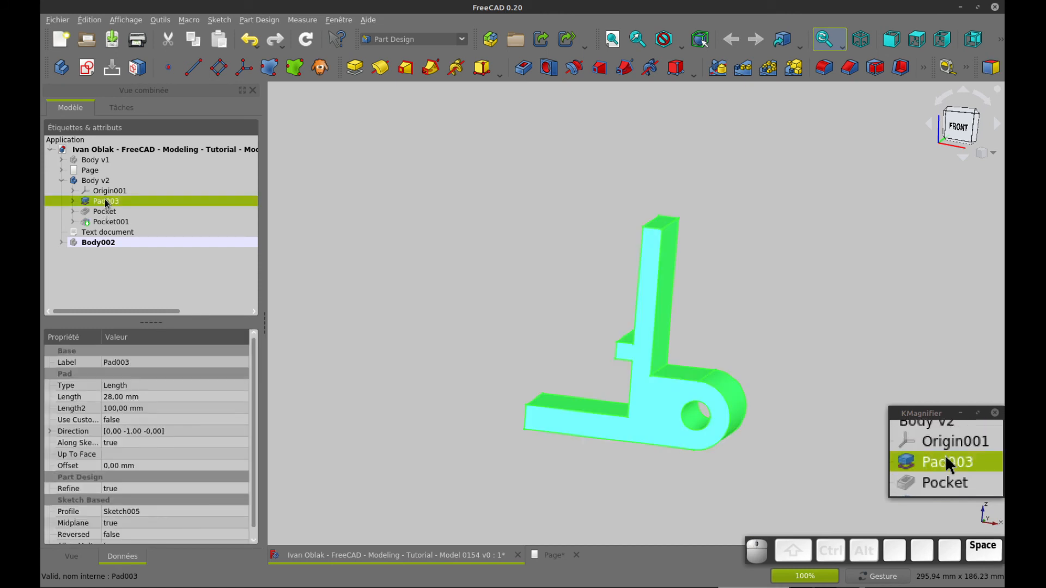
click(456, 329)
drag(455, 330, 517, 369)
mouse_move(581, 322)
mouse_down()
mouse_move(544, 329)
mouse_move(577, 336)
mouse_up()
right_drag(777, 332, 702, 275)
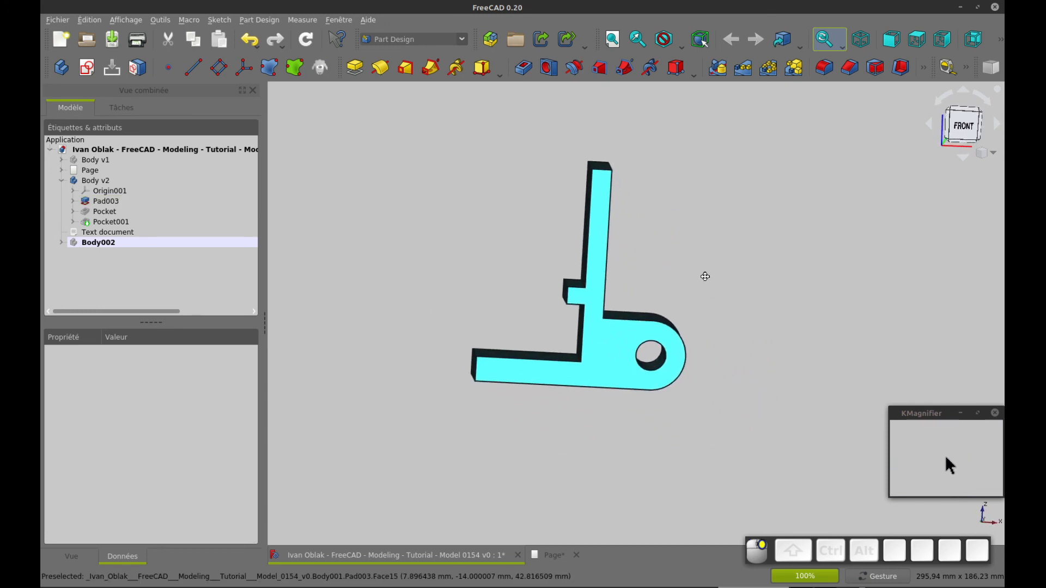
- Open Pad003's Sketch005, check its dimensions against the drawing page, and close the sketch
click(72, 202)
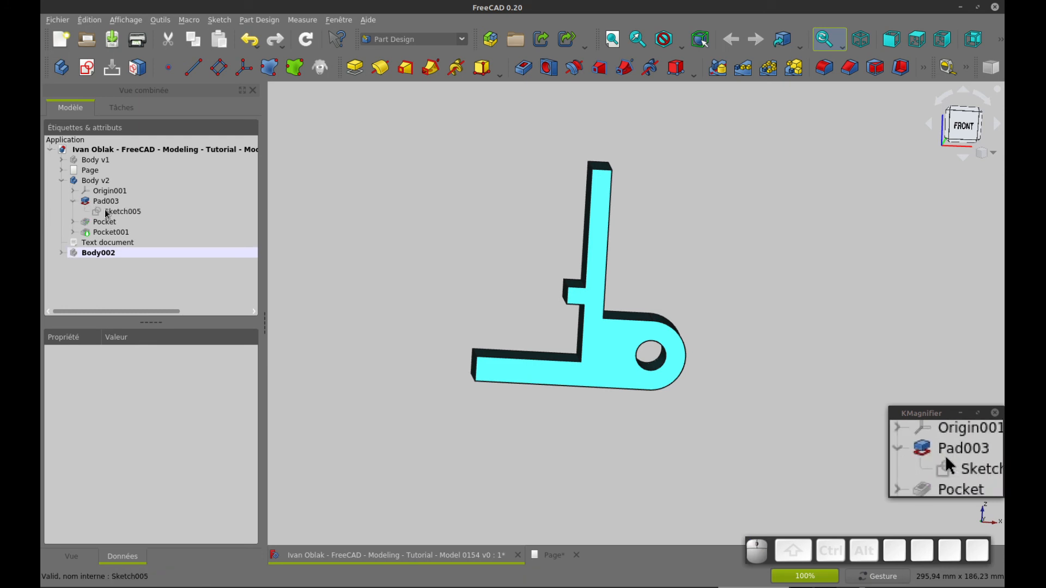
click(109, 213)
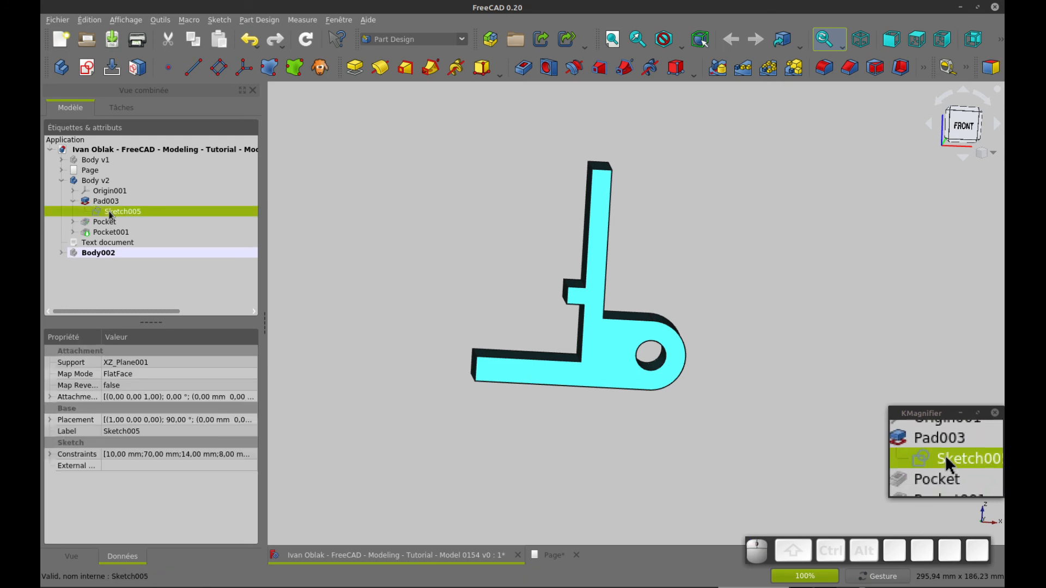
double_click(110, 213)
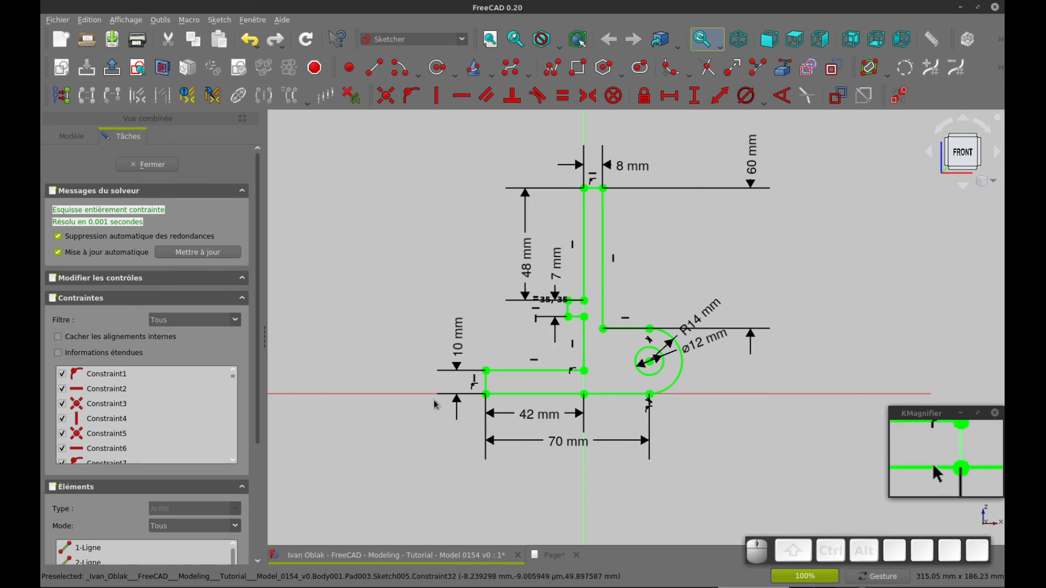
key(ctrl+Tab)
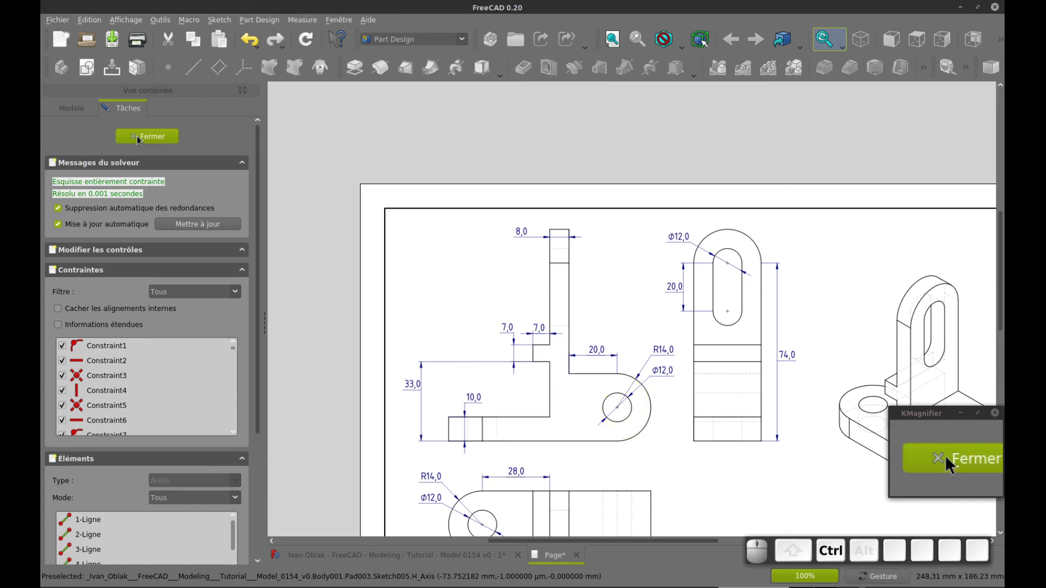
key(ctrl+Tab)
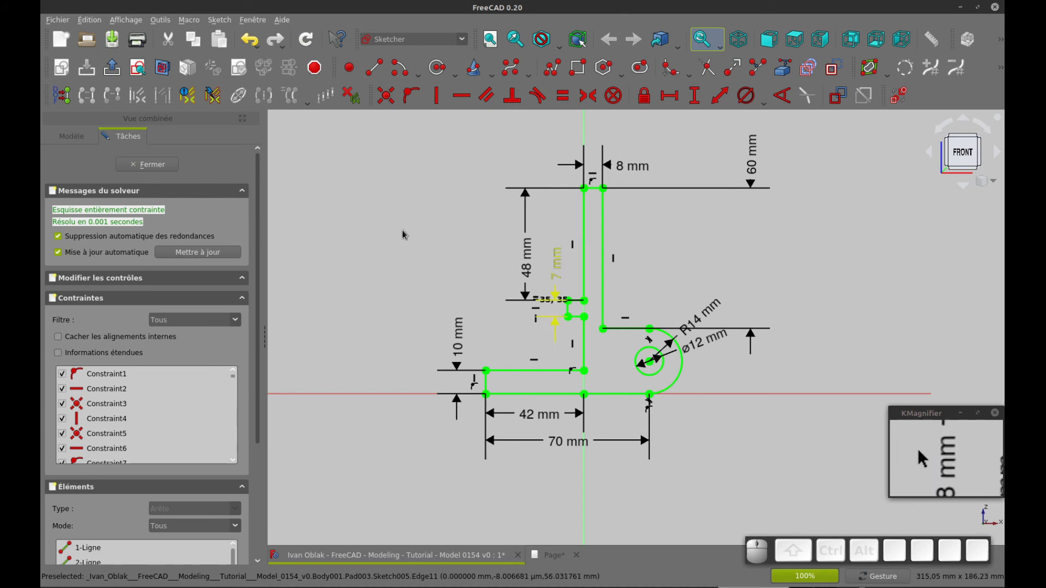
click(159, 168)
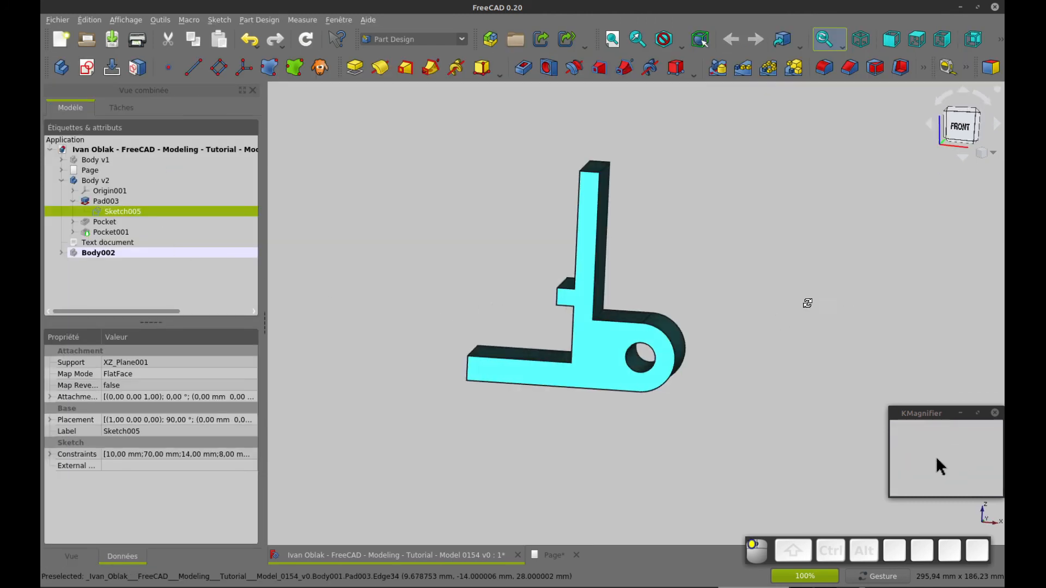
- Examine Pad003, Pocket and Pocket001 of Body v2 in sequence, ending with Pocket001 displayed
drag(807, 303, 647, 224)
drag(808, 303, 724, 327)
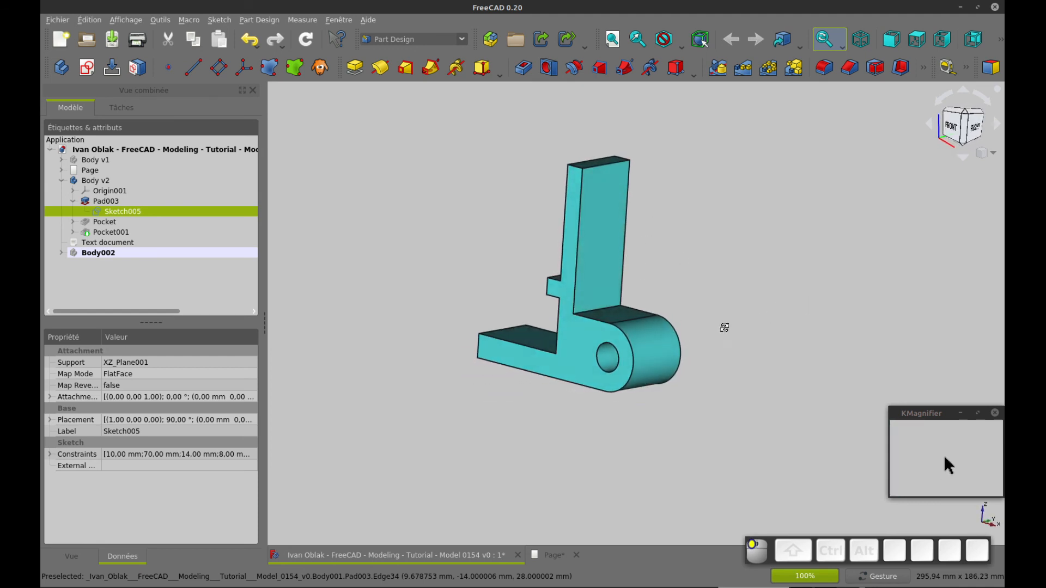
drag(483, 399, 550, 381)
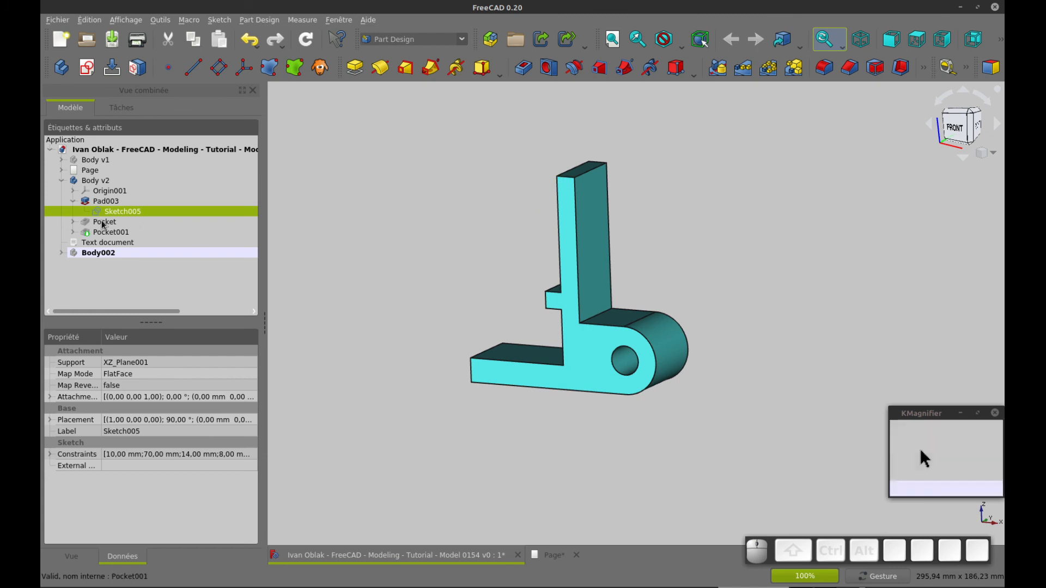
click(69, 201)
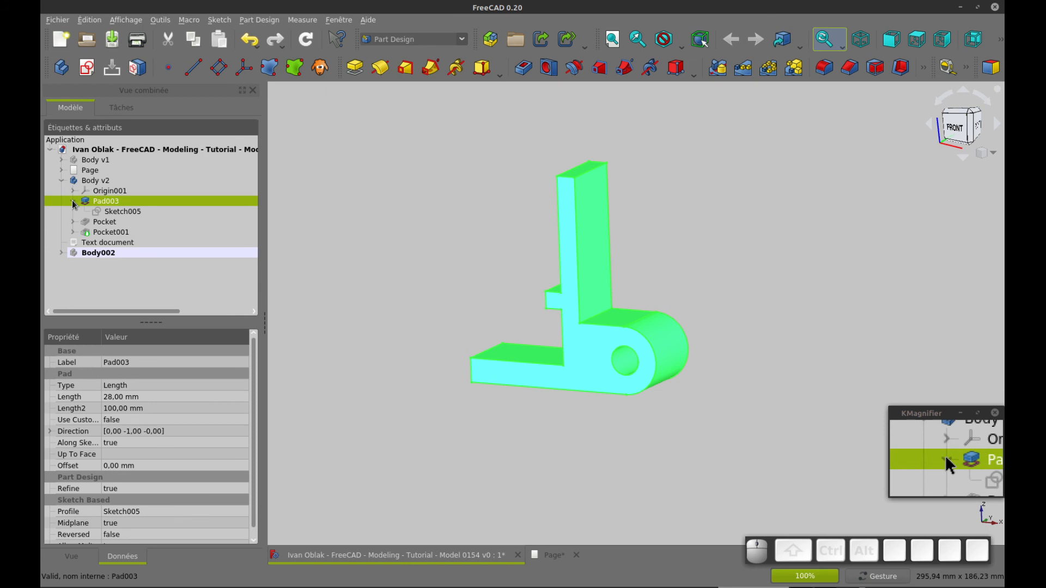
click(73, 202)
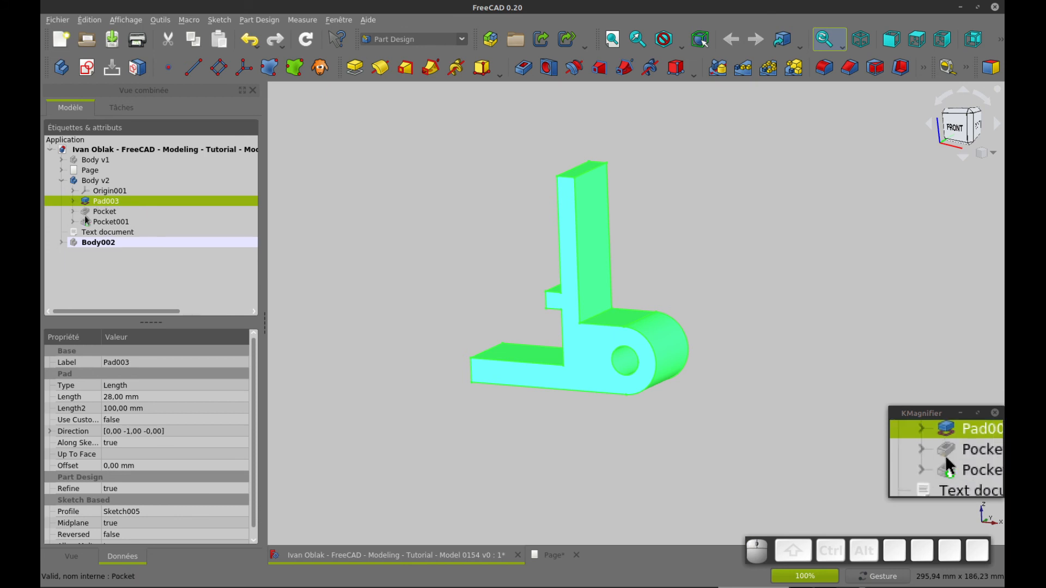
click(100, 213)
key(space)
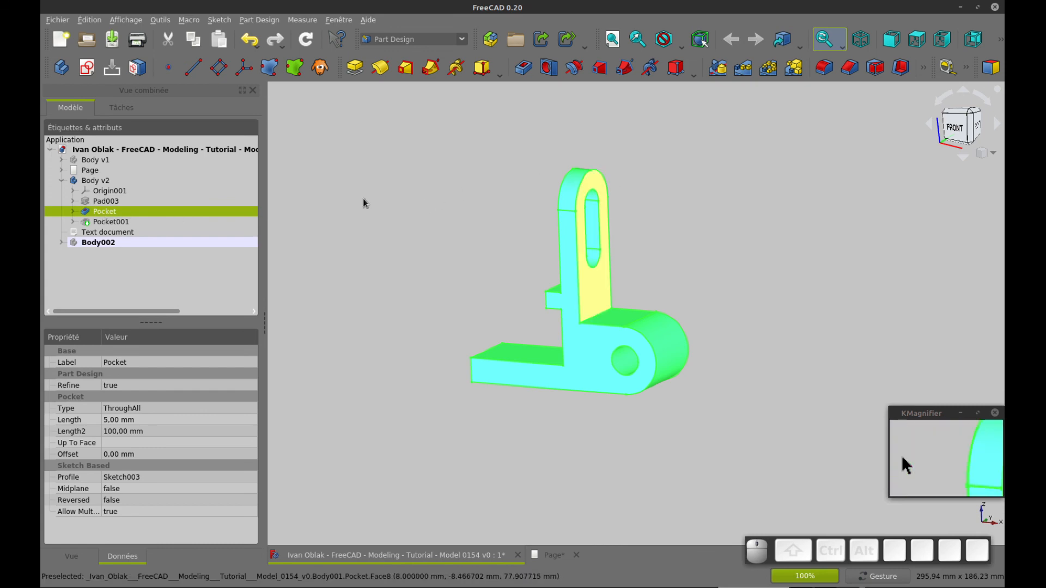
click(85, 224)
key(space)
click(355, 263)
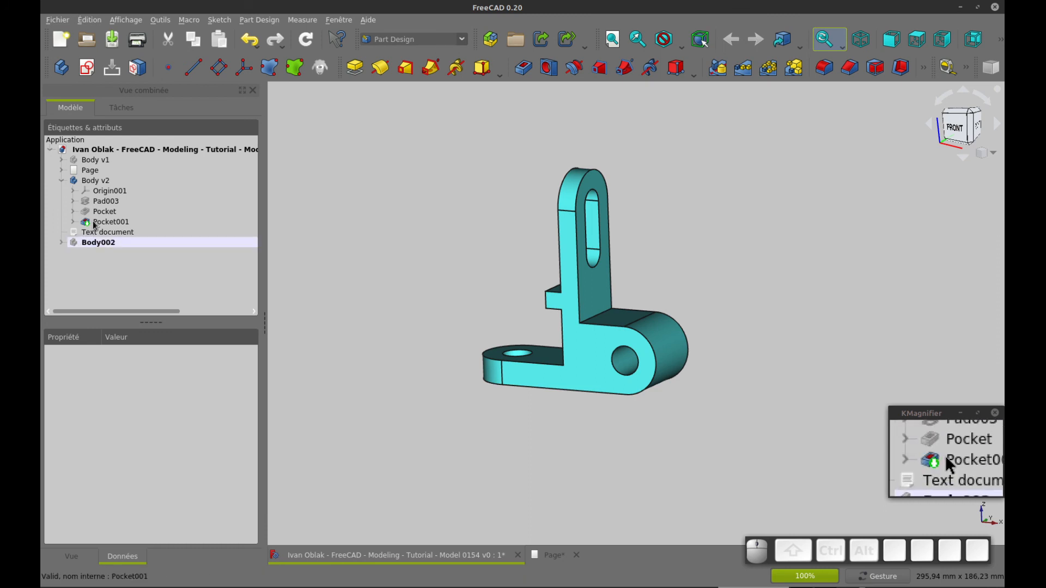
- Open Pocket001's Sketch004 in section view and delete the large outer arc
click(76, 222)
double_click(109, 232)
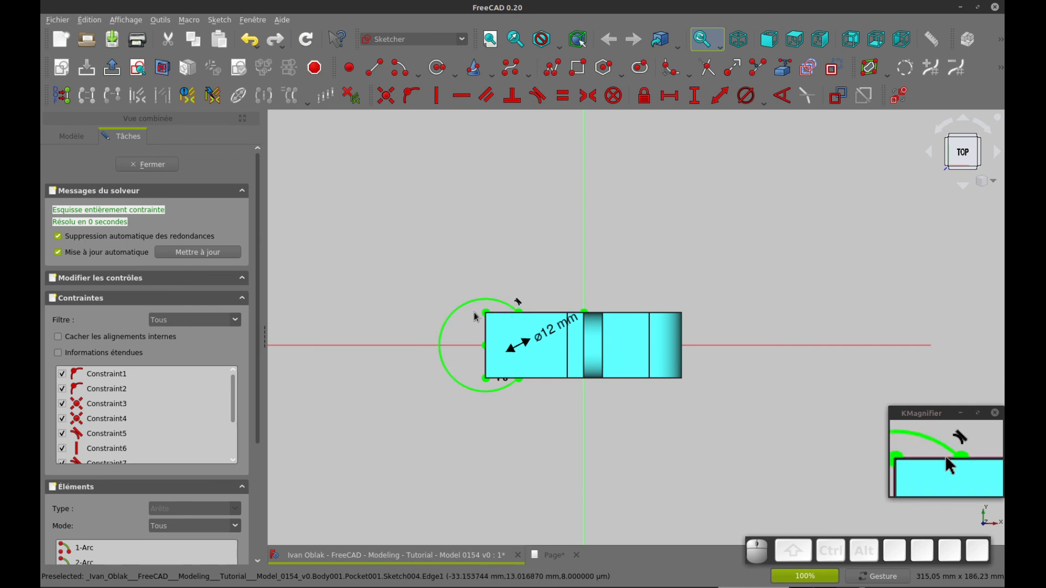
click(163, 69)
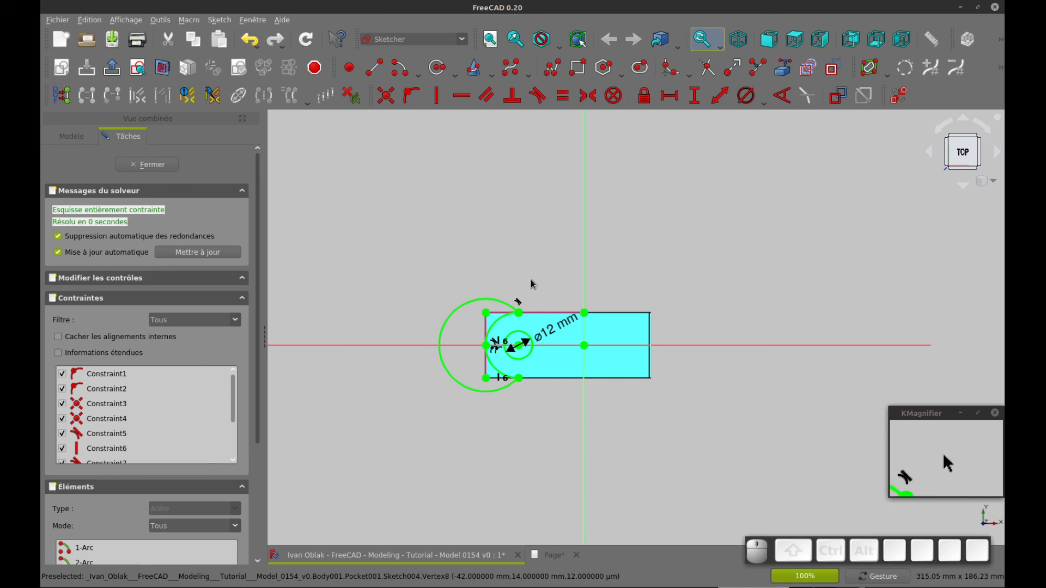
scroll(520, 262, up, 3)
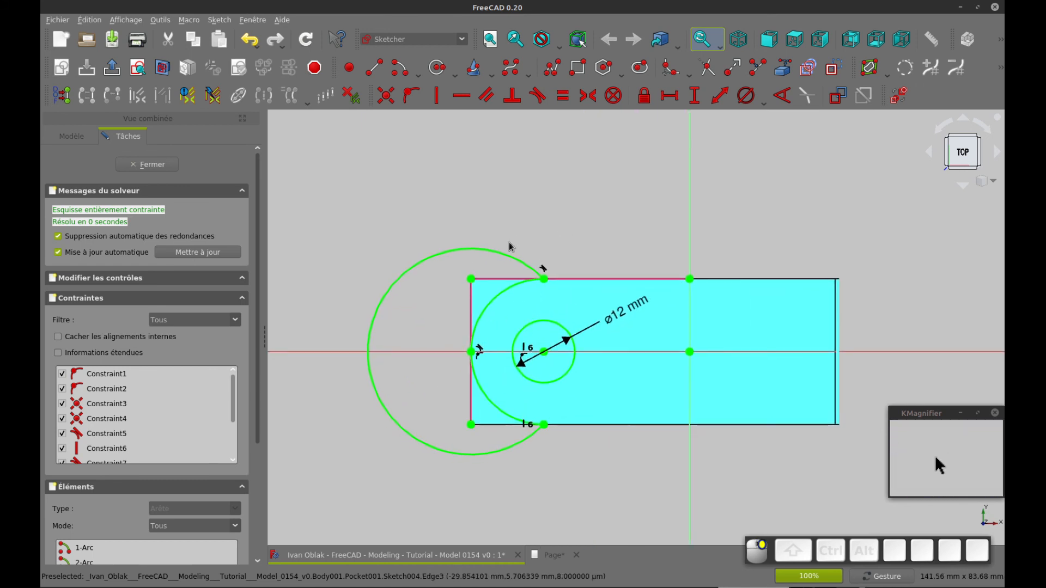
click(495, 254)
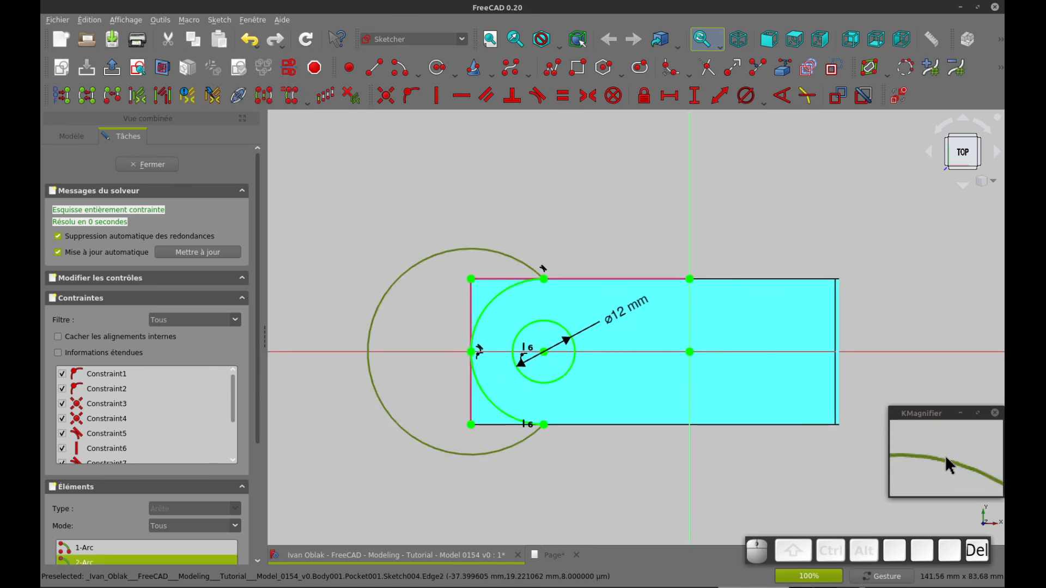
key(Delete)
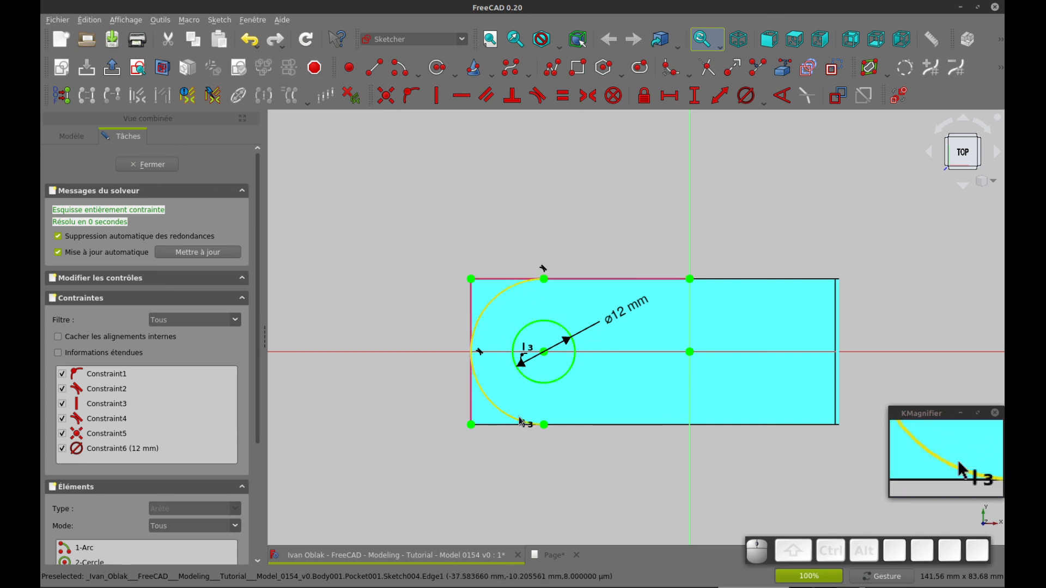
- Draw a three-segment polyline from the inner arc's upper end around the plate's two outer corners to its lower end
click(555, 73)
click(544, 278)
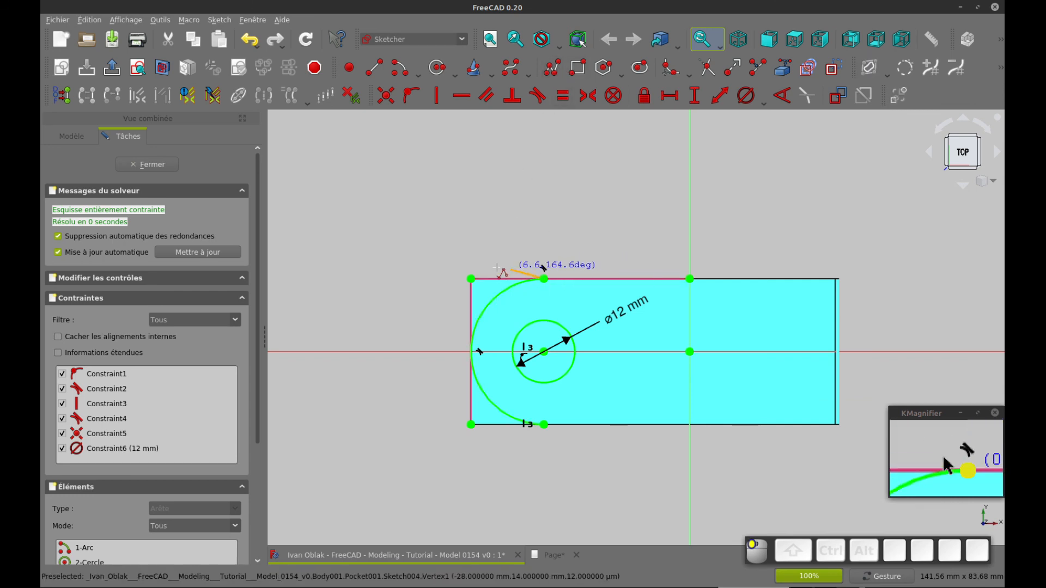
click(471, 279)
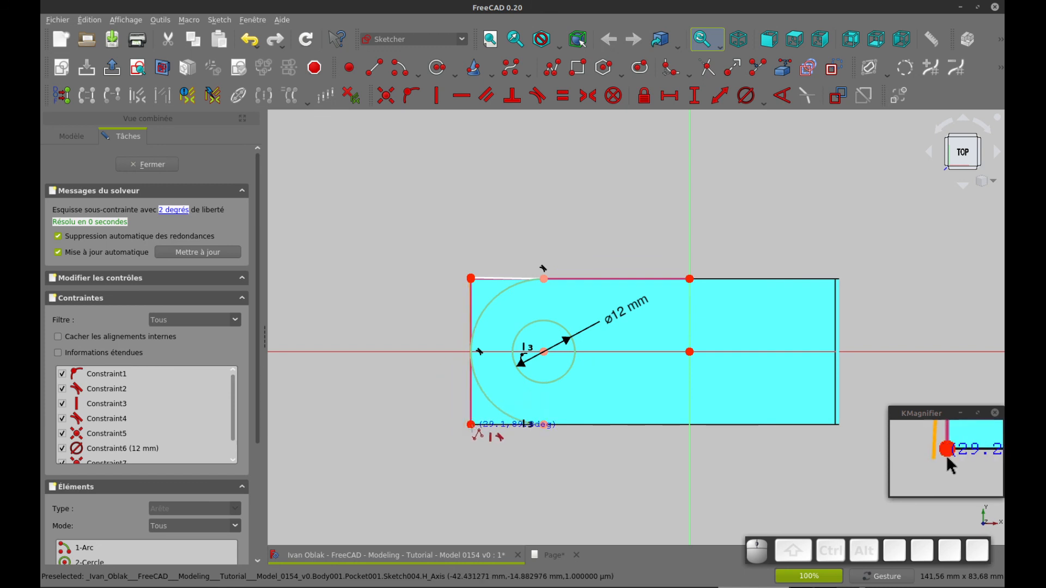
click(472, 425)
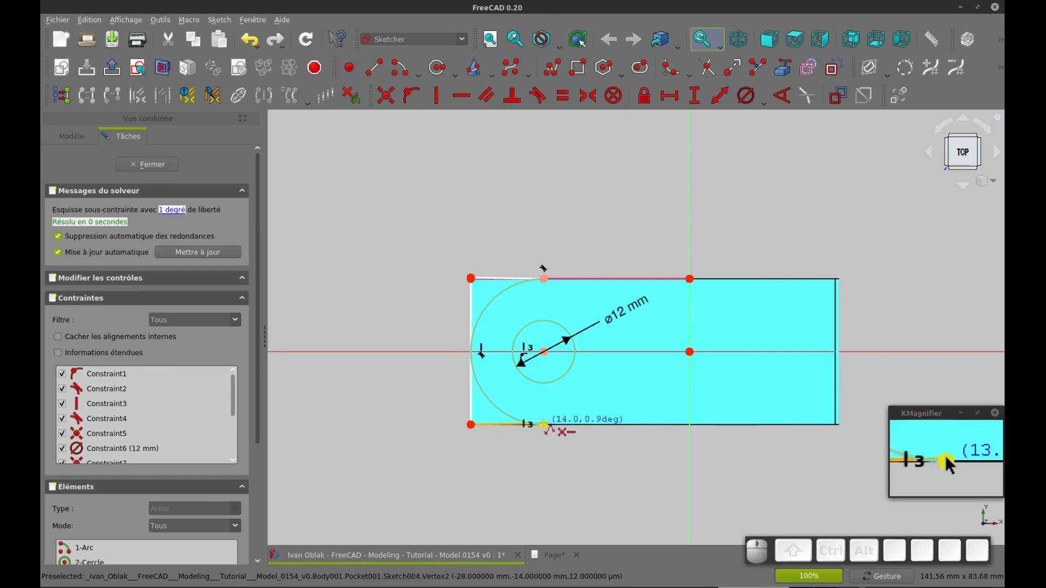
click(543, 424)
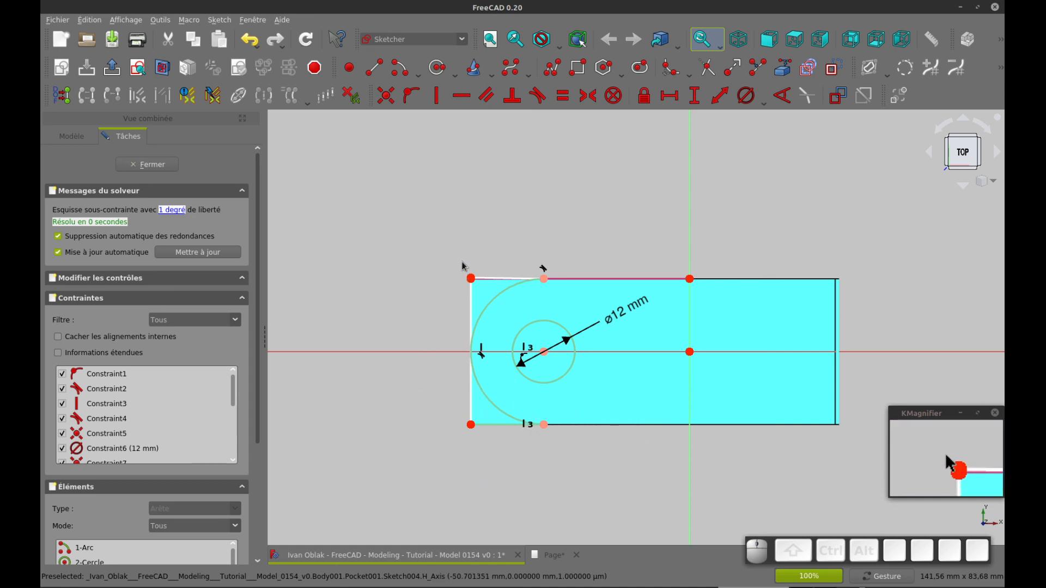
- Try to make the polyline's upper corner coincident with the projected plate corner, and undo the constraint
drag(454, 252, 483, 299)
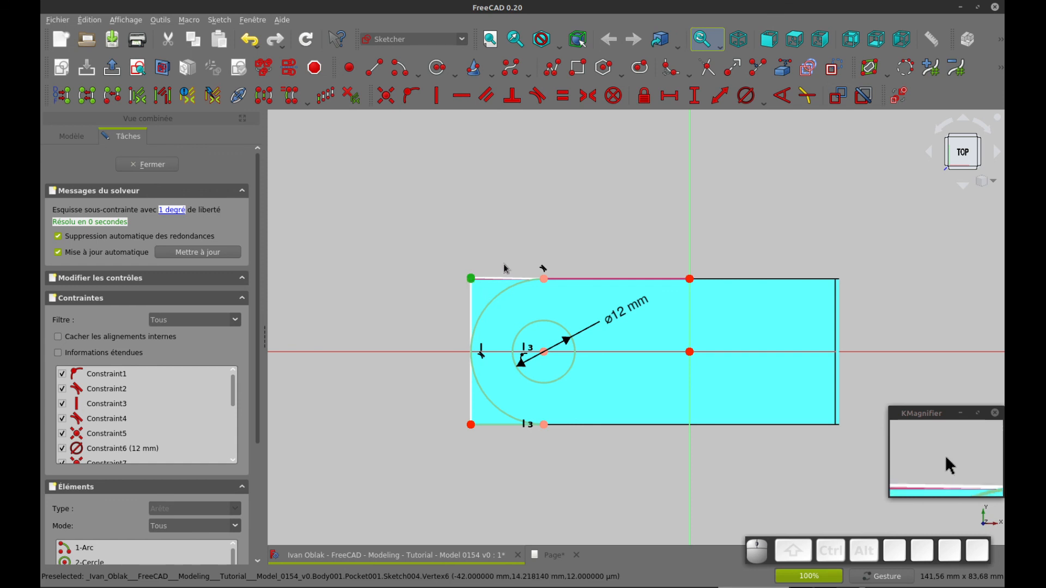
key(c)
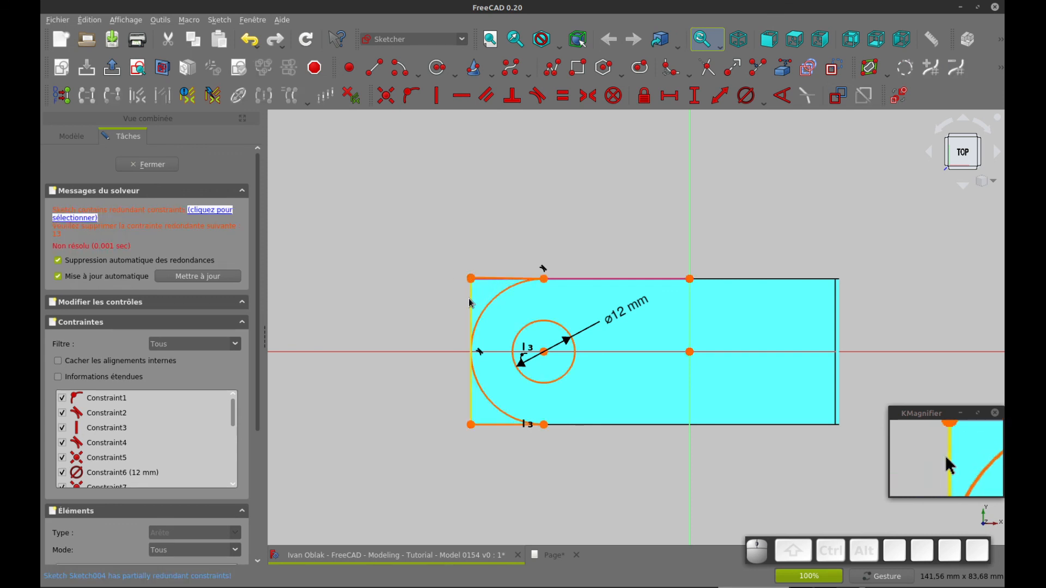
key(ctrl+z)
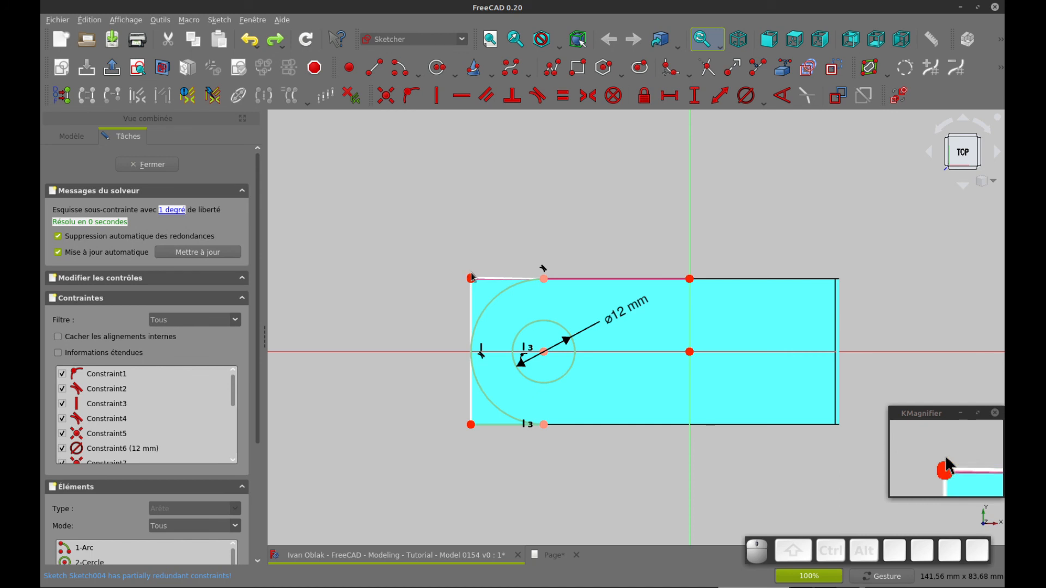
- Pull the polyline's upper corner away from the projected plate corner, and undo all three polyline segments
mouse_move(470, 275)
mouse_down()
mouse_move(449, 281)
mouse_move(464, 276)
mouse_up()
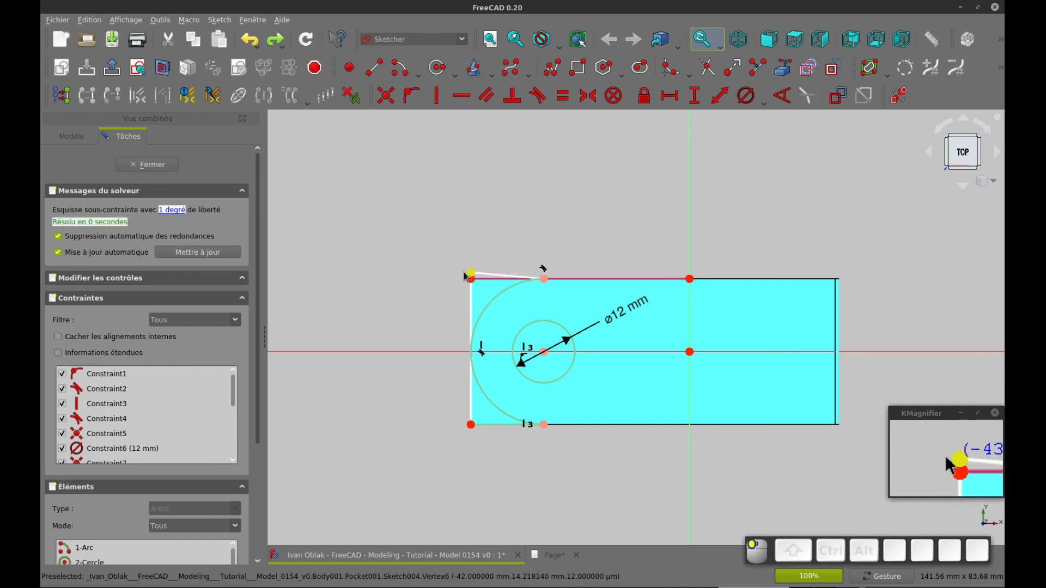
click(488, 305)
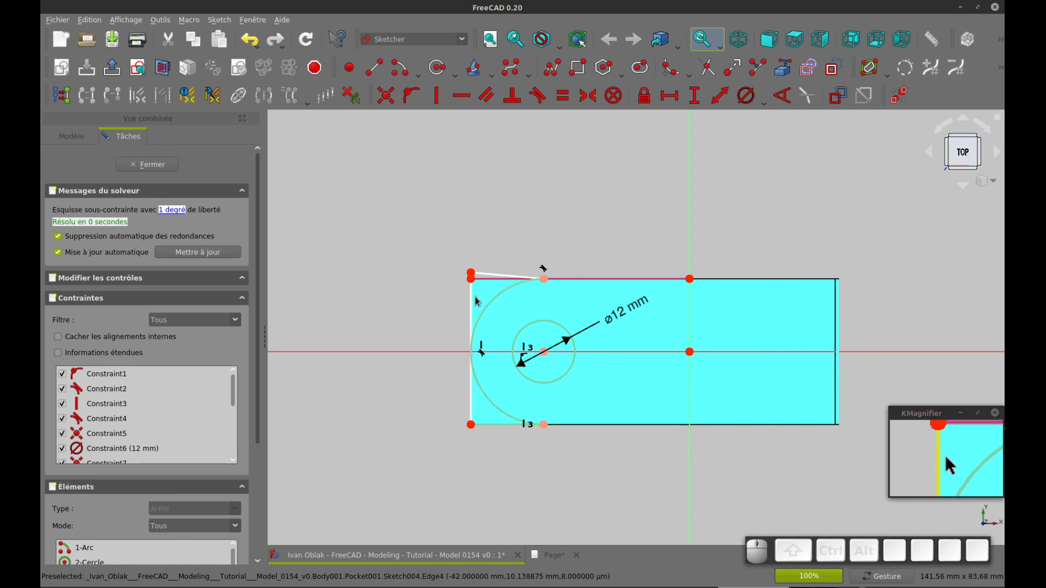
key(ctrl+z)
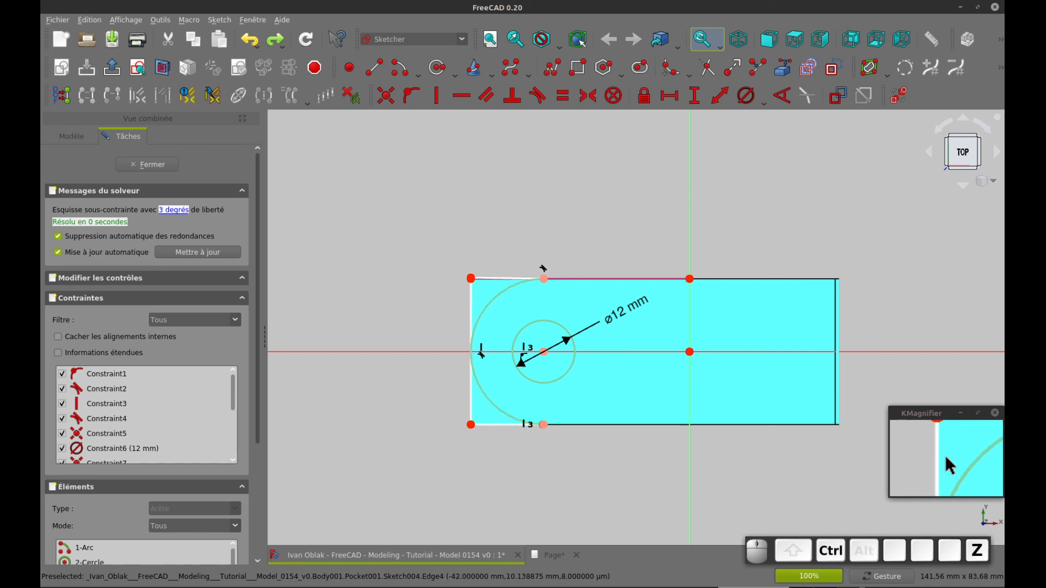
key(ctrl+z)
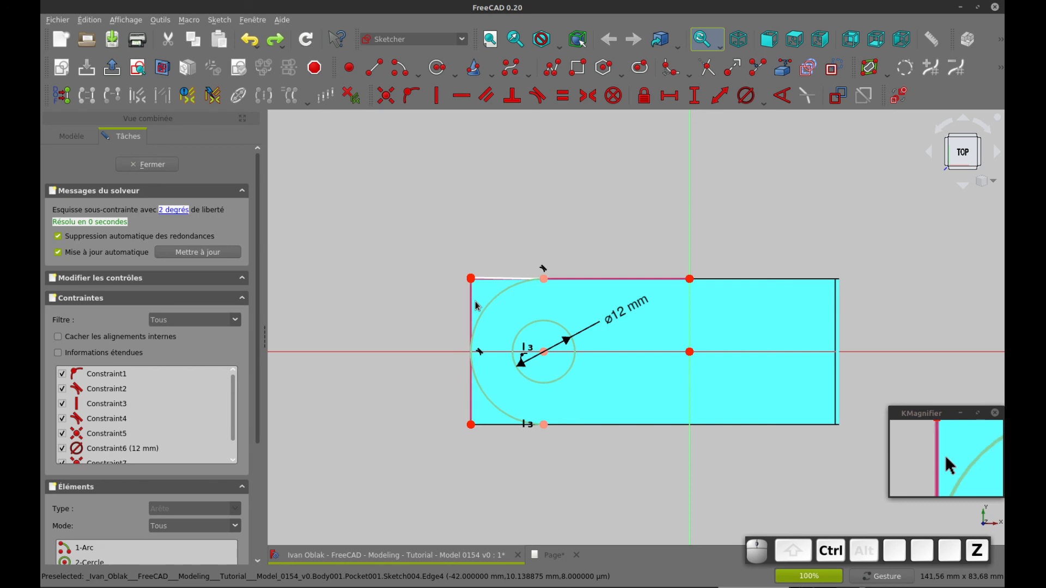
key(ctrl+z)
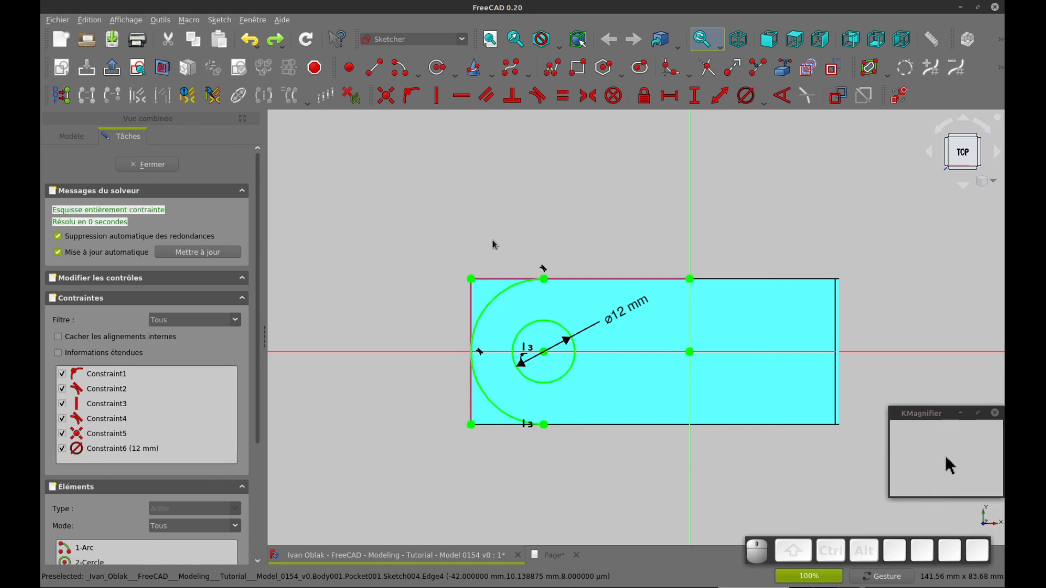
- Try a three-segment polyline from the inner arc's upper end around two free points outside the plate to its lower end, and undo it
click(552, 69)
click(544, 279)
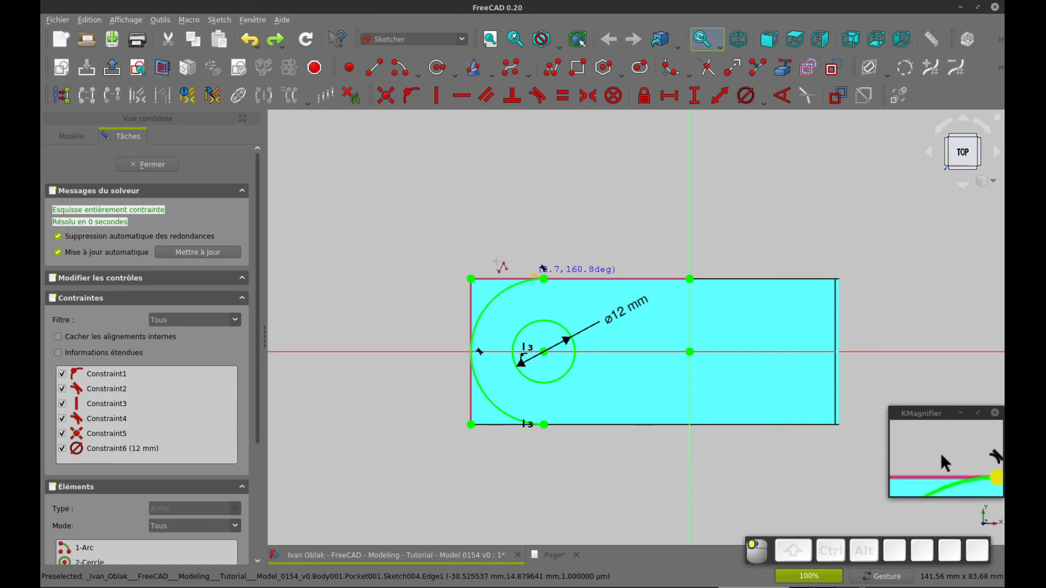
click(433, 237)
click(418, 475)
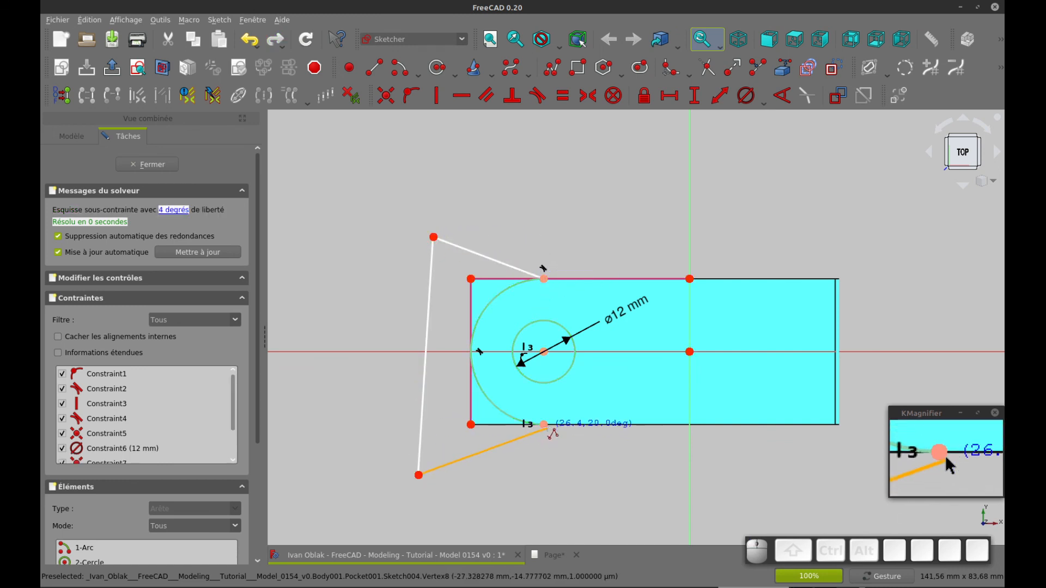
click(544, 425)
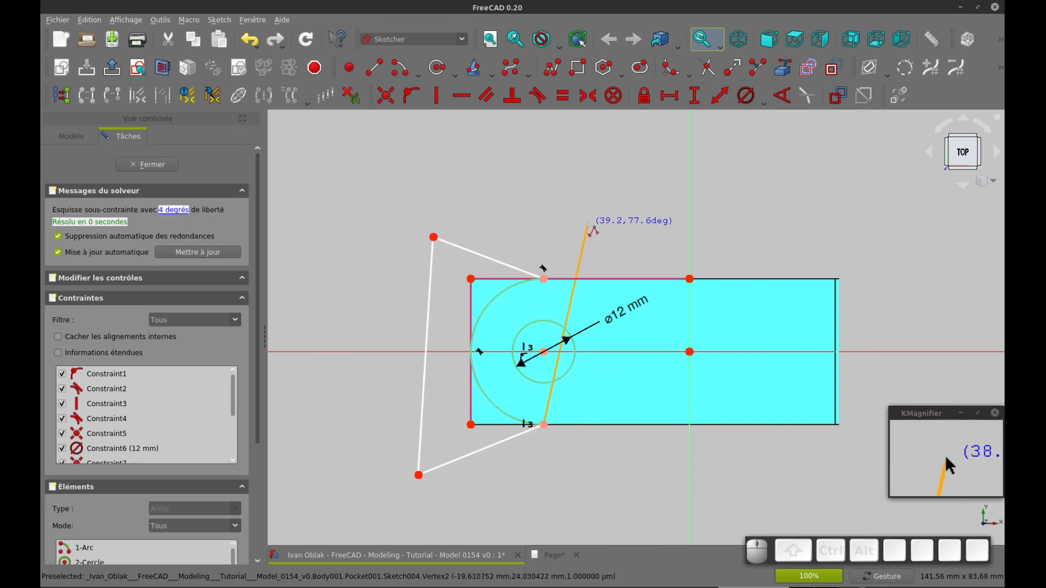
right_click(588, 227)
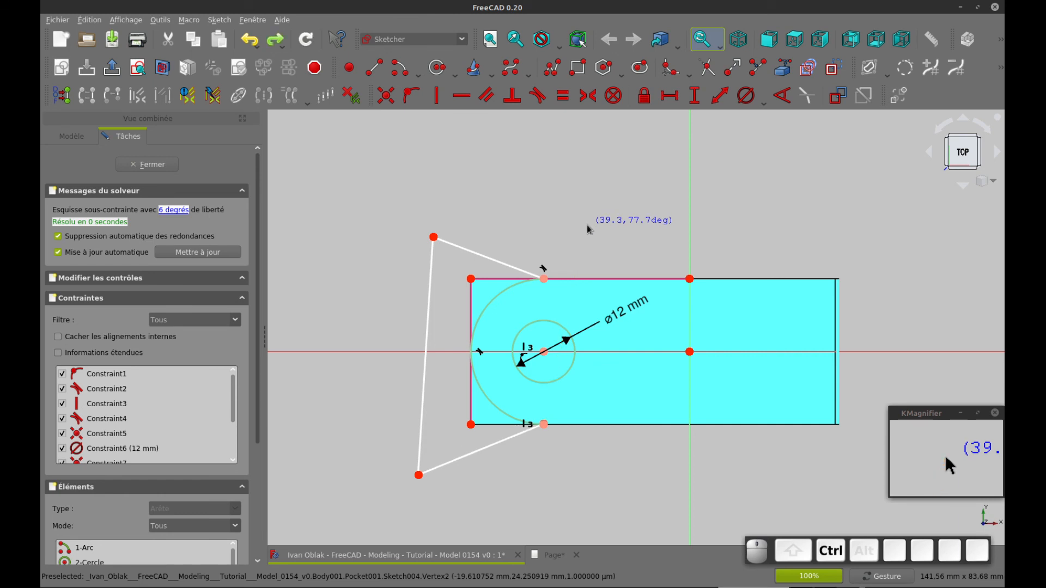
key(ctrl+z)
key(ctrl+z)
key(ctrl+z)
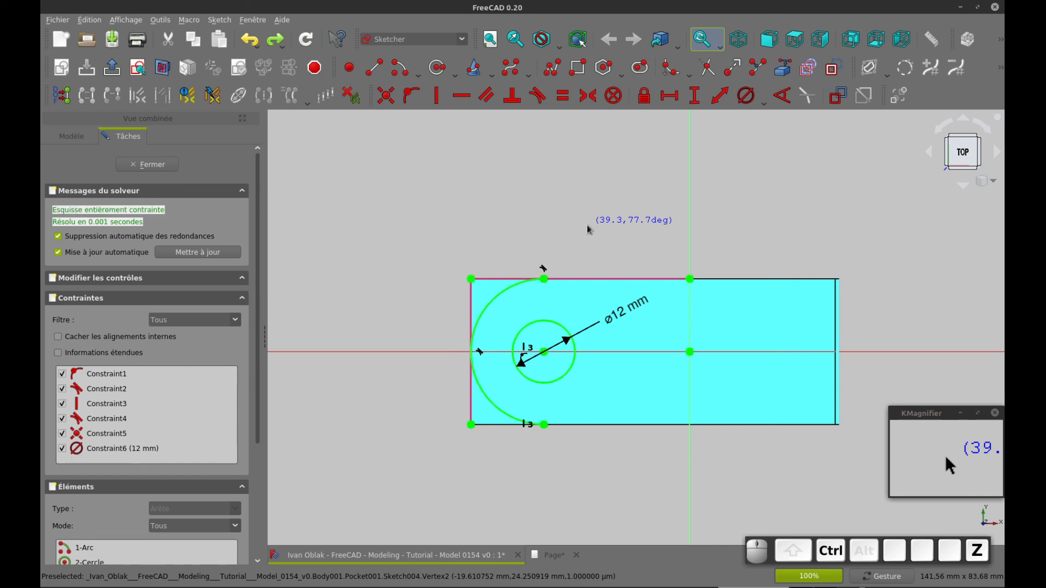
- Draw a large outer arc centred on the plate's projected end edge through the inner arc's upper and lower ends, and close the sketch
click(401, 71)
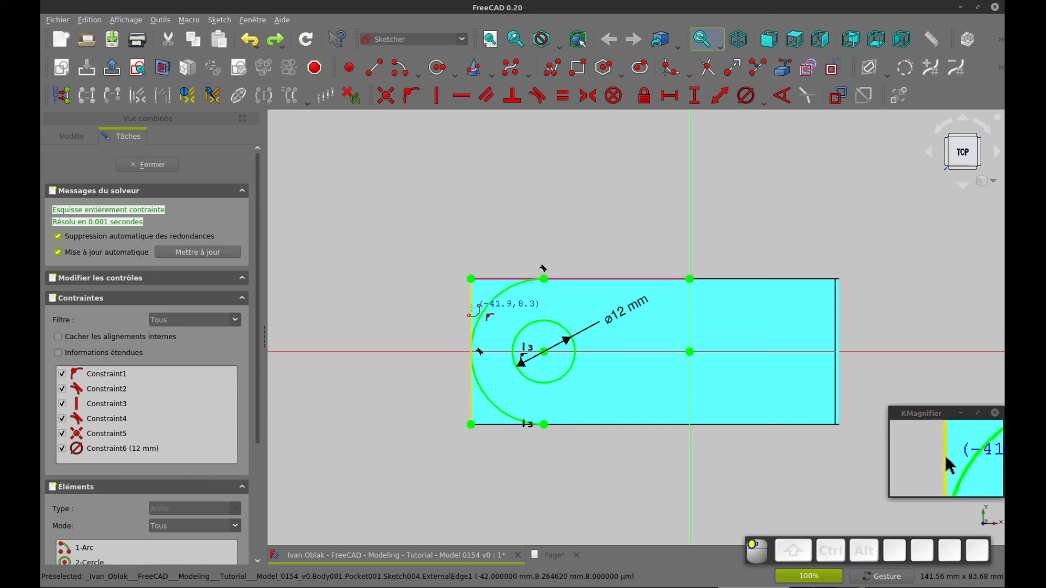
click(471, 310)
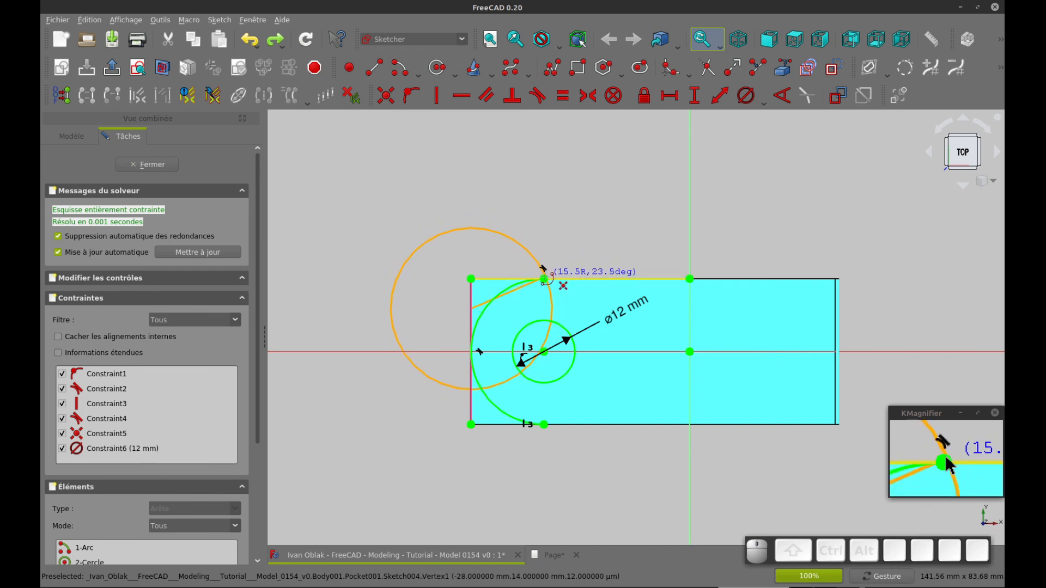
click(544, 279)
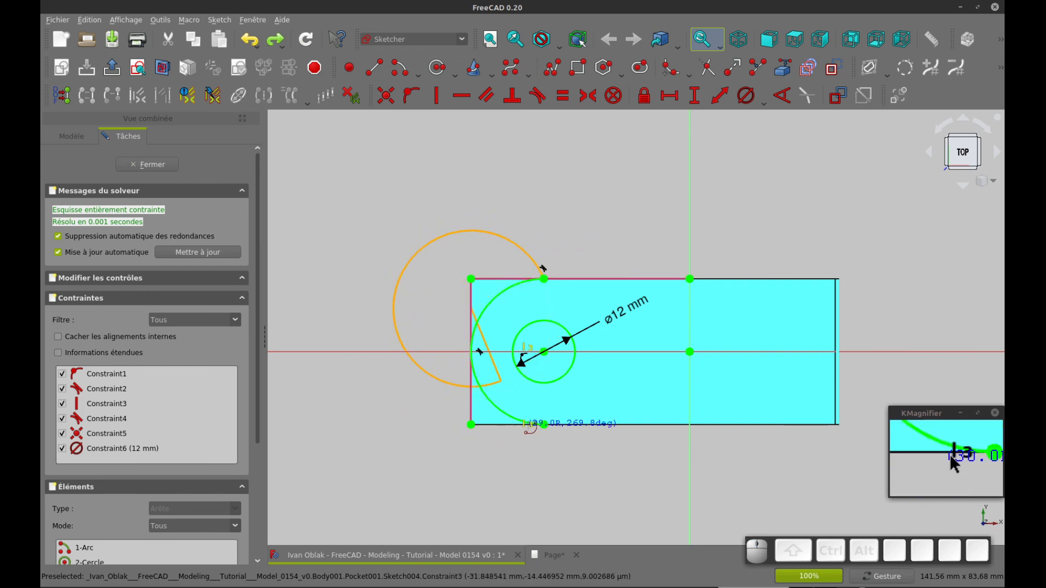
click(543, 424)
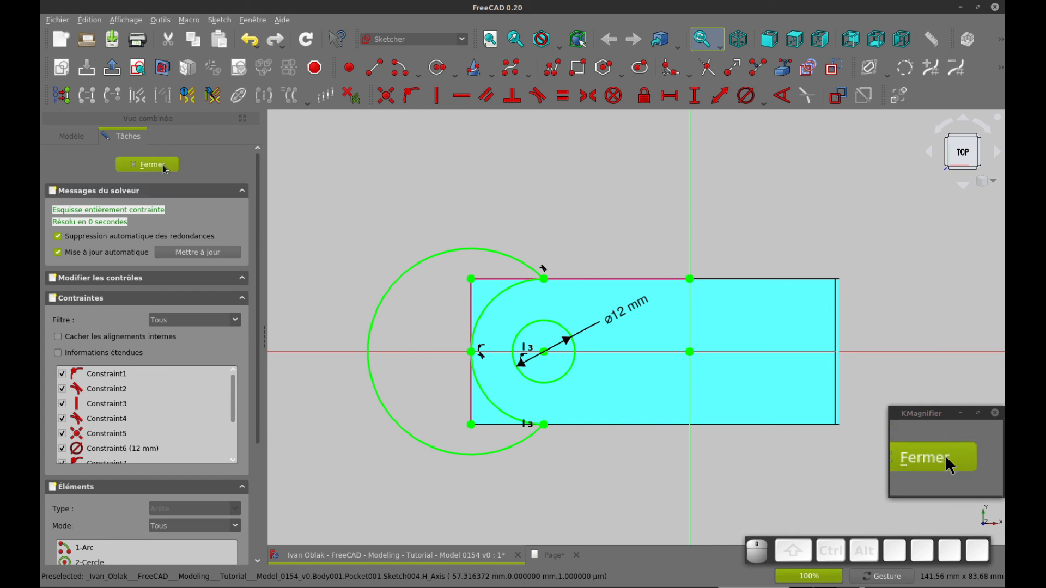
click(147, 164)
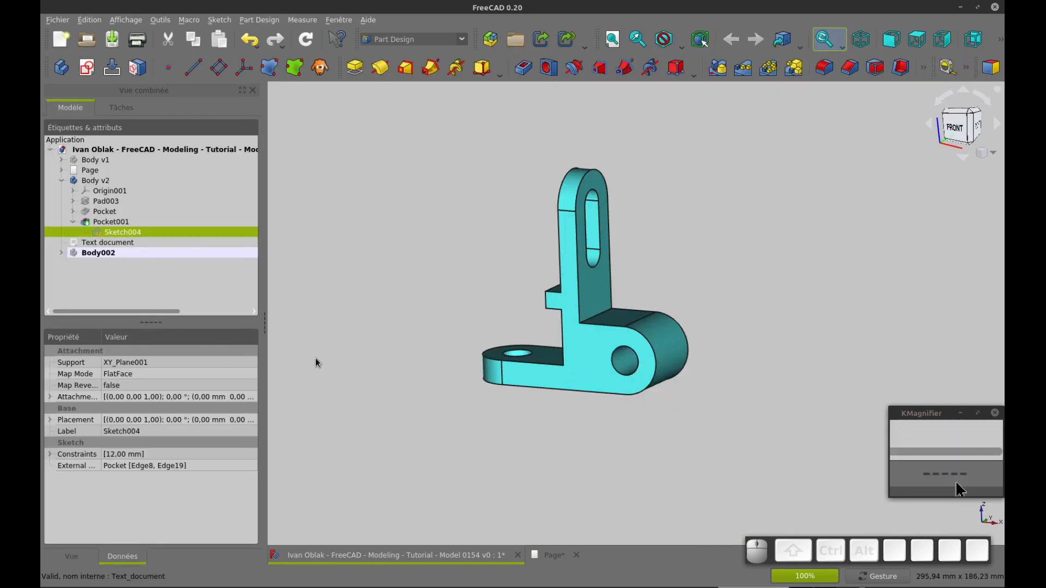
- Examine Body v2's bracket from several angles with Pocket001 selected, checking the rounded base plate and the cut upright
drag(743, 252, 746, 316)
click(94, 204)
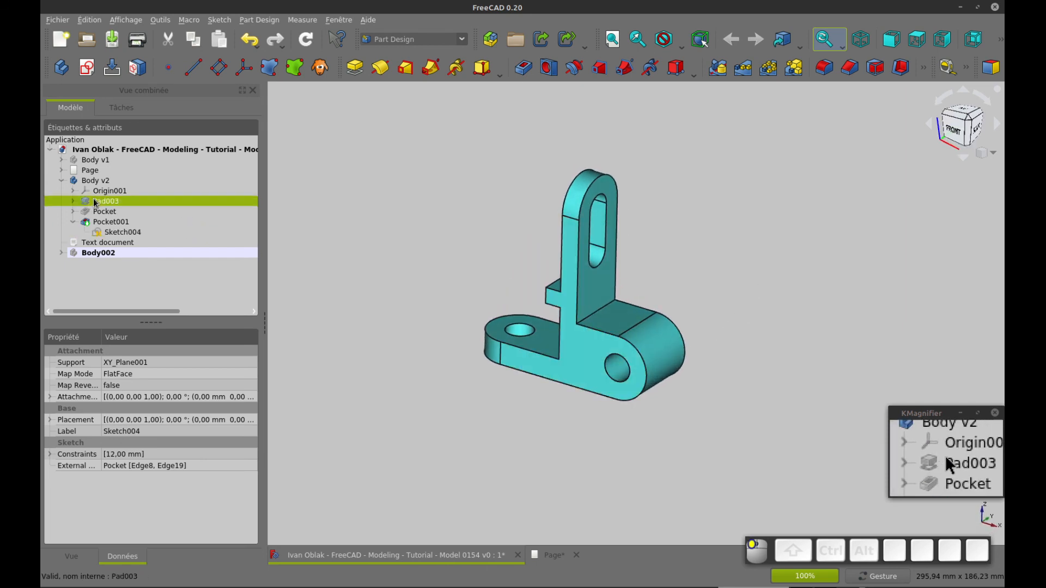
click(96, 212)
click(97, 222)
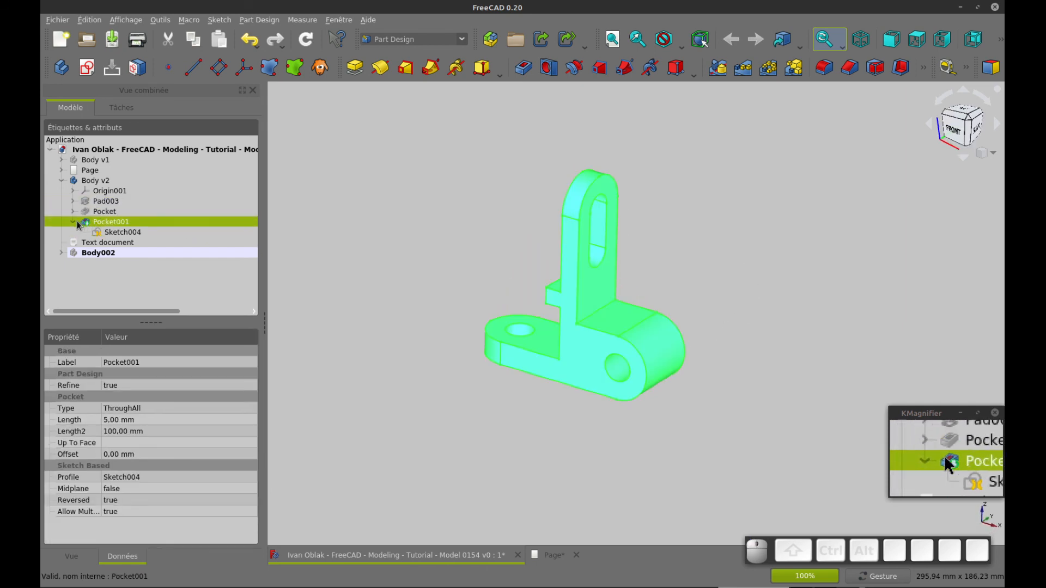
click(73, 222)
drag(641, 290, 758, 217)
drag(687, 210, 670, 245)
drag(555, 225, 539, 271)
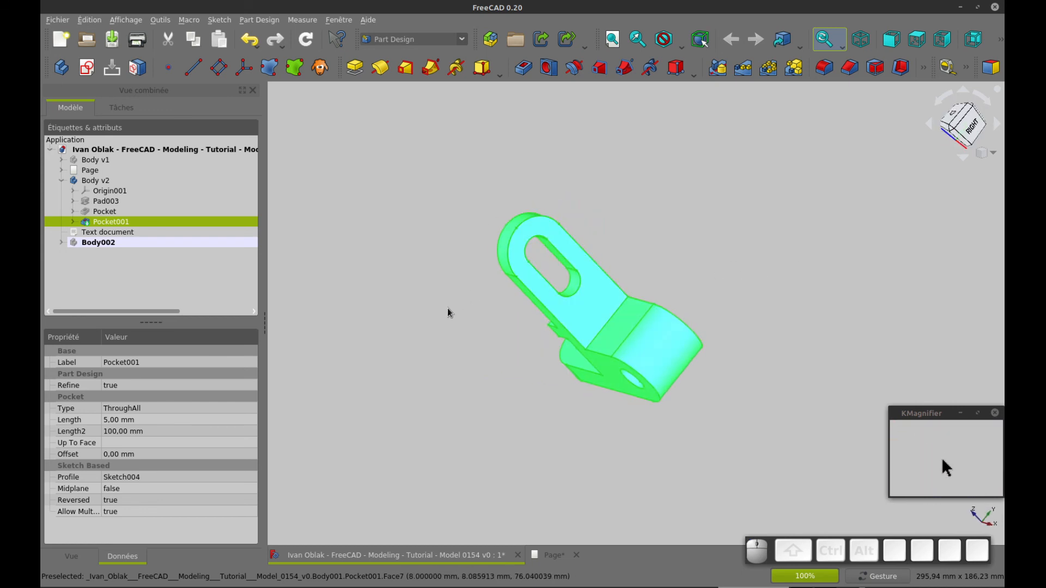
drag(448, 310, 609, 305)
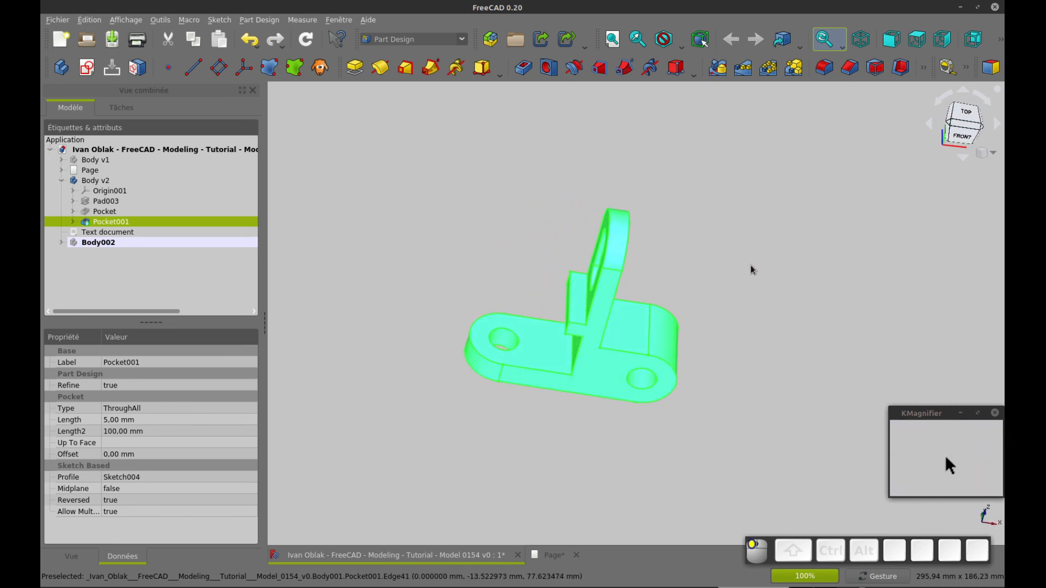
drag(752, 269, 684, 268)
- Expand Body002 in the model tree, hide Body v2 and show Body002 instead
click(63, 244)
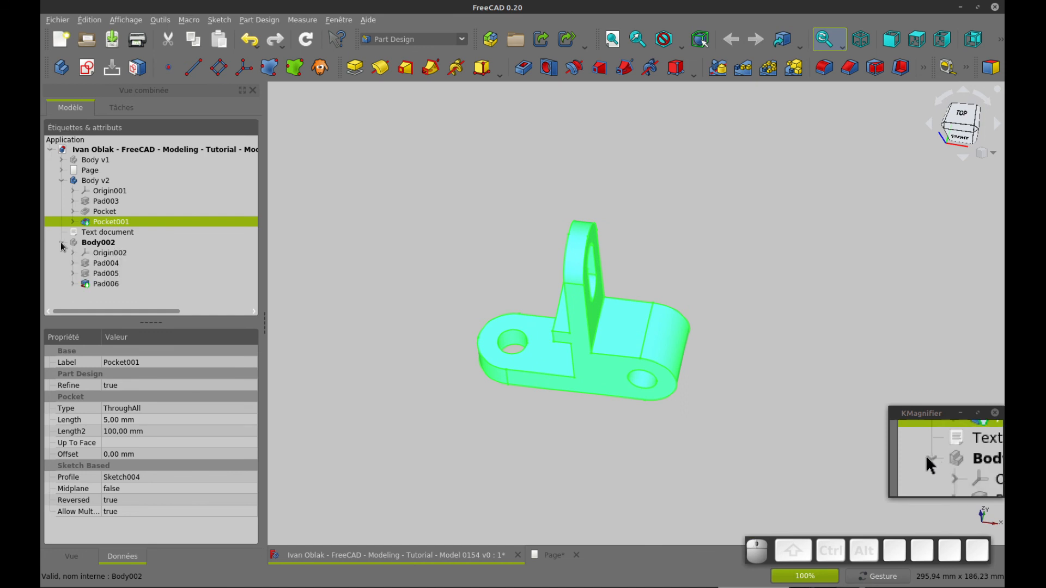
click(90, 180)
key(space)
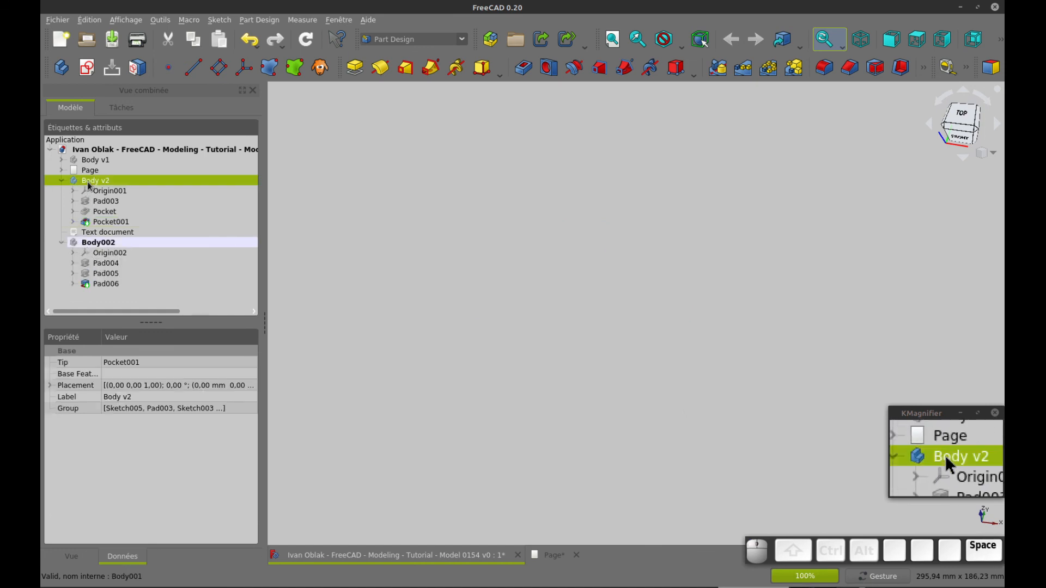
click(101, 263)
click(98, 243)
key(space)
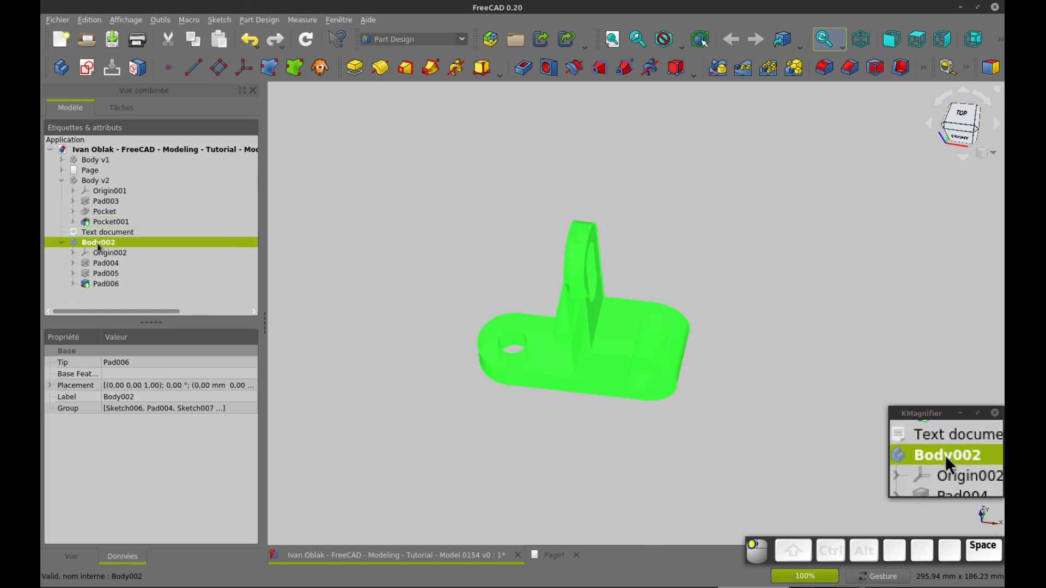
click(612, 451)
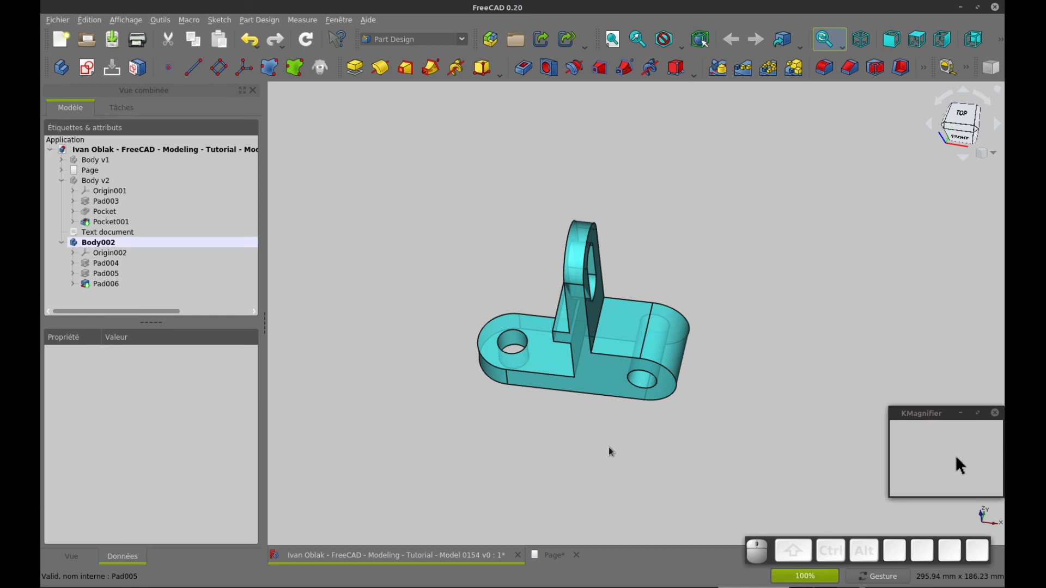
- Examine Pad004, Pad005 and Pad006 of Body002 in sequence, ending with Pad006 in a fitted isometric view
click(99, 263)
key(space)
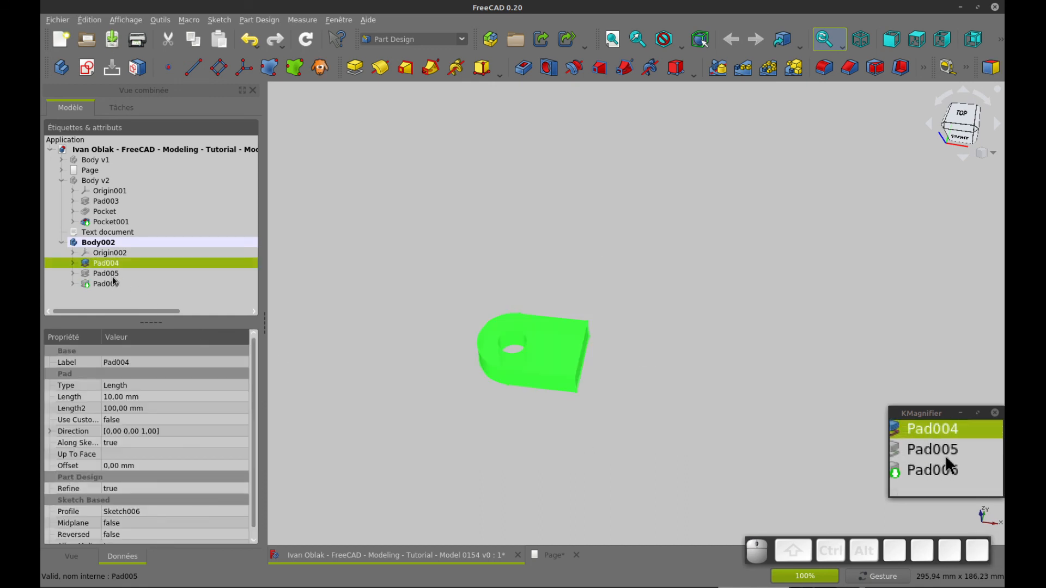
click(112, 274)
key(space)
drag(539, 447, 535, 409)
click(94, 286)
key(space)
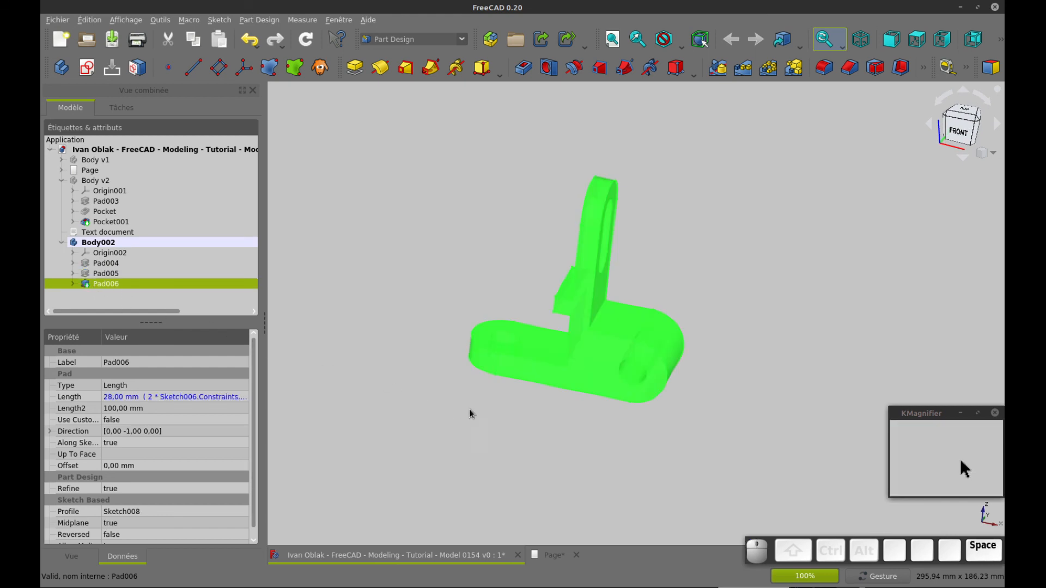
click(633, 451)
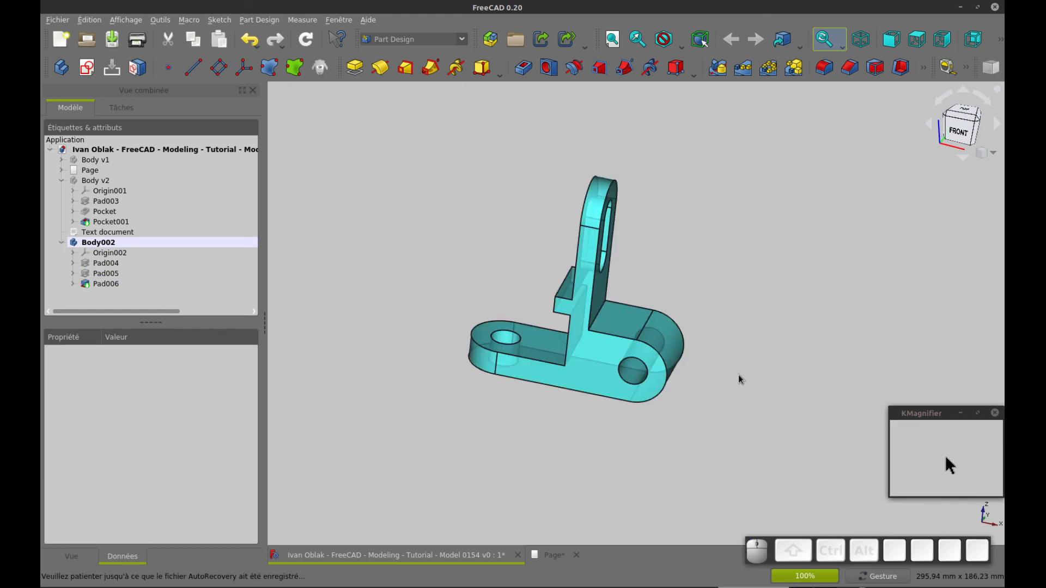
key(0)
key(v)
key(f)
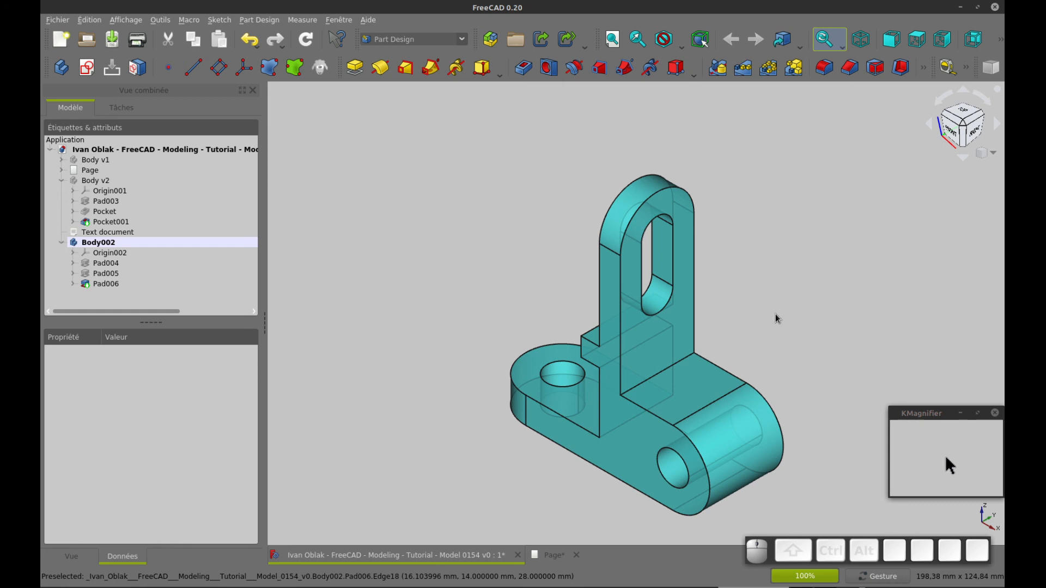
right_drag(776, 314, 751, 290)
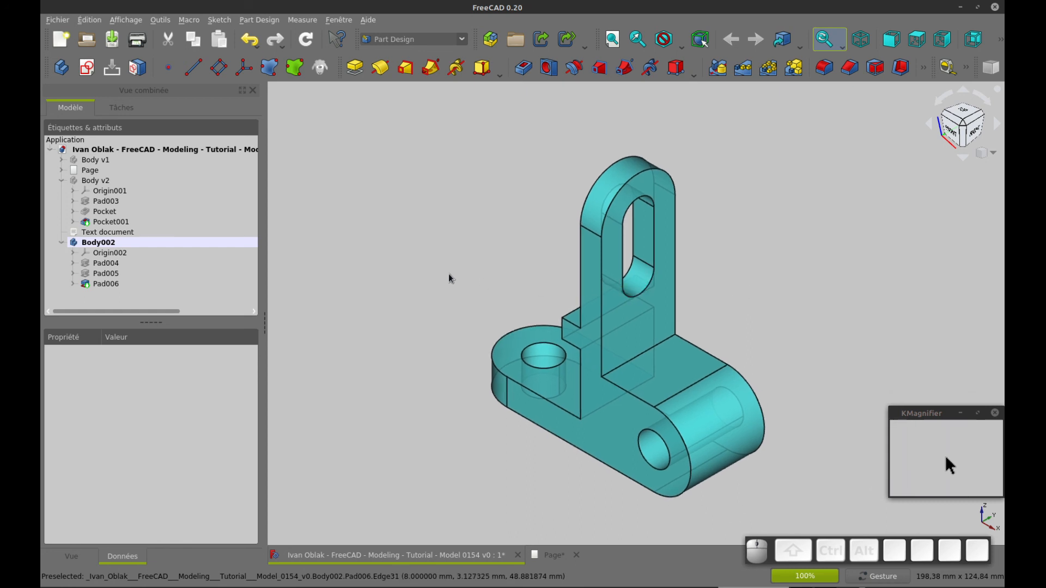